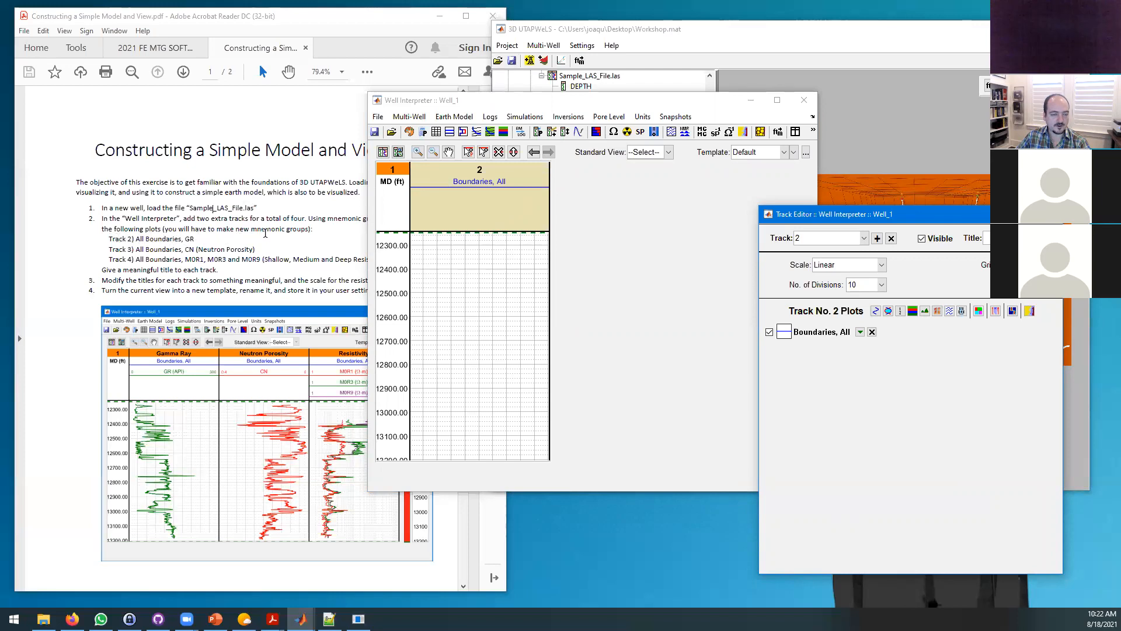
Step: Highlight "make new mnemonic groups" in the exercise PDF, and bring the Track Editor back into view
left_click_drag(313, 229, 217, 229)
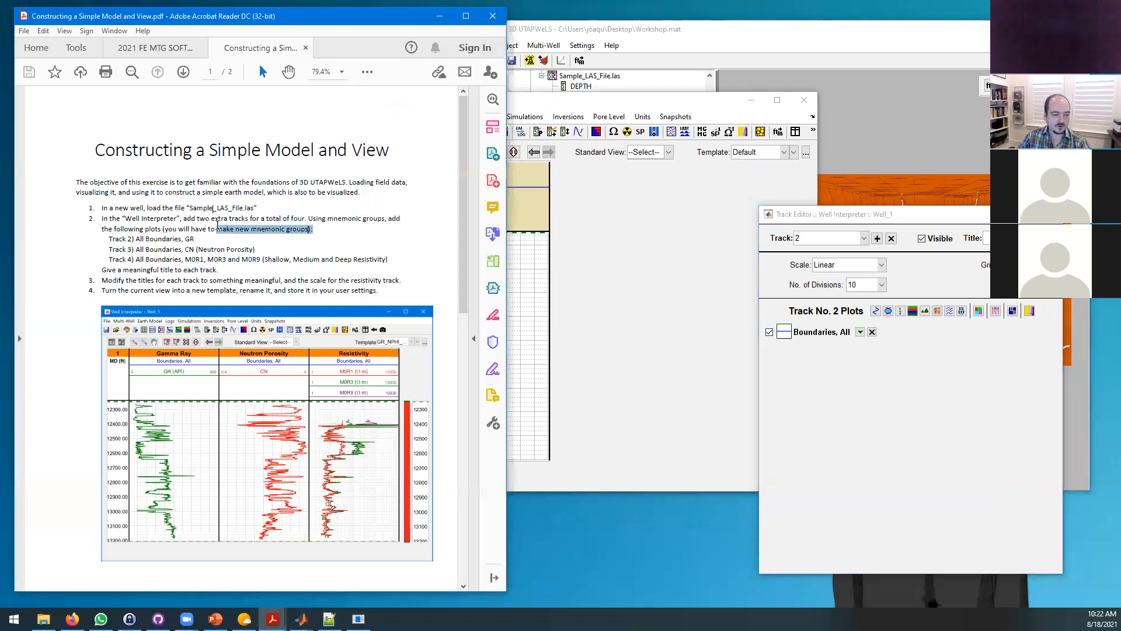
left_click(724, 334)
left_click(846, 379)
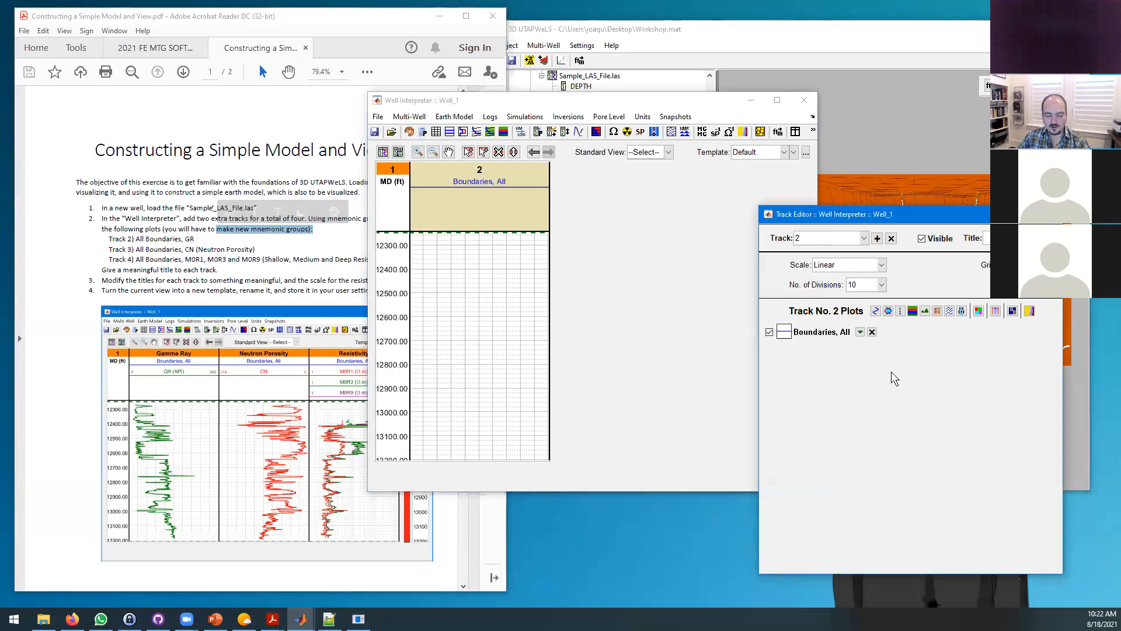
left_click_drag(919, 216, 893, 213)
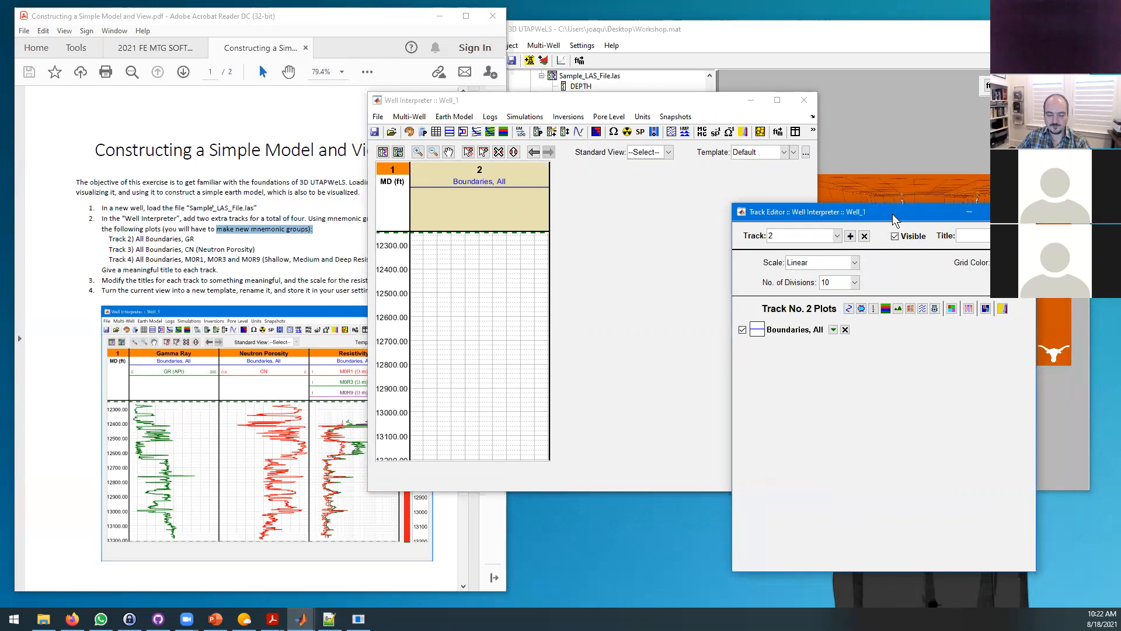
Step: Add a second plot to track 2 as a LAS / Core type showing the GR curve from Sample_LAS_File.las
left_click(850, 310)
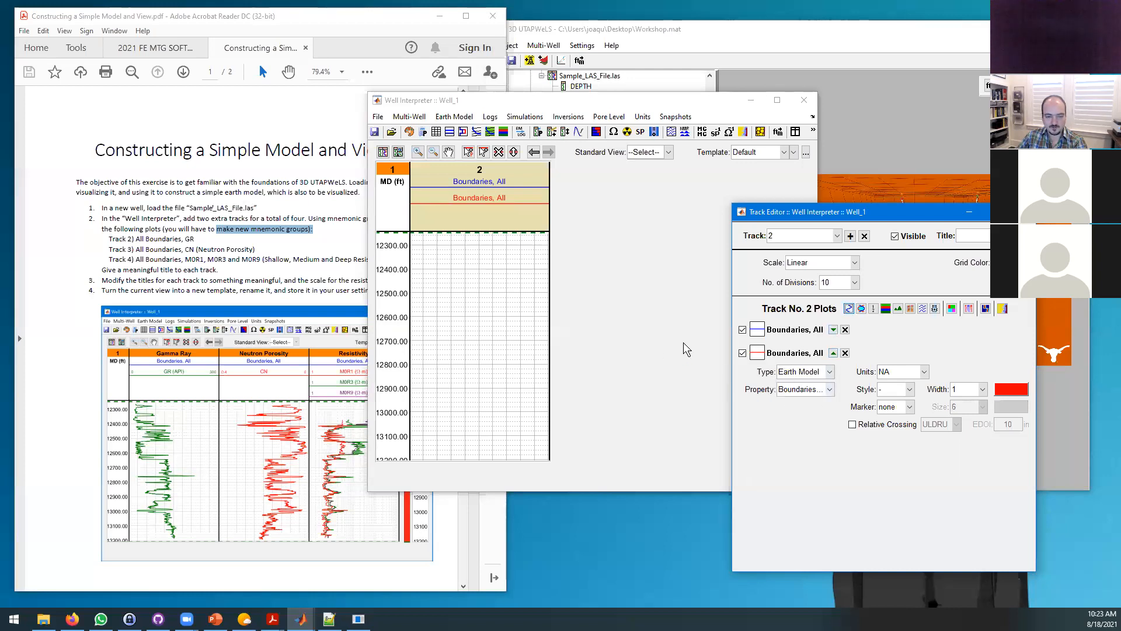
left_click(828, 373)
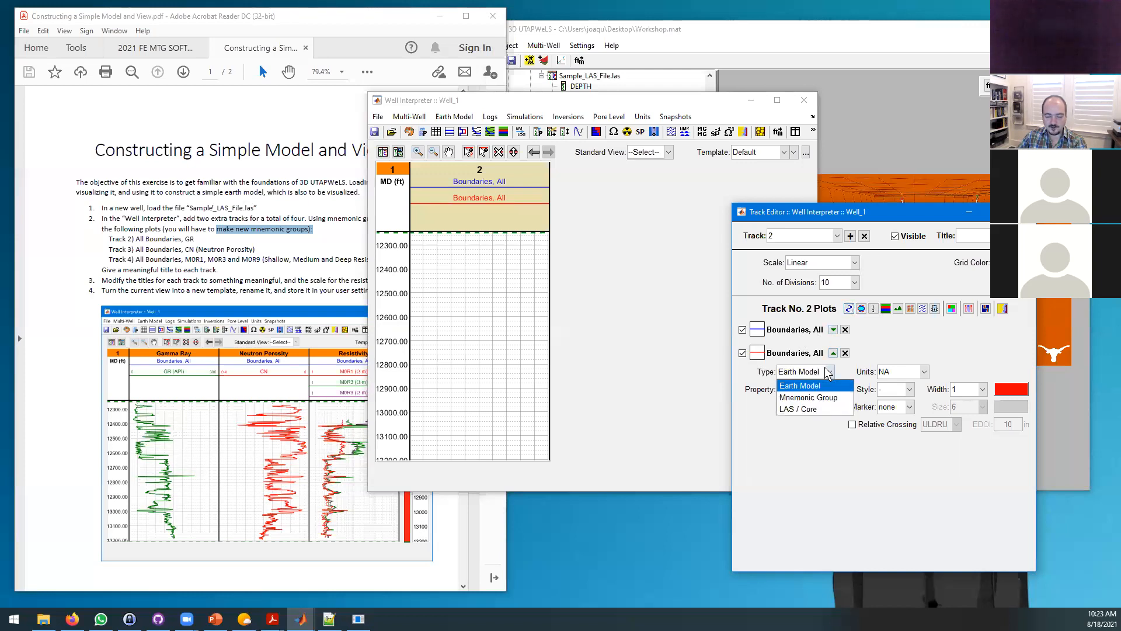
left_click(802, 408)
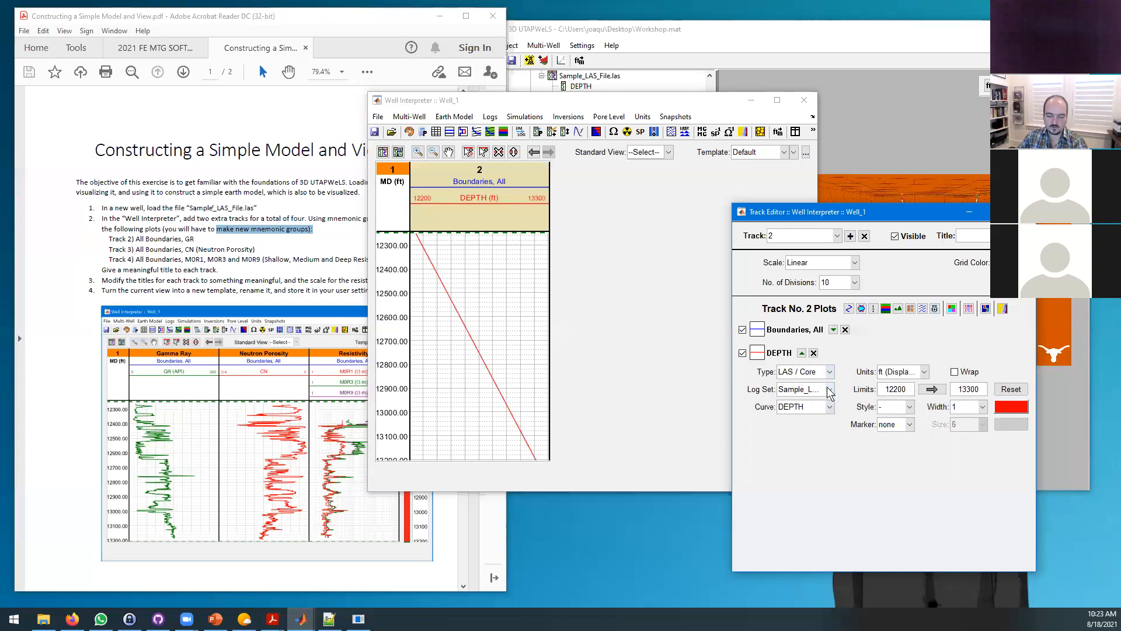
left_click(829, 390)
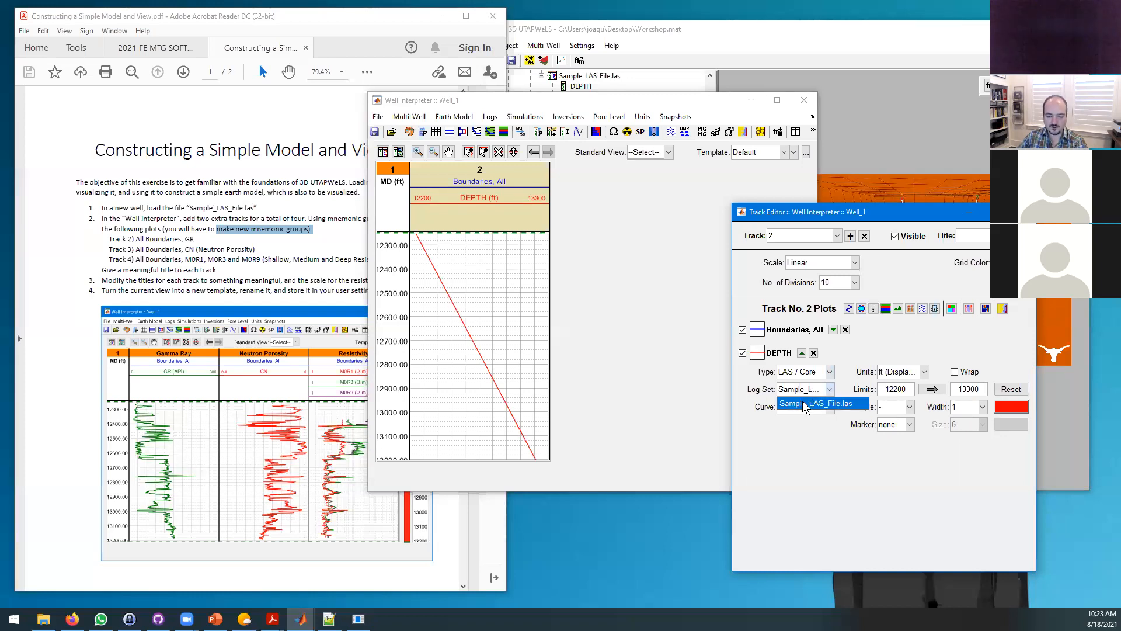
left_click(802, 403)
left_click(828, 407)
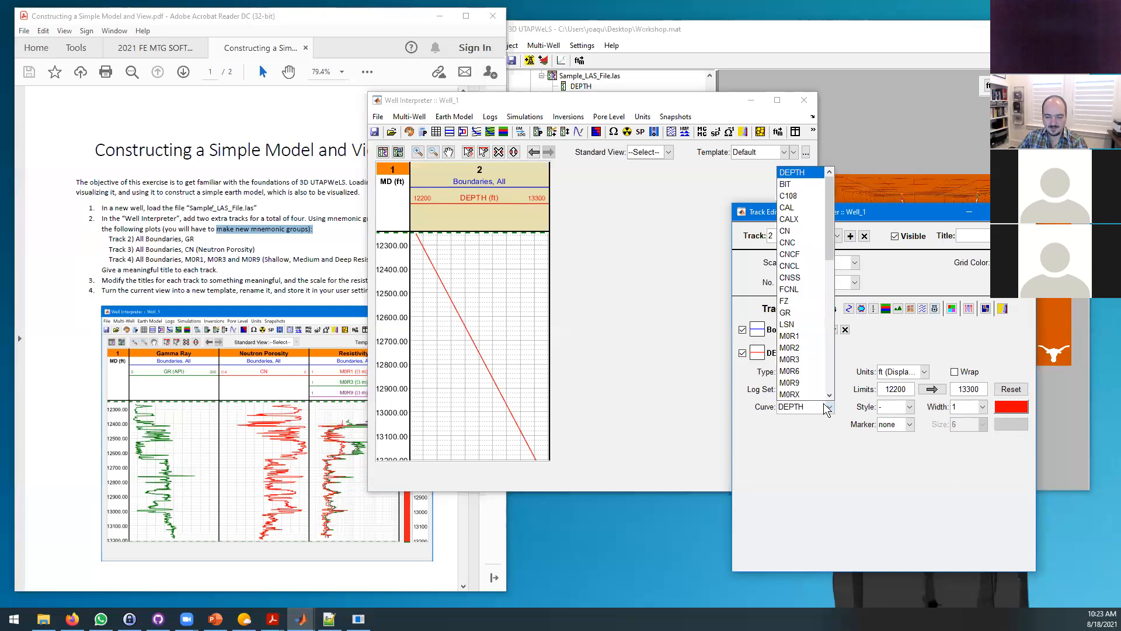
left_click(793, 313)
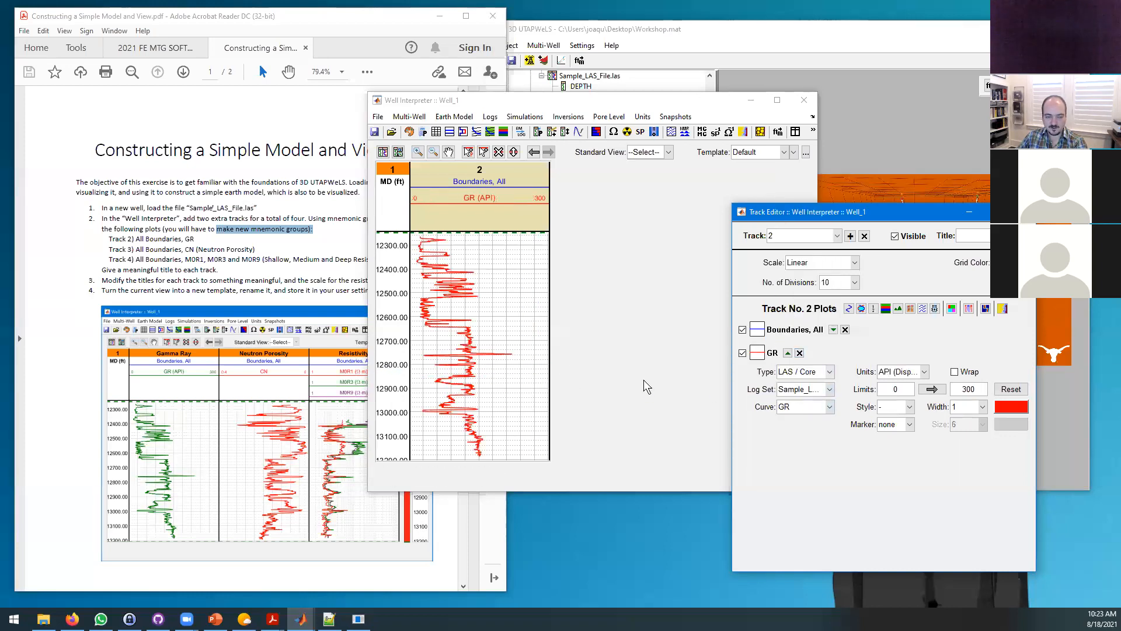
Step: Change the GR plot's type to Mnemonic Group, keeping Gamma Ray as its group
left_click(817, 390)
left_click(817, 390)
left_click(815, 372)
left_click(808, 398)
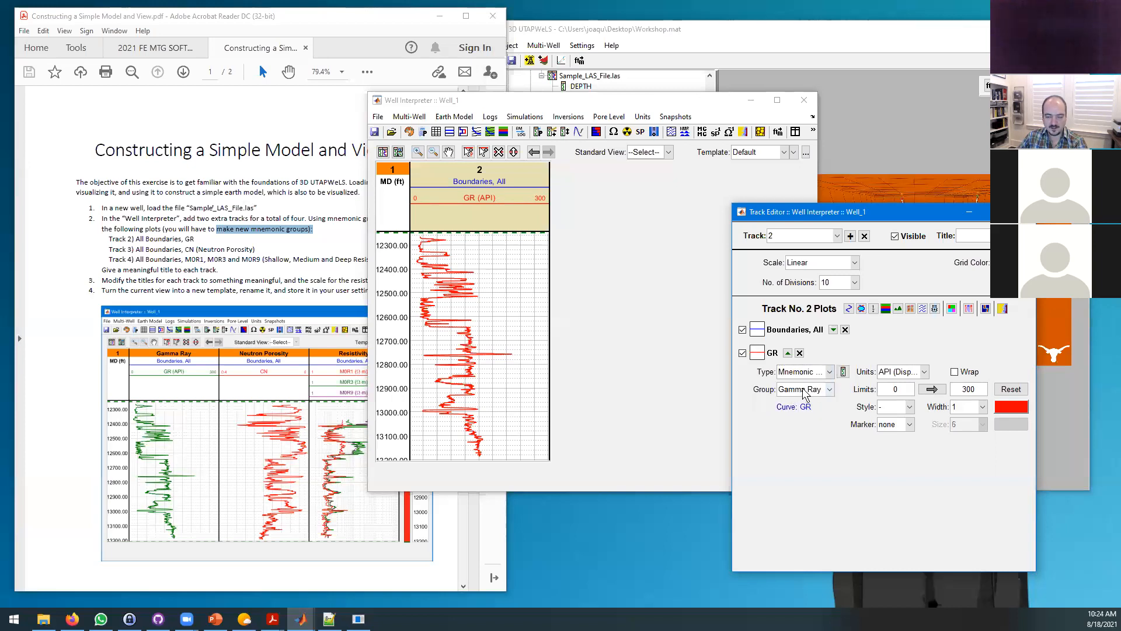
left_click(804, 388)
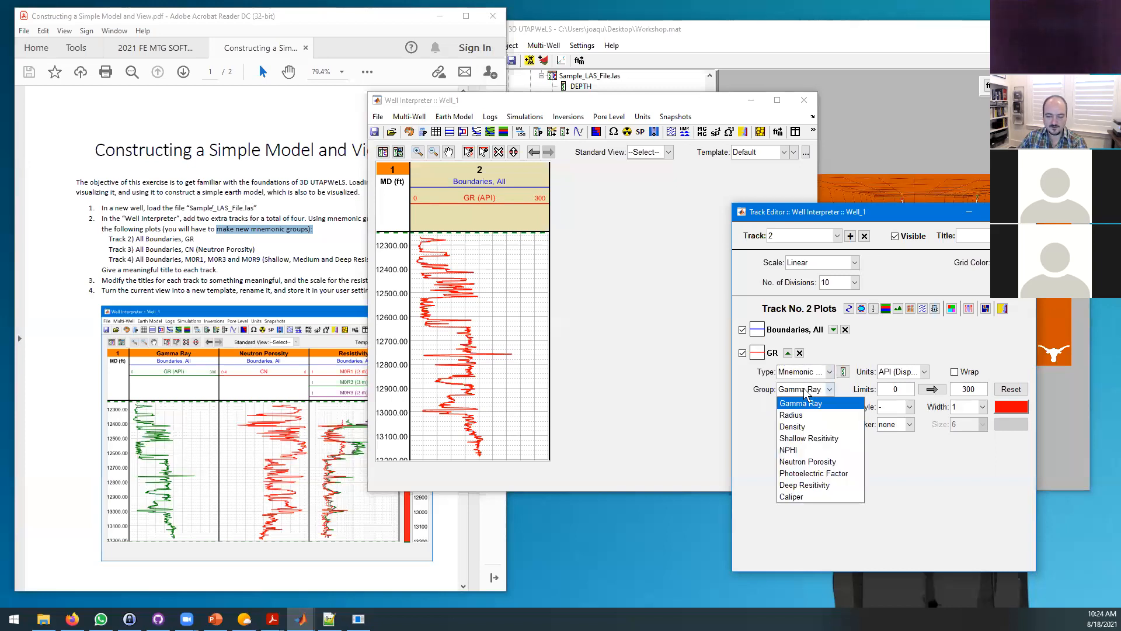
left_click(748, 418)
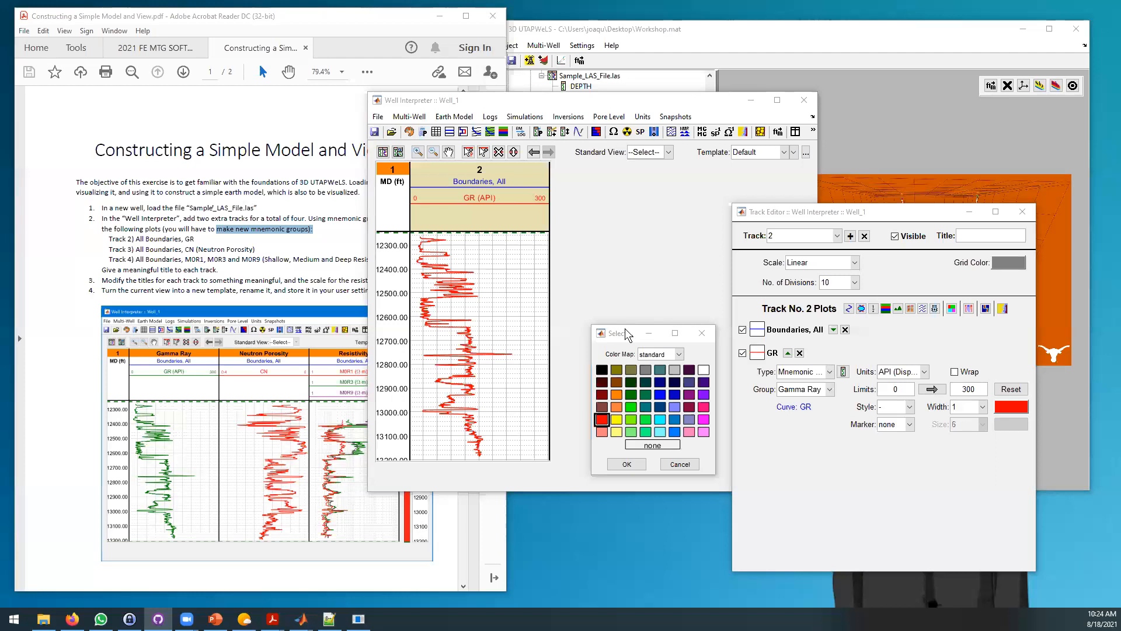
Step: Color the GR curve in track 2 dark green using the standard color map
left_click(629, 337)
left_click_drag(628, 335, 621, 316)
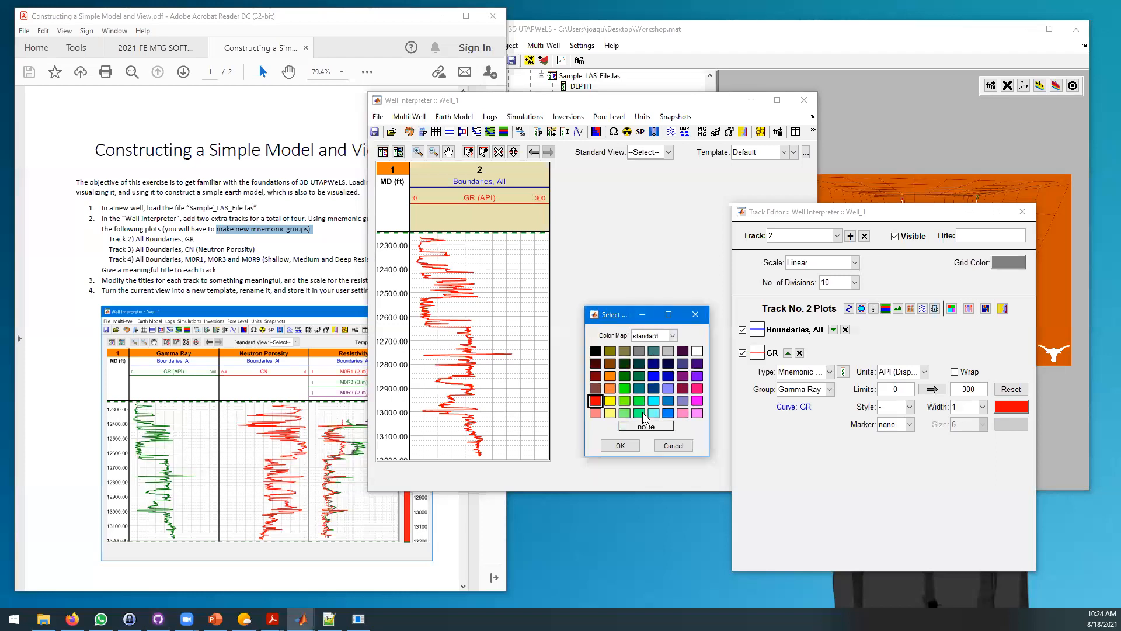
left_click(639, 388)
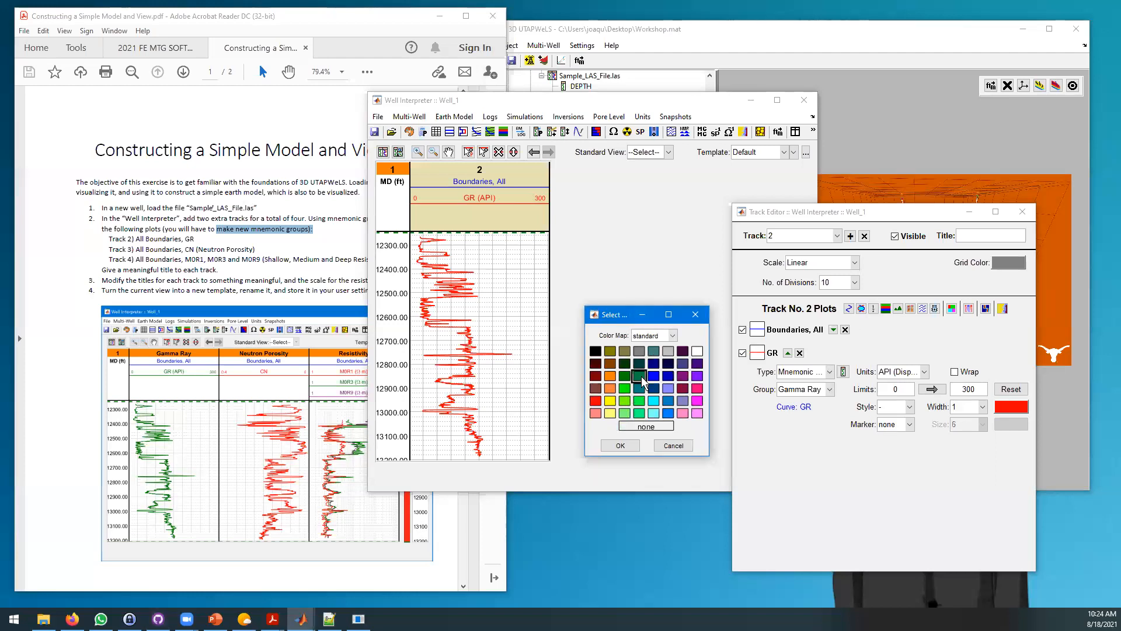
left_click(620, 444)
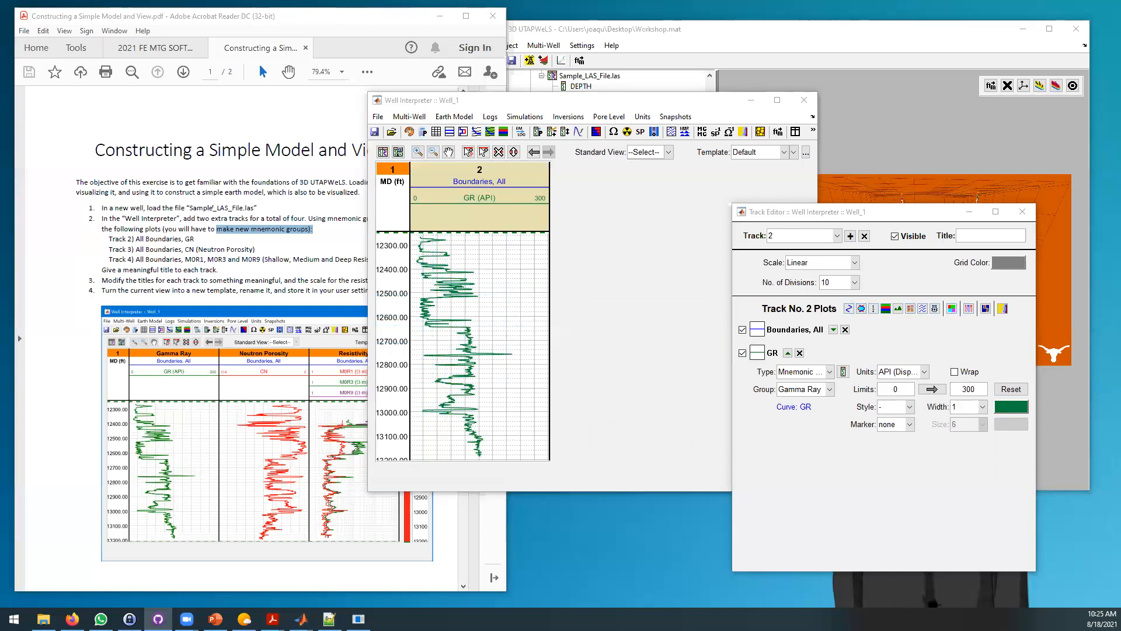
Step: Try reversing the GR curve's limits and setting its upper limit to 100
left_click(995, 299)
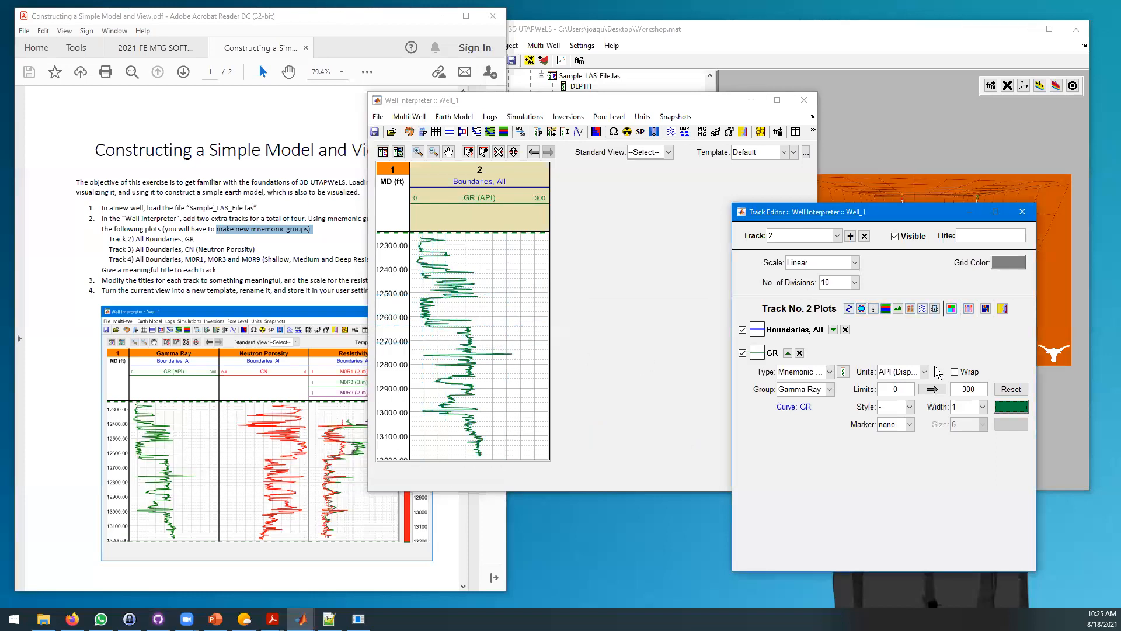
left_click_drag(905, 215, 839, 207)
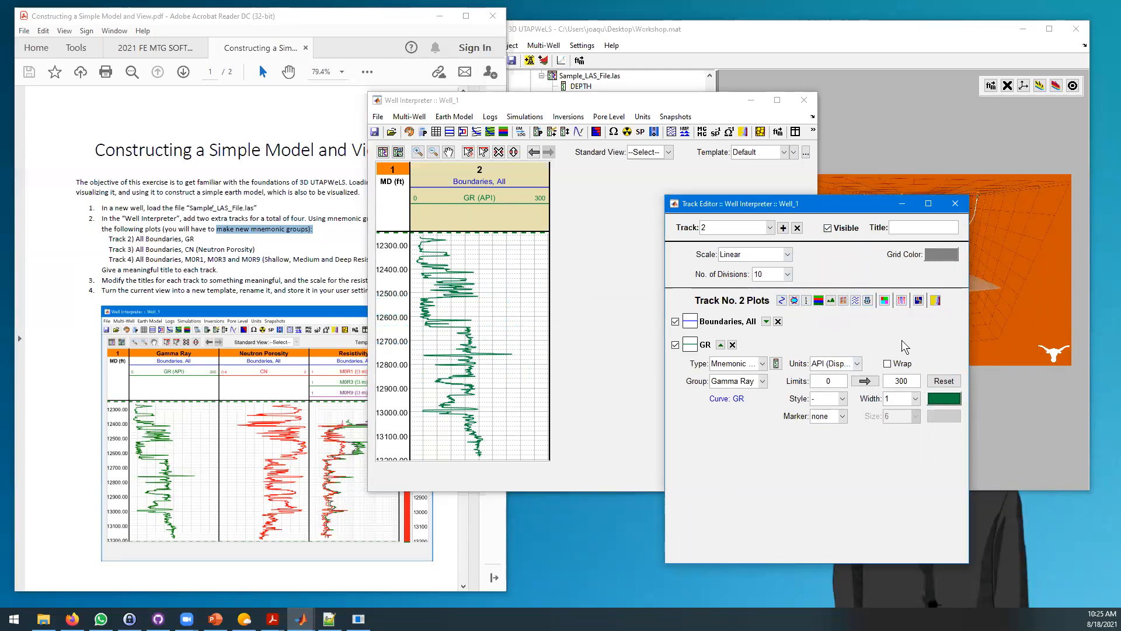
left_click(865, 382)
left_click(865, 382)
double_click(892, 380)
type("100")
key("Return")
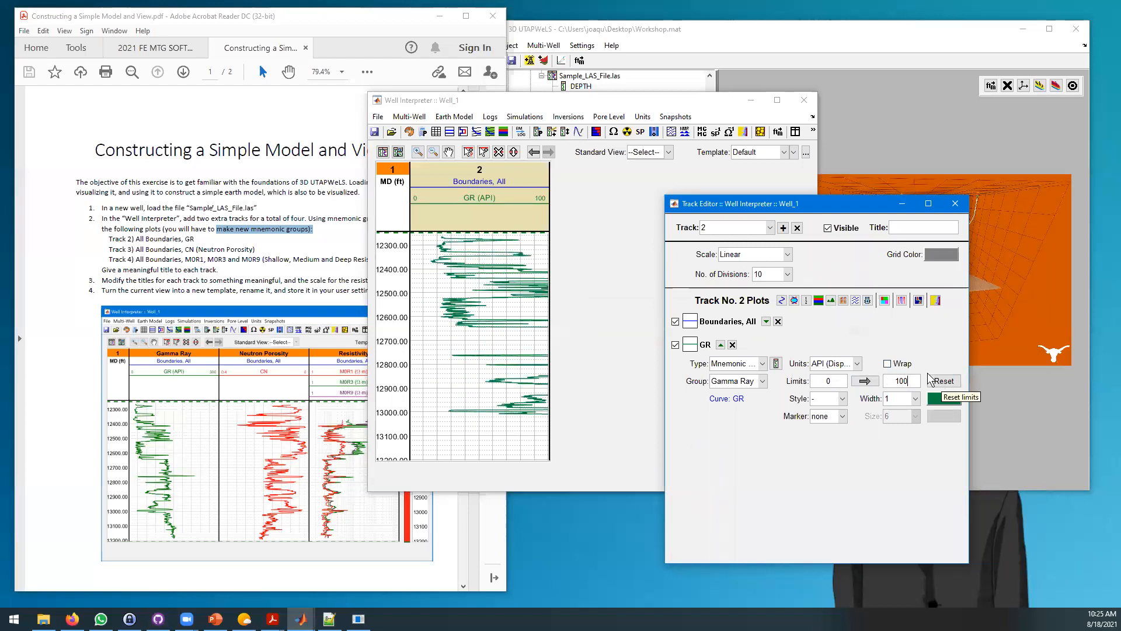
Step: Try the Wrap option on the GR curve and reset the curve's limits
left_click(899, 363)
left_click(900, 363)
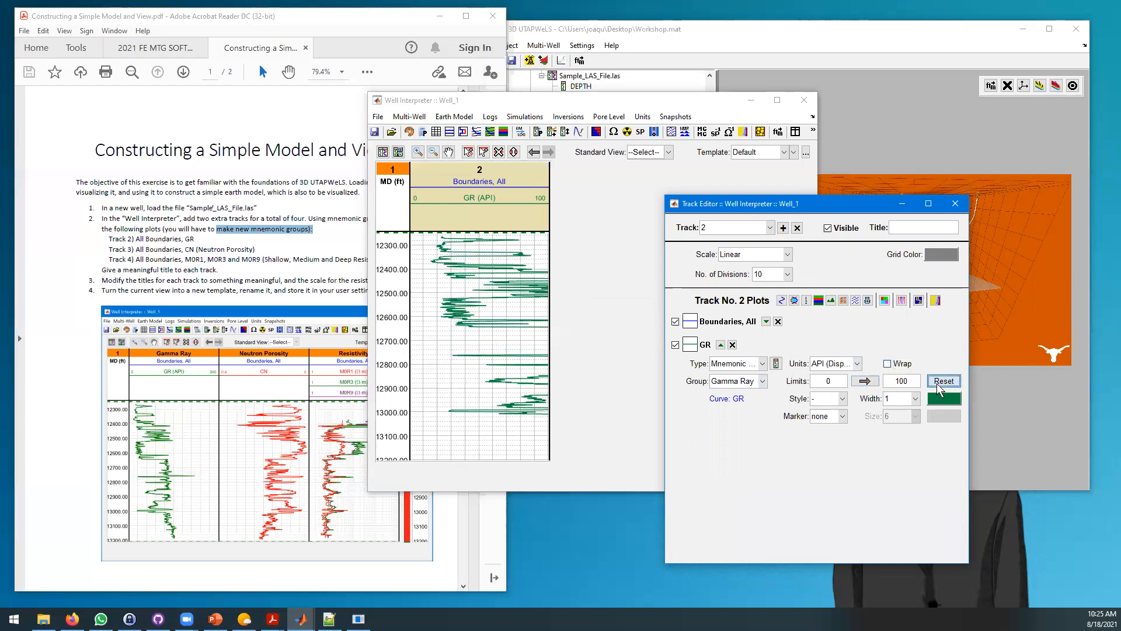
left_click(937, 383)
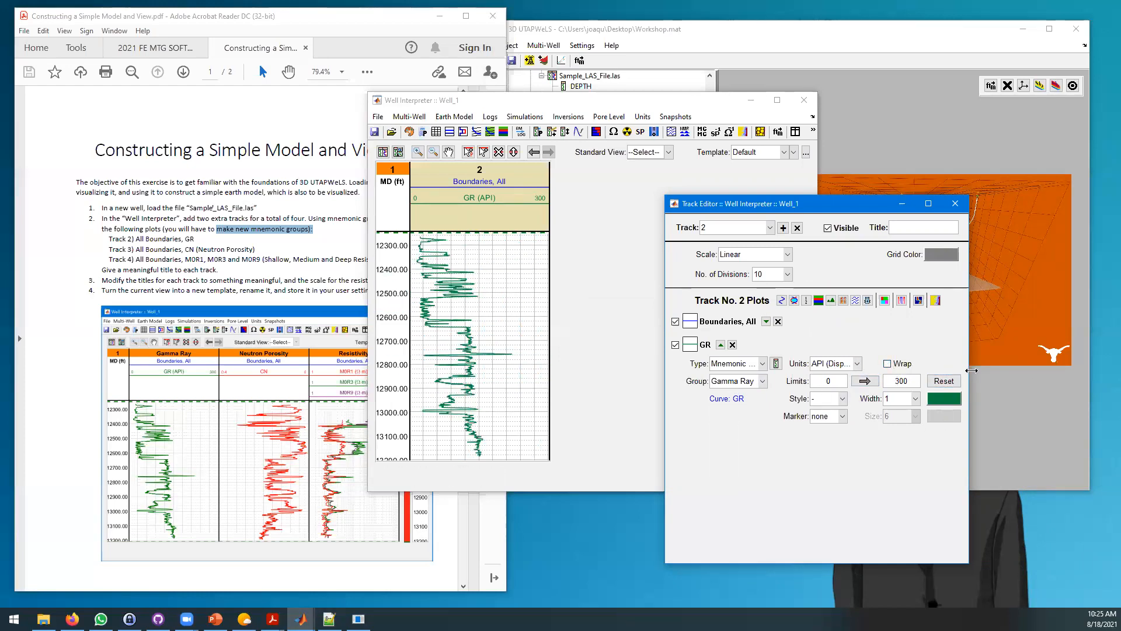
Step: Try another line style and an "o" marker on the GR curve, and set the marker back to none
left_click(833, 397)
left_click(824, 425)
left_click(838, 399)
left_click(817, 413)
left_click(819, 418)
left_click(818, 440)
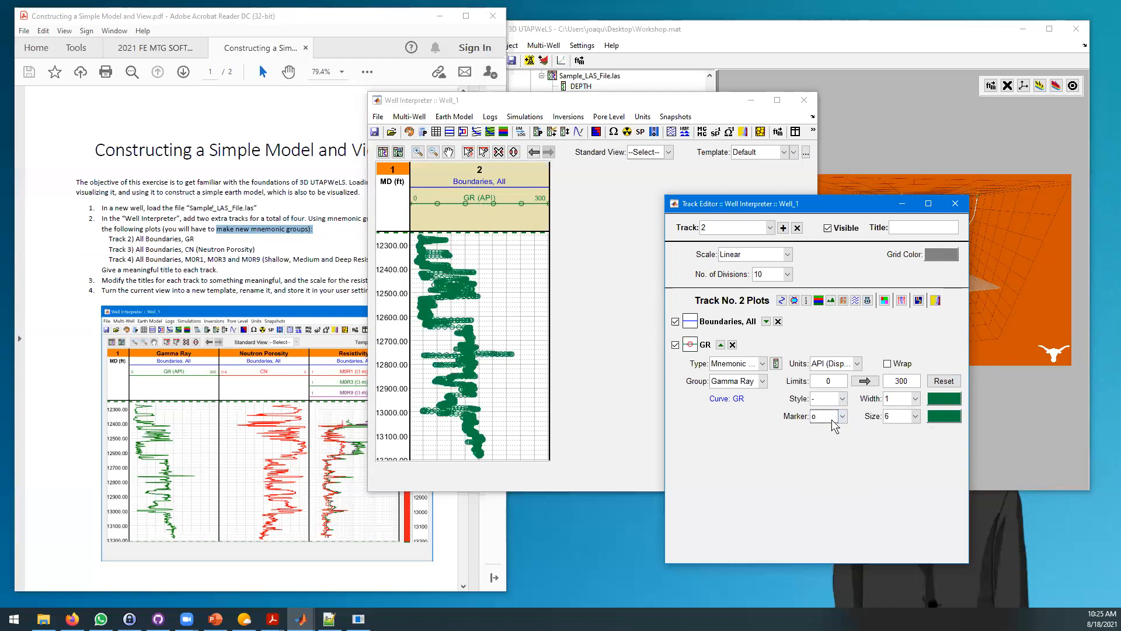
left_click(833, 421)
left_click(826, 427)
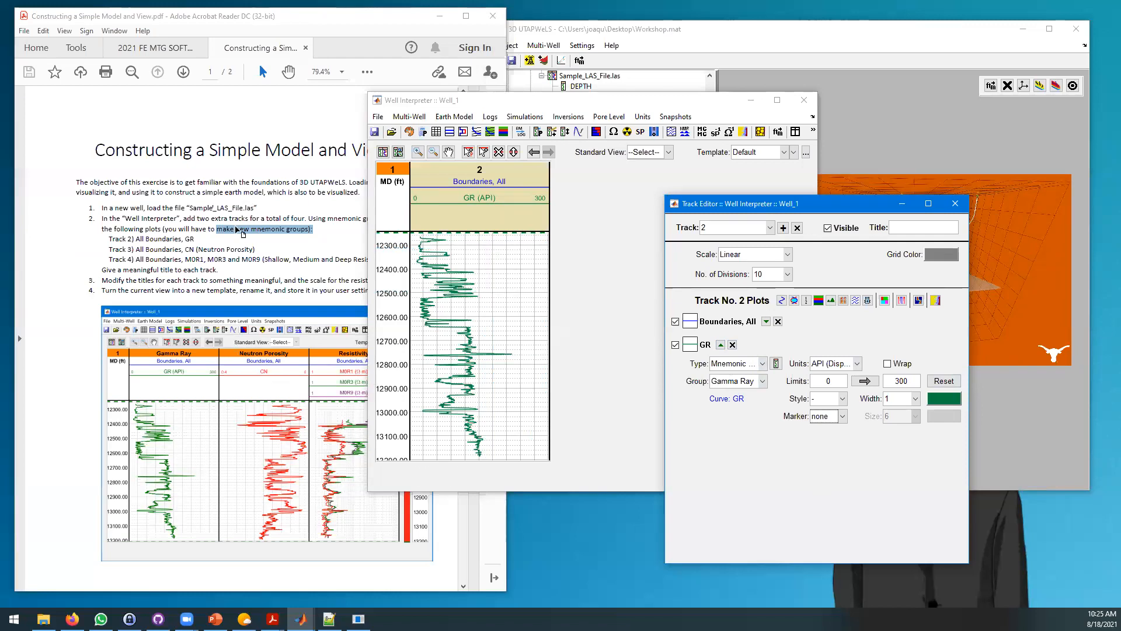
Step: Add track 3 to the well view with a plot of all Earth Model boundaries
left_click(783, 228)
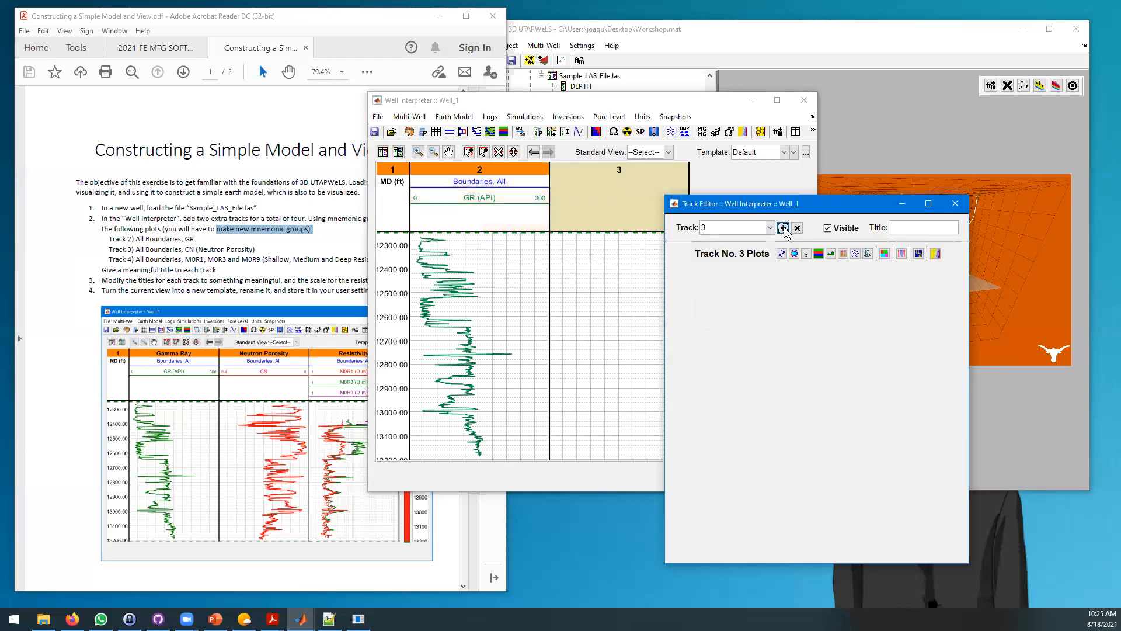
left_click_drag(819, 208, 902, 223)
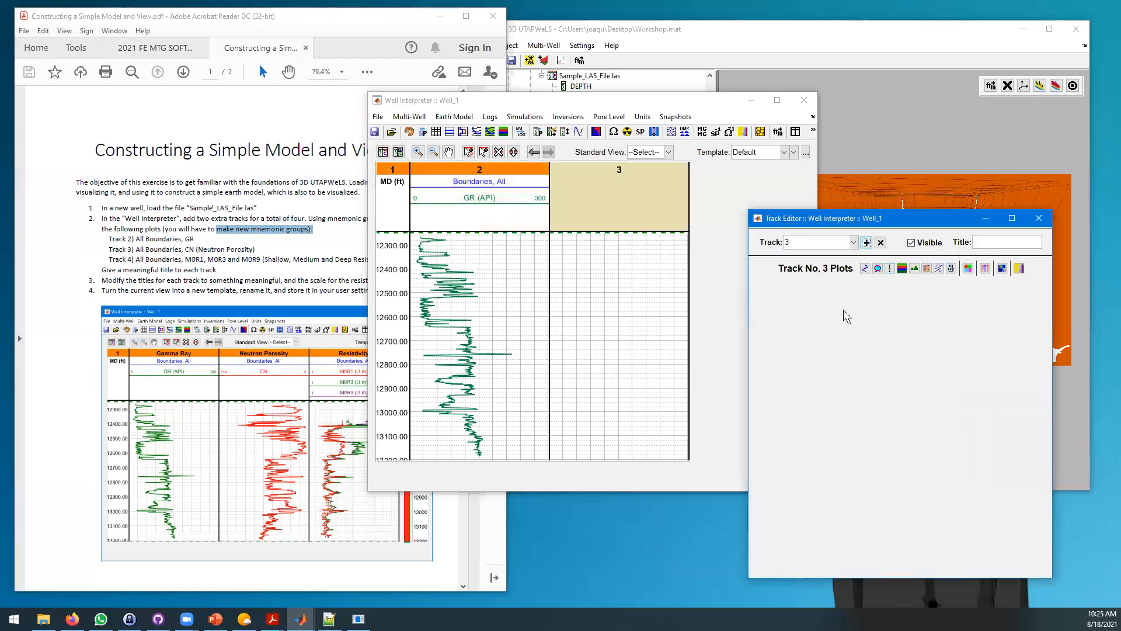
left_click(864, 268)
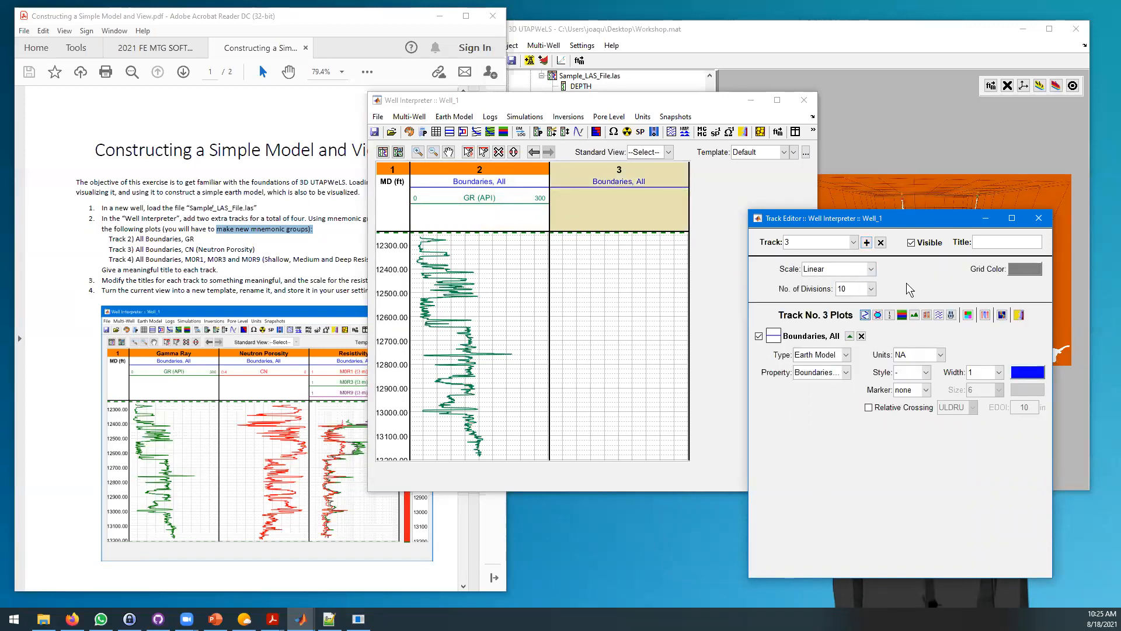
Step: Add a second plot to track 3 as a Mnemonic Group type using the Neutron Porosity group
left_click(865, 315)
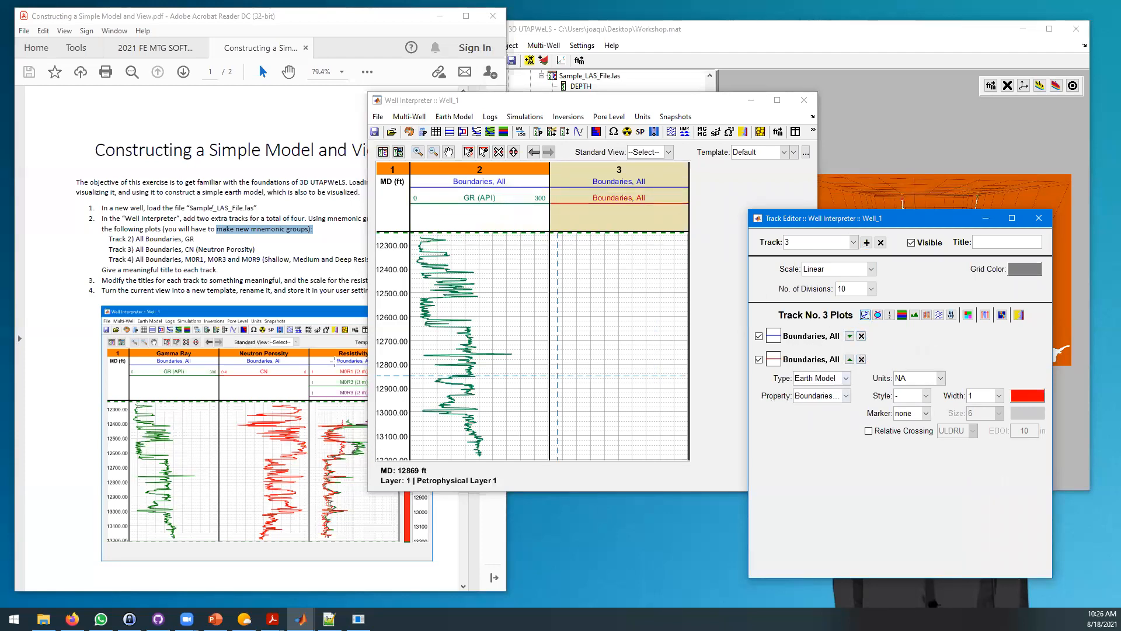
left_click(840, 379)
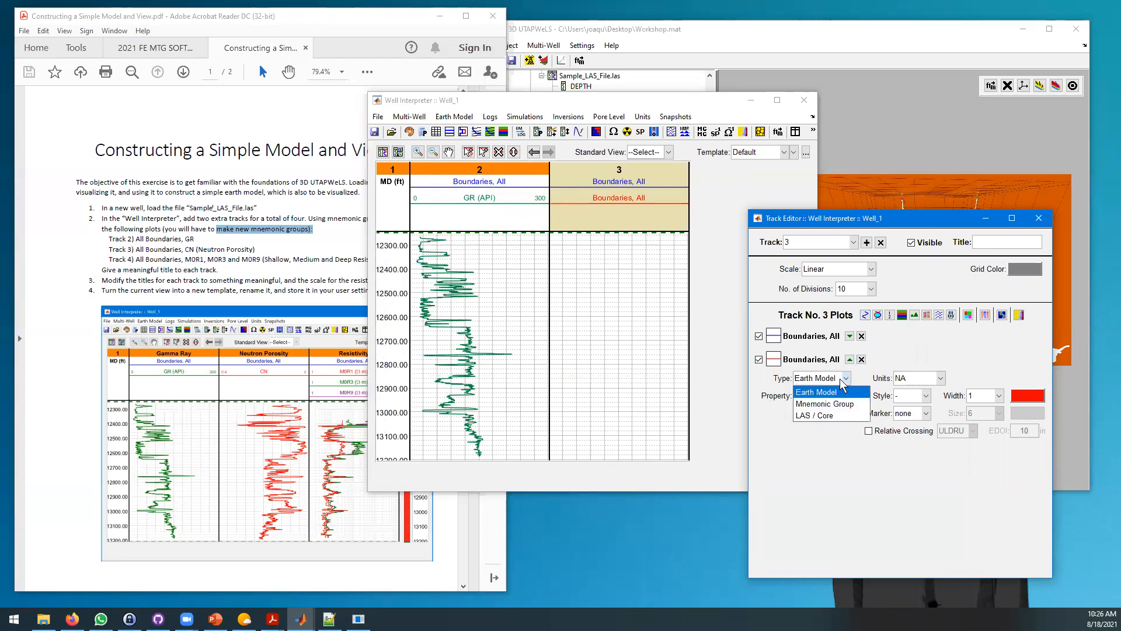
left_click(832, 405)
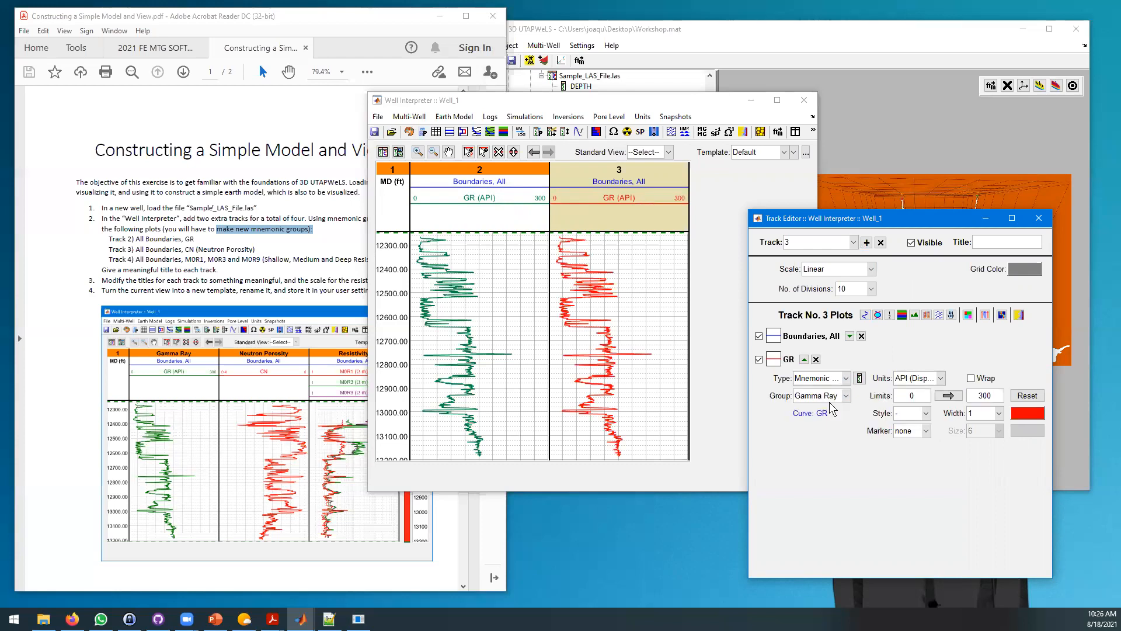
left_click(823, 395)
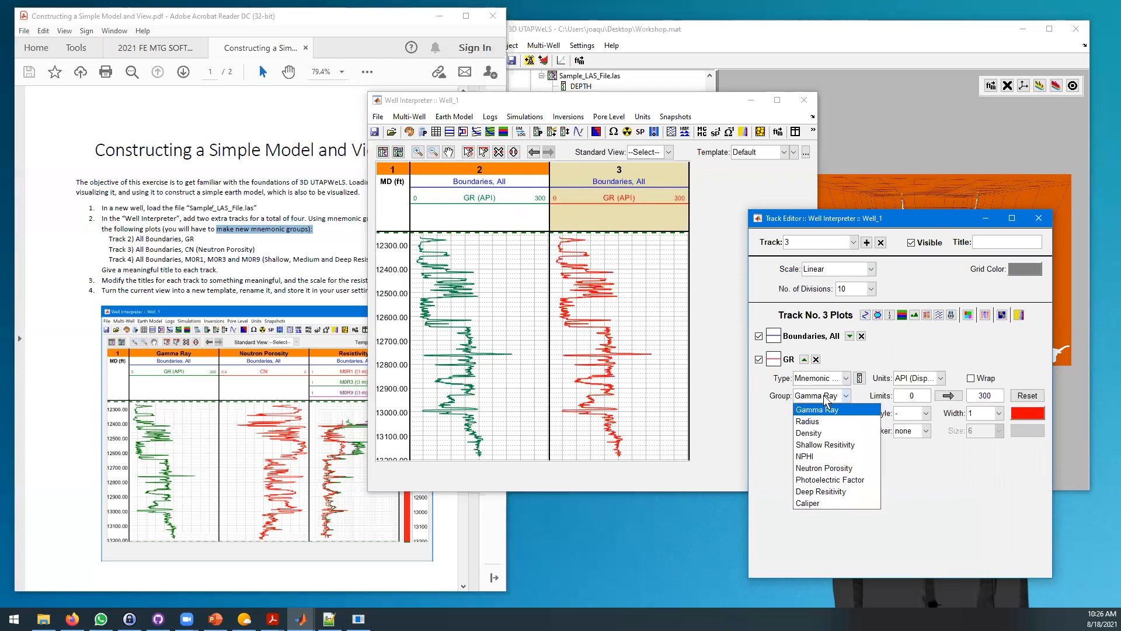
left_click(827, 467)
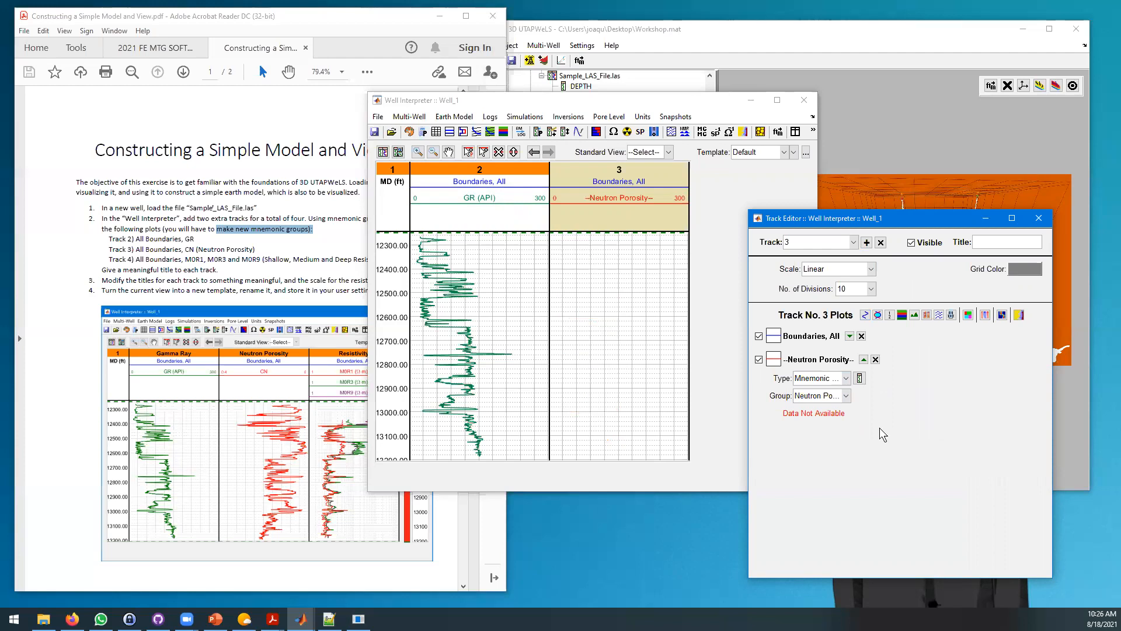
Step: Add the curve CN to the Neutron Porosity mnemonic group as its fifth-ranked curve
left_click(860, 378)
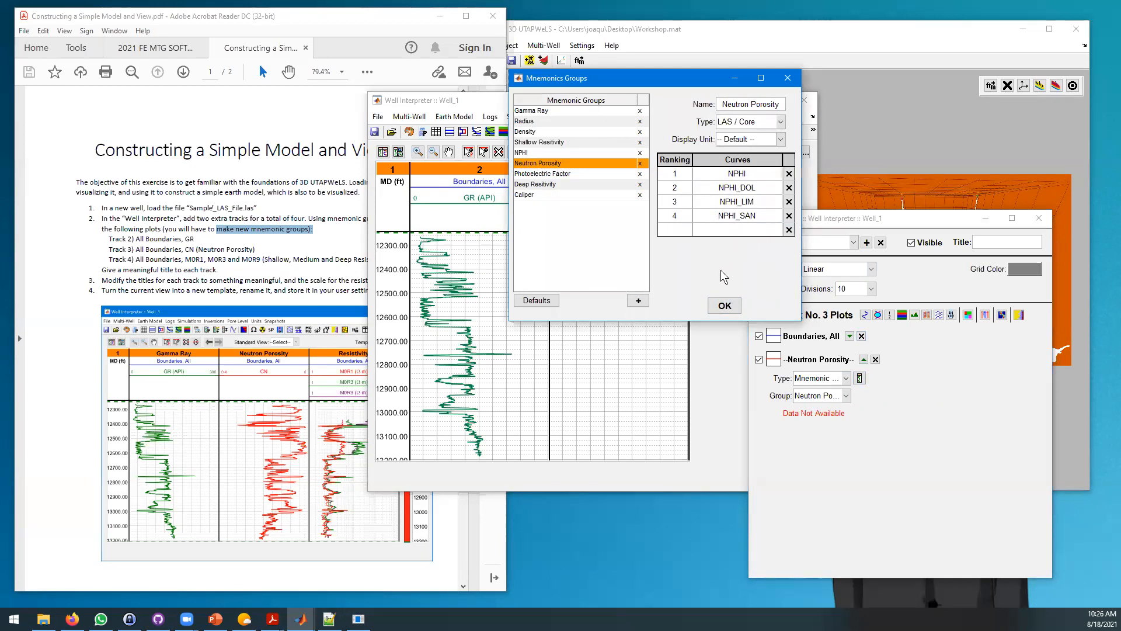
left_click(729, 234)
type("CN")
key("Return")
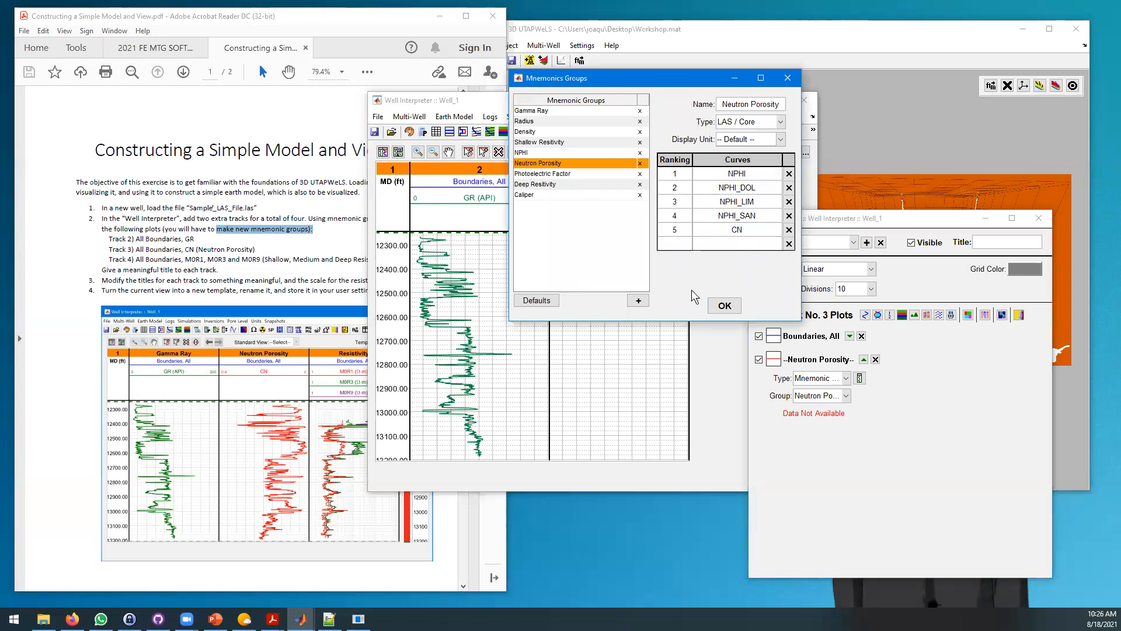
left_click(714, 306)
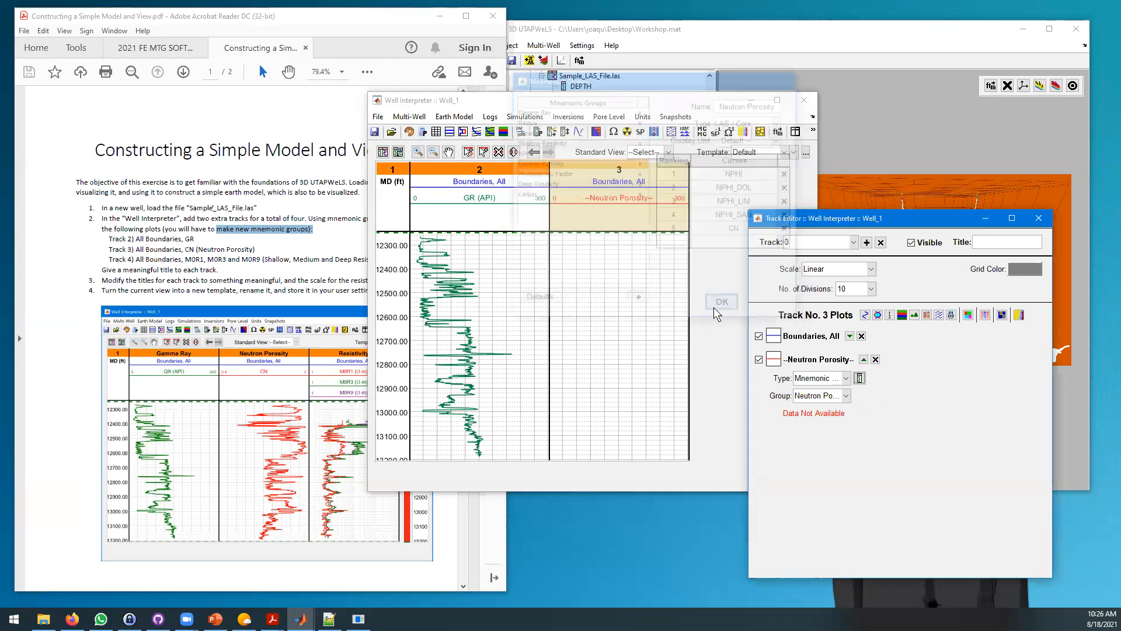
Step: Reapply the Neutron Porosity group to track 3's second plot, reset its limits and reverse them to run from 0.4 to 0
left_click(815, 396)
left_click(812, 468)
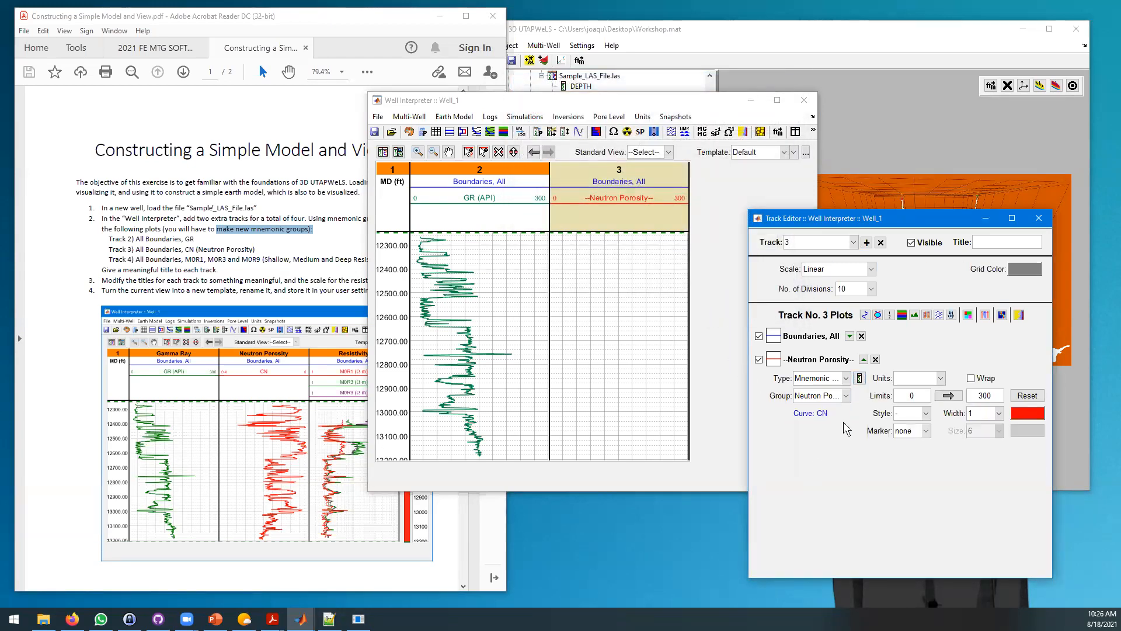
left_click(1029, 396)
left_click(832, 397)
left_click(817, 419)
left_click(834, 396)
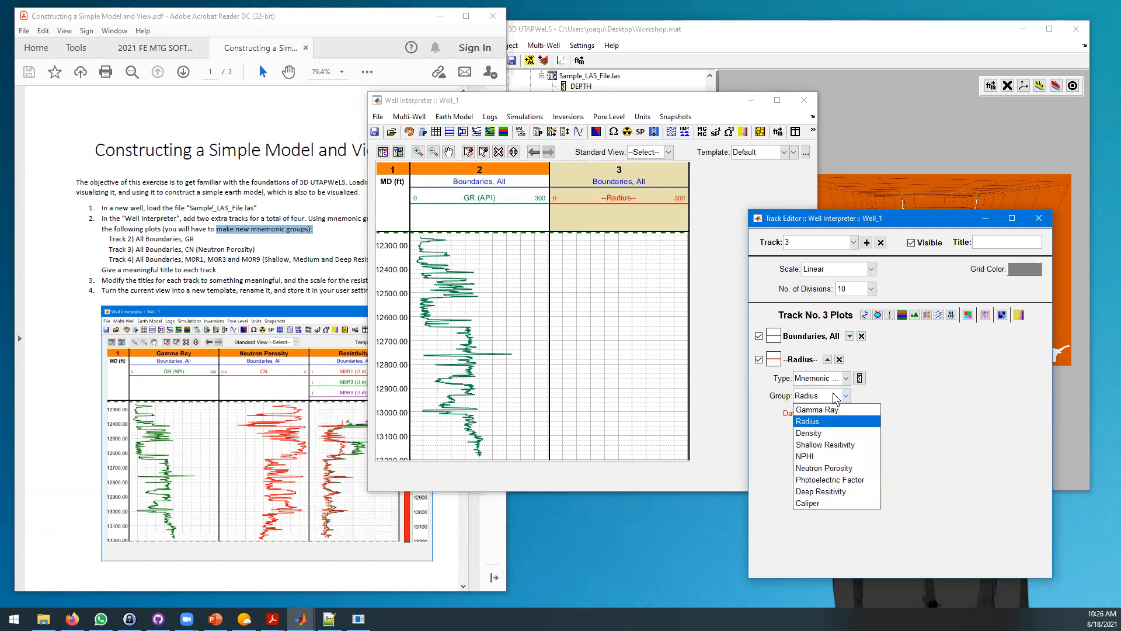
left_click(820, 468)
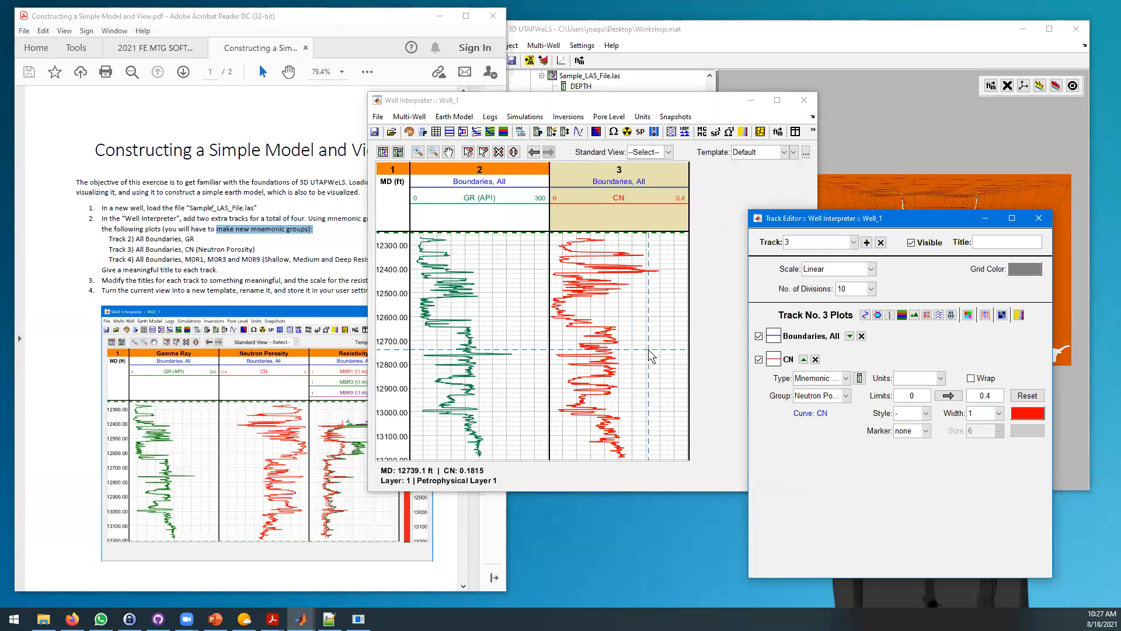
left_click(949, 396)
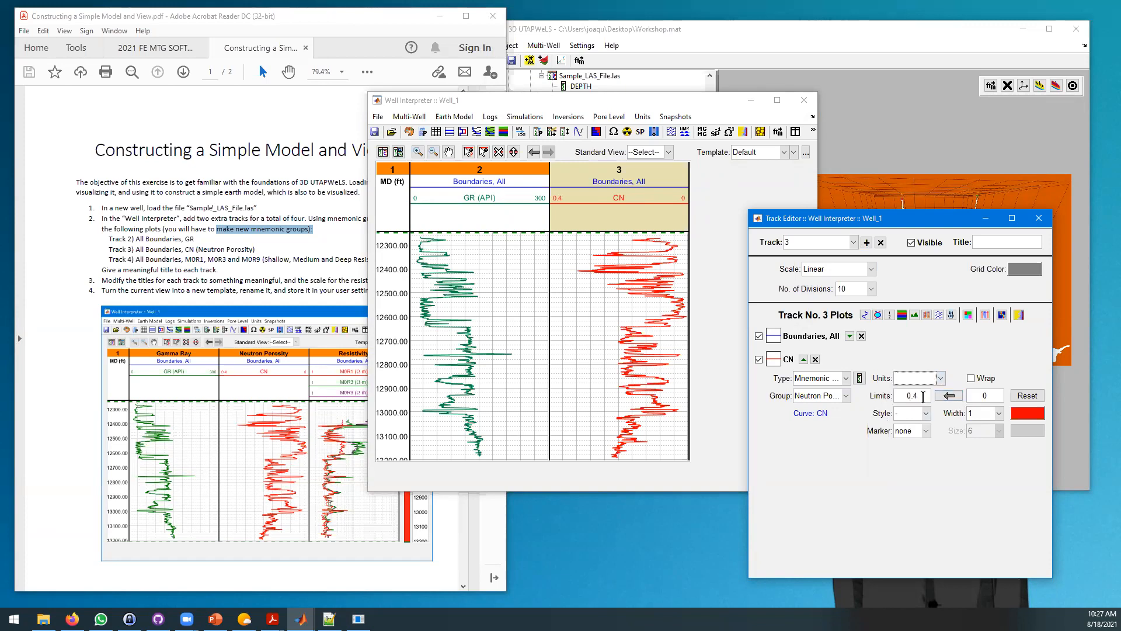
Step: Widen the Well Interpreter window and rearrange it with the Track Editor so there is room for another track
left_click(717, 365)
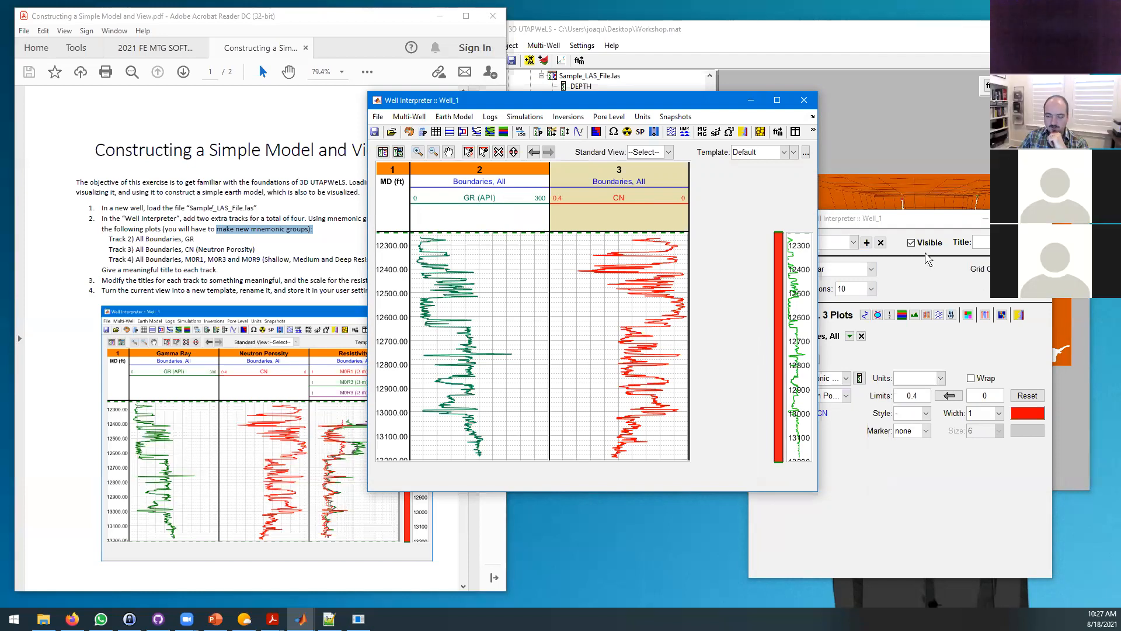
left_click(896, 221)
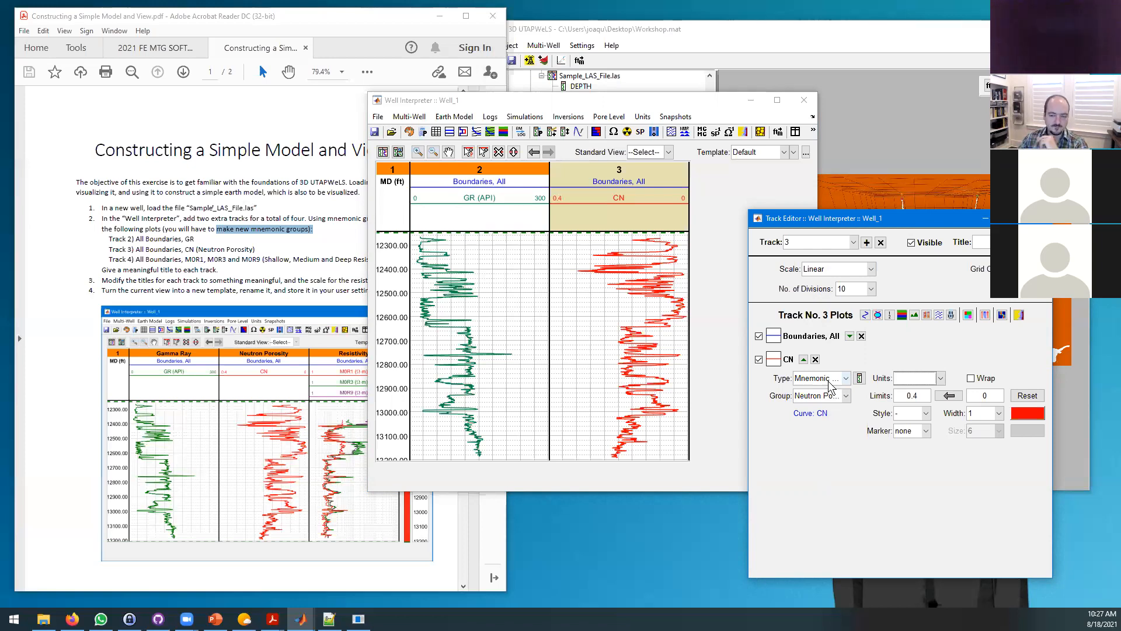
left_click_drag(910, 224, 947, 228)
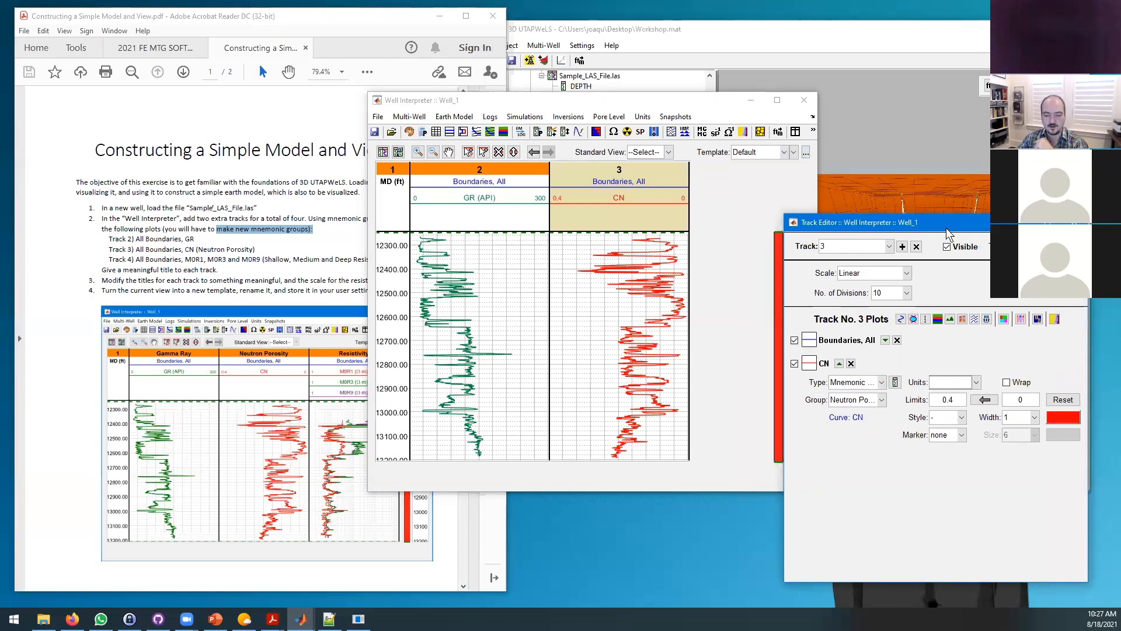
left_click(632, 100)
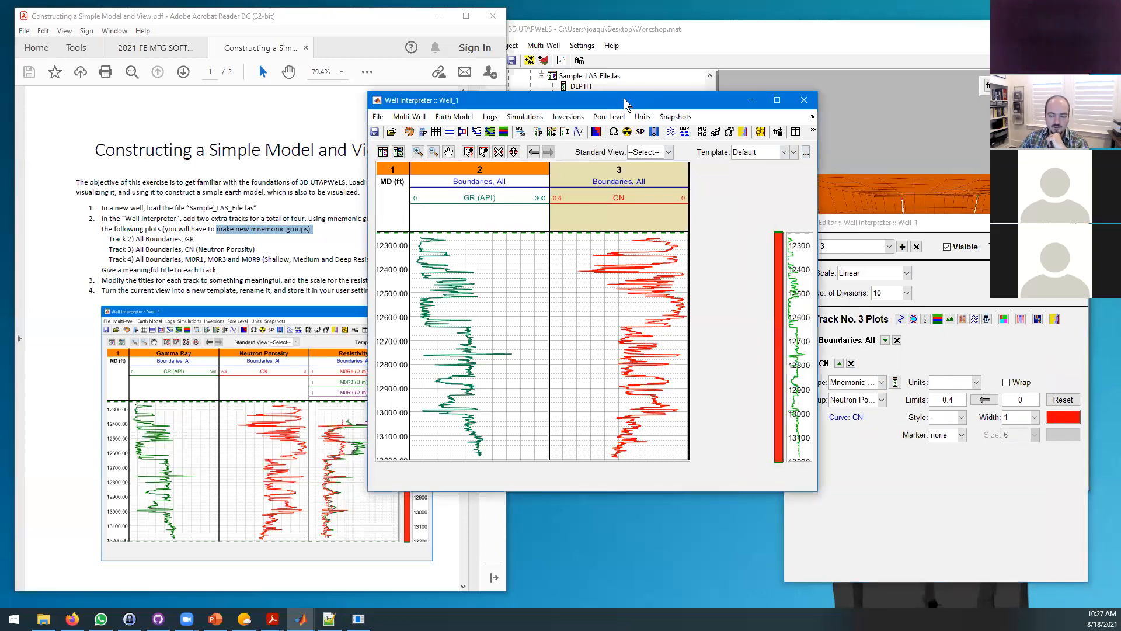
left_click_drag(624, 98, 574, 88)
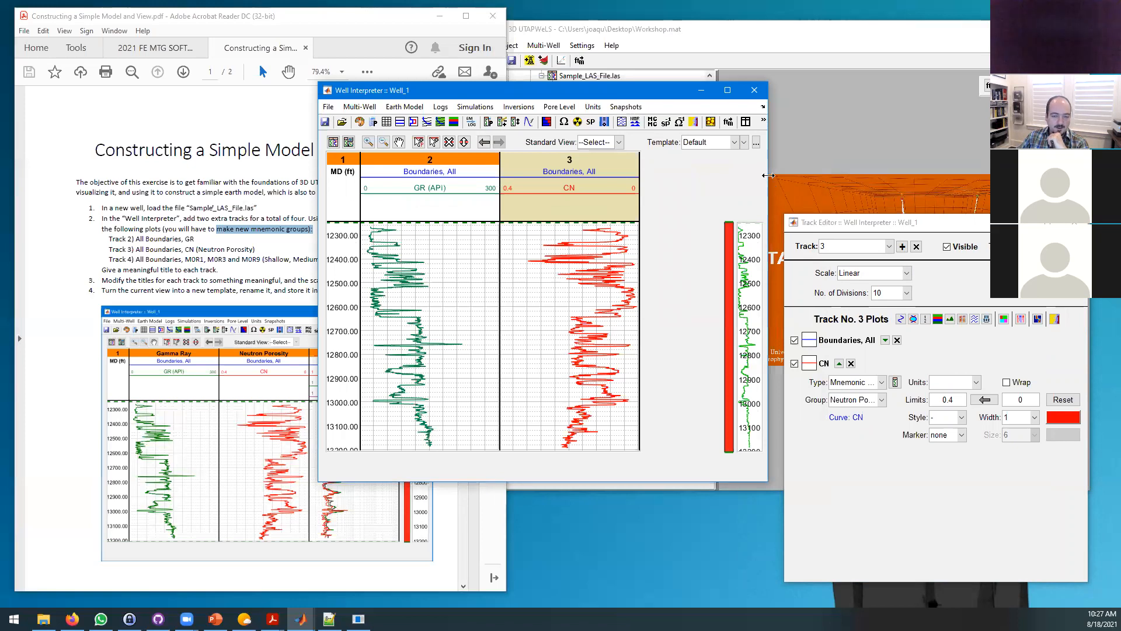
left_click_drag(768, 177, 903, 168)
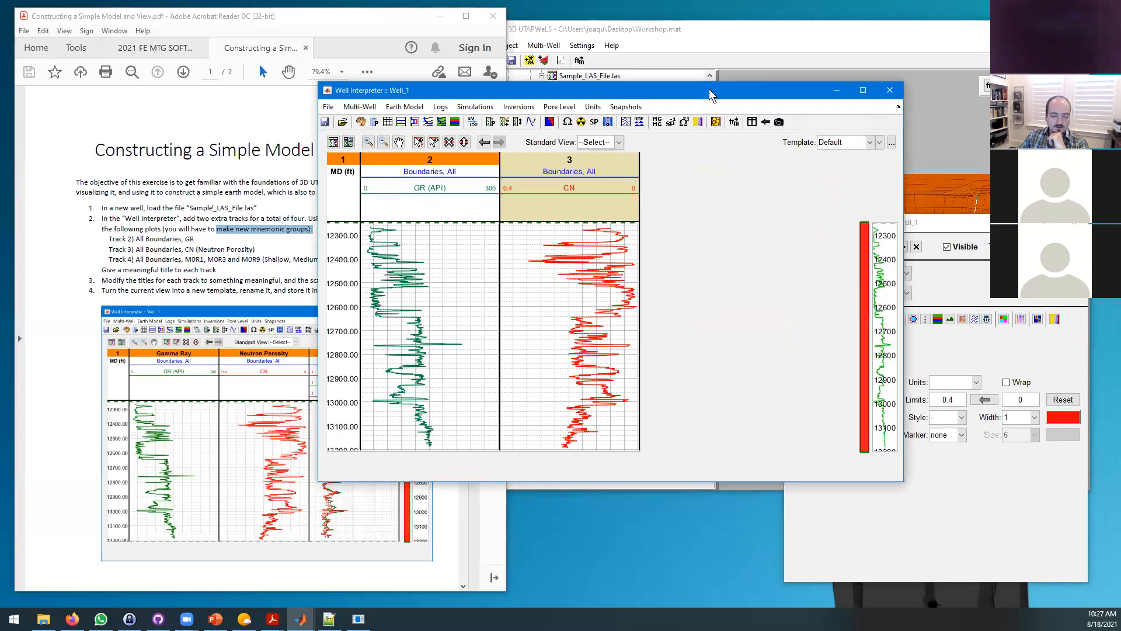
left_click_drag(713, 87, 815, 54)
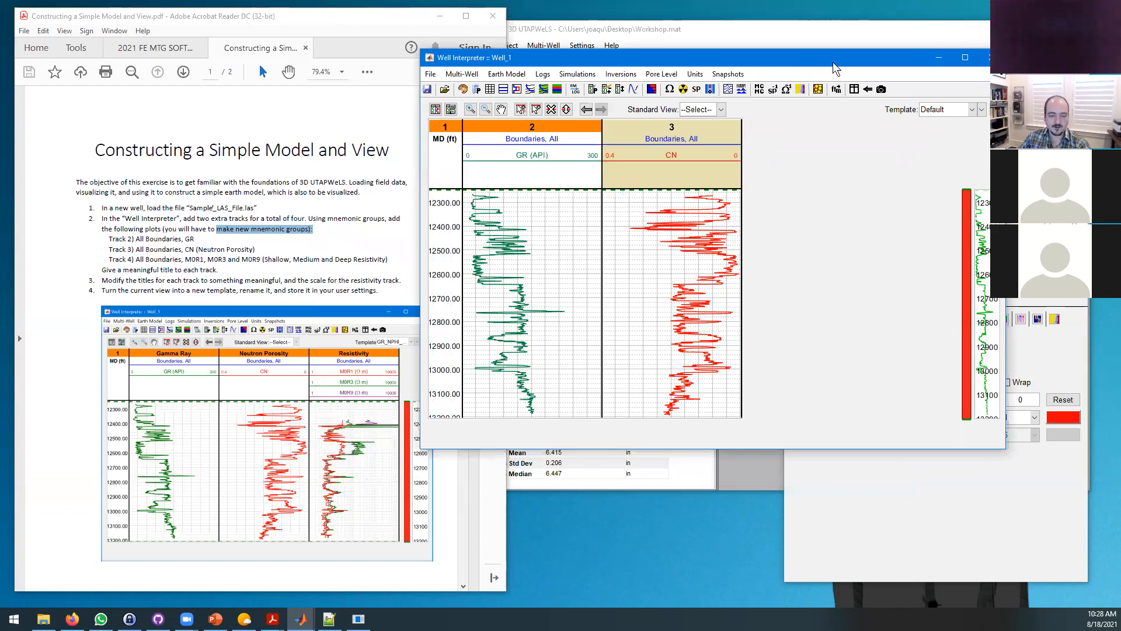
left_click_drag(822, 62, 666, 60)
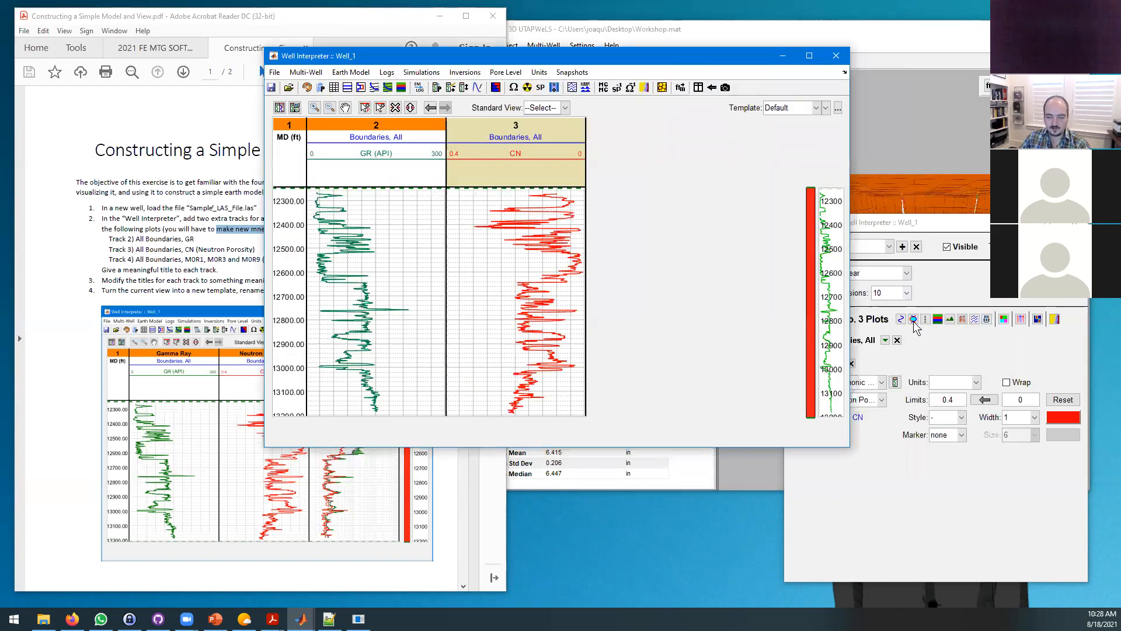
Step: Add track 4 with a plot of all Earth Model boundaries and a second plot of the Mnemonic Group type
left_click(903, 248)
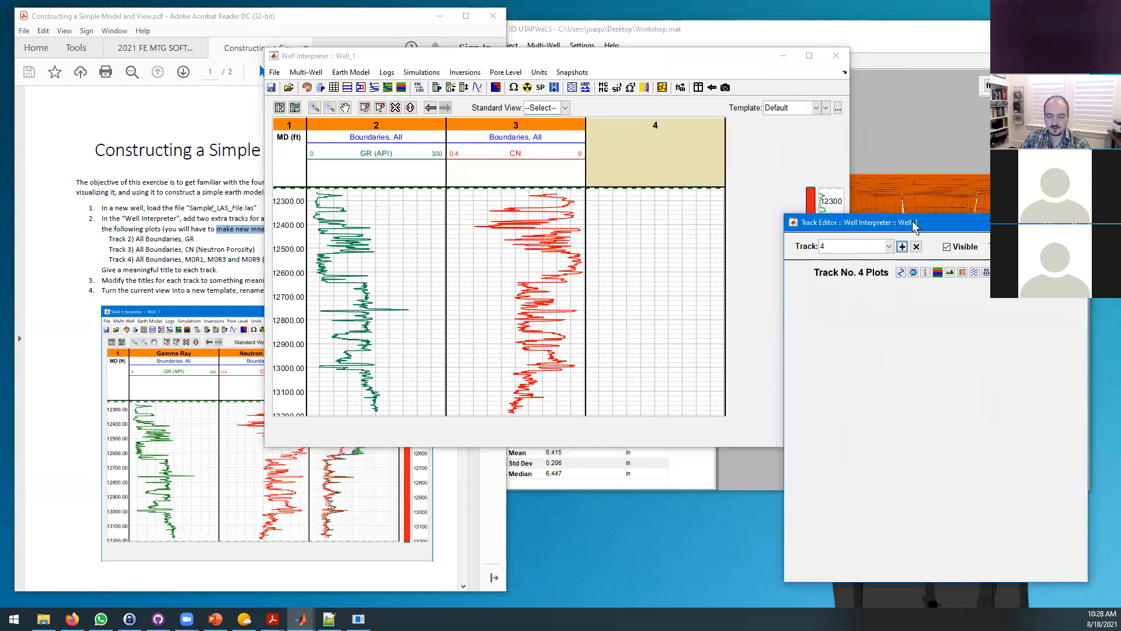
left_click(902, 274)
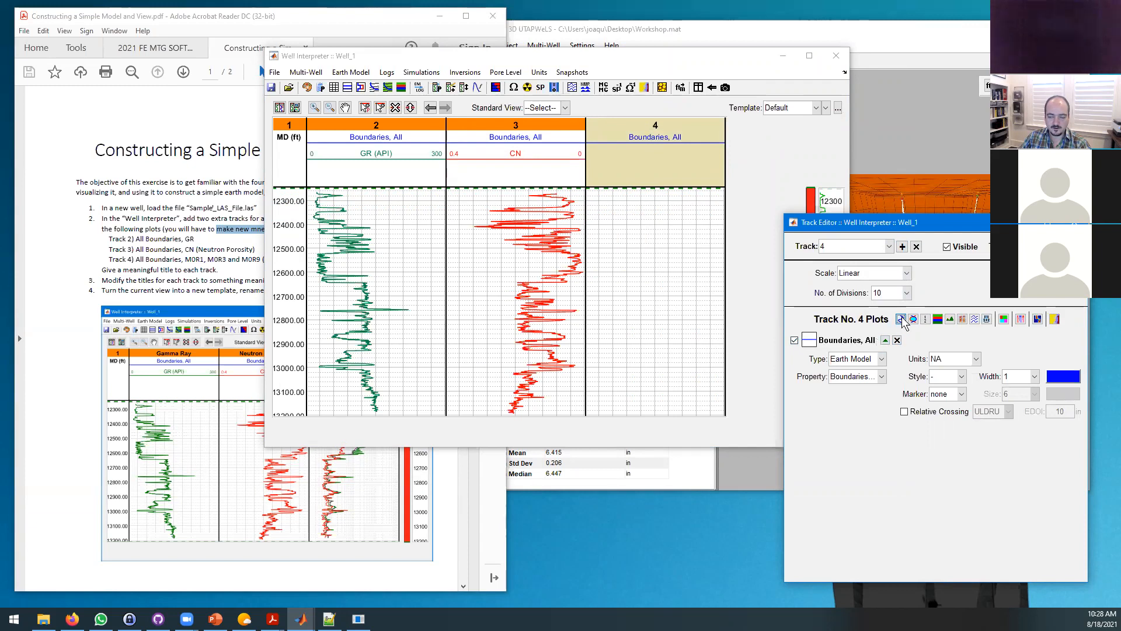
left_click(901, 317)
left_click(882, 382)
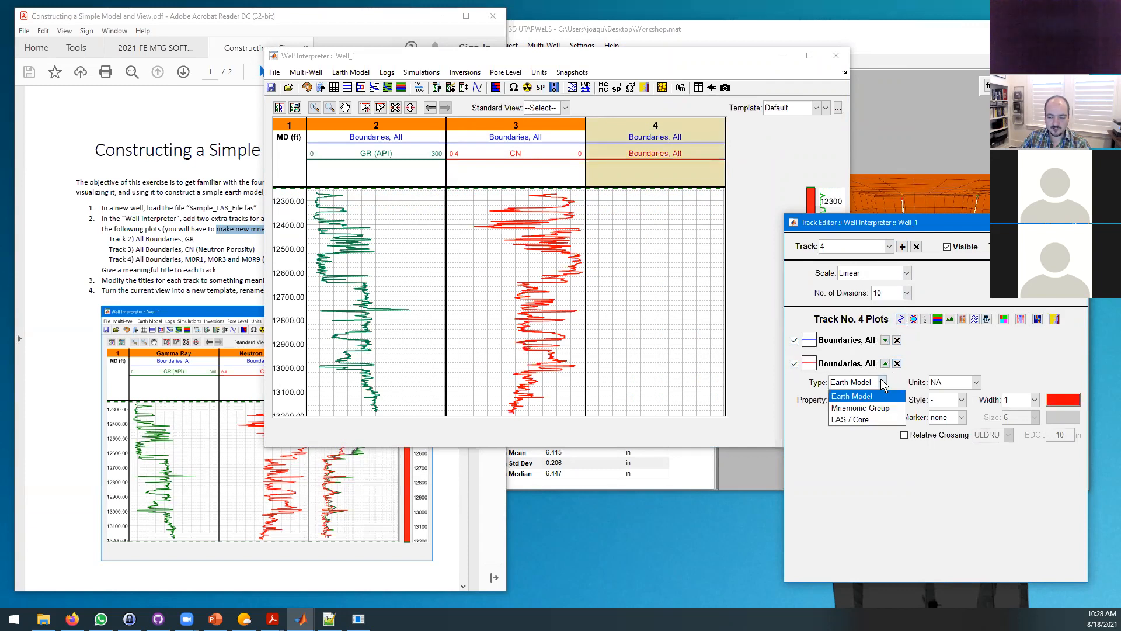
left_click(859, 409)
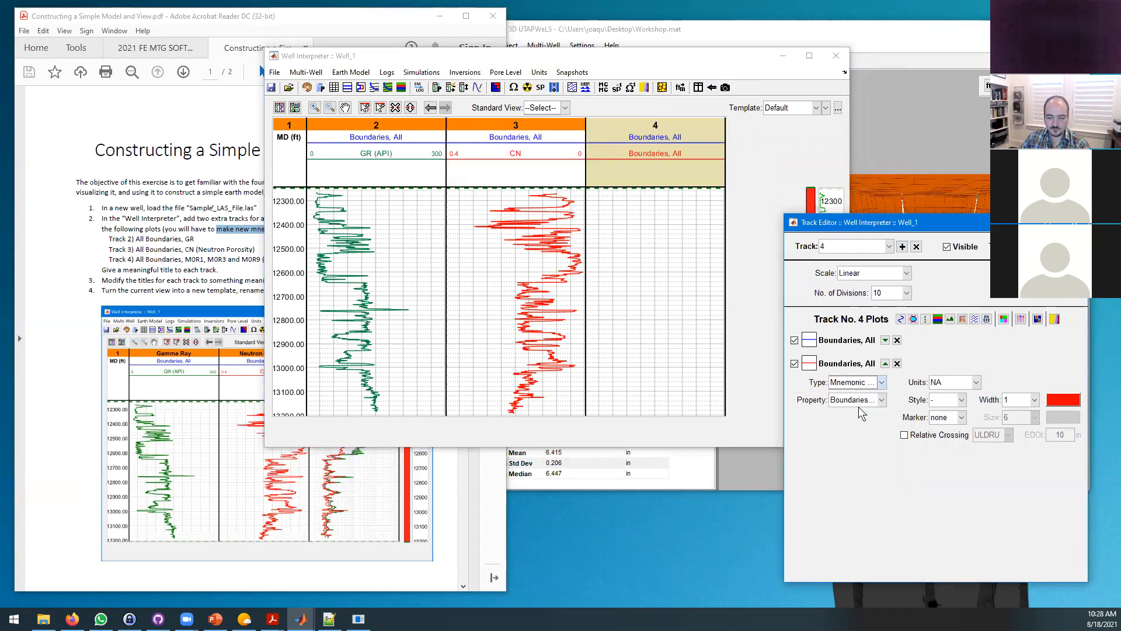
Step: Highlight the shallow, medium and deep resistivity note in the exercise PDF and assign the Shallow Resitivity group to track 4's second plot
left_click(435, 468)
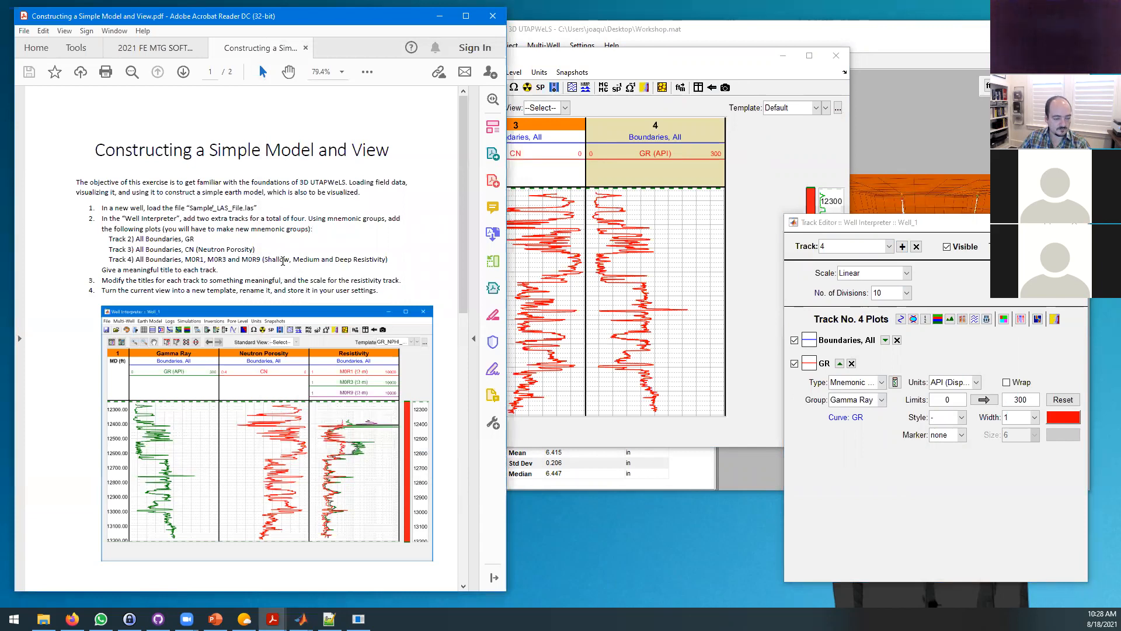
left_click_drag(264, 260, 388, 261)
left_click(872, 471)
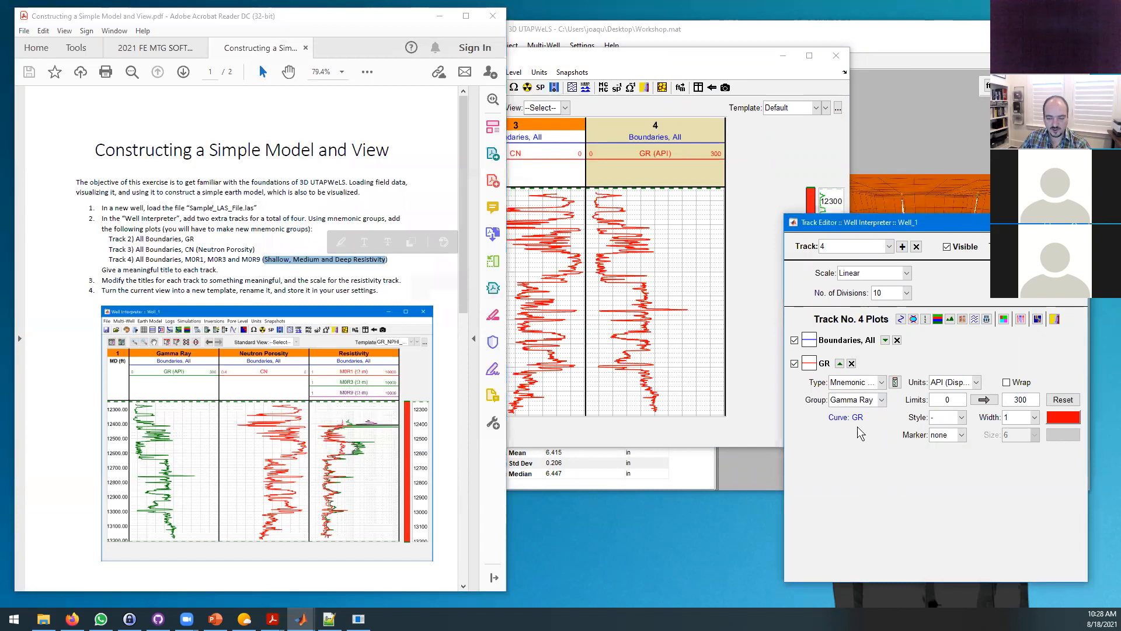
left_click(881, 399)
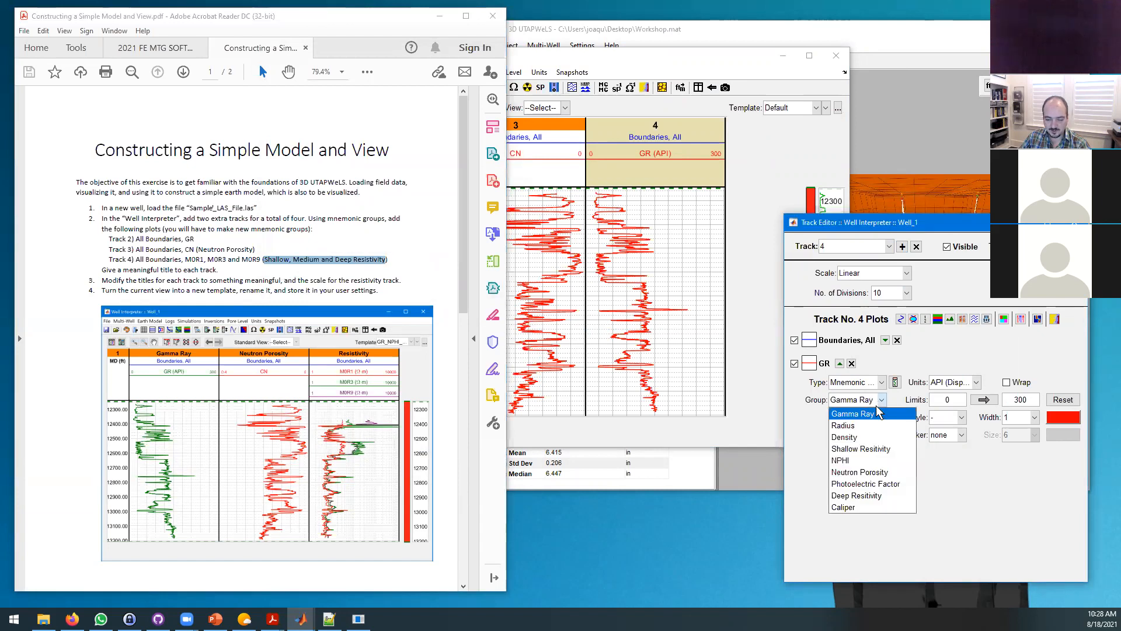
left_click(868, 449)
left_click(751, 327)
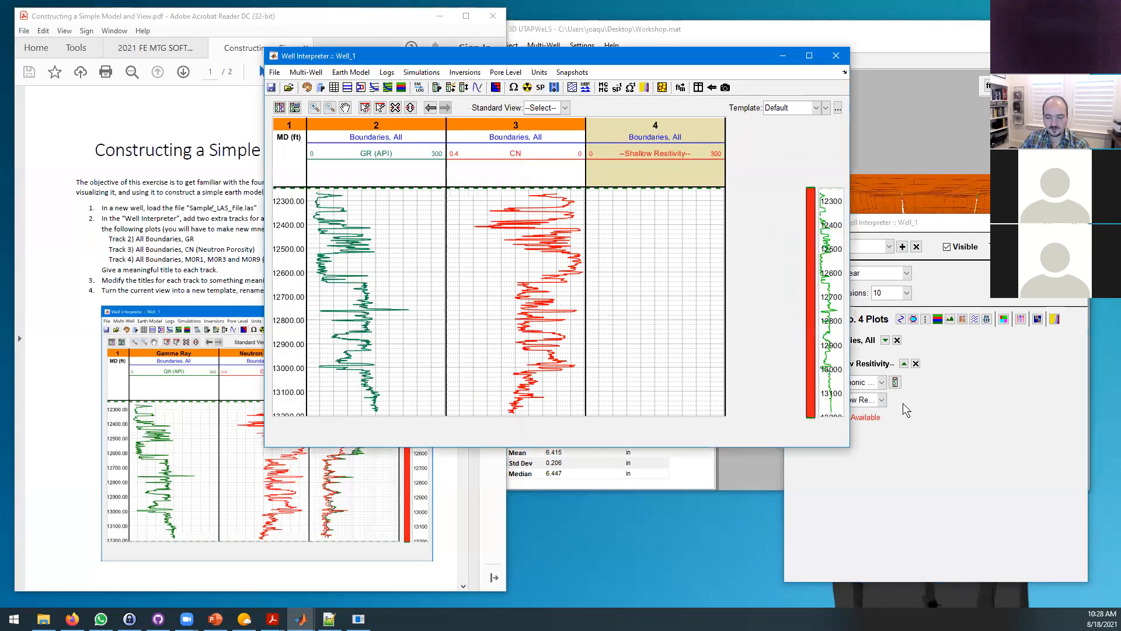
Step: Add the curve M0R1 to the Shallow Resitivity mnemonic group as its sixth-ranked curve
left_click(473, 464)
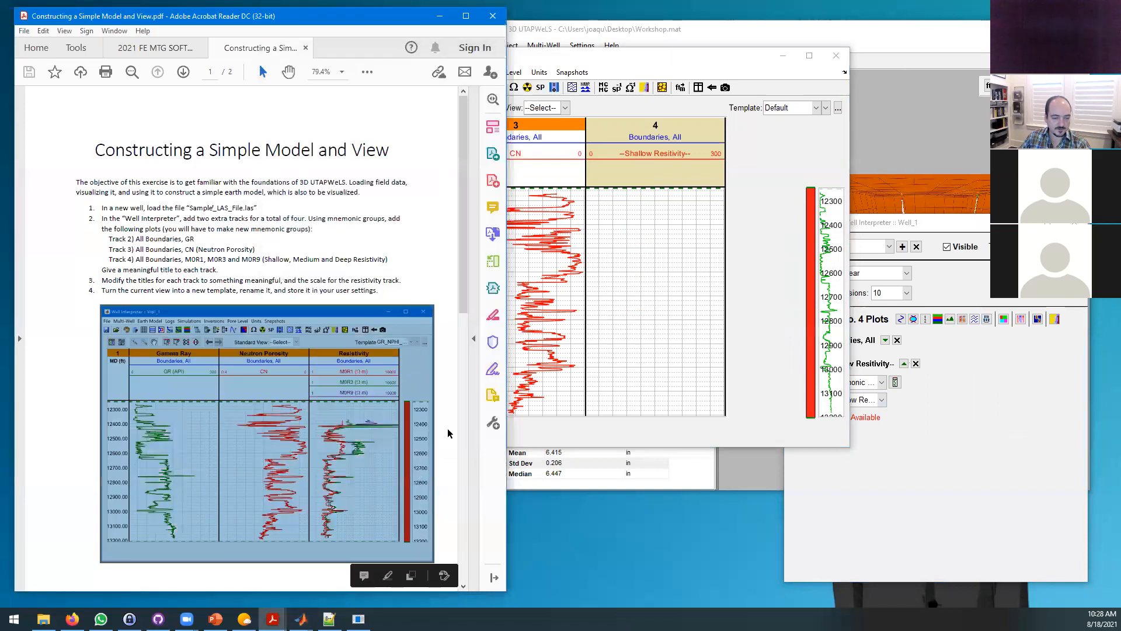
left_click(960, 404)
left_click(895, 383)
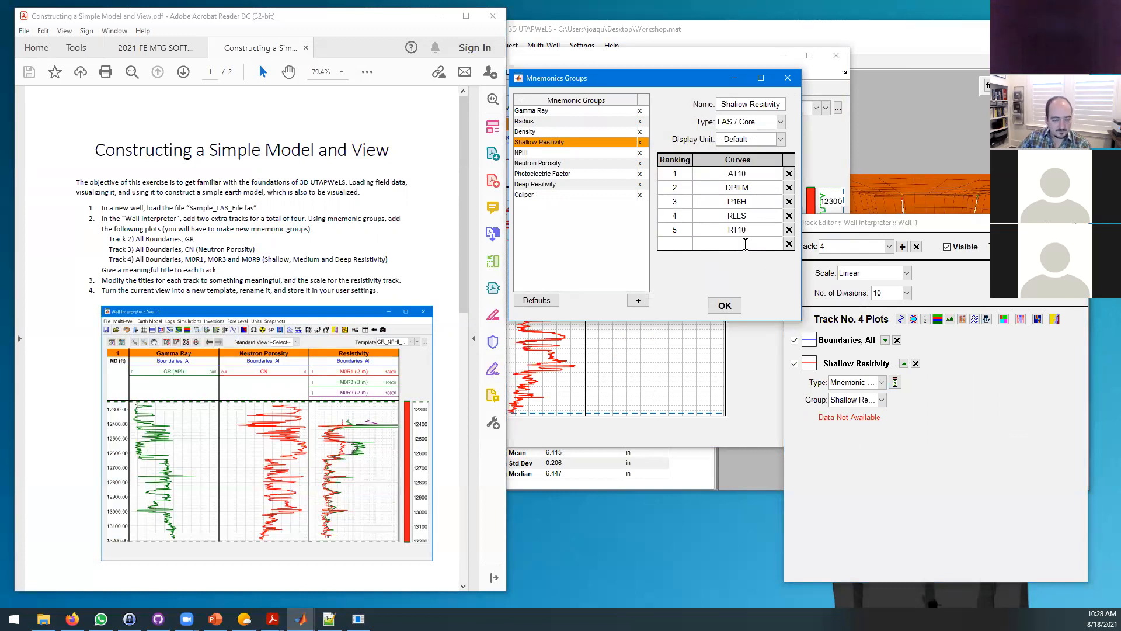
type("M0")
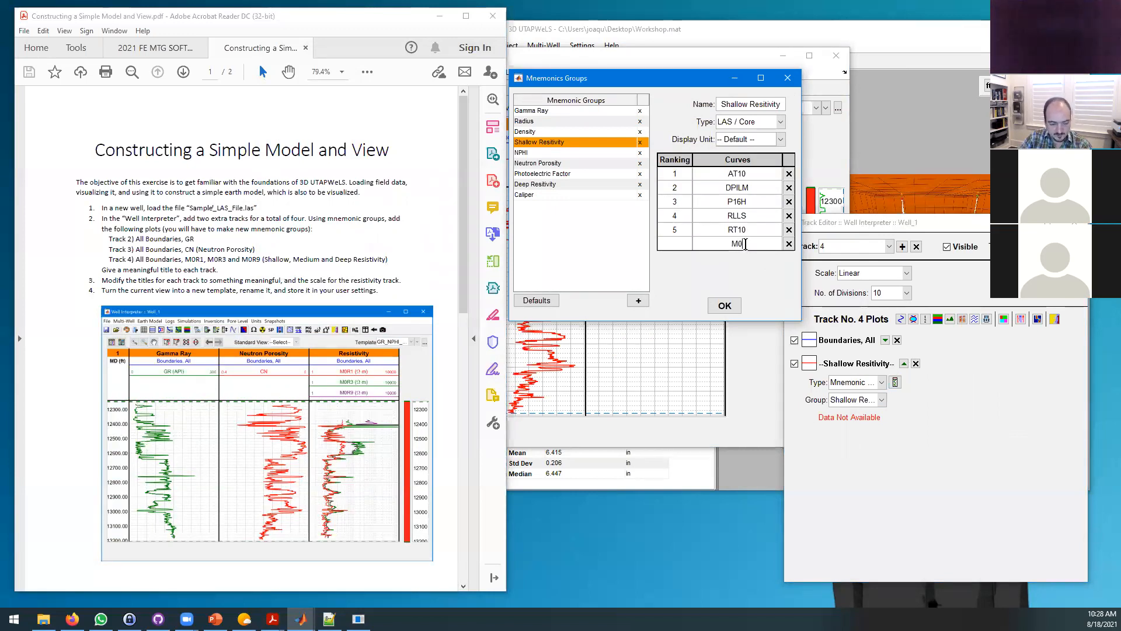
type("R1")
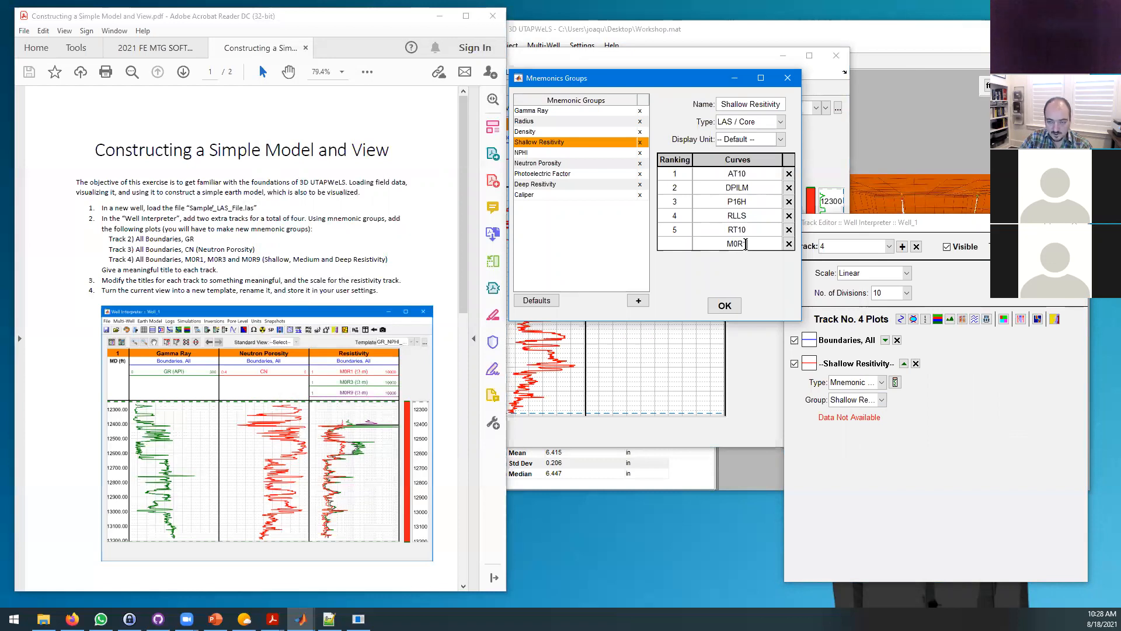
left_click(730, 305)
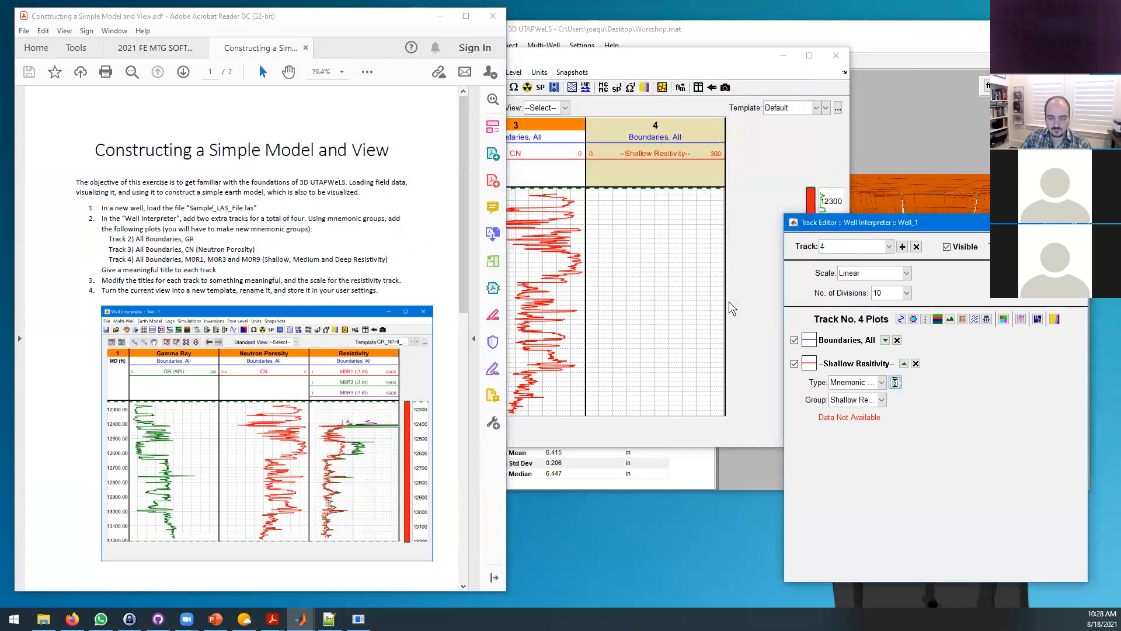
Step: Reapply the Shallow Resitivity group to track 4's second plot and add a third plot to the track
left_click(882, 399)
left_click(874, 413)
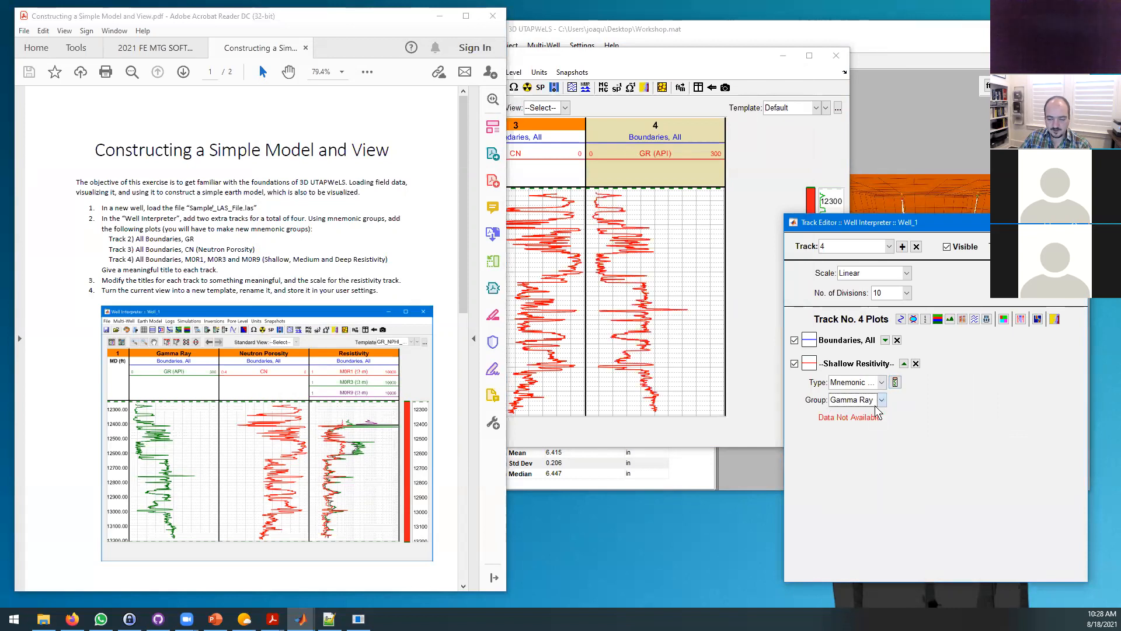
left_click(882, 400)
left_click(872, 449)
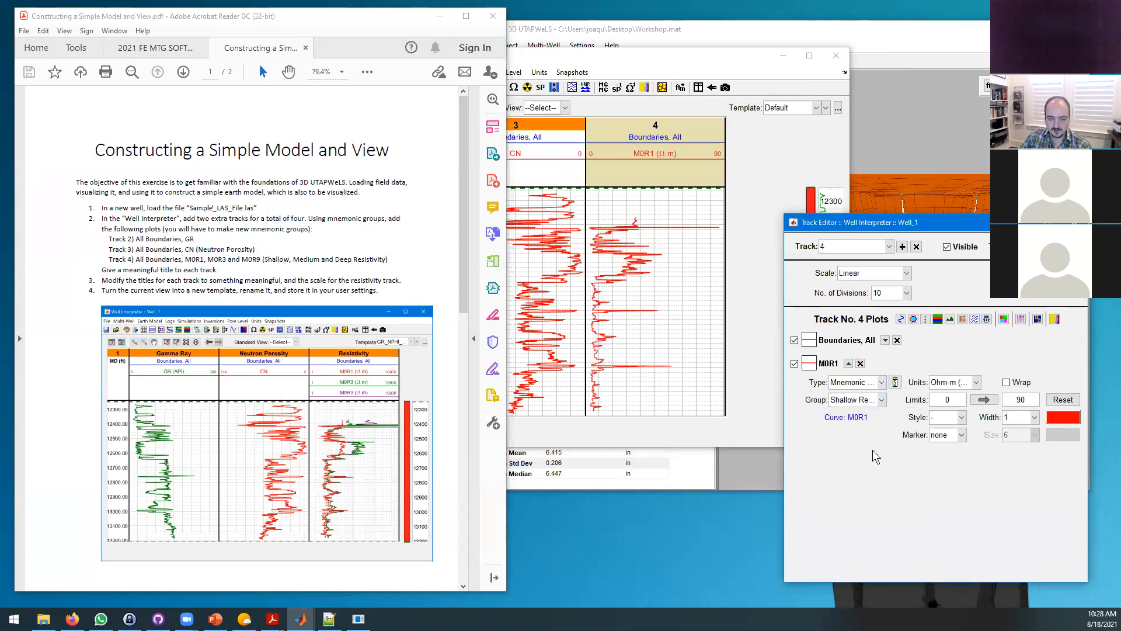
left_click(897, 318)
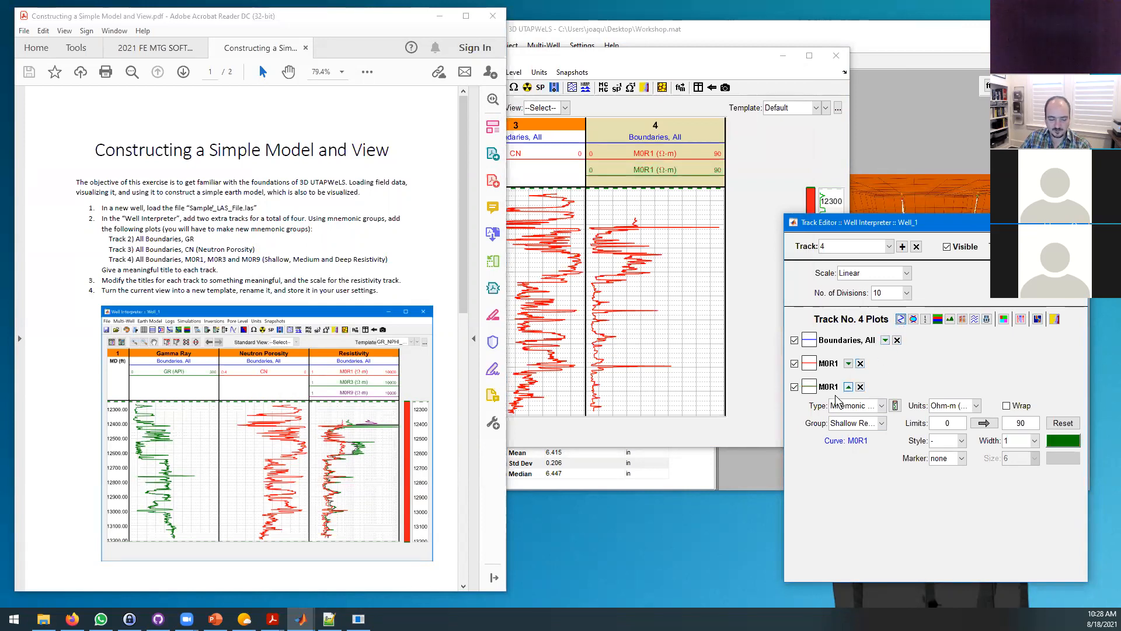
left_click(883, 424)
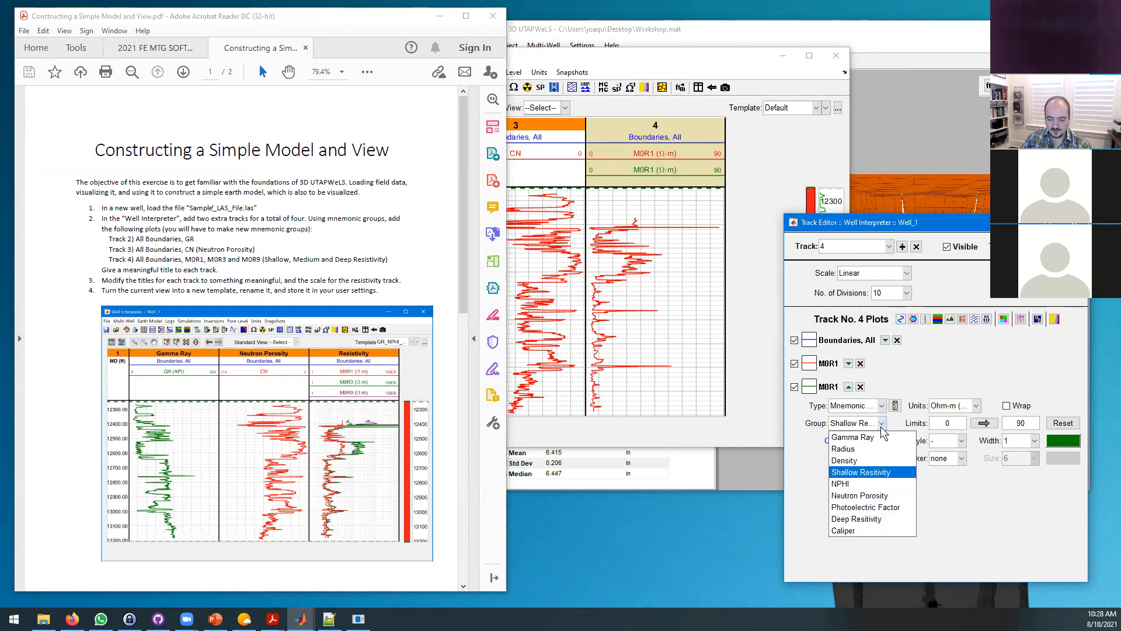
Step: Create a new mnemonic group named "Medium Resistiivty" of type LAS / Core
left_click(897, 405)
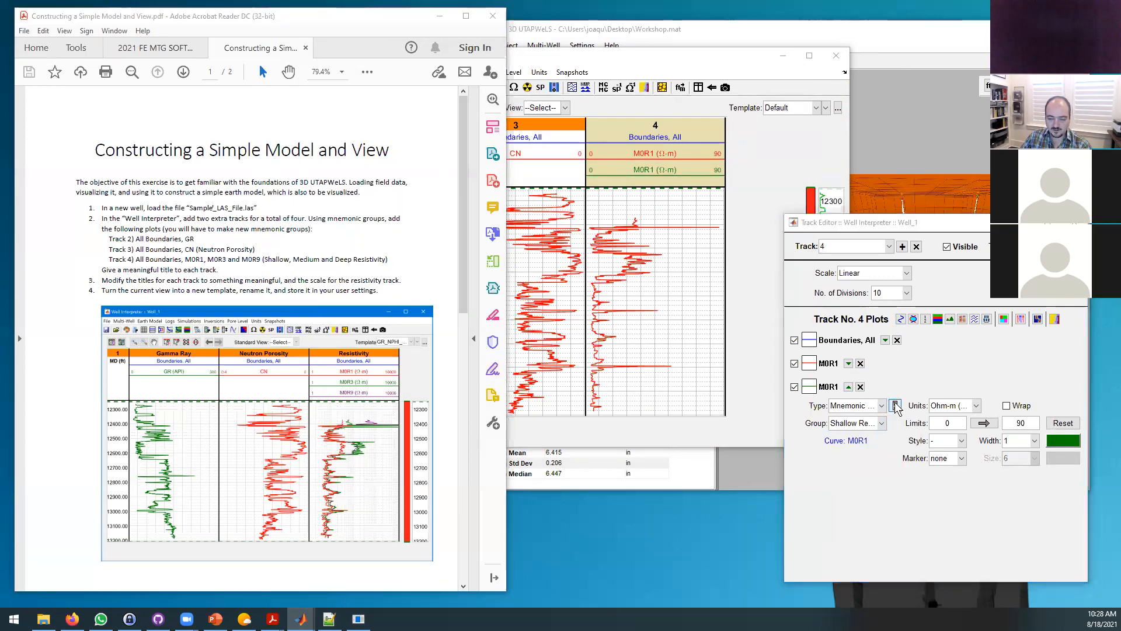
left_click_drag(636, 79, 811, 117)
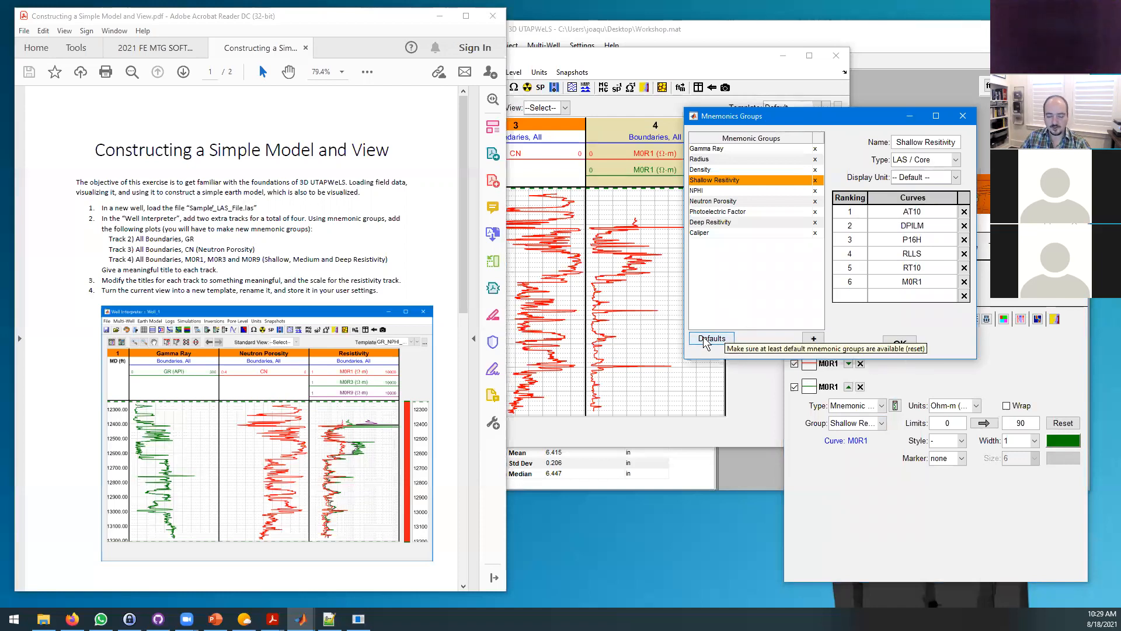
left_click(816, 343)
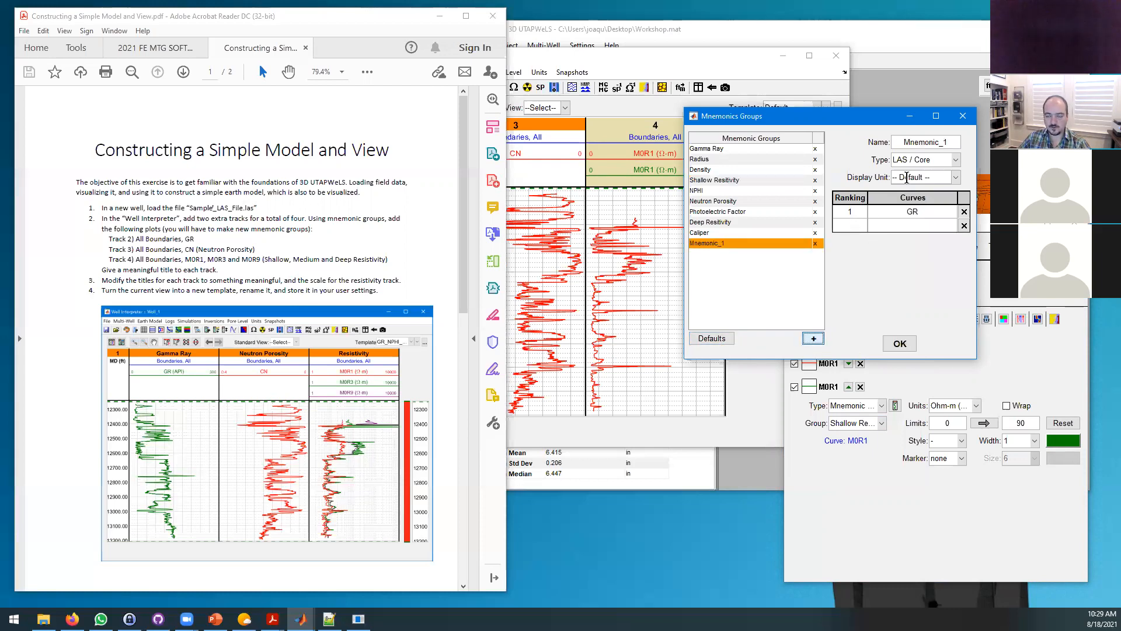
left_click_drag(953, 141, 892, 145)
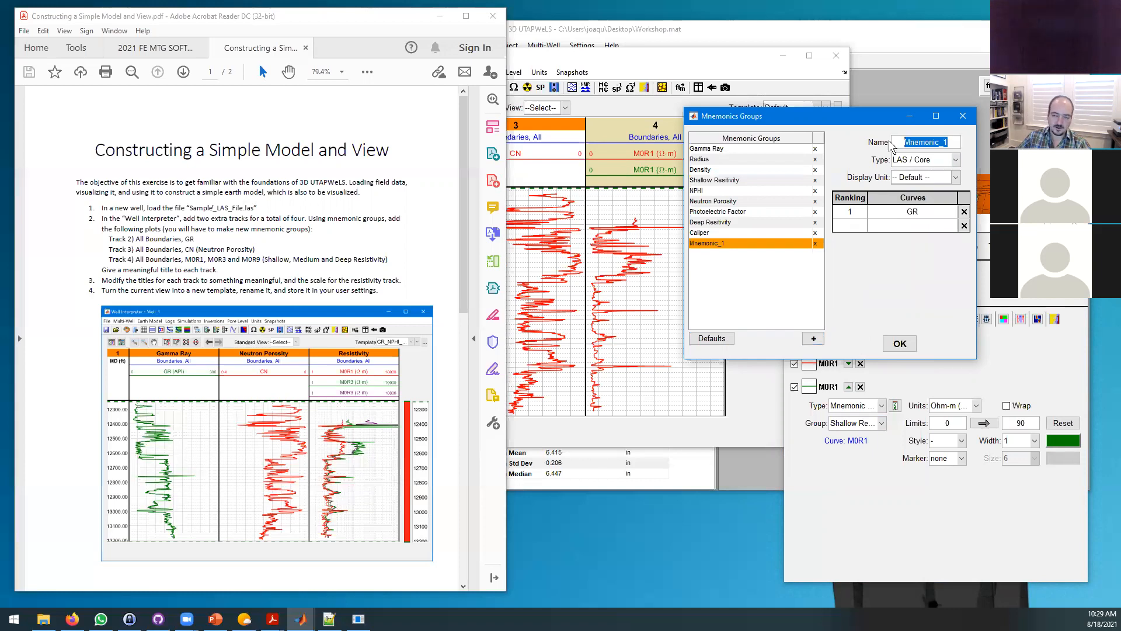
type("Medium ")
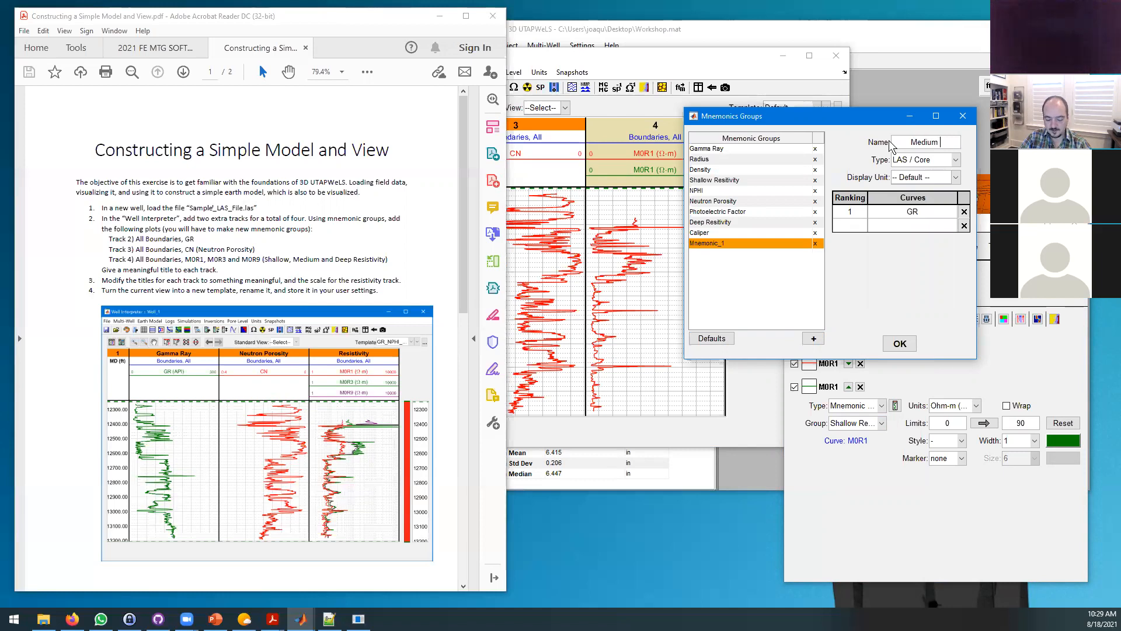
type("Resistiivty")
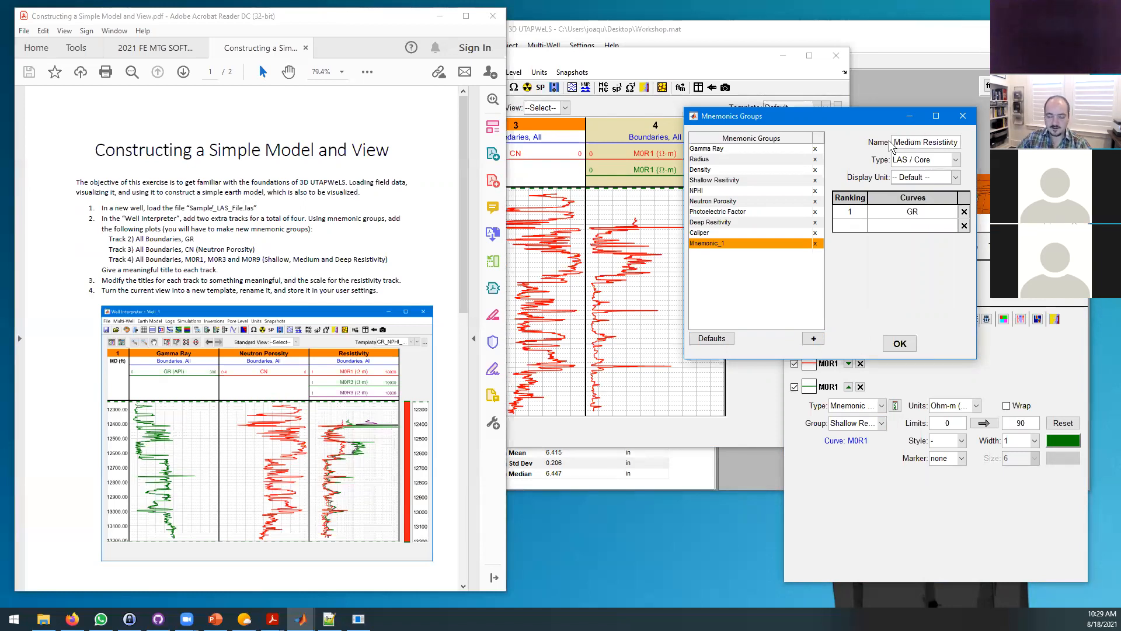
left_click(944, 160)
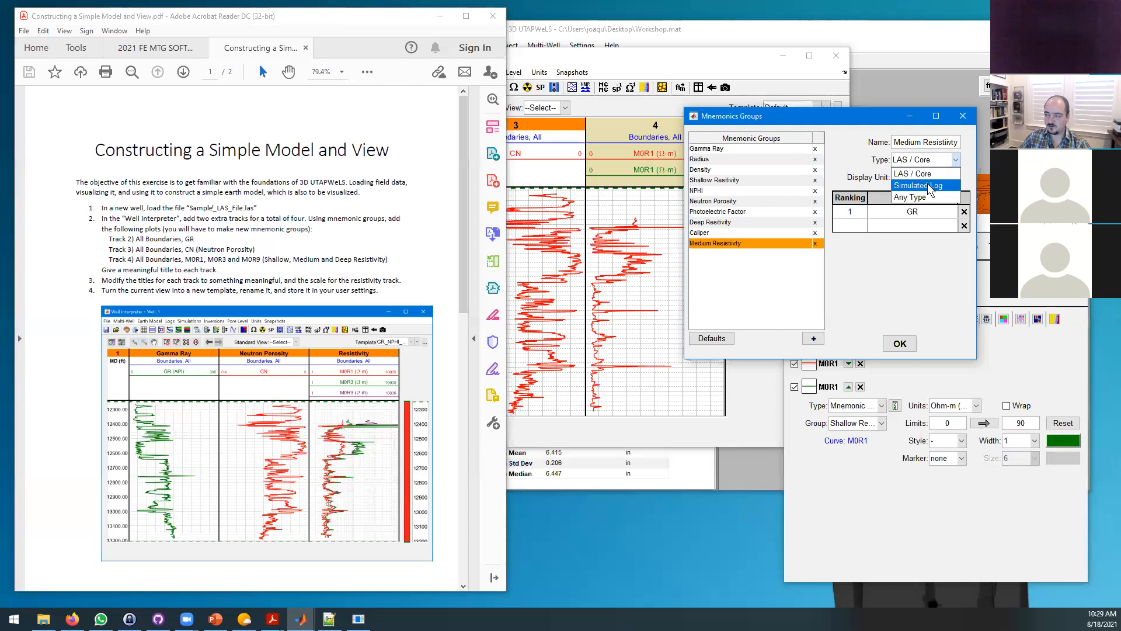
left_click(930, 175)
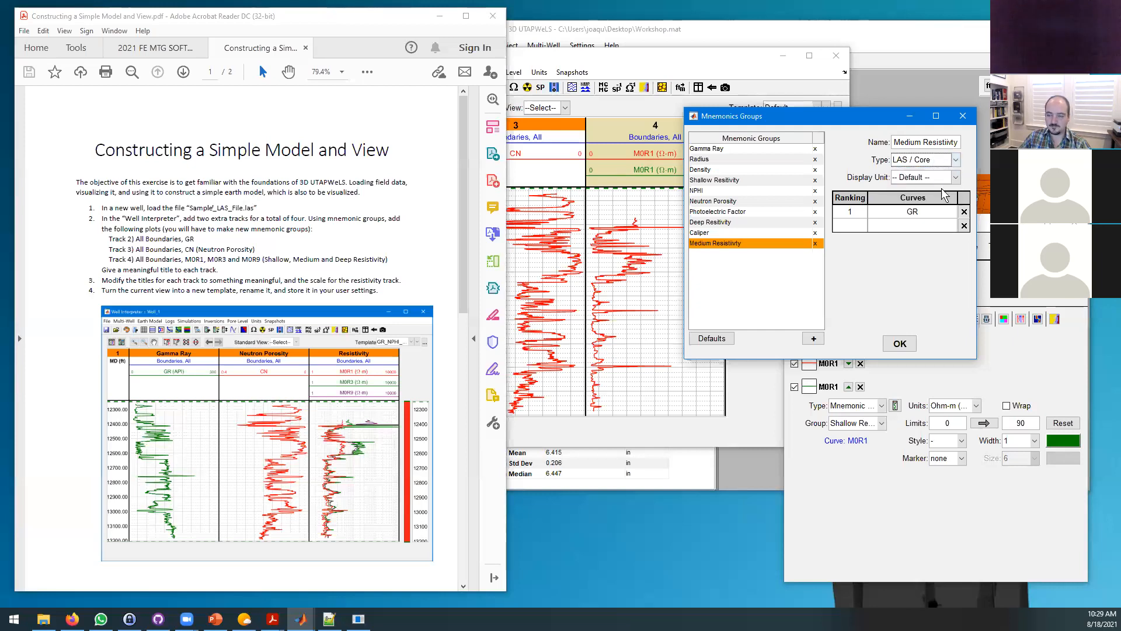
Step: Replace the new medium group's first-ranked curve with M0R1 and save the mnemonic groups
double_click(901, 209)
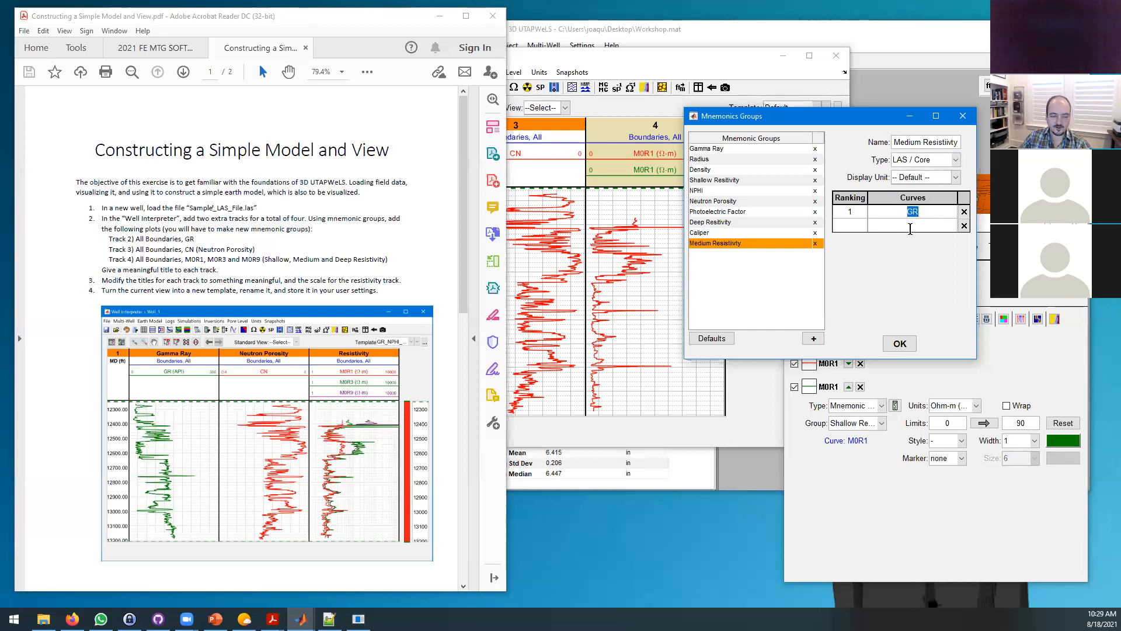
type("M0")
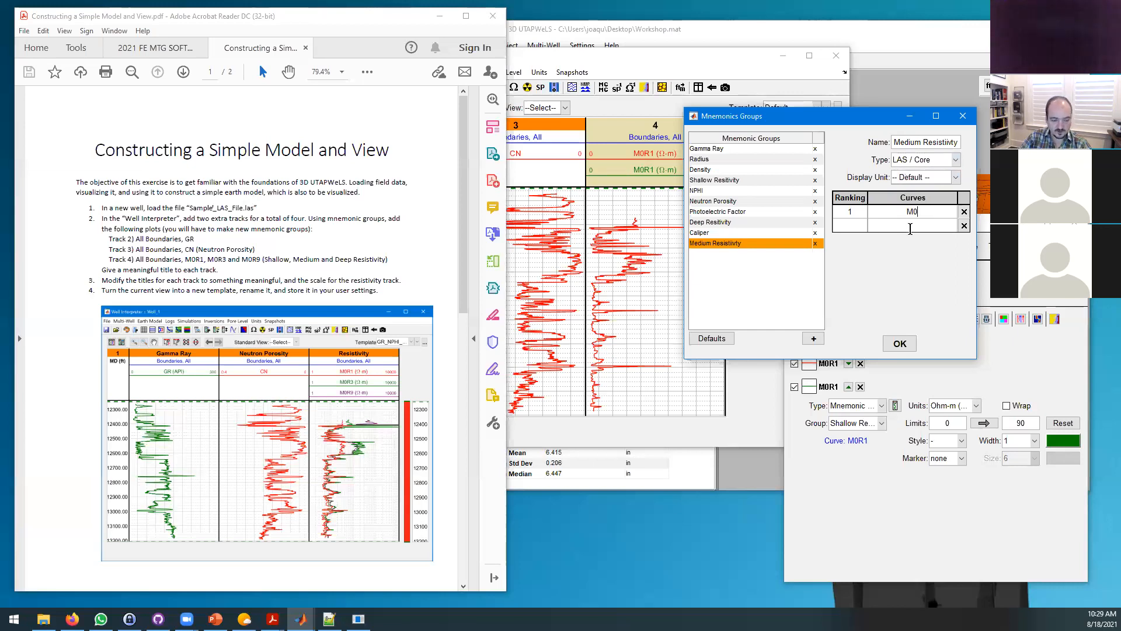
type("r")
key("BackSpace")
type("R1")
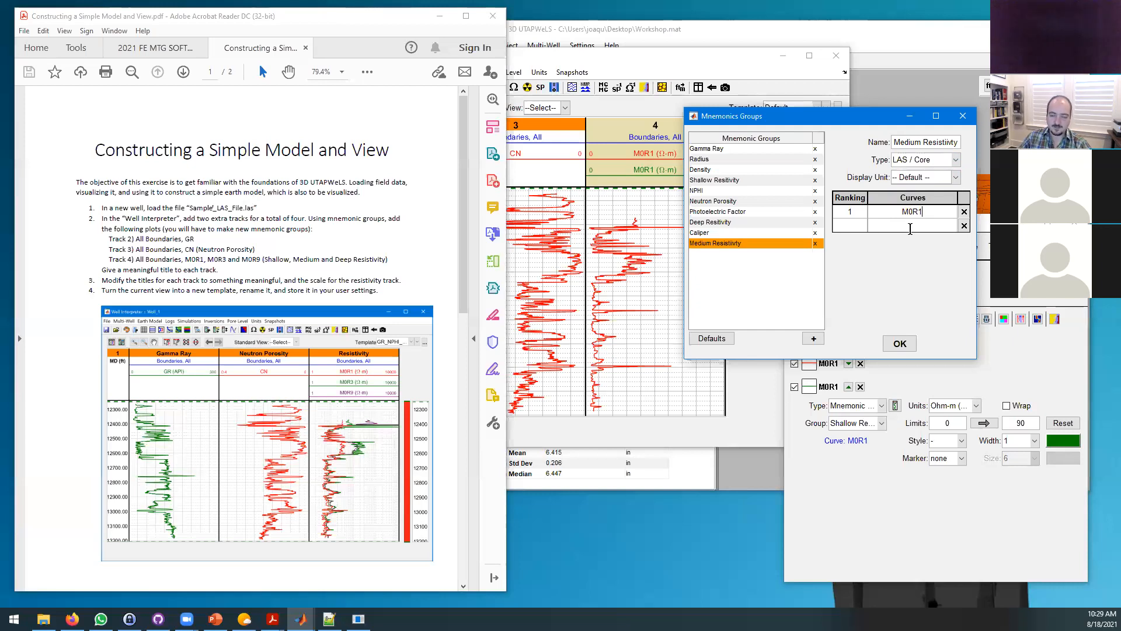
left_click(900, 345)
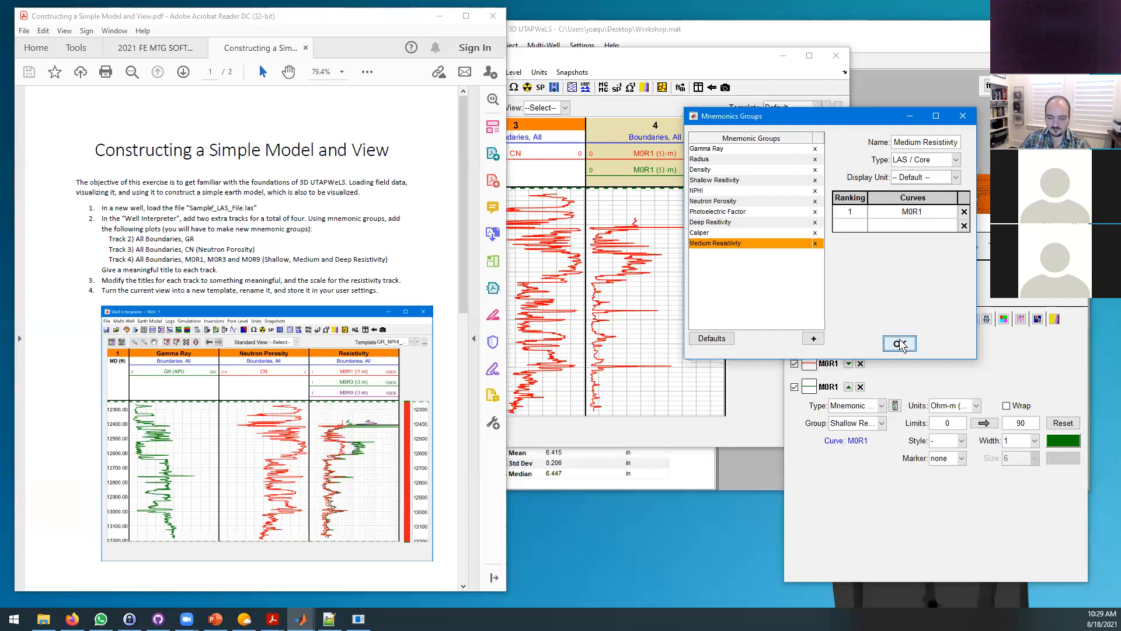
Step: Refresh the third plot's settings in track 4 and assign the Medium Resistiivty group to it
left_click(862, 427)
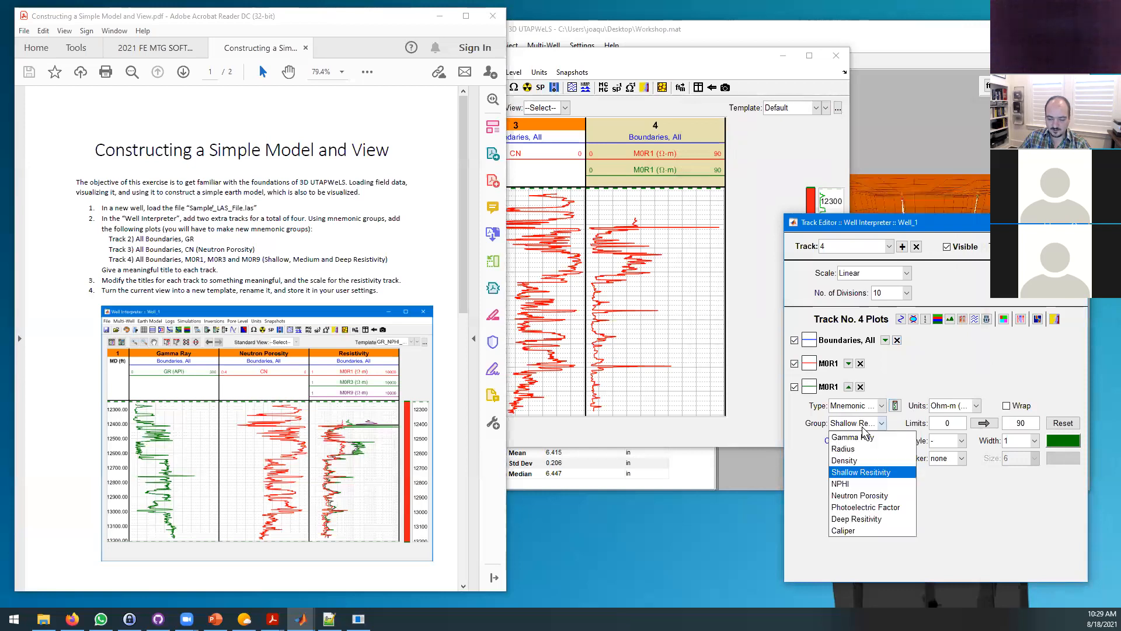
left_click(949, 503)
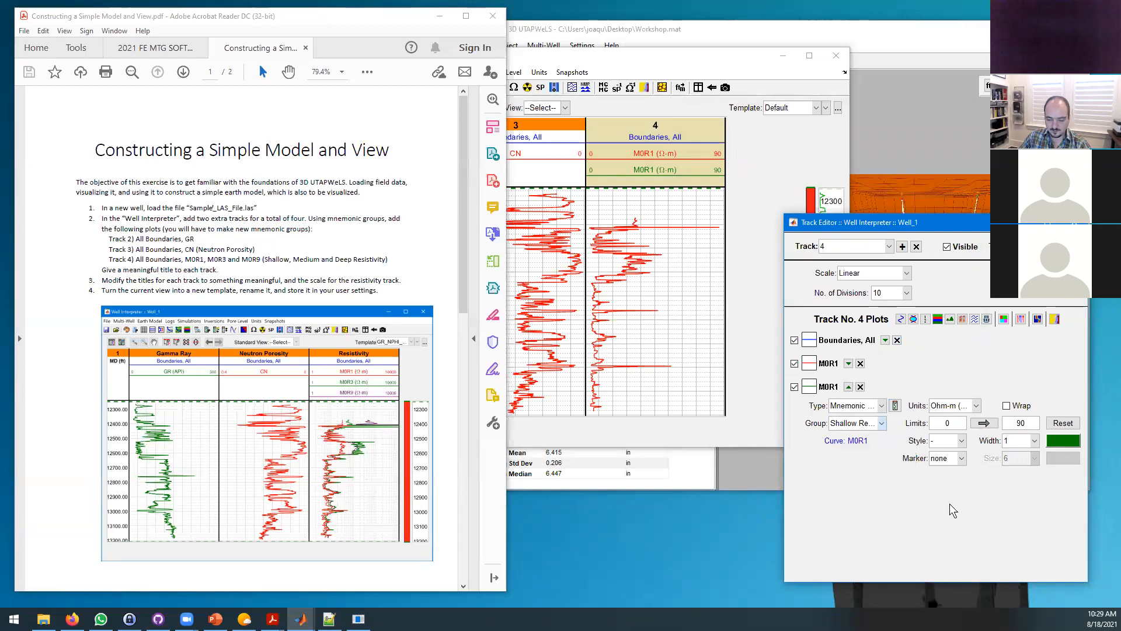
left_click(848, 387)
left_click(849, 387)
left_click(881, 422)
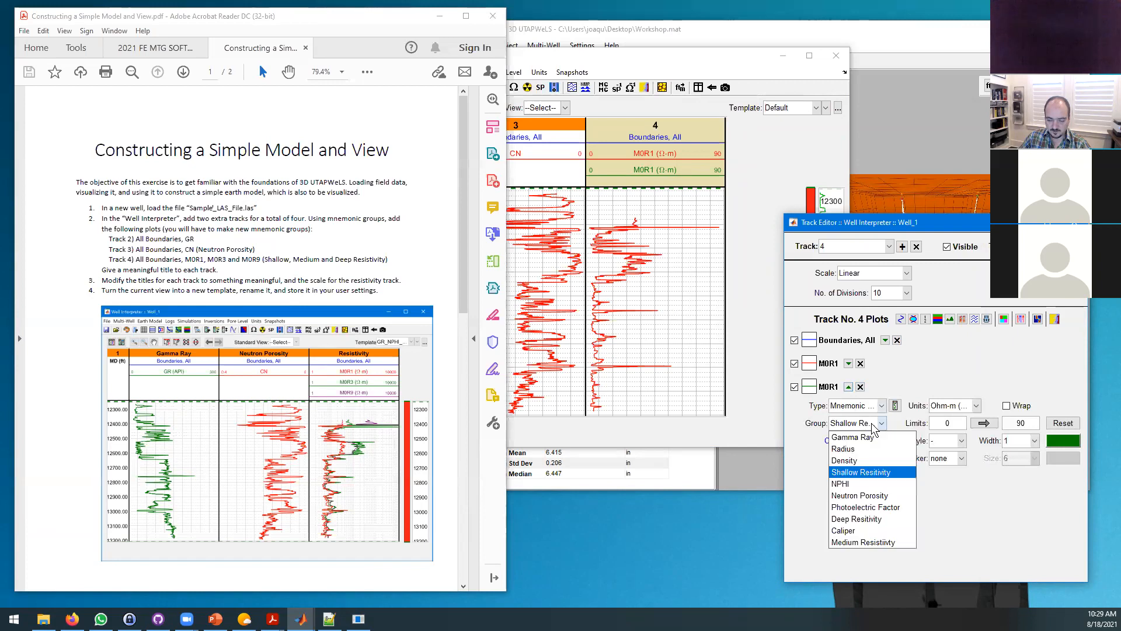
left_click(859, 543)
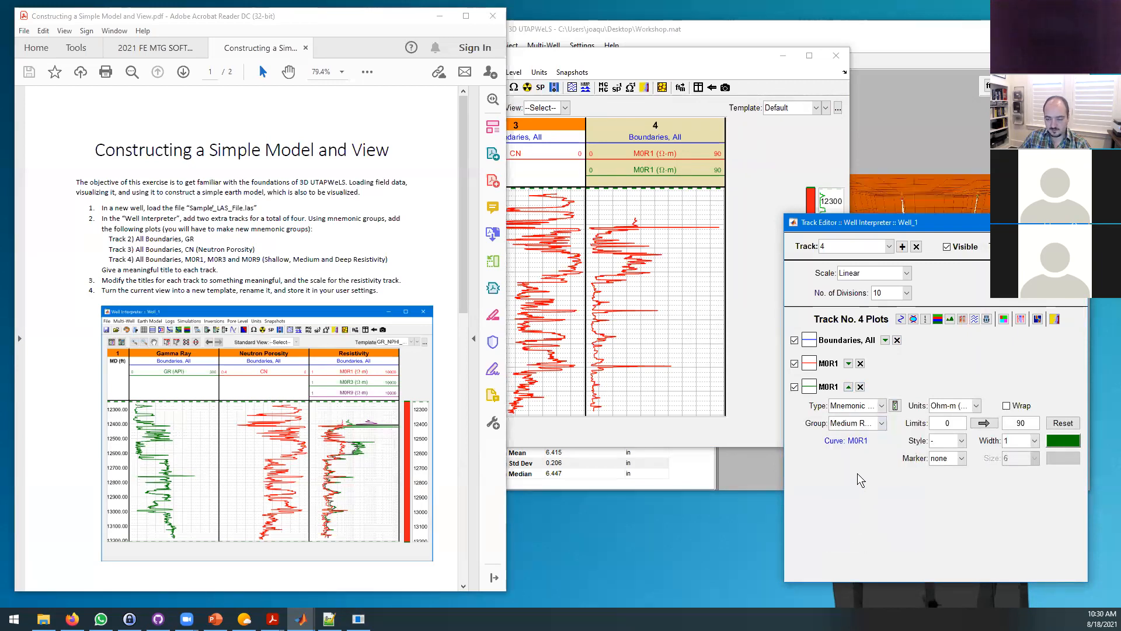
Step: Change the Medium Resistiivty group's first-ranked curve to M0R3 and save the mnemonic groups
left_click(895, 406)
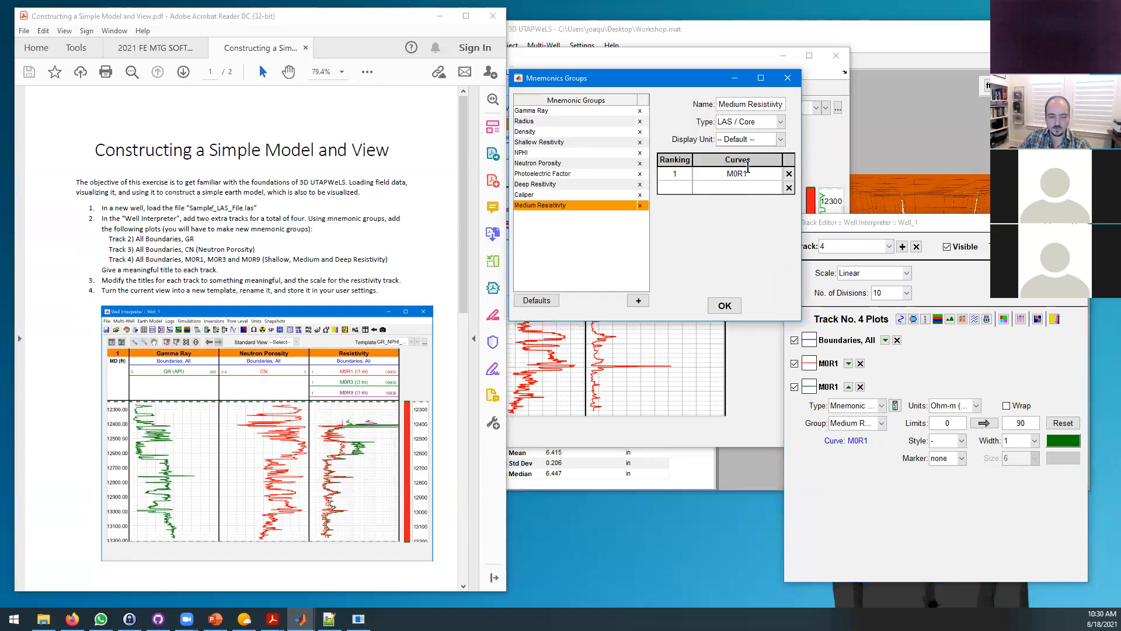
key("BackSpace")
type("3")
left_click(724, 306)
Step: Switch track 4's third plot to the Deep Resitivity group and back to Medium Resistiivty to reload its curve
left_click(868, 422)
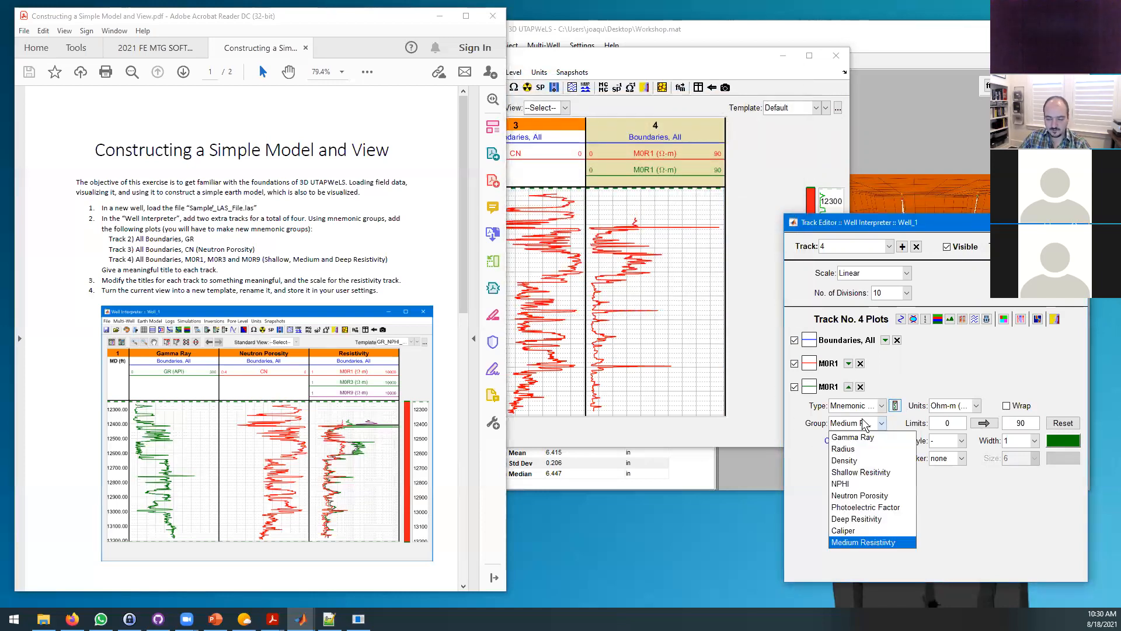
left_click(857, 518)
left_click(864, 427)
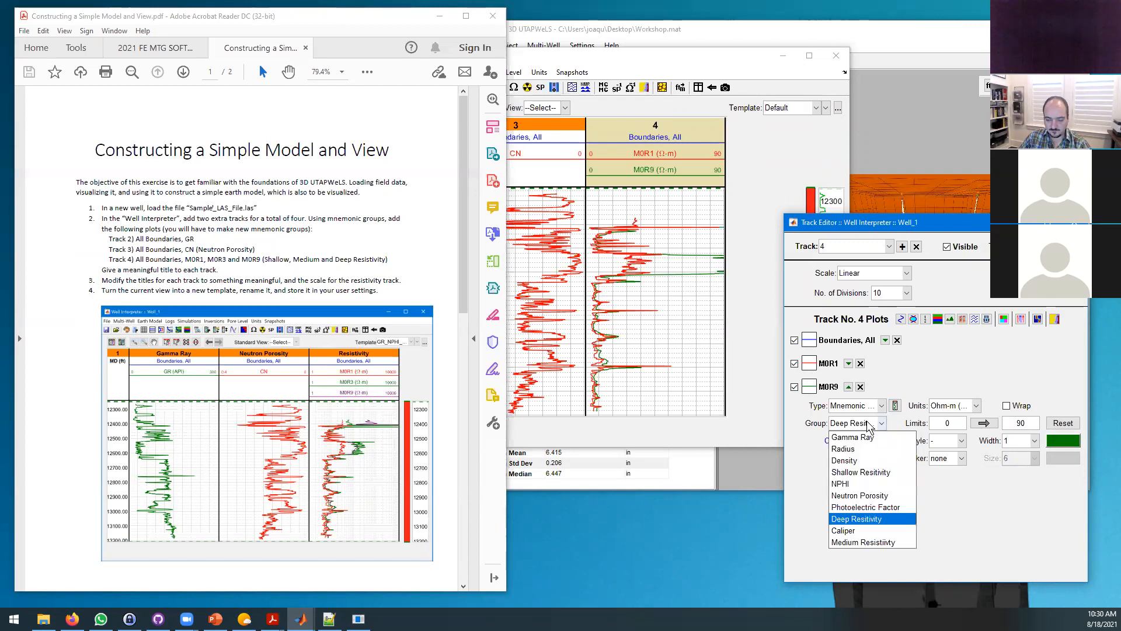
left_click(870, 544)
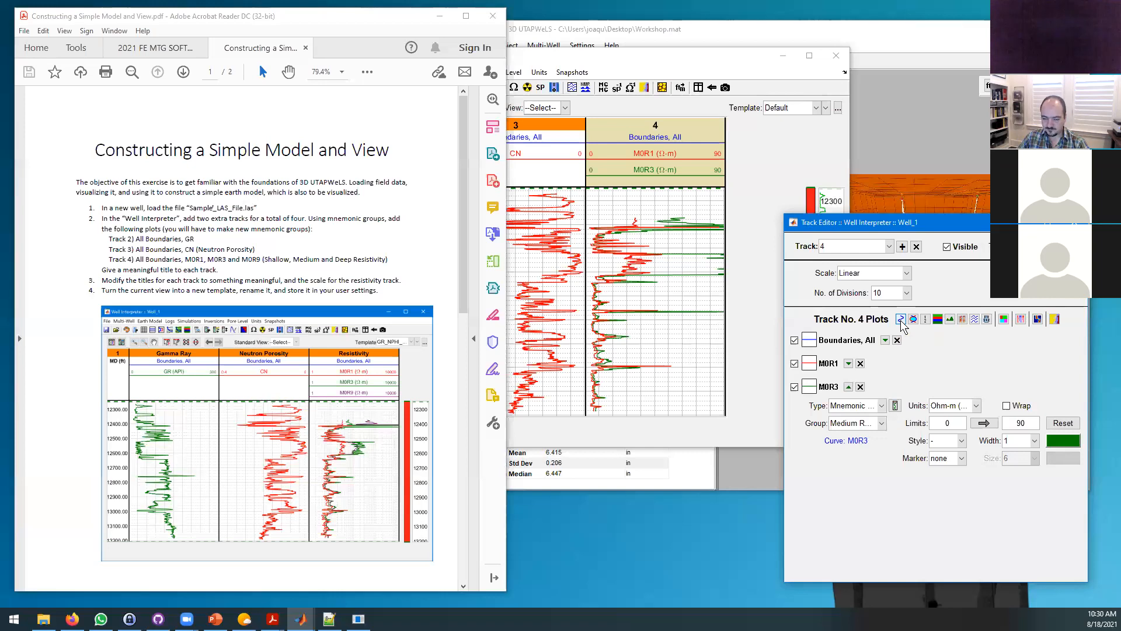
Step: Review the type options available for the Medium Resistiivty mnemonic group, then close the group editor
left_click(895, 405)
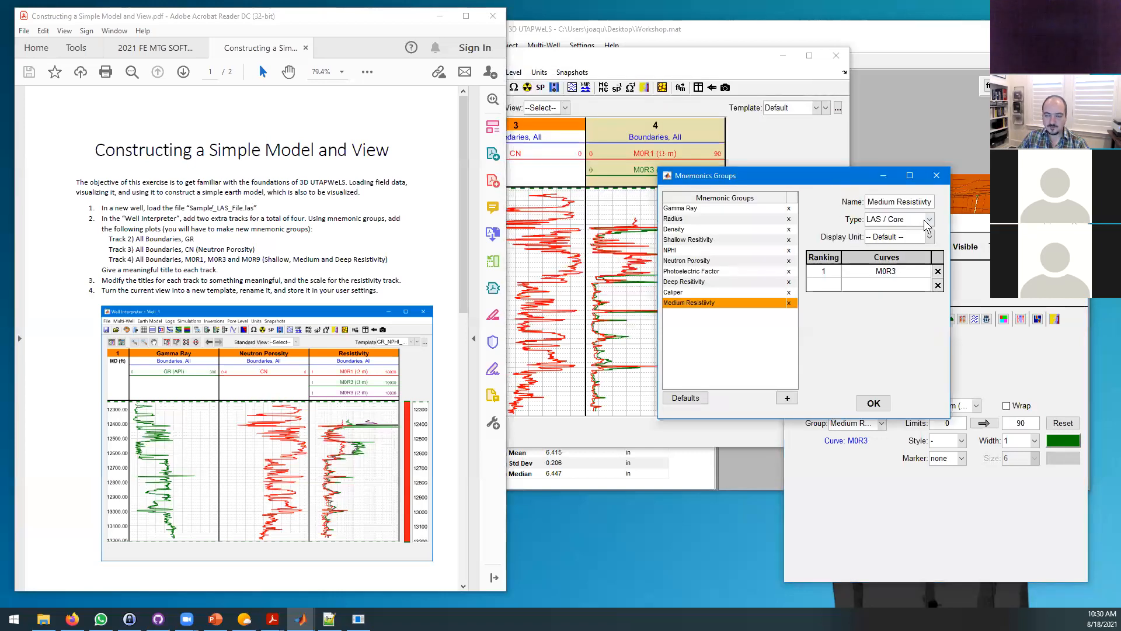
left_click(928, 221)
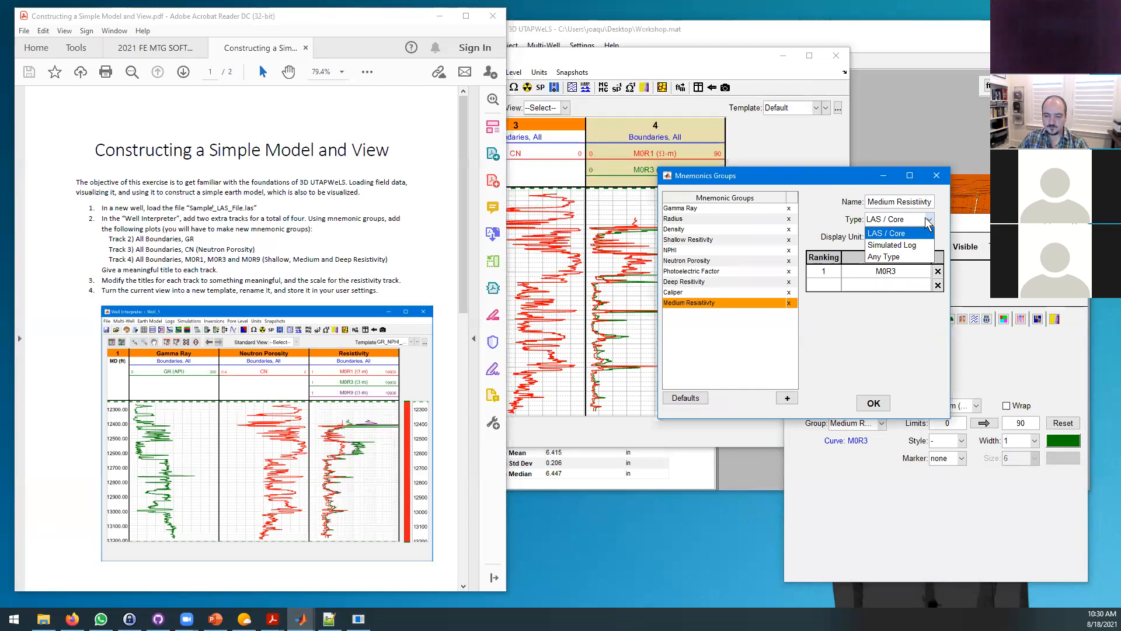
left_click(927, 219)
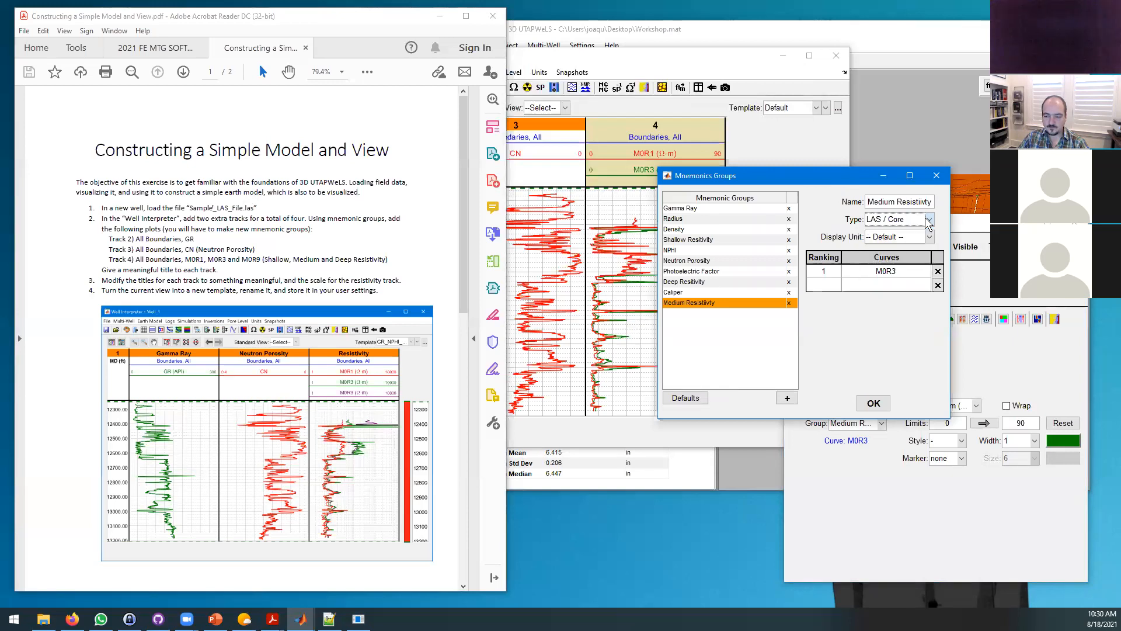
left_click(934, 177)
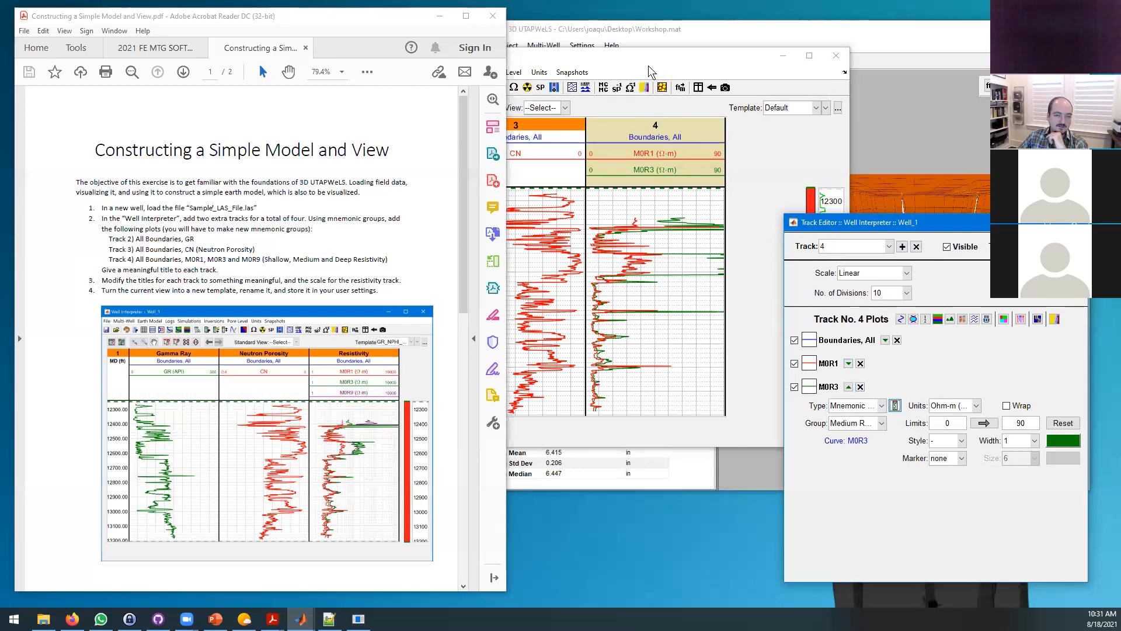
Step: Check the program's version and release information from the main project window
left_click(896, 34)
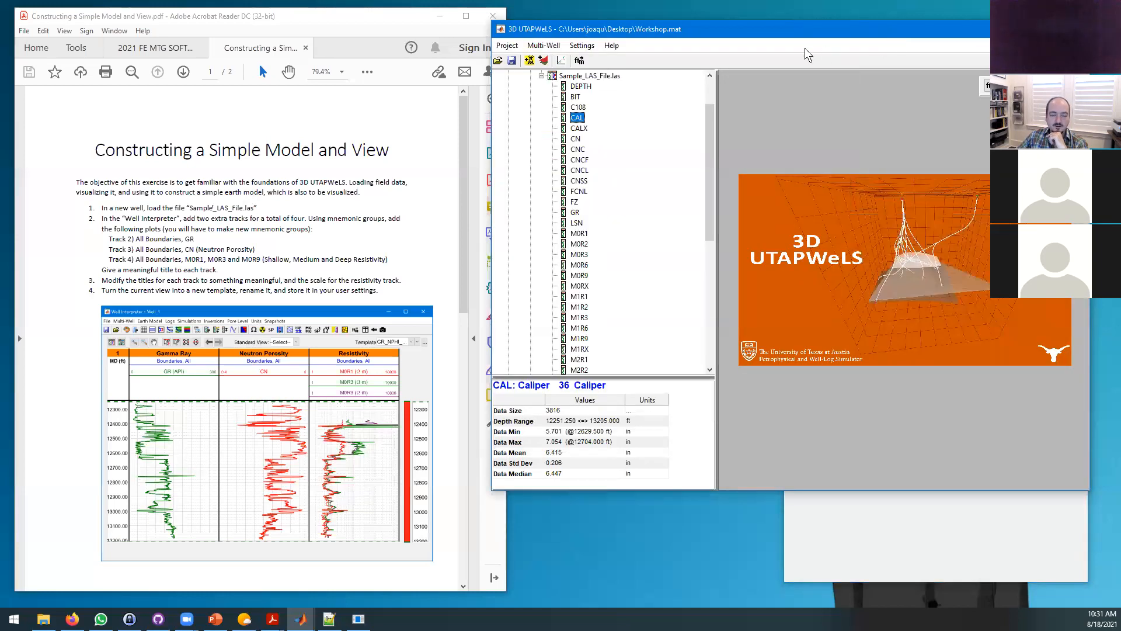
left_click(616, 46)
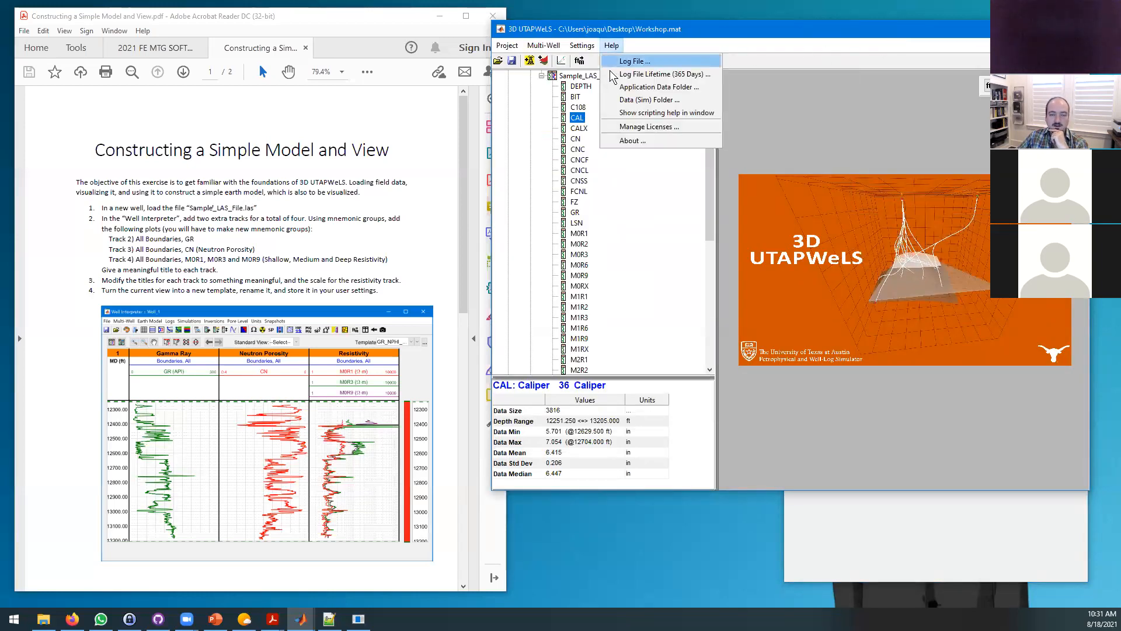
left_click(637, 140)
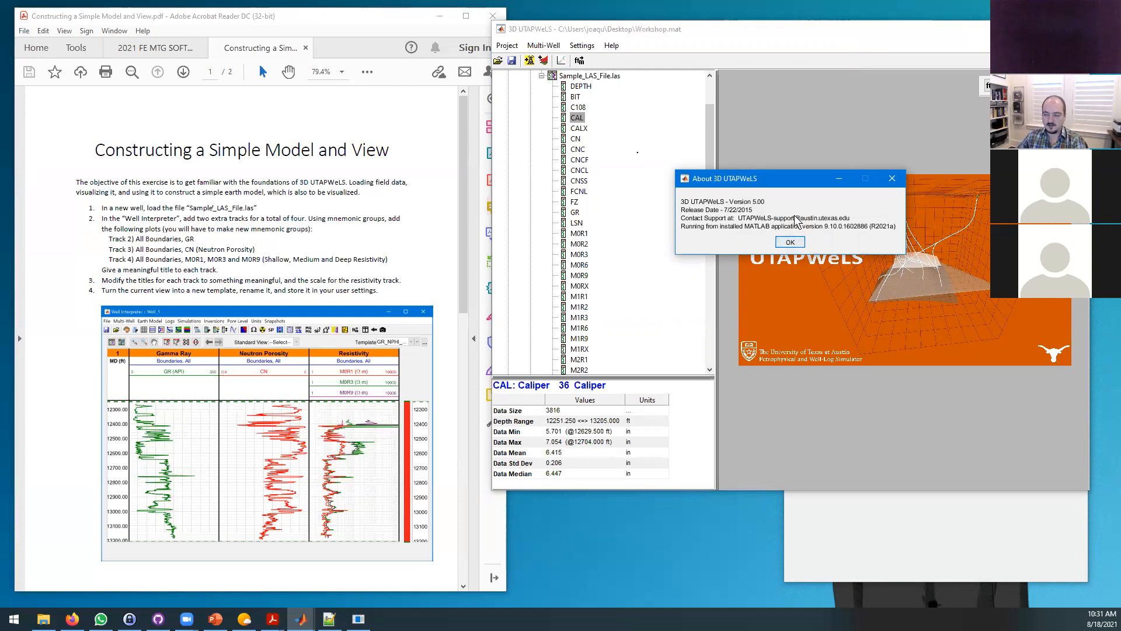
left_click(800, 244)
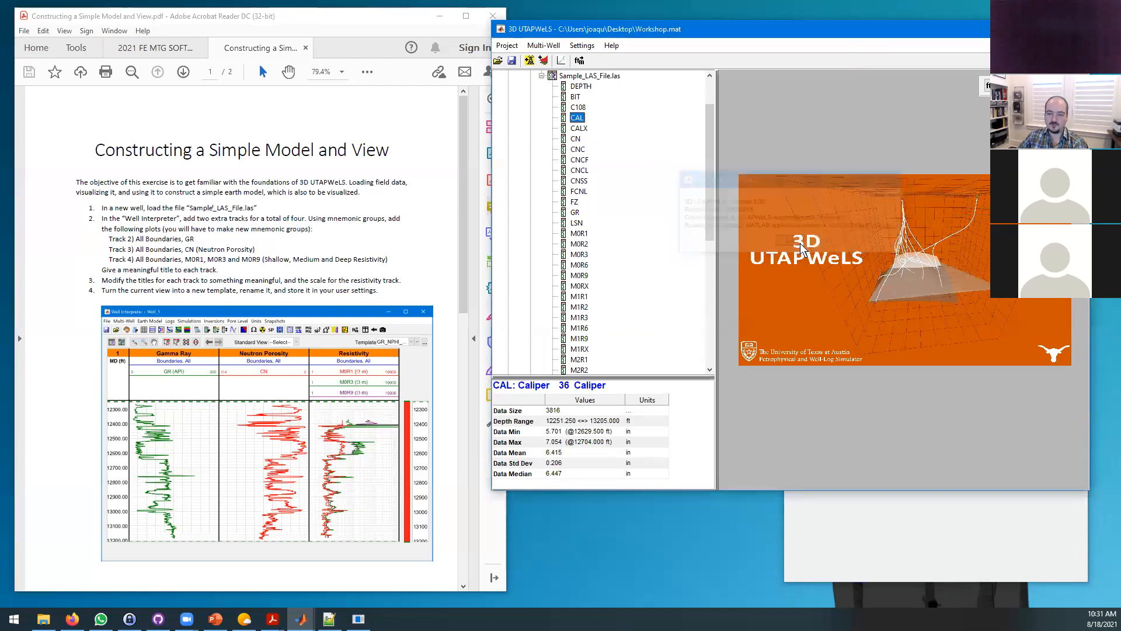
Step: Change track 4's third plot to the LAS / Core type with the M0R3 curve
left_click(874, 507)
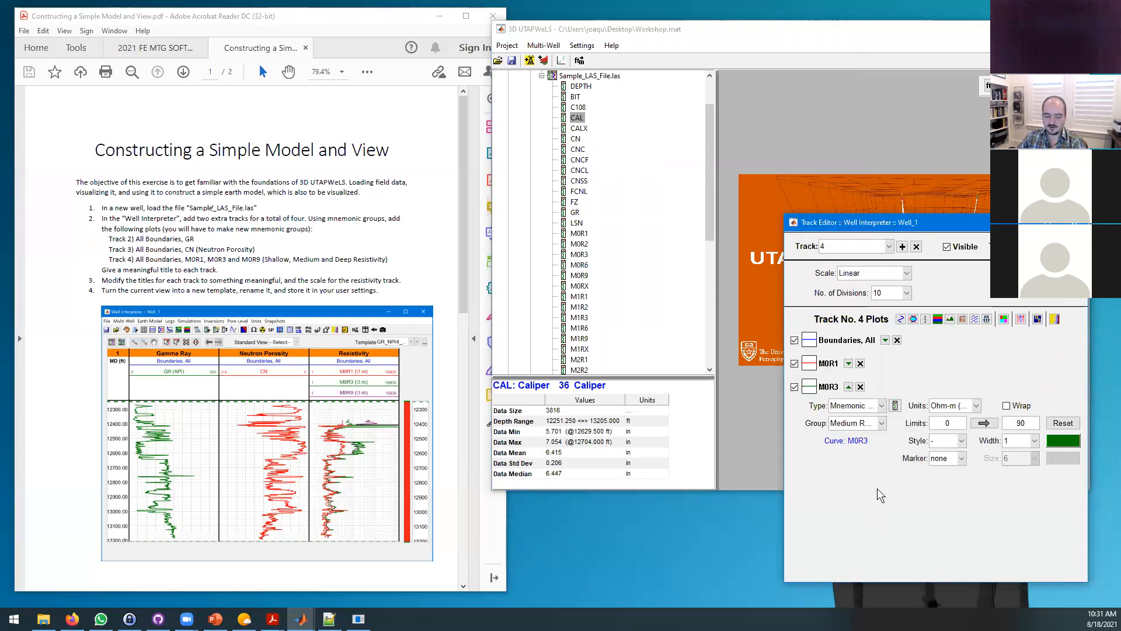
left_click(881, 410)
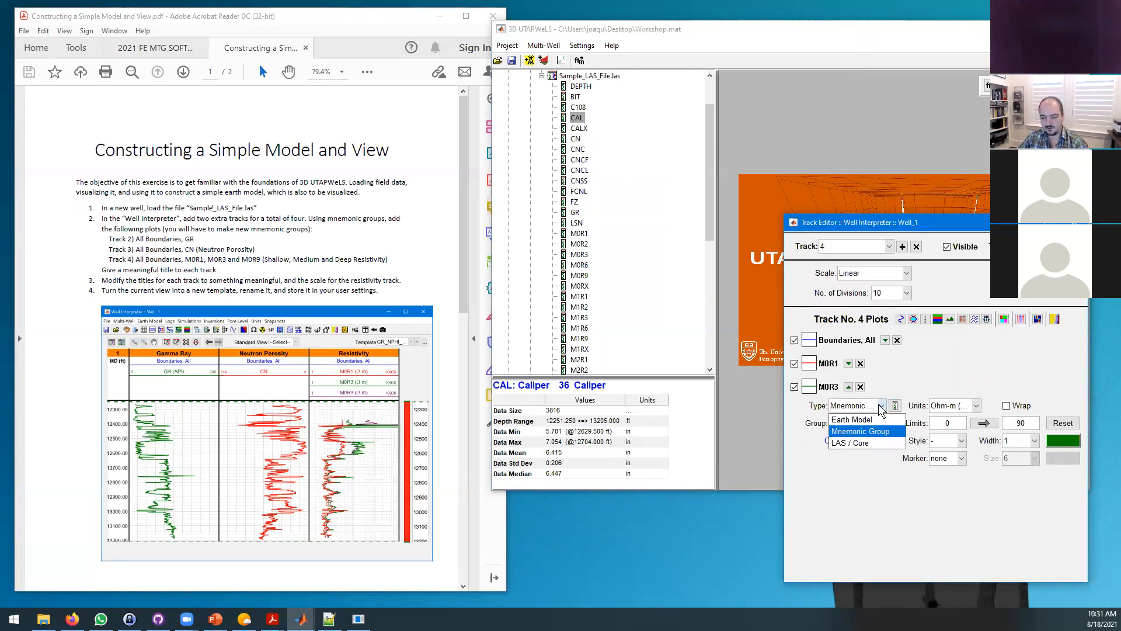
left_click(855, 445)
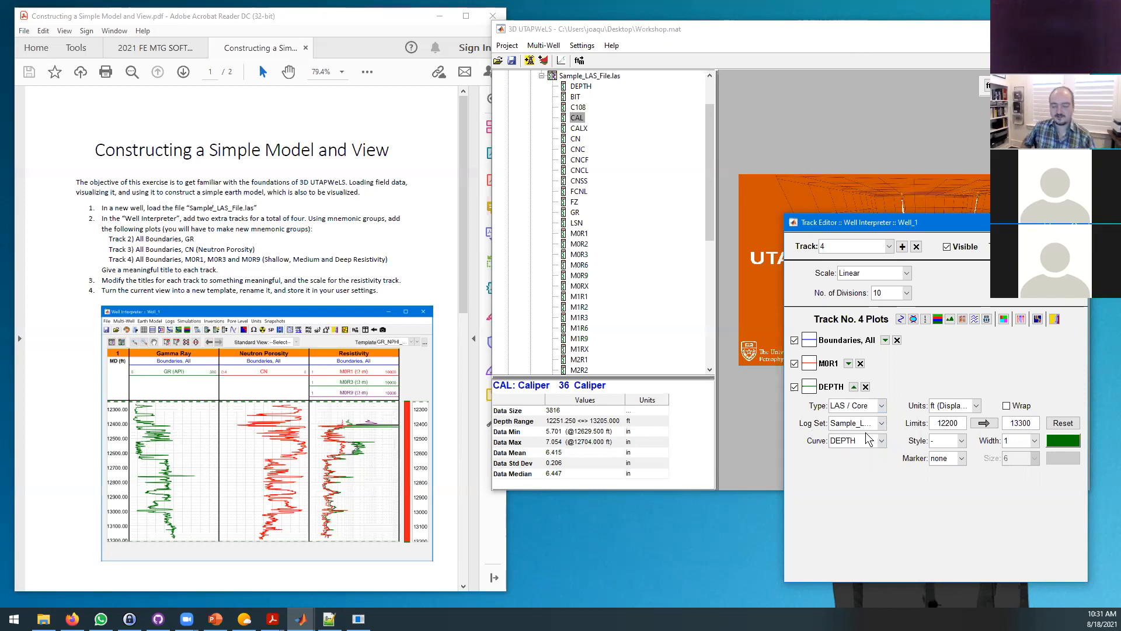
left_click(880, 442)
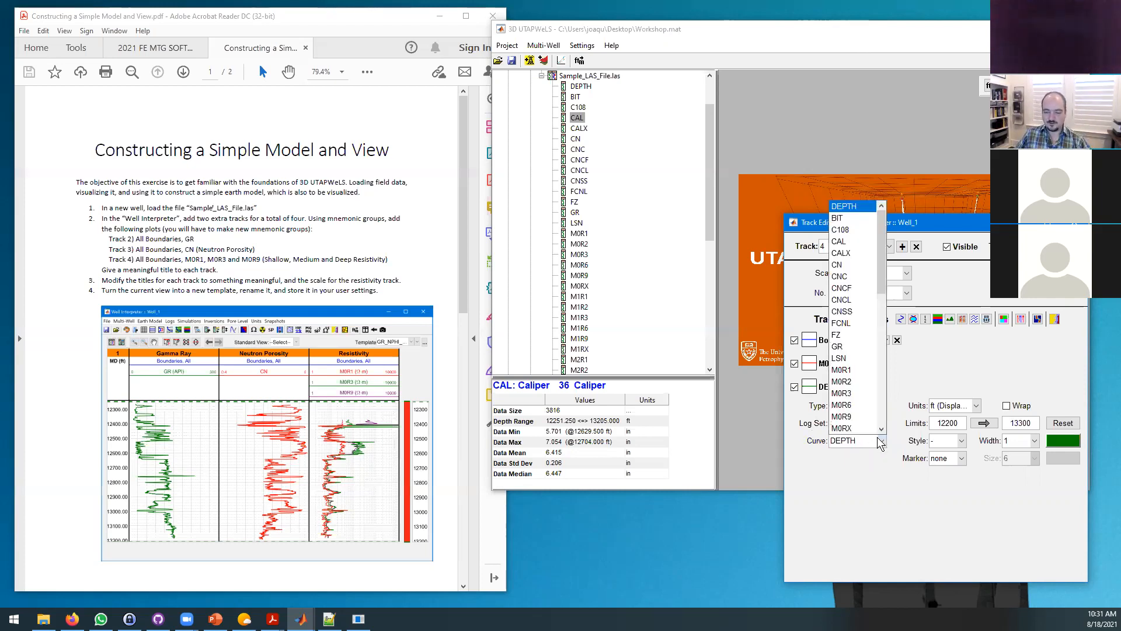
scroll(858, 373, "down", 8)
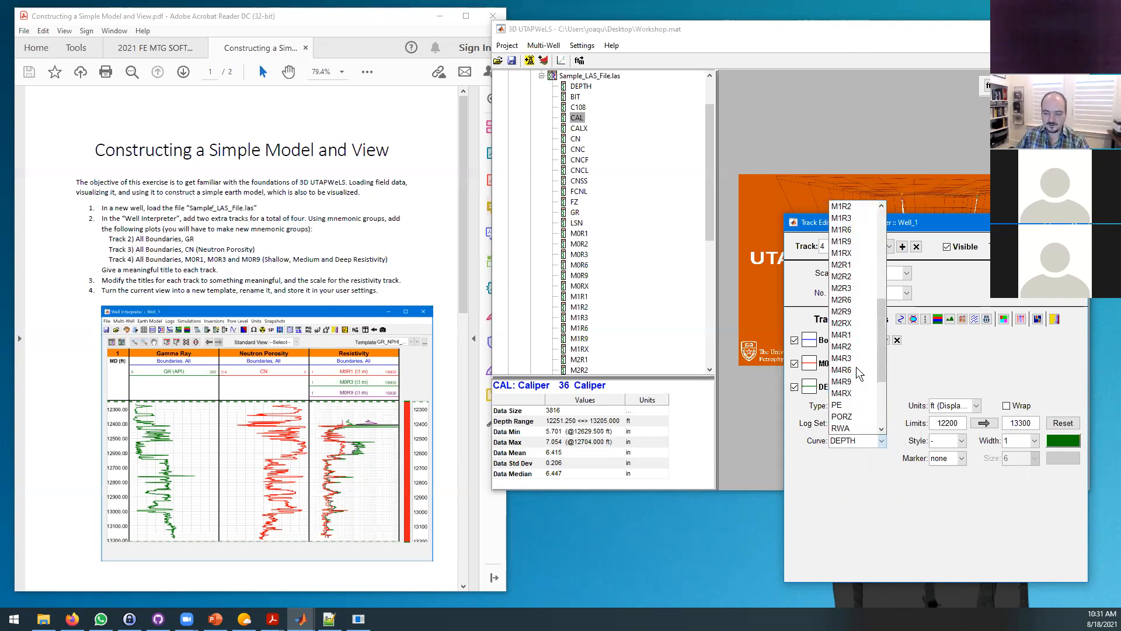
scroll(857, 367, "up", 5)
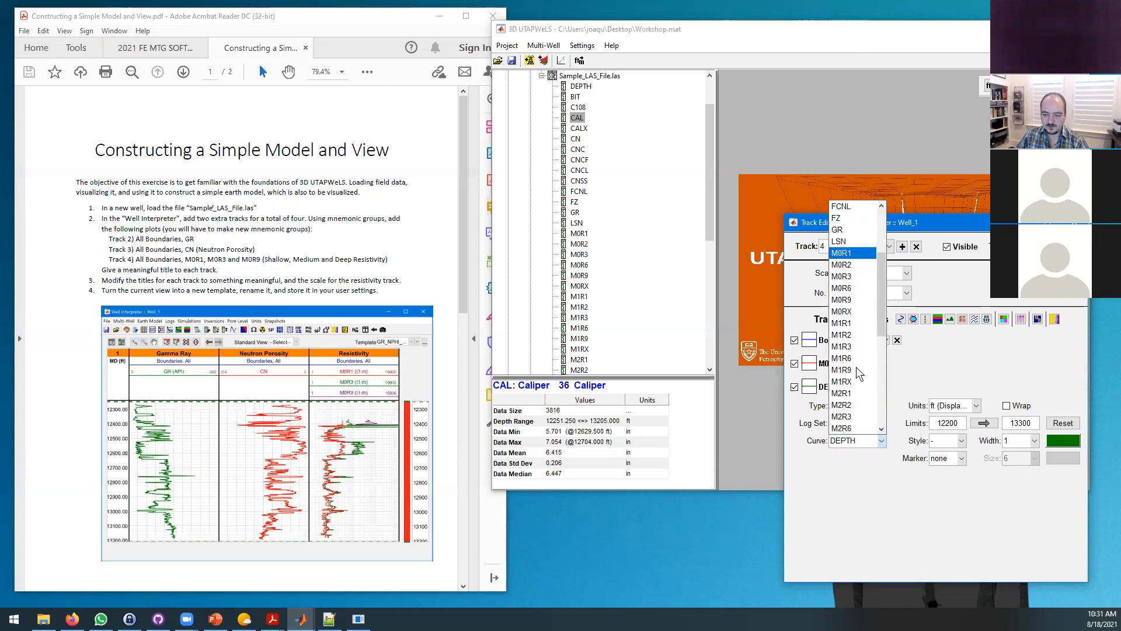
left_click(851, 277)
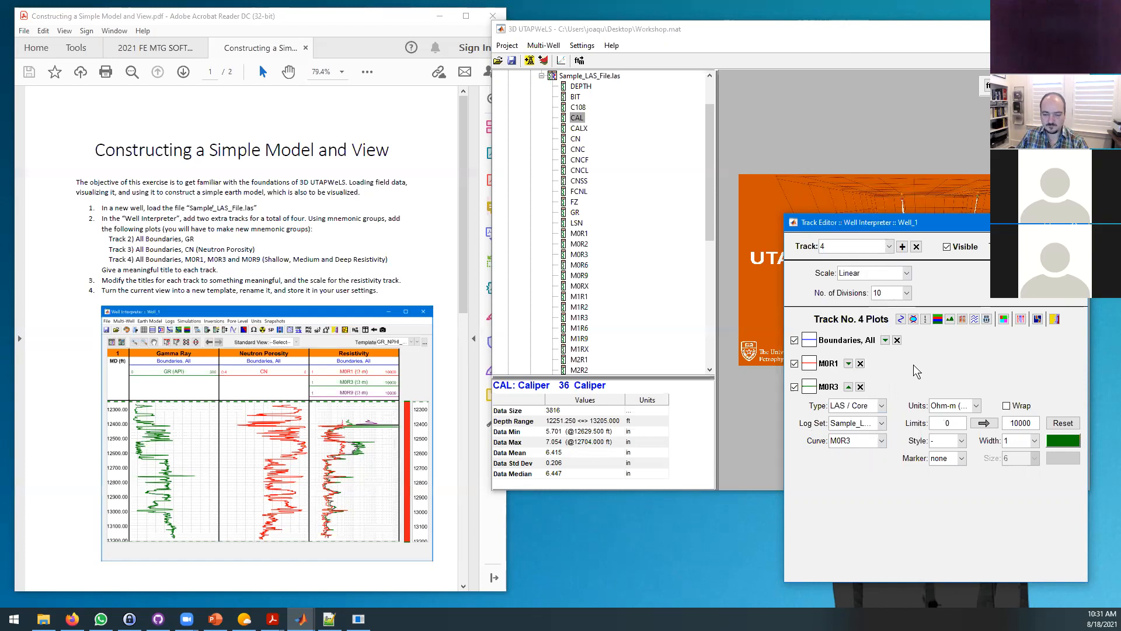
Step: Return track 4's M0R3 plot to the Medium Resistiivty mnemonic group, and add another mnemonic plot using the Deep Resitivity group
left_click(881, 406)
left_click(860, 432)
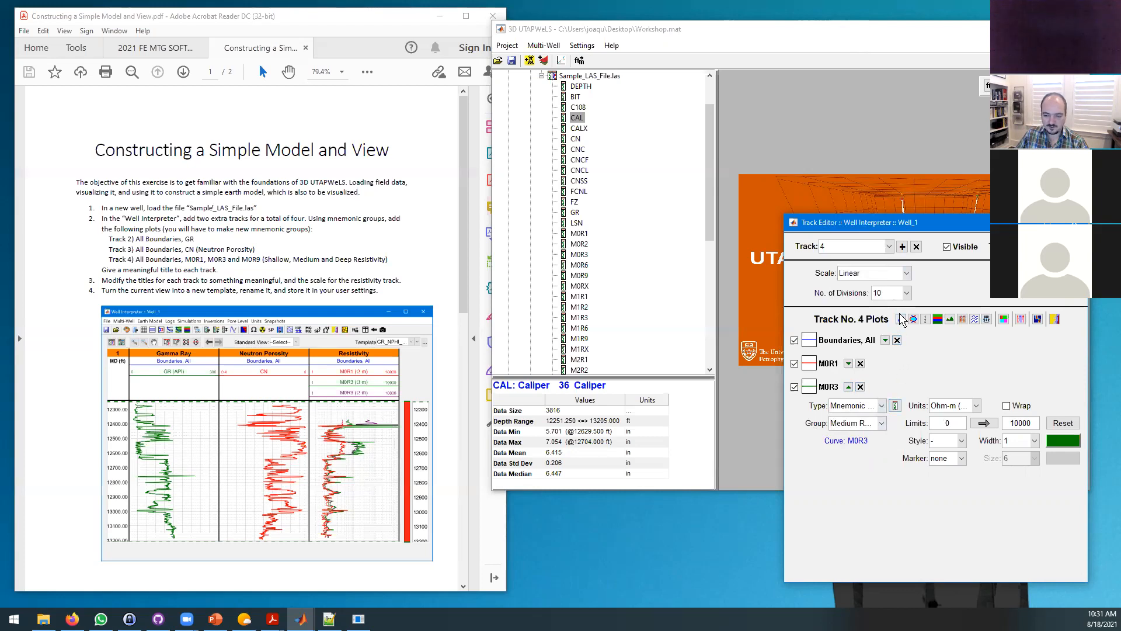
left_click(900, 317)
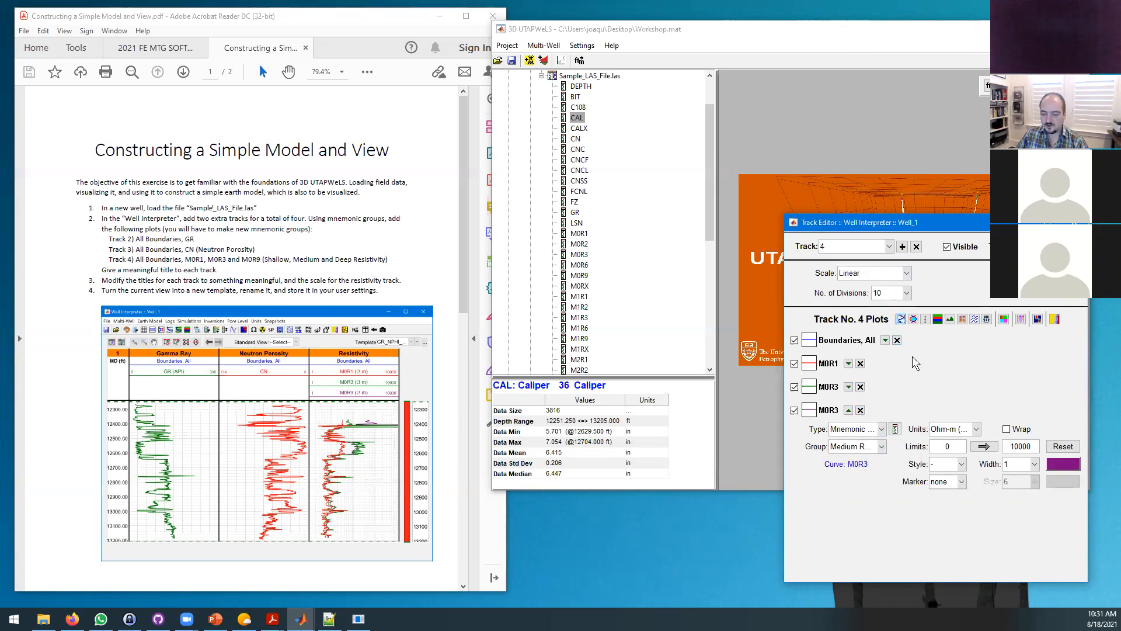
left_click(869, 446)
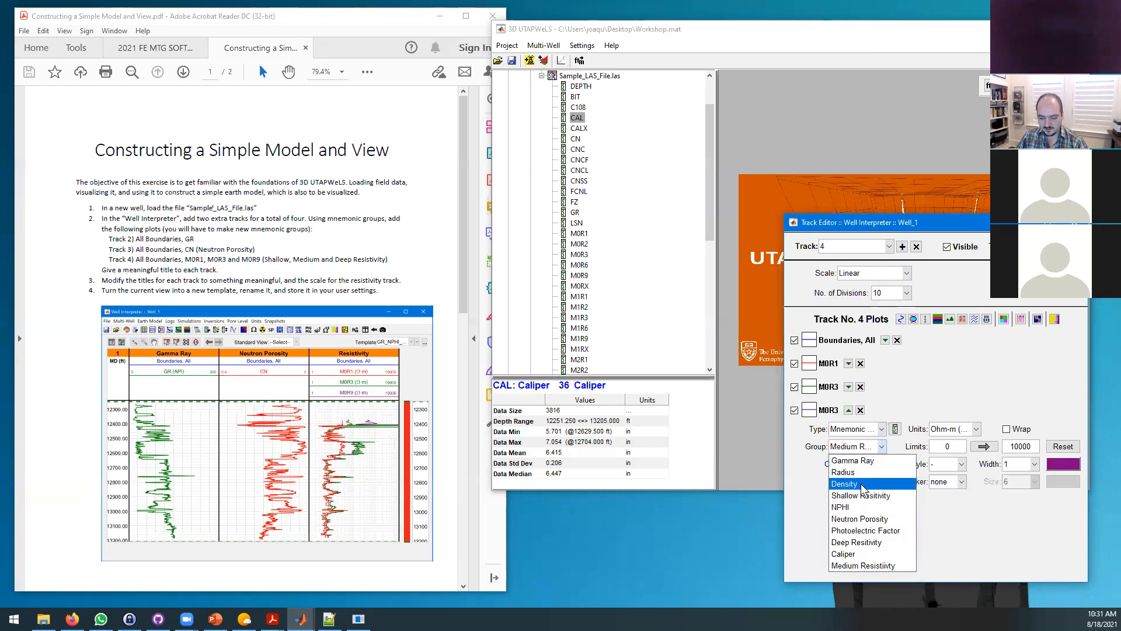
left_click(858, 542)
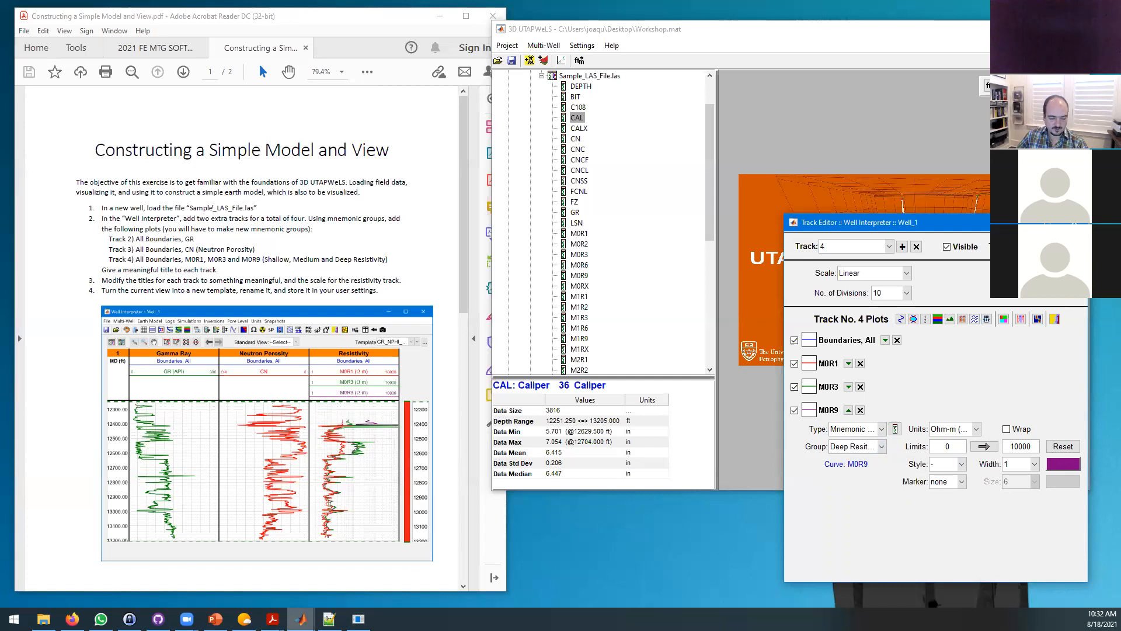
Step: Bring the Well Interpreter forward and enlarge the track header area to fit all of track 4's curve labels
mouse_move(301, 619)
left_click(374, 549)
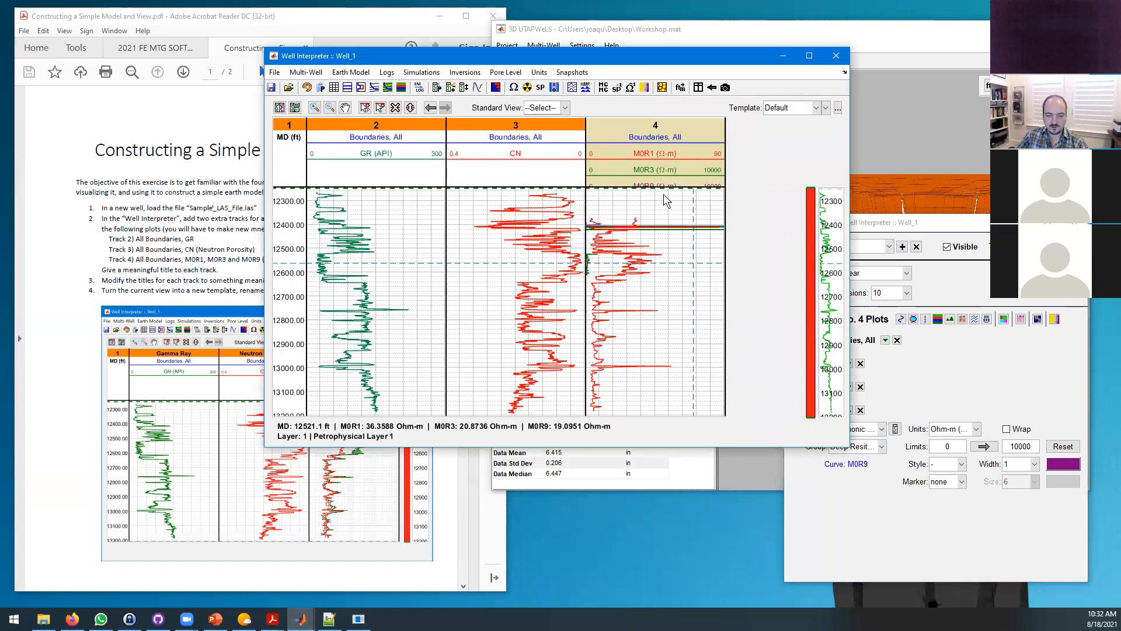
left_click(961, 369)
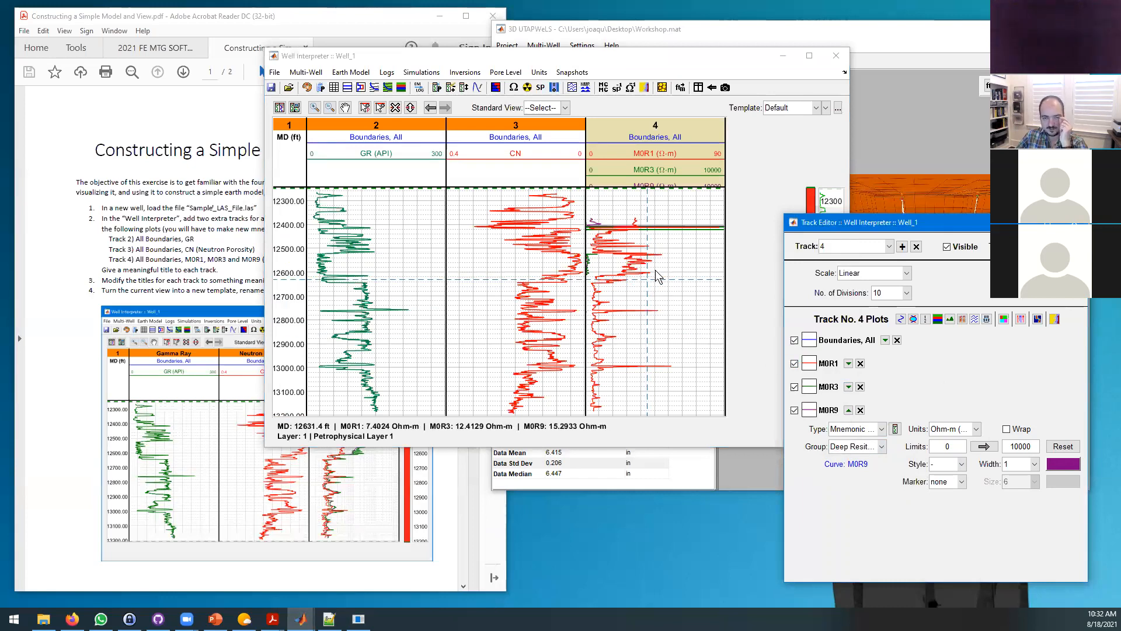
left_click(535, 188)
Step: Set the line color of track 4's M0R3 curve to cyan
left_click(933, 371)
left_click(848, 386)
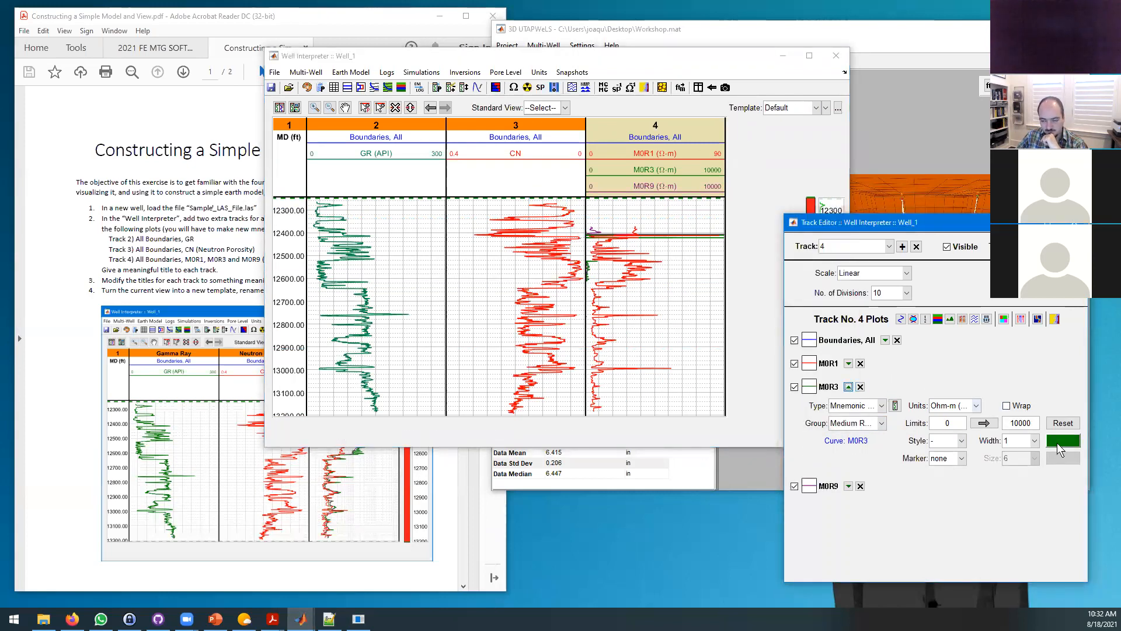
left_click(1057, 443)
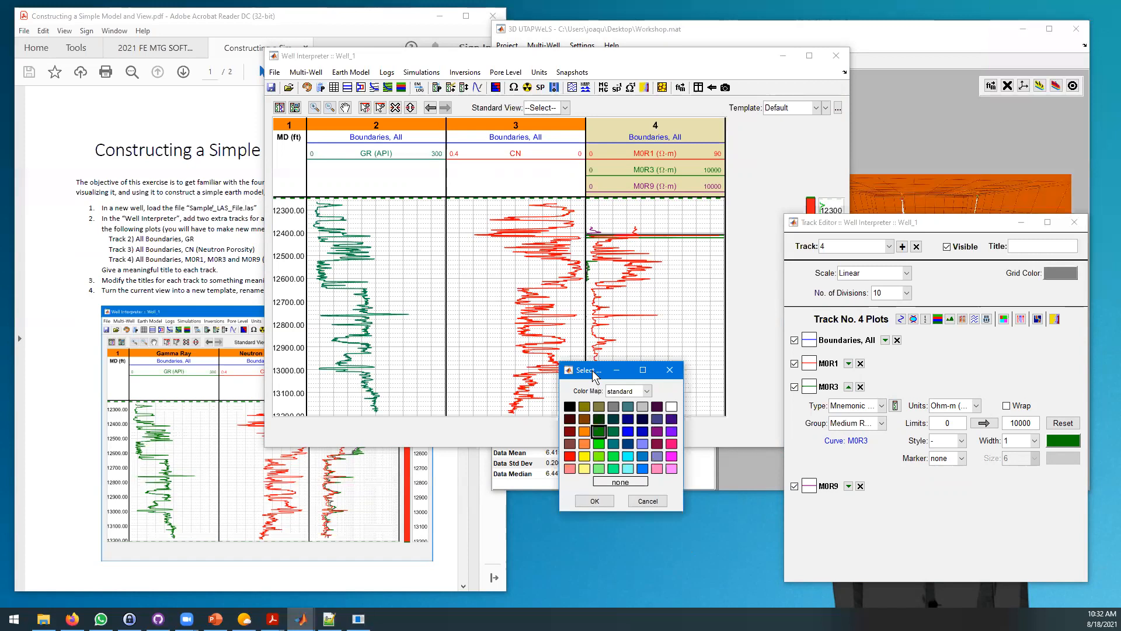
left_click(628, 456)
left_click(600, 500)
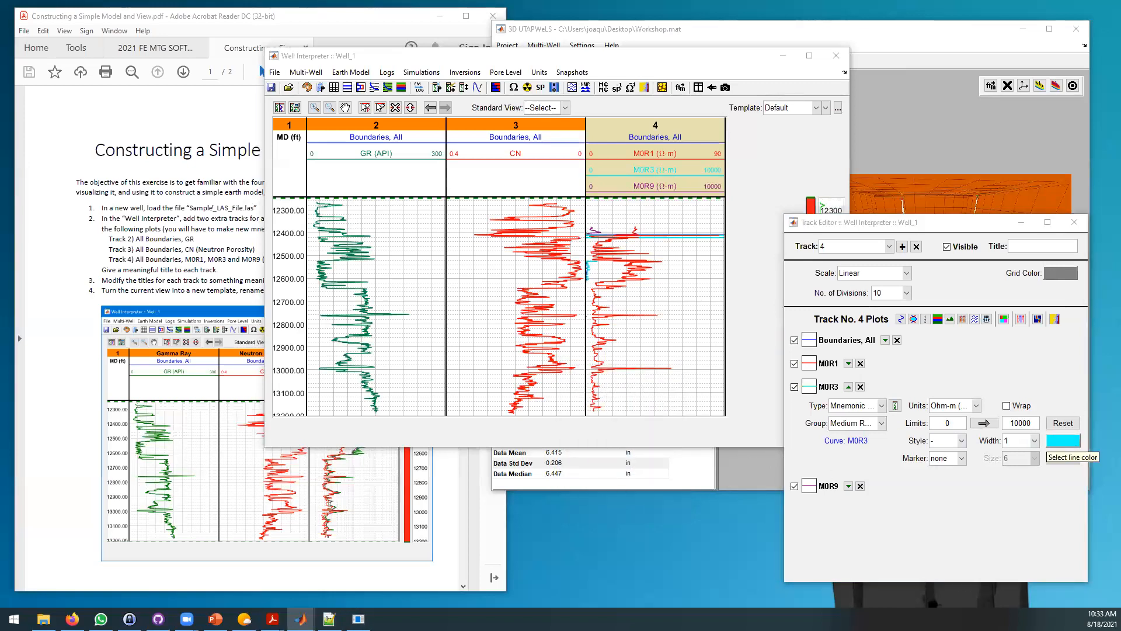
Step: Recolor track 4's M0R3 curve with a medium blue from the colorcube color map
left_click(1063, 440)
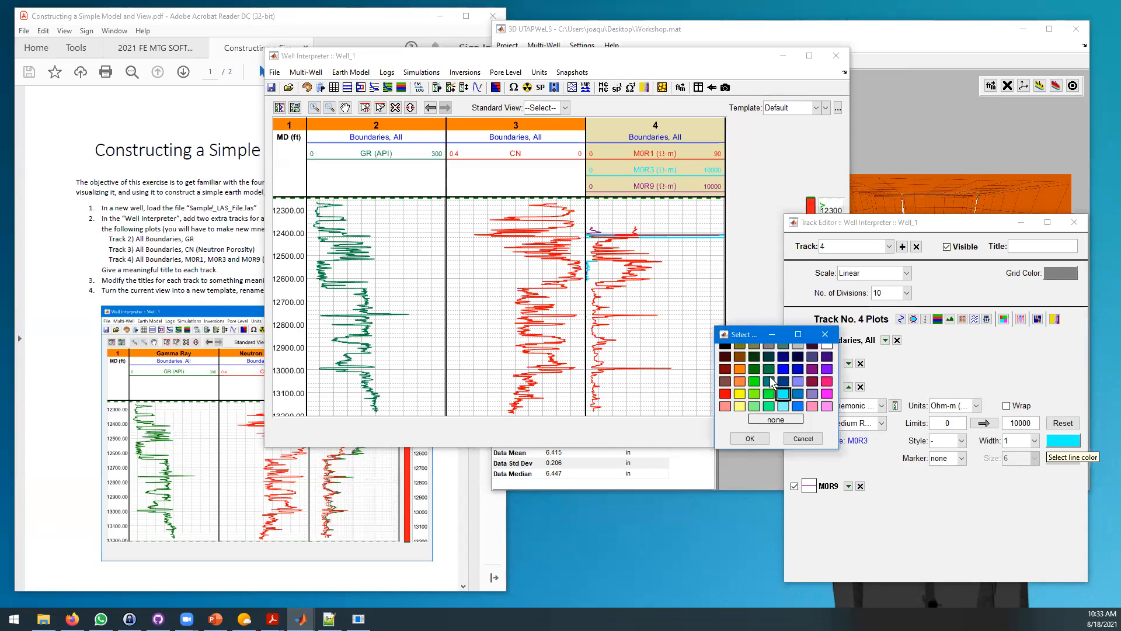
left_click(792, 334)
left_click(783, 352)
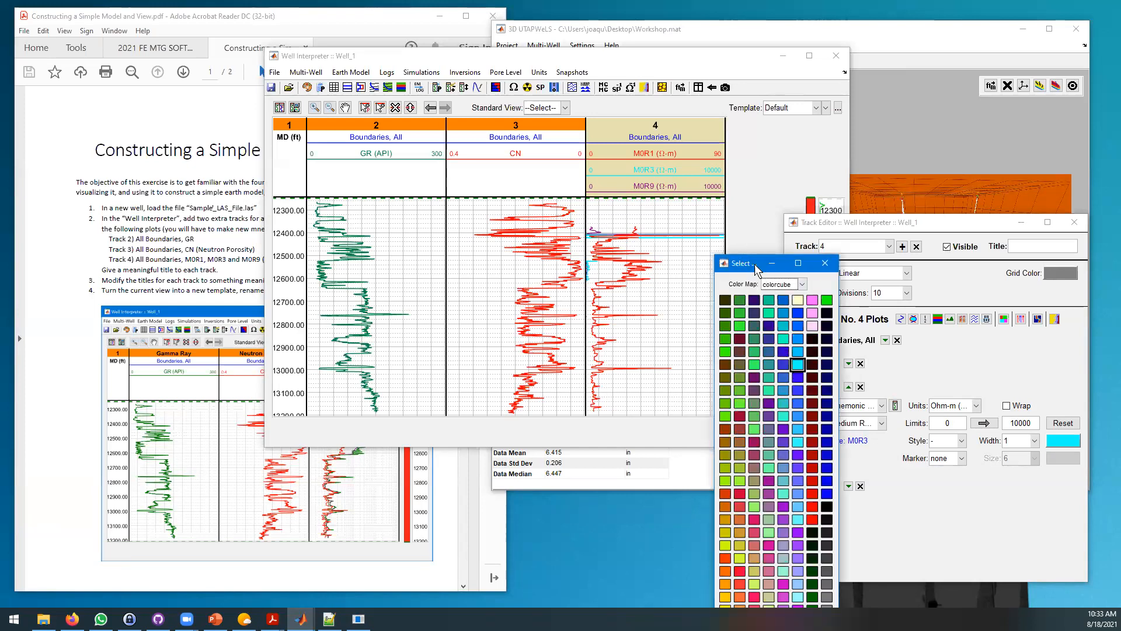
left_click(679, 285)
left_click(648, 597)
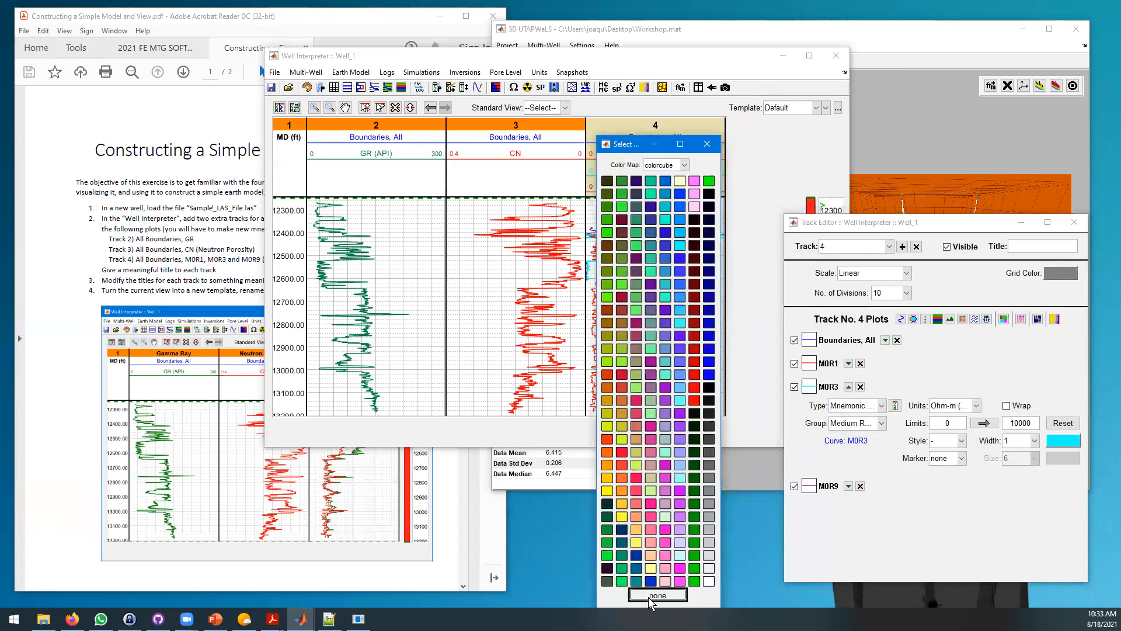
left_click(677, 335)
left_click(679, 298)
left_click_drag(639, 144, 632, 102)
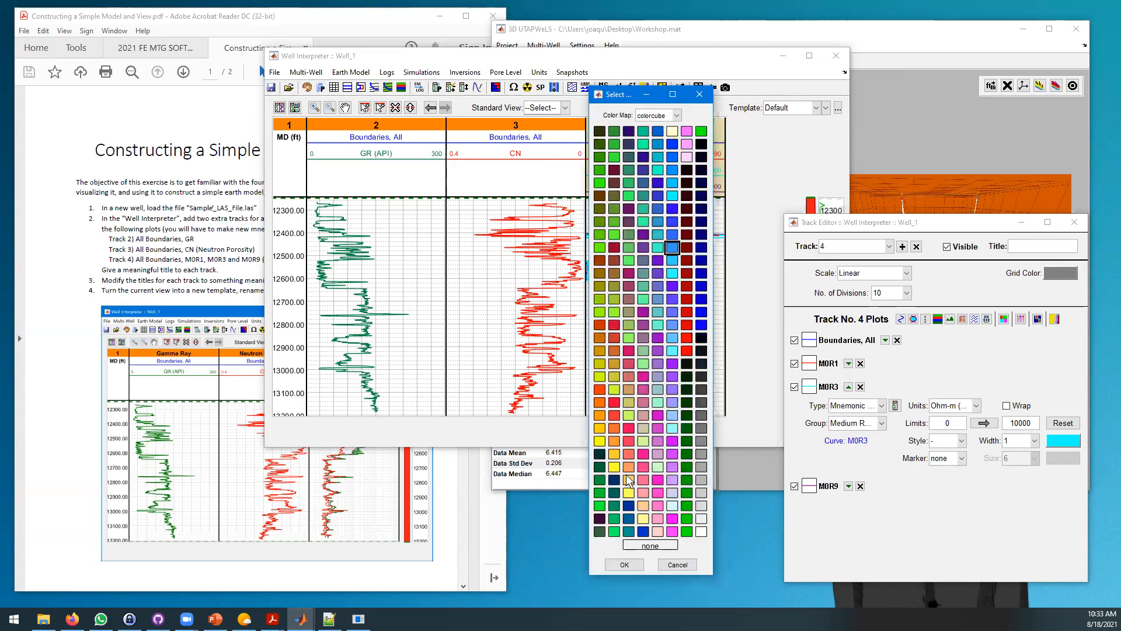
left_click(624, 556)
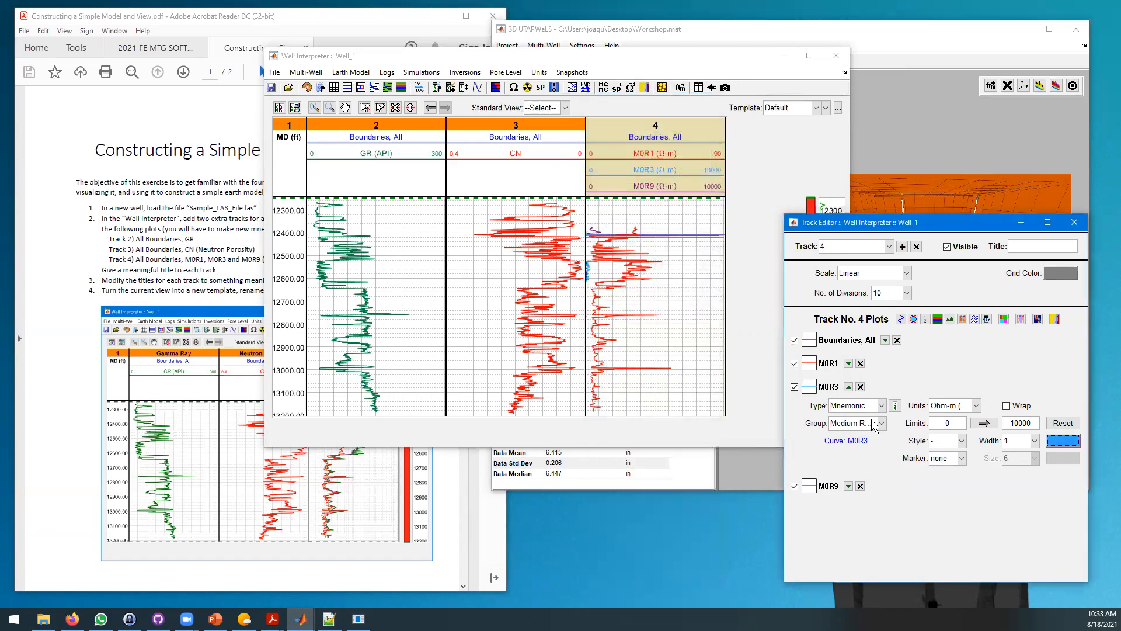
Step: Set the line color of track 4's M0R9 curve to orange
left_click(849, 485)
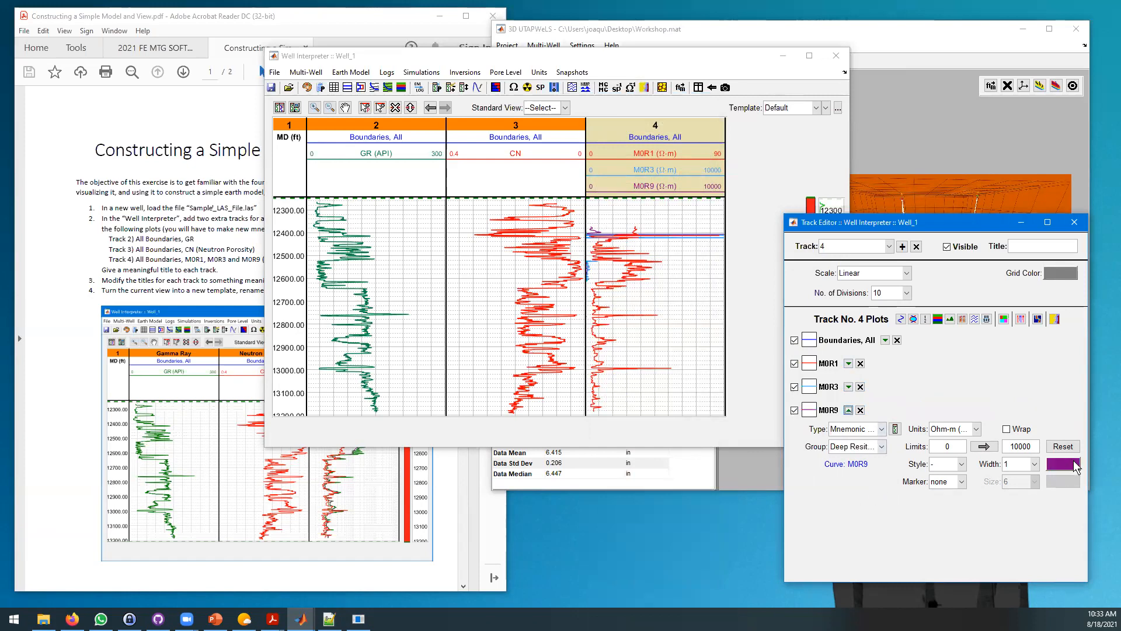
left_click(1074, 463)
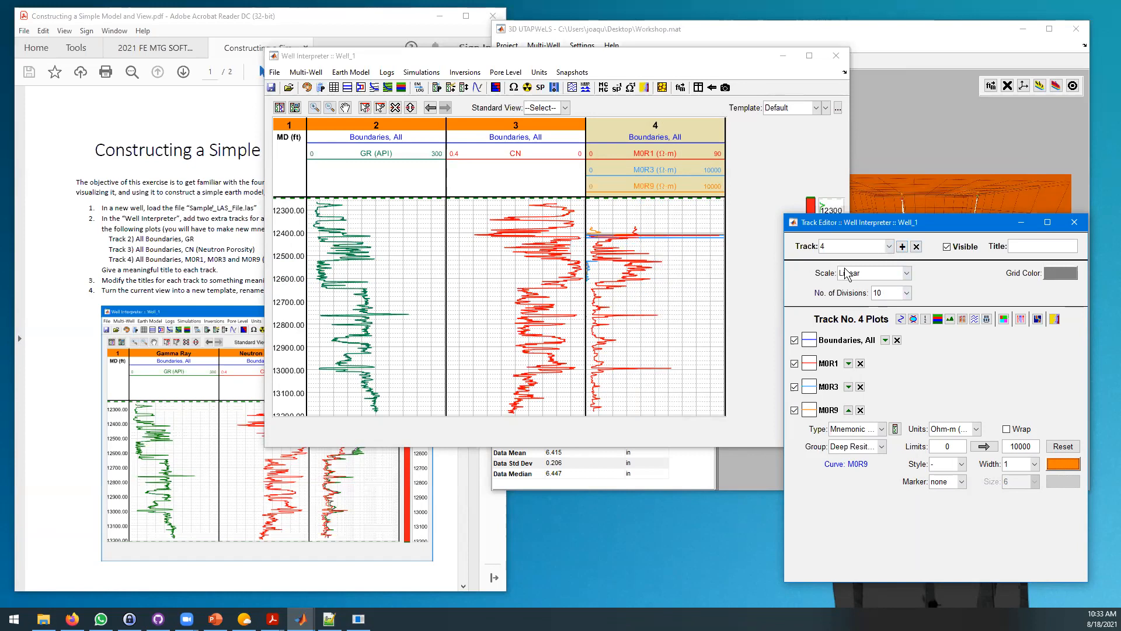
Step: Switch track 4 to a logarithmic scale and set its left offset to 1
left_click(880, 271)
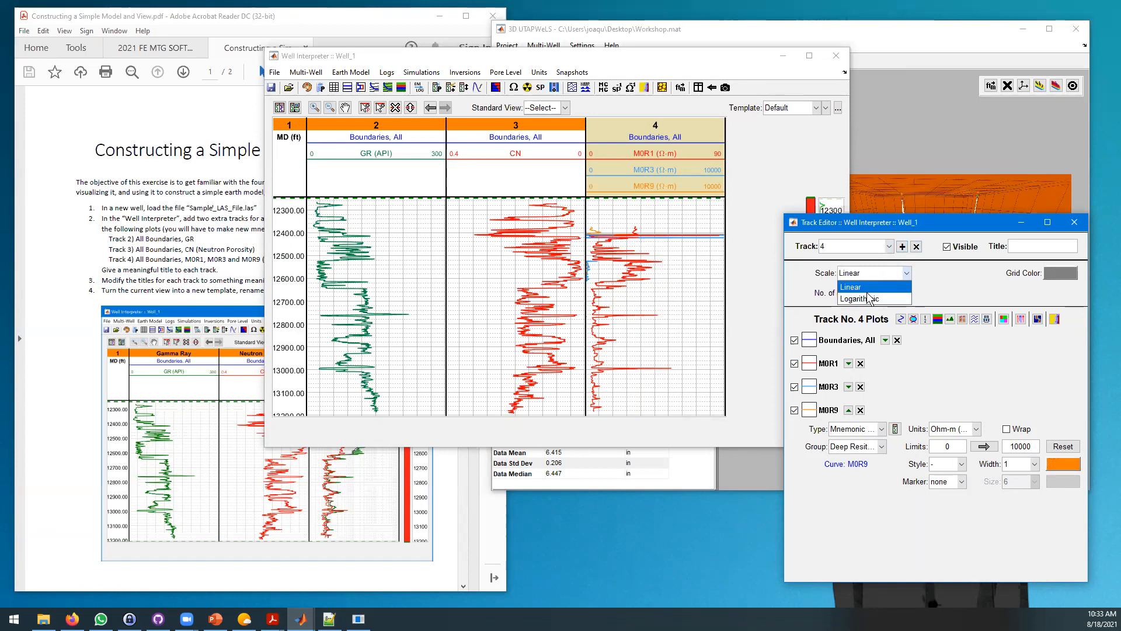
left_click(866, 292)
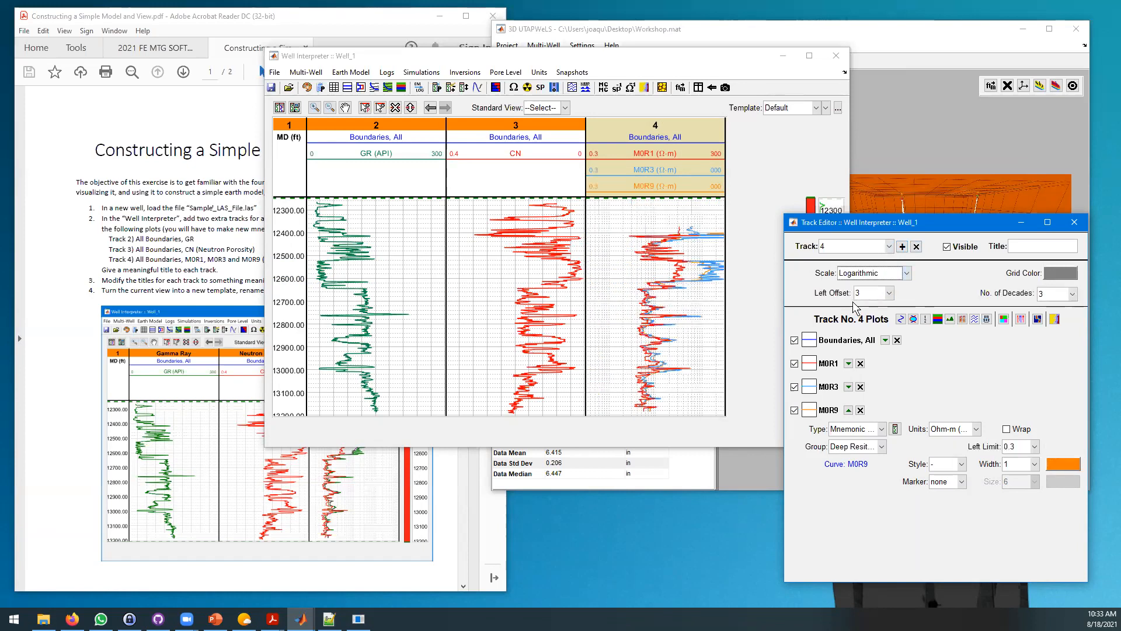
left_click(876, 298)
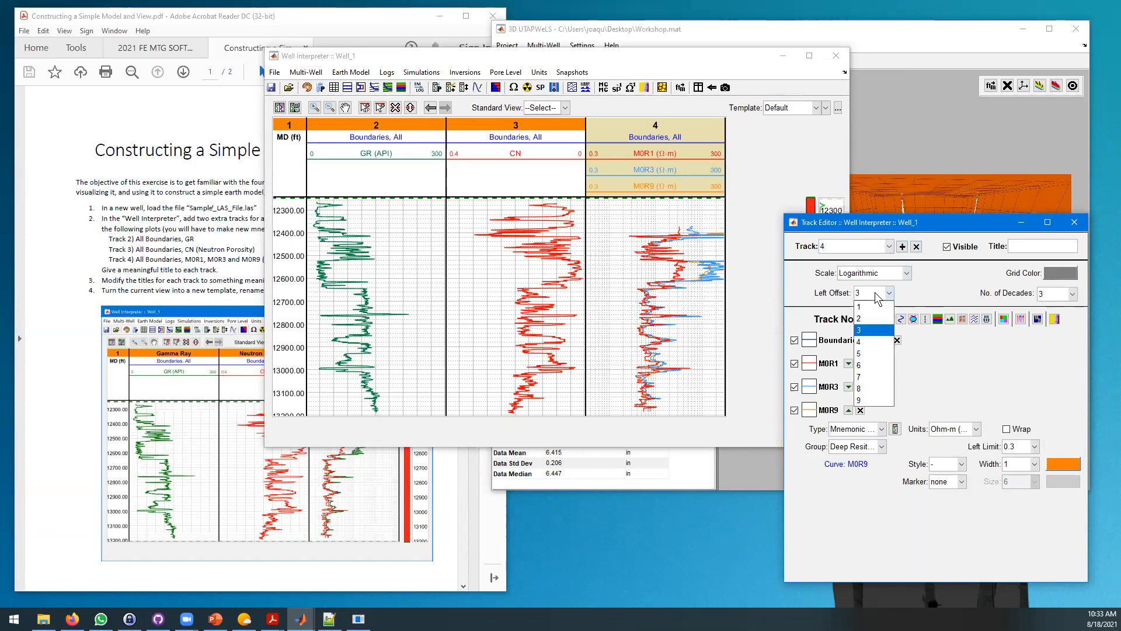
left_click(1049, 293)
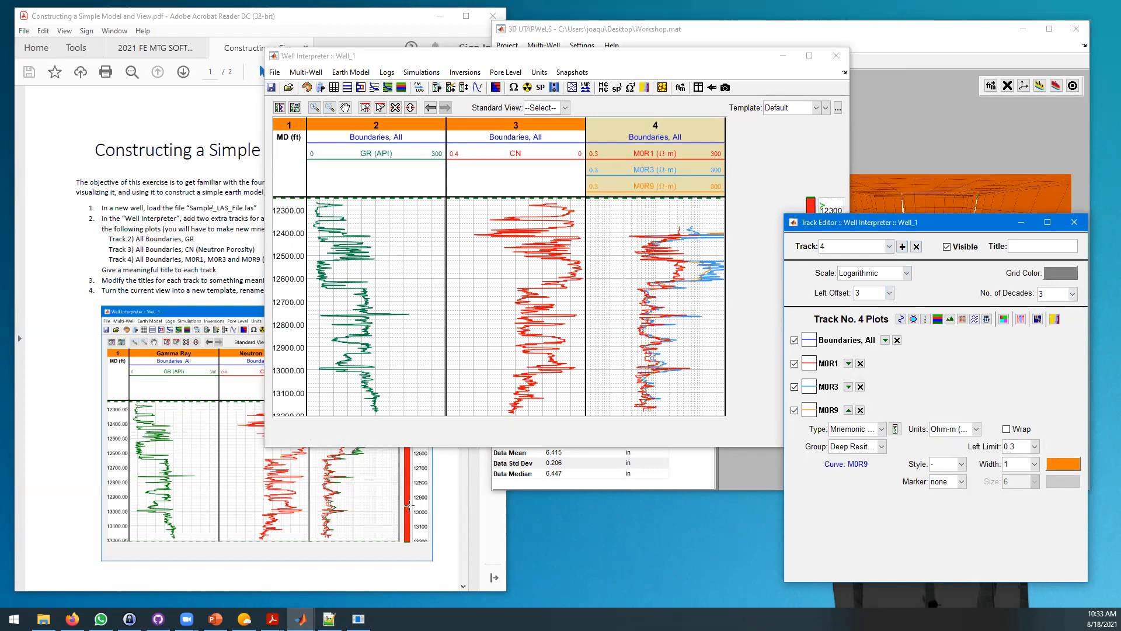
left_click(480, 506)
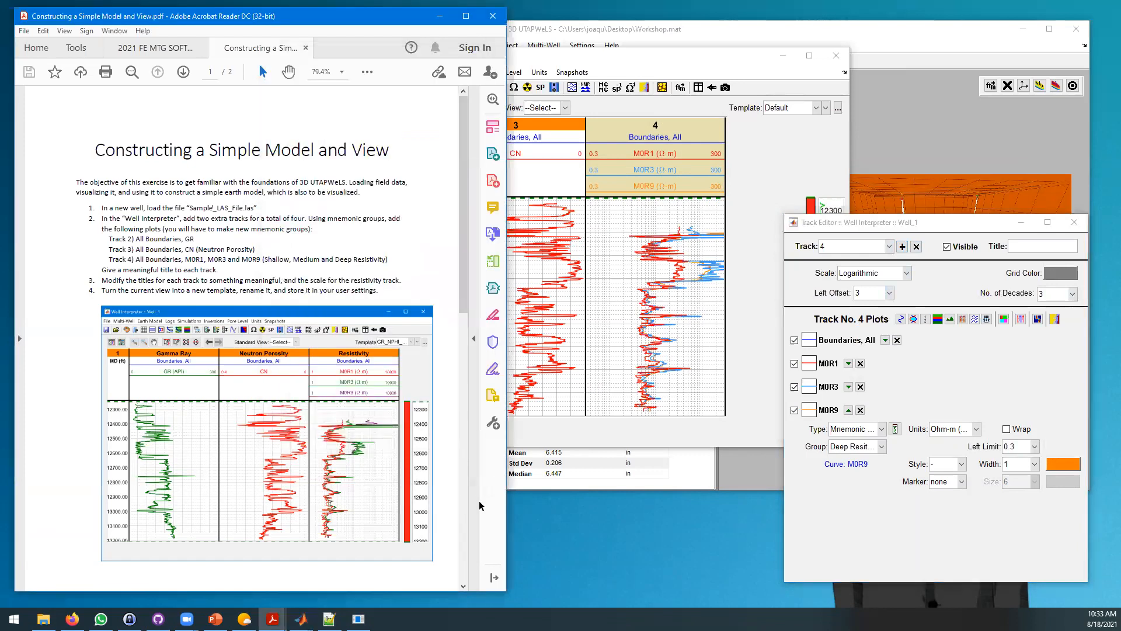
left_click(876, 293)
left_click(878, 307)
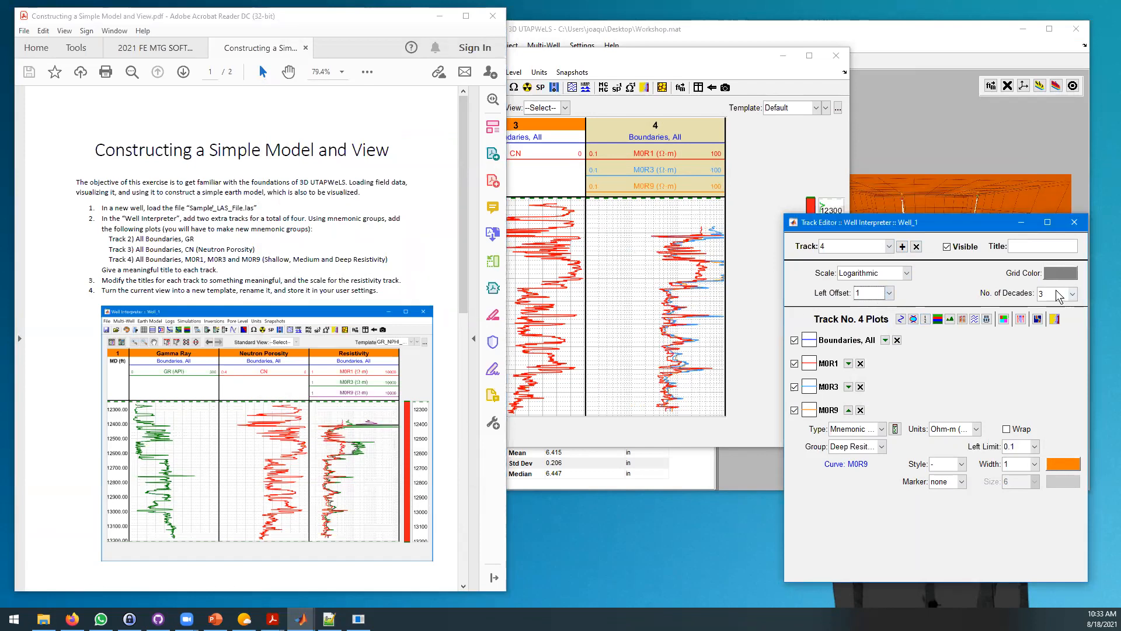
Step: Set the left limit of track 4's M0R9 curve to 1
left_click(753, 402)
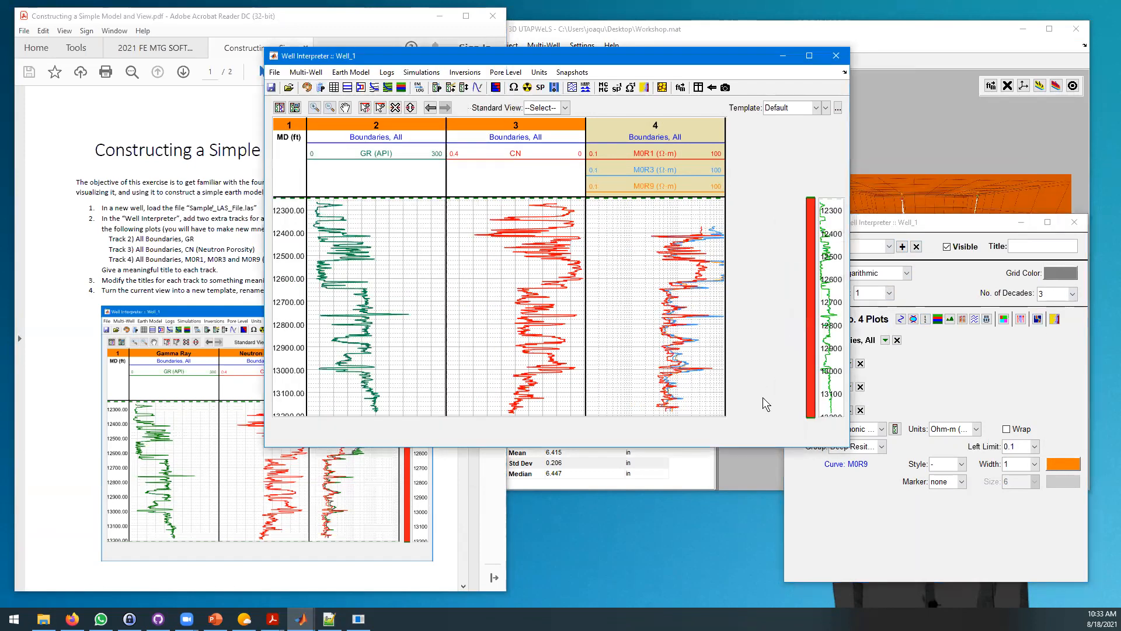
left_click(1010, 449)
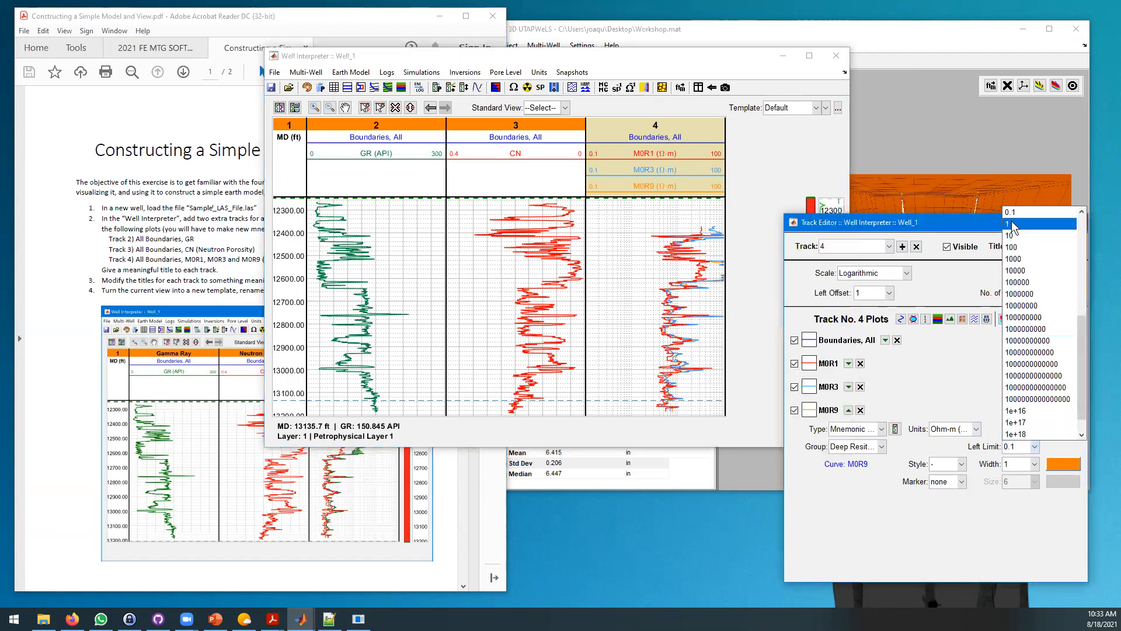
left_click(1013, 224)
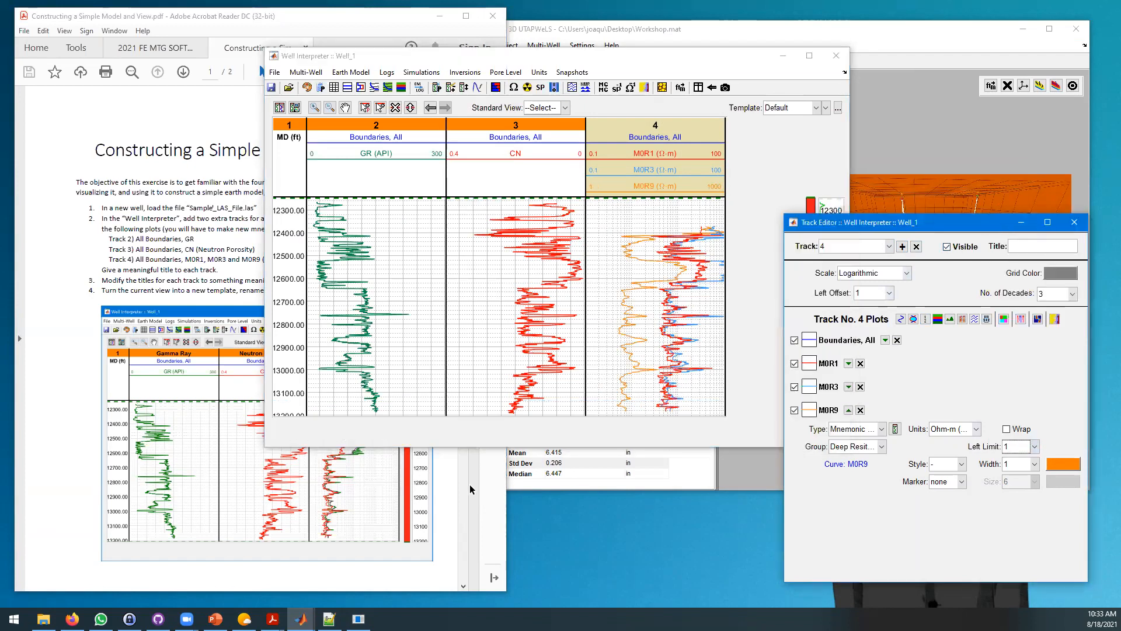
Step: Apply the M0R9 curve's limits of 1 to 1000 to the other resistivity curves in track 4
left_click(446, 482)
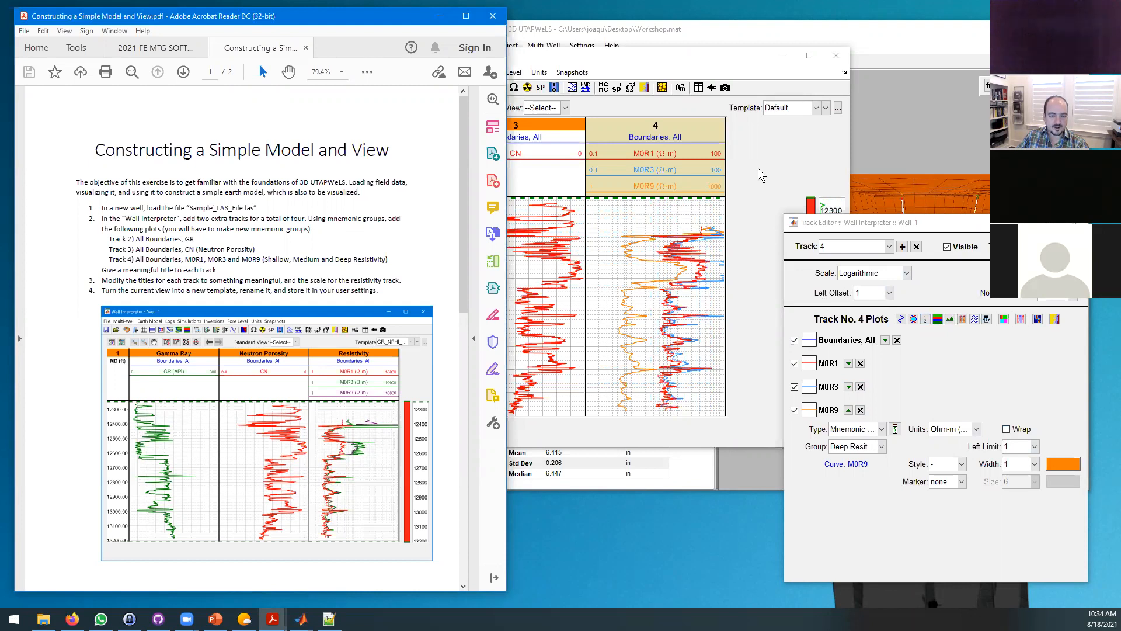
left_click(677, 187)
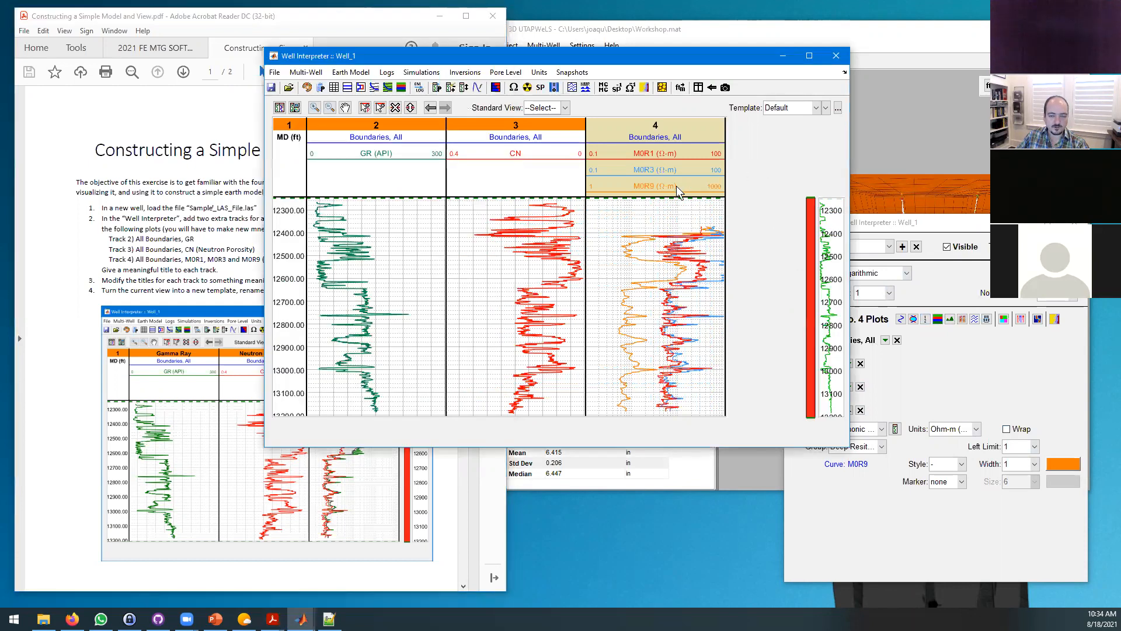
right_click(631, 183)
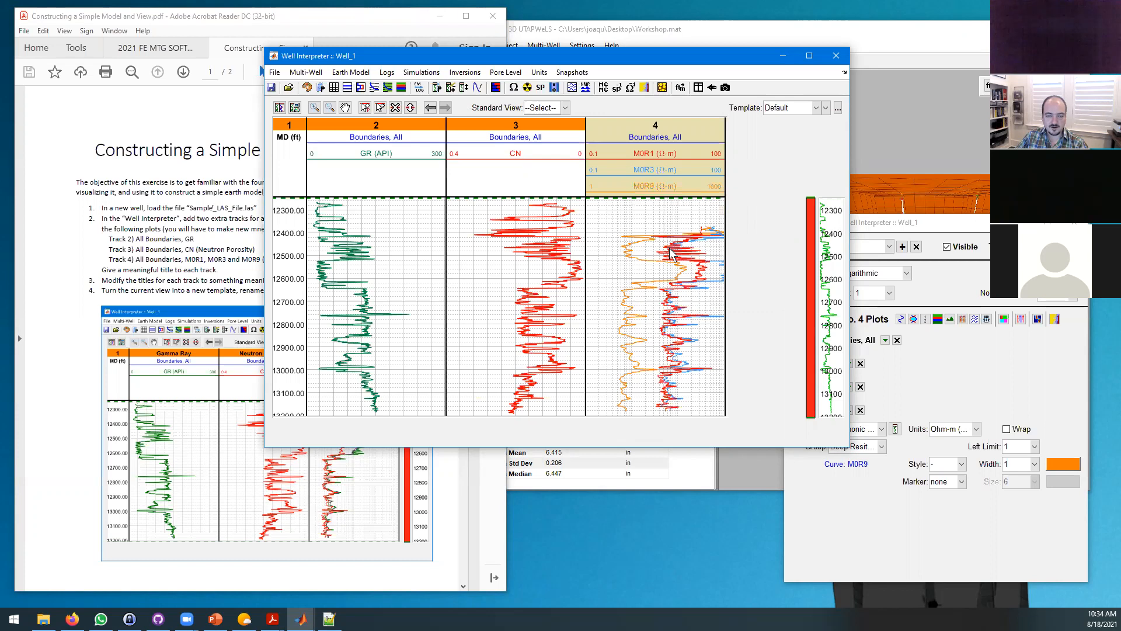
left_click(669, 248)
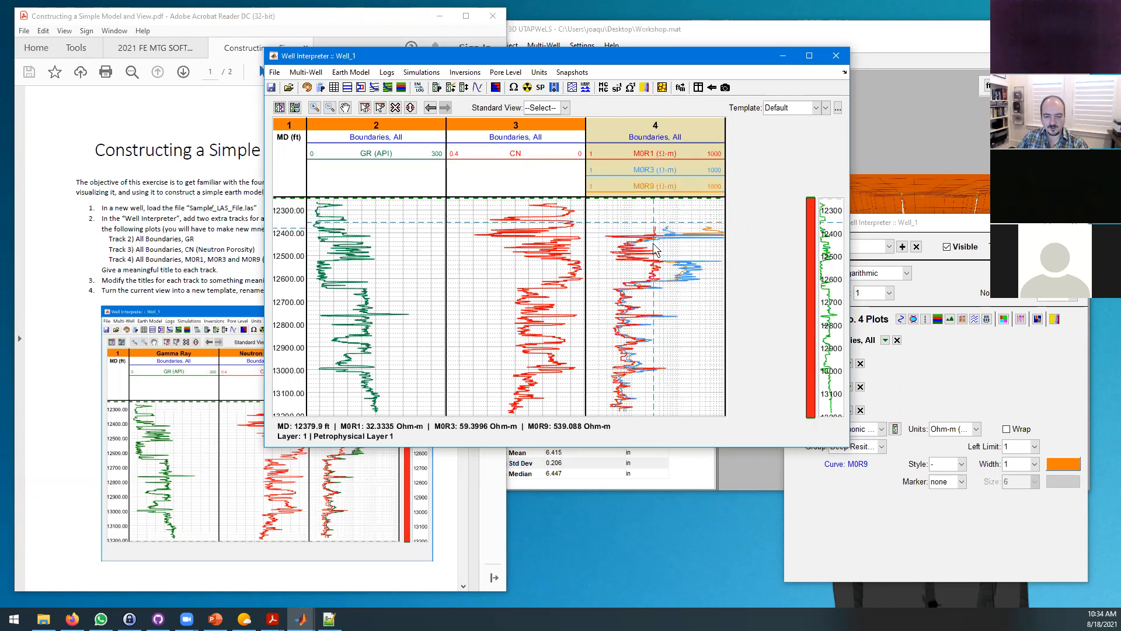
Step: Compare the resistivity track with the example view in the exercise PDF, and return to the Well Interpreter
left_click(437, 468)
left_click(755, 321)
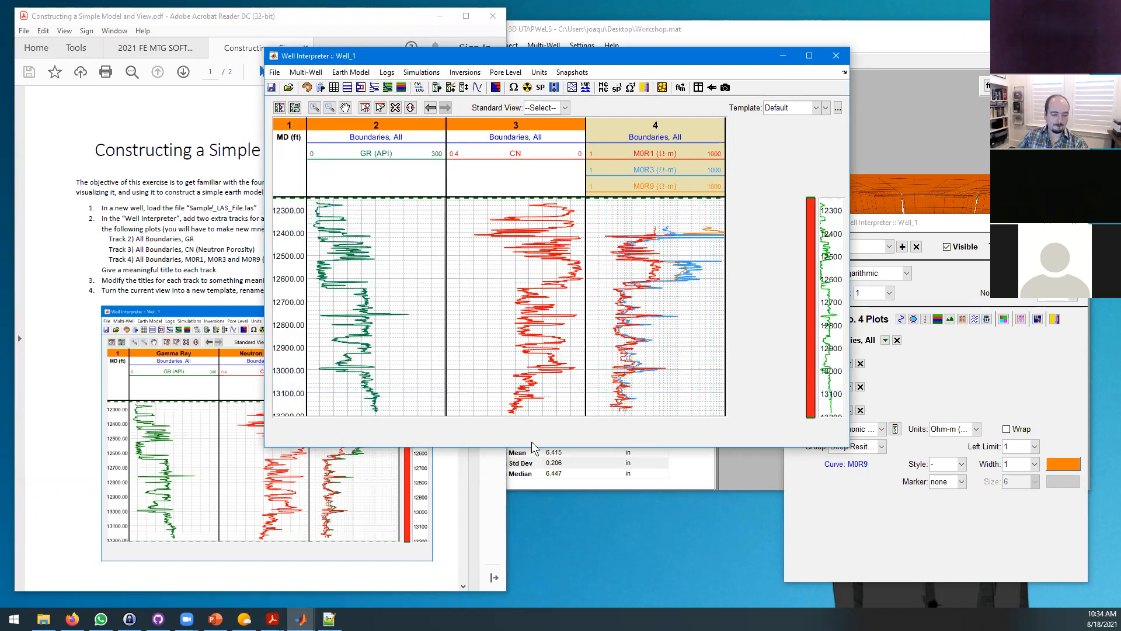
left_click(449, 472)
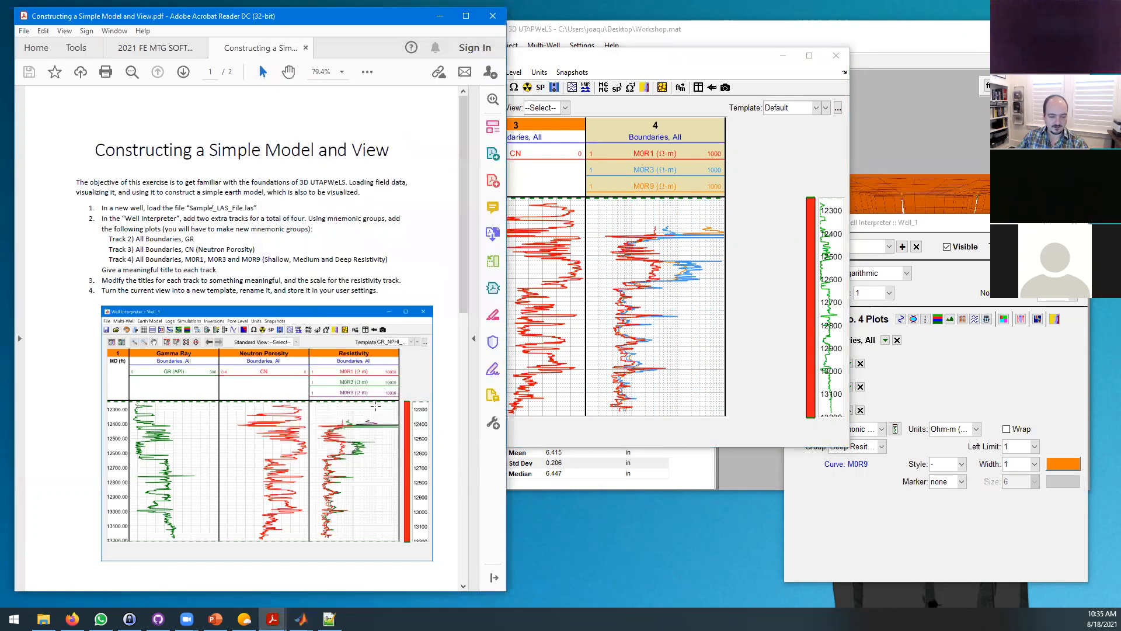
left_click(773, 243)
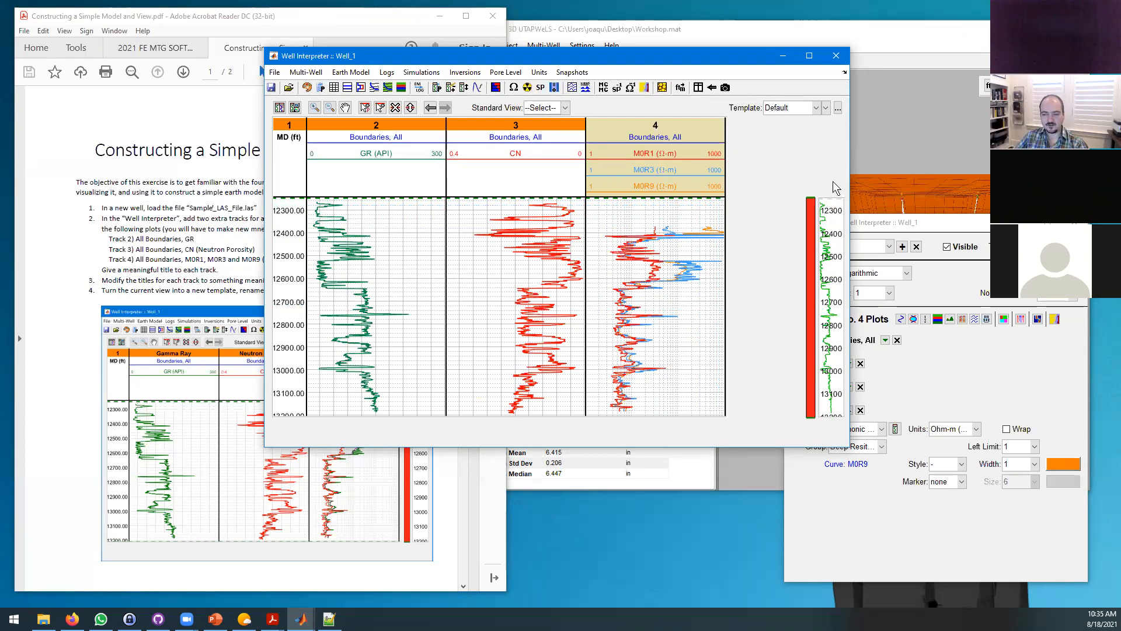
Step: Narrow the Well Interpreter window and examine the reference track's options for reference, viewing and modeling limits
left_click_drag(853, 155, 815, 157)
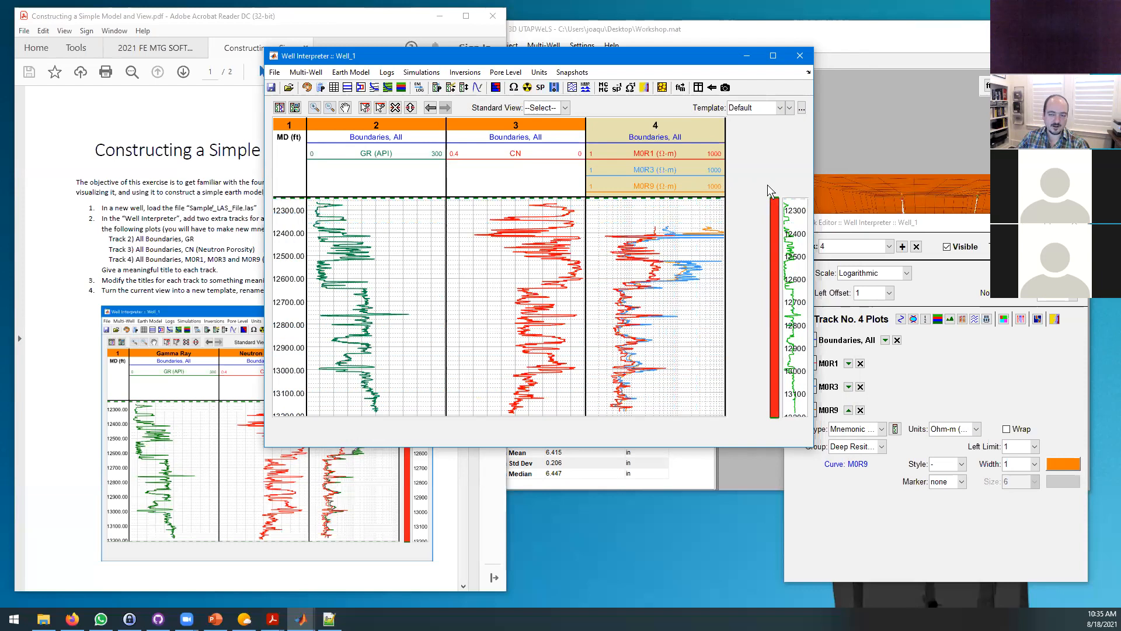
right_click(799, 251)
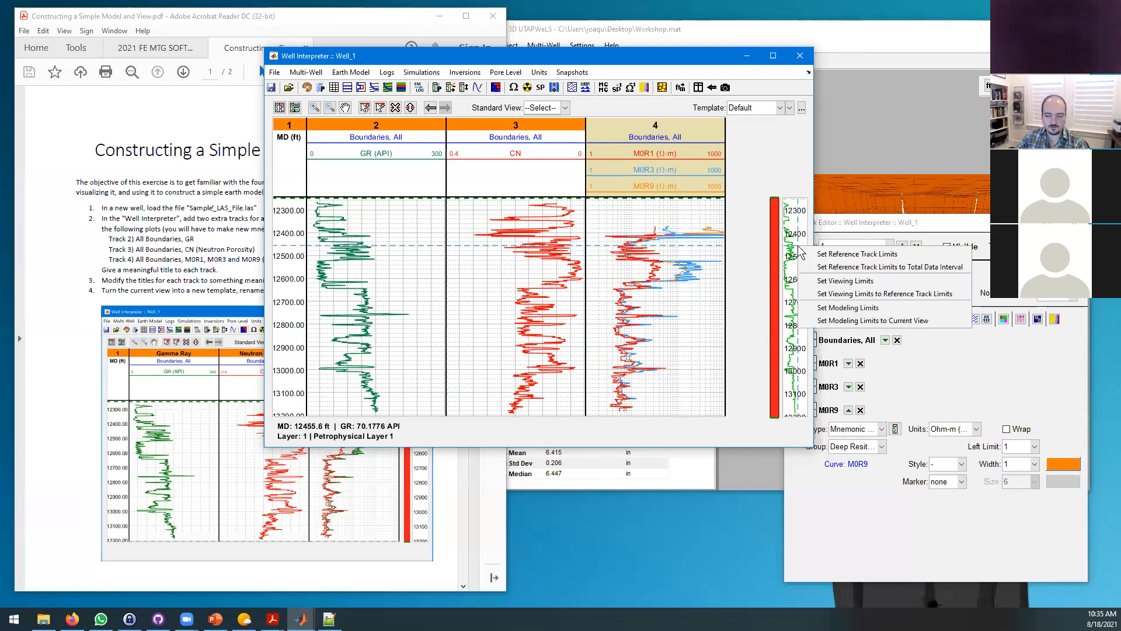
left_click(797, 221)
right_click(798, 221)
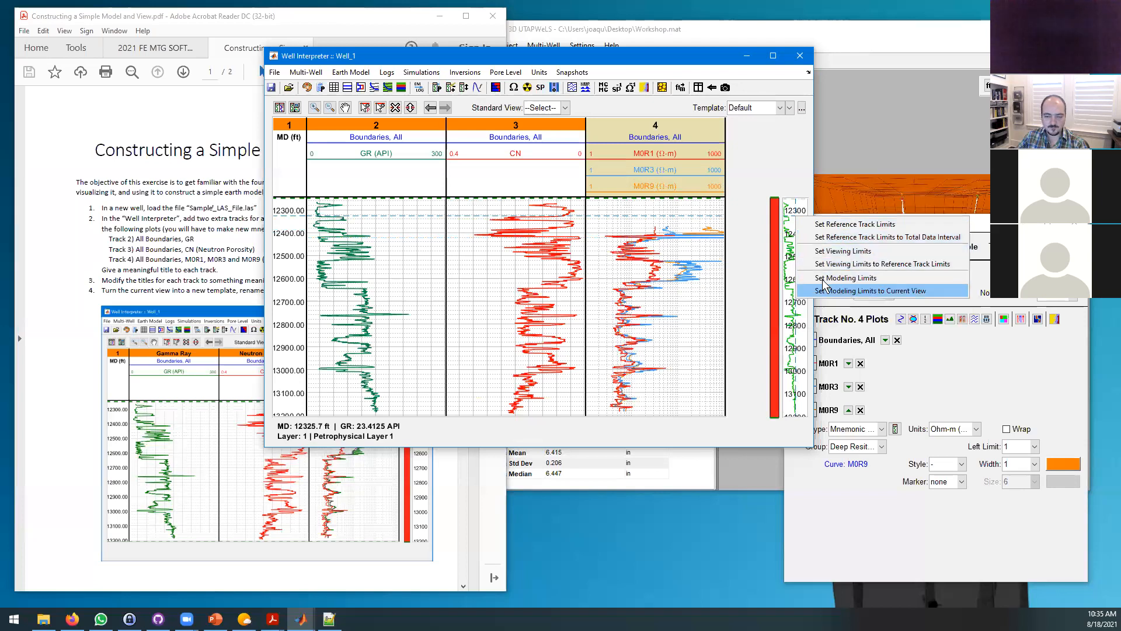
left_click(751, 209)
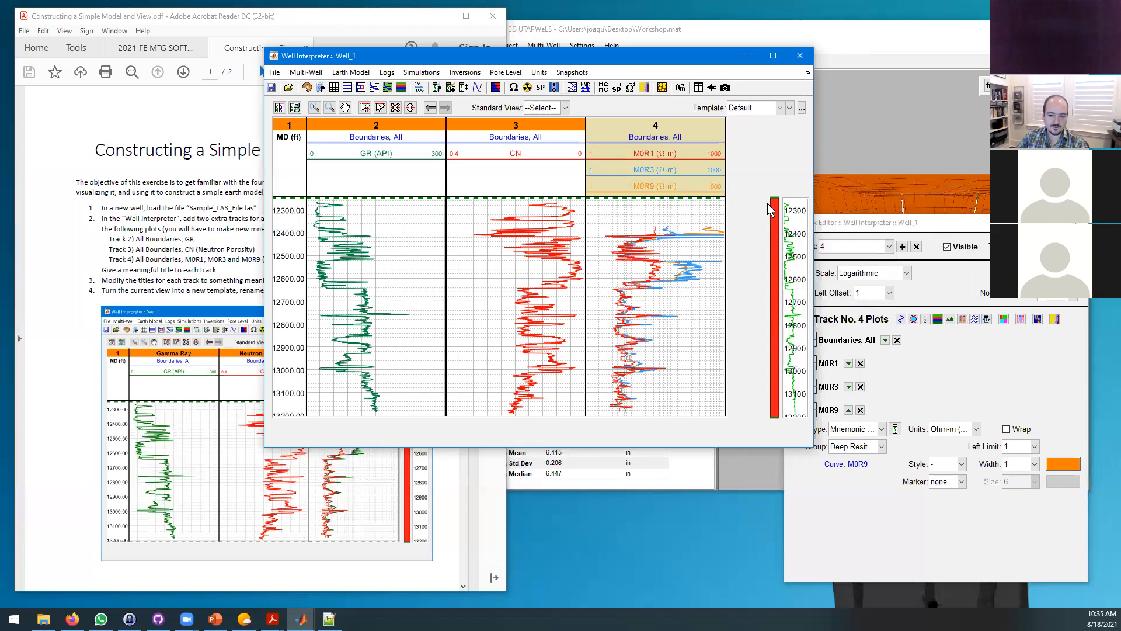
Step: Shorten the viewed depth interval from both ends to about 12,370–13,180 ft using the view limits bar
left_click_drag(773, 199, 773, 220)
left_click_drag(775, 197, 778, 240)
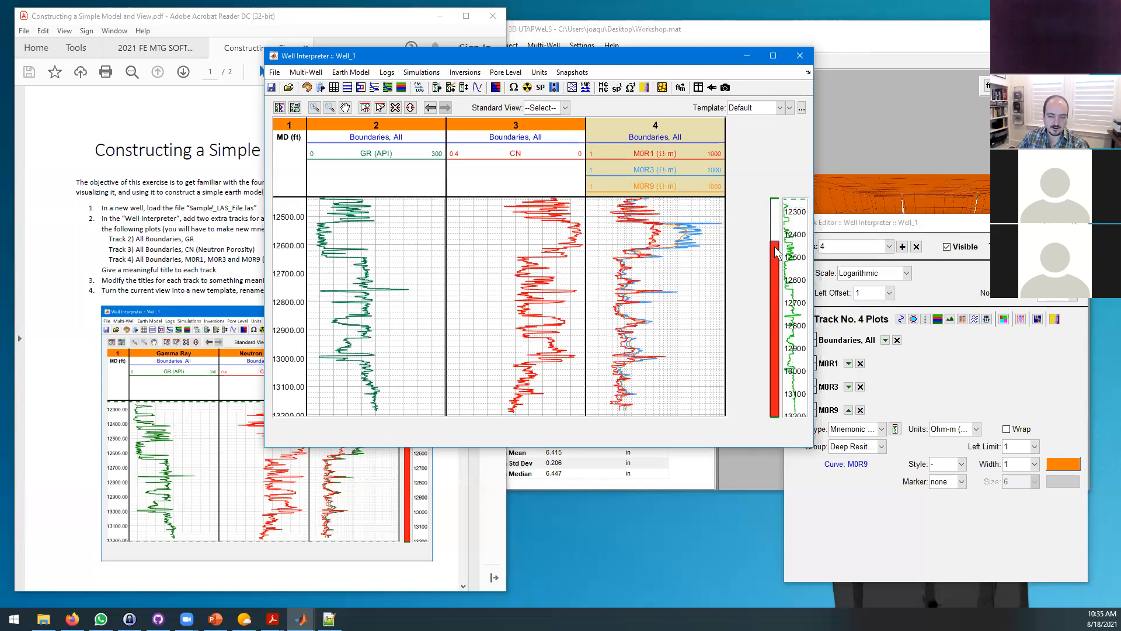
left_click_drag(775, 236, 774, 226)
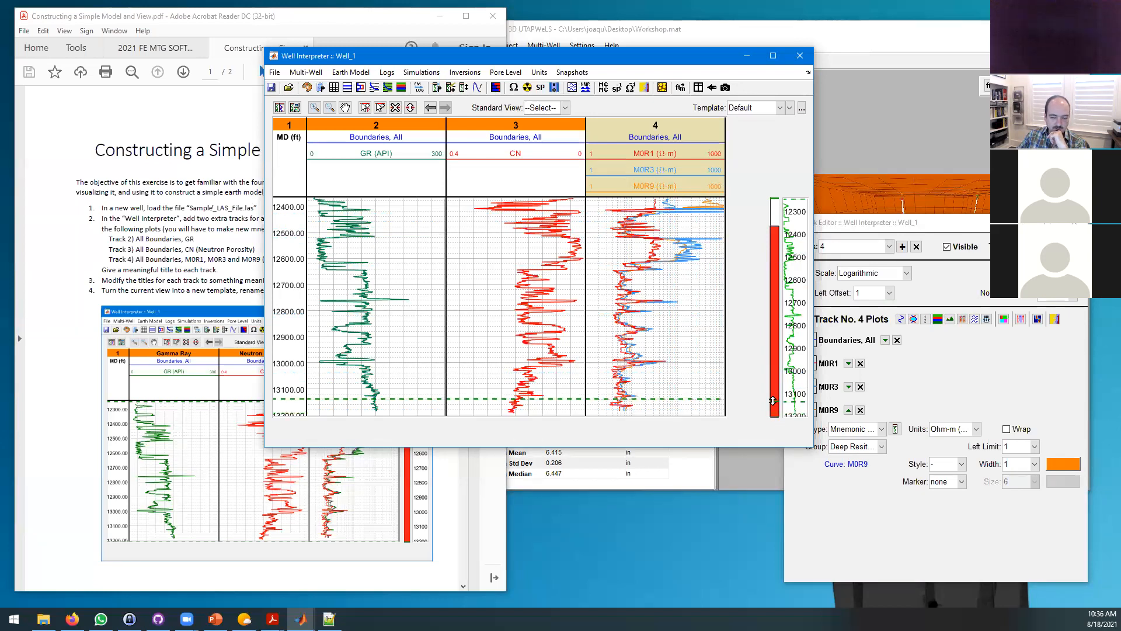
mouse_move(773, 416)
left_mouse_down()
mouse_move(773, 394)
mouse_move(774, 413)
left_mouse_up()
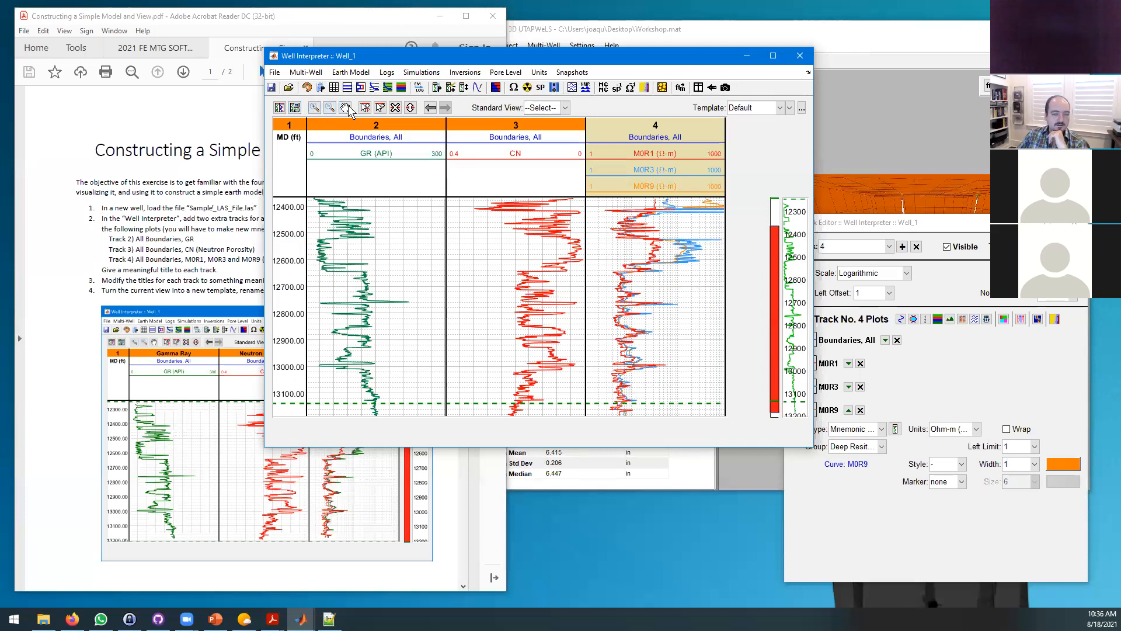
Step: Close the Track Editor, reopen it directly for track 3 to view its settings, and close it again
left_click(279, 110)
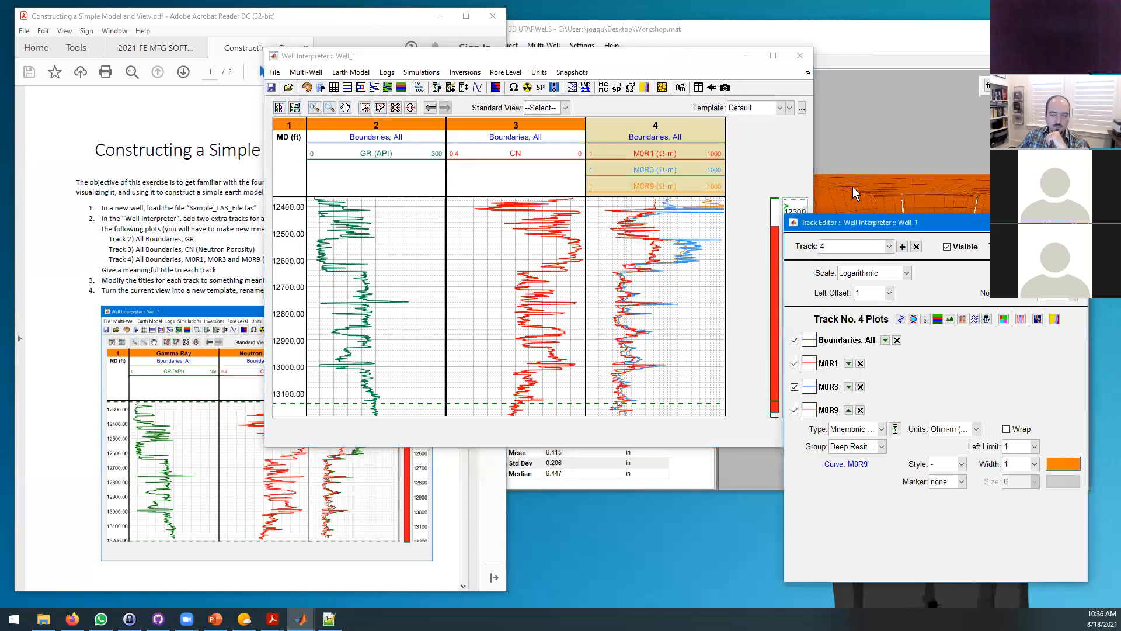
left_click_drag(895, 225, 758, 215)
left_click(909, 211)
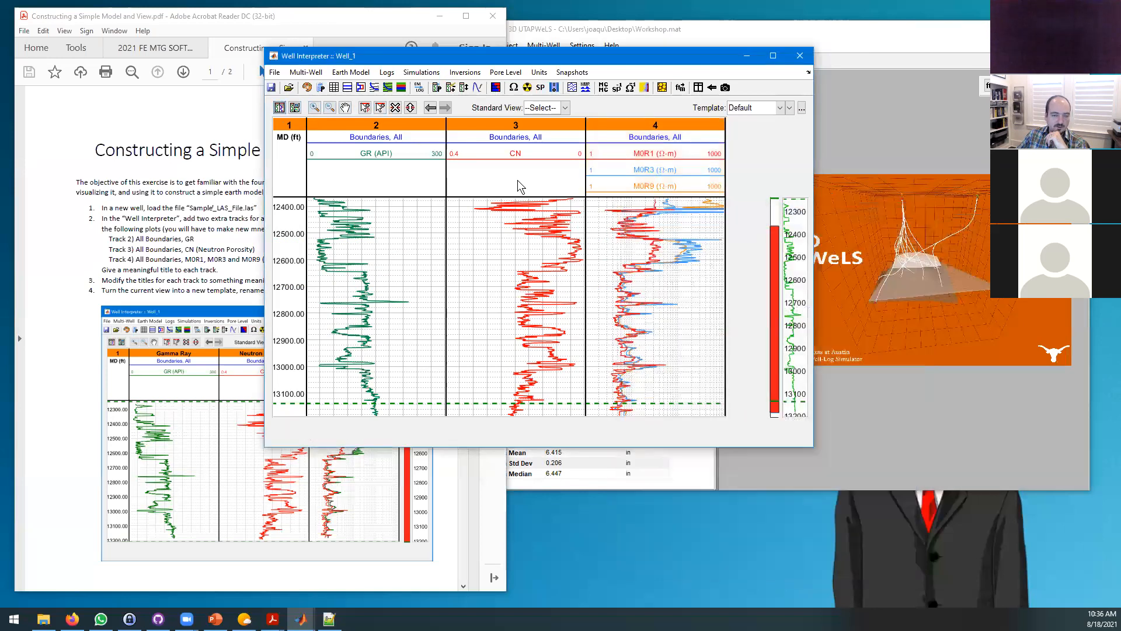
double_click(487, 175)
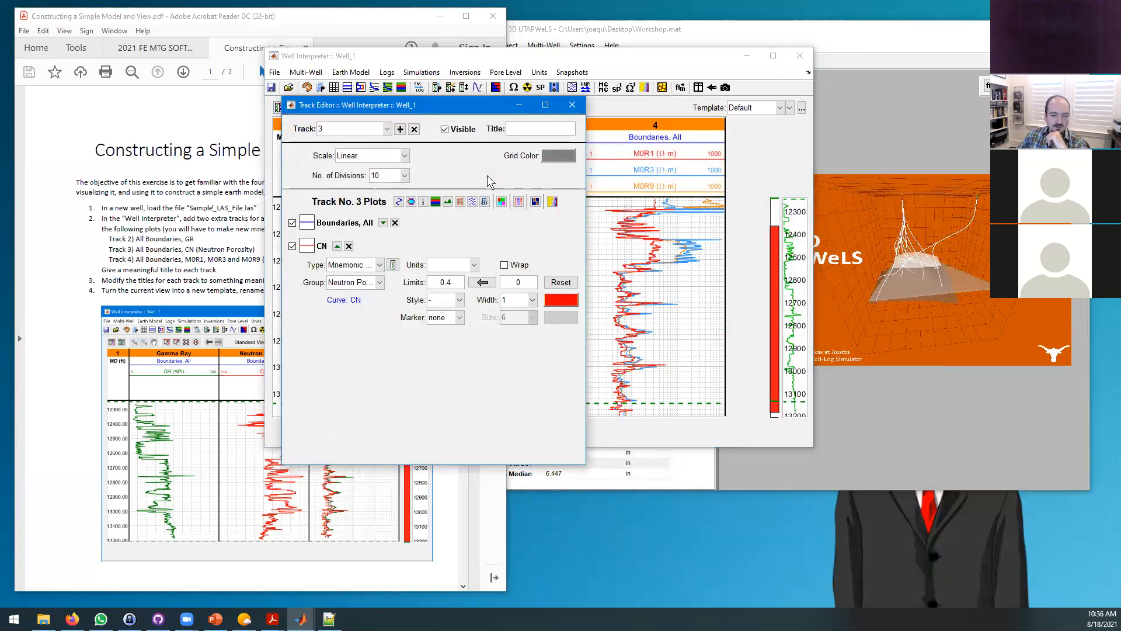
left_click(577, 107)
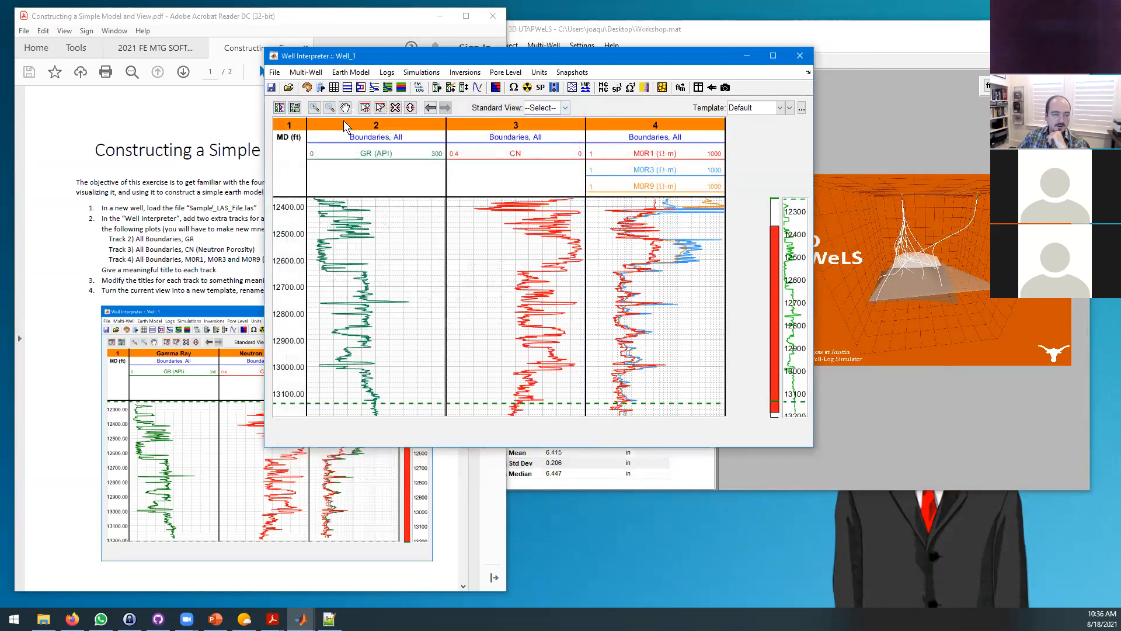
Step: Try the Expanded track header style in the track display settings, and restore the Compact style
left_click(295, 108)
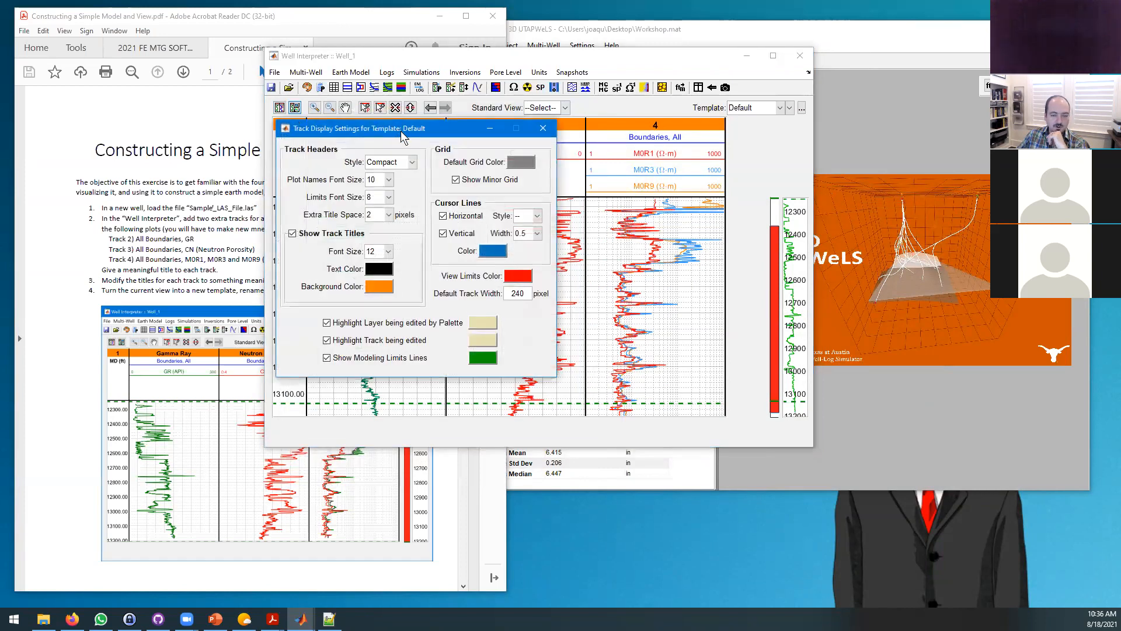
left_click_drag(401, 131, 822, 252)
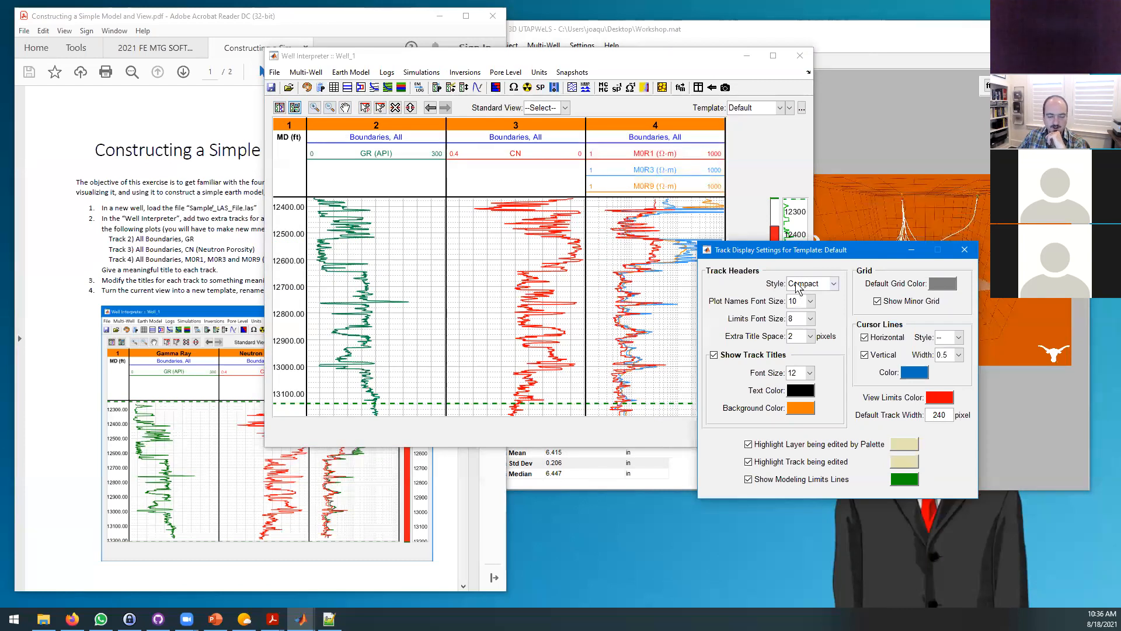
left_click(815, 285)
left_click(815, 313)
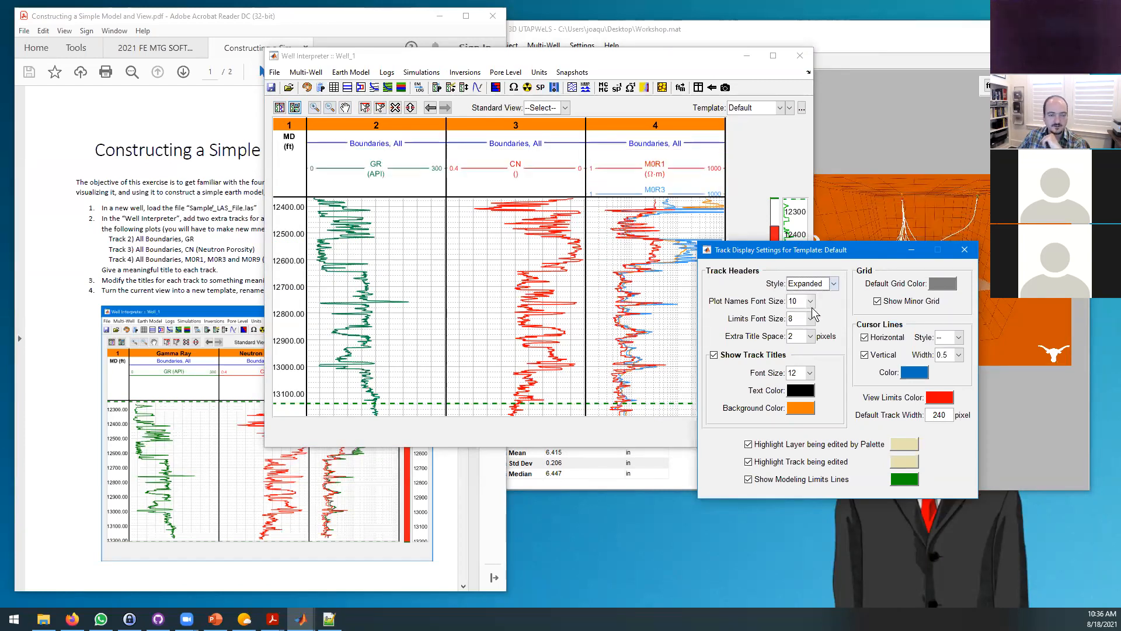
left_click(816, 285)
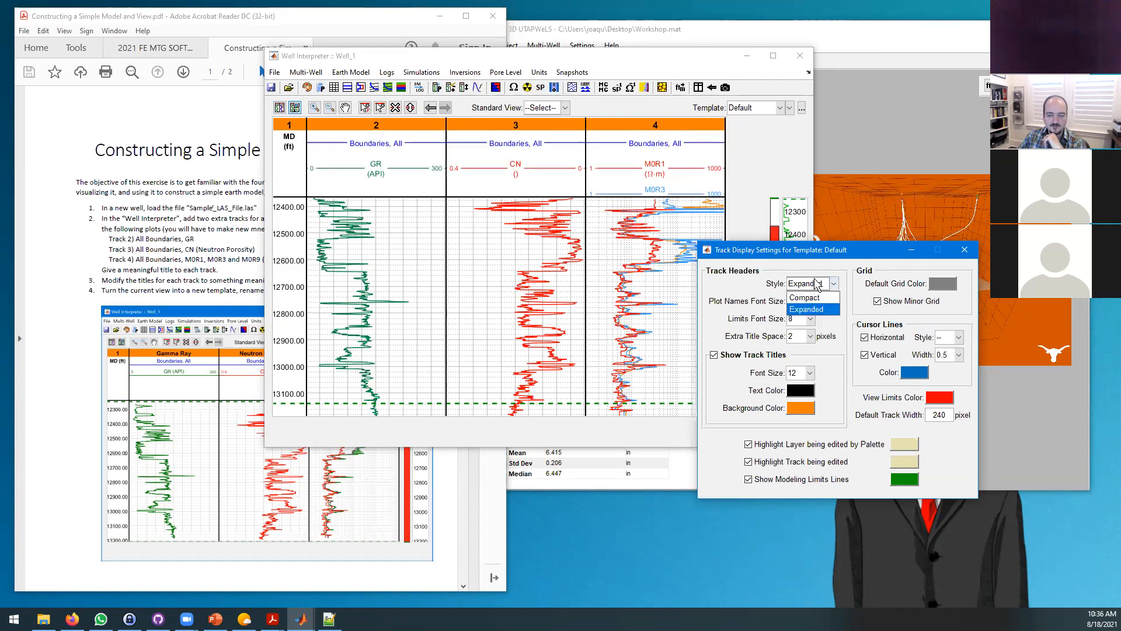
left_click(816, 299)
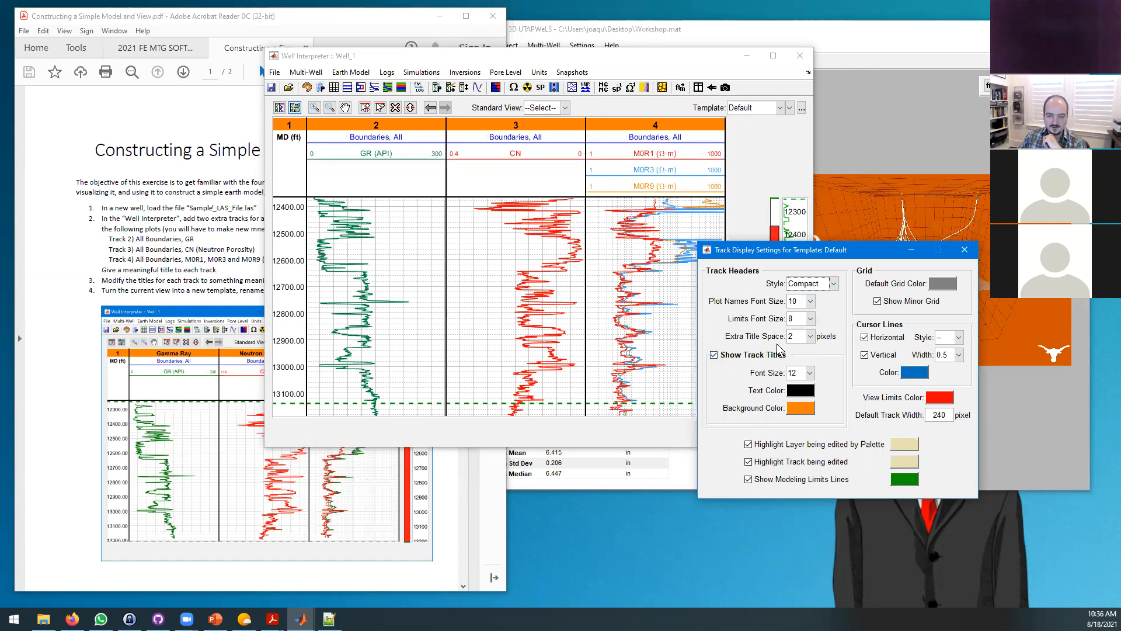
left_click(965, 249)
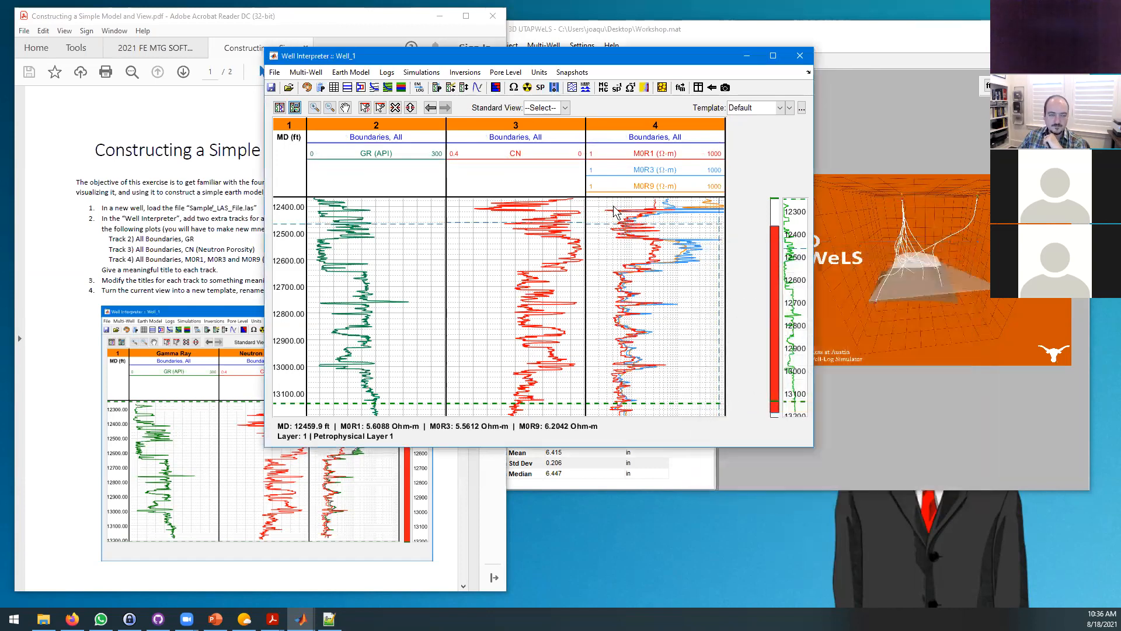
Step: Zoom in on the gamma ray track around 12,430–12,475 ft and 12,510–12,670 ft, restoring the full view after each zoom
left_click(314, 109)
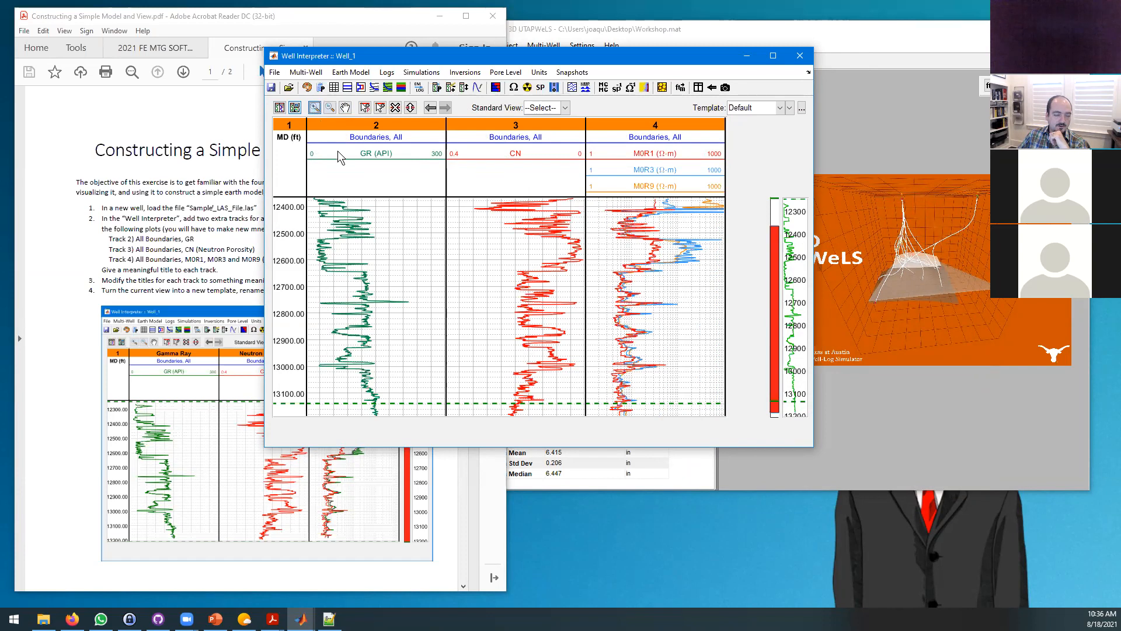
left_click(415, 238)
left_click_drag(418, 225, 413, 304)
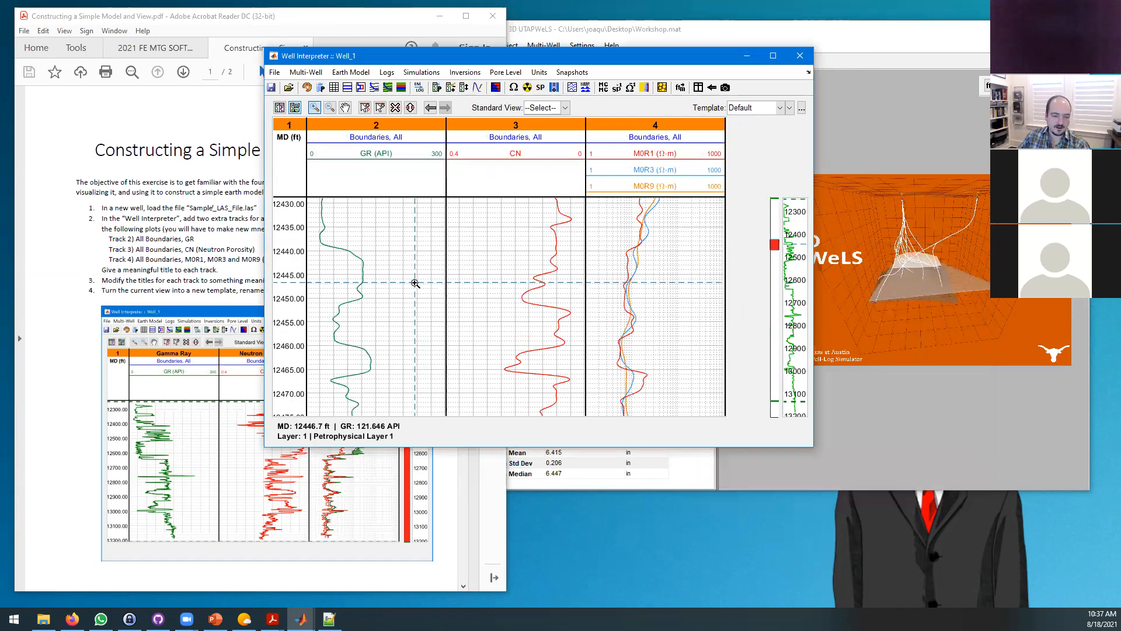
left_click(415, 283)
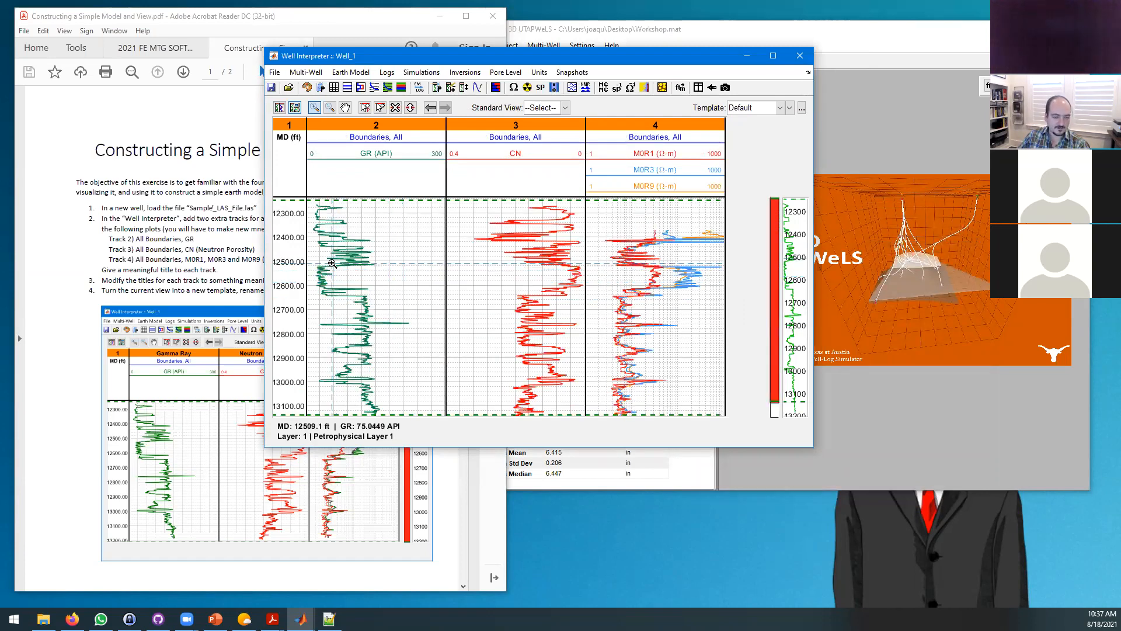
left_click_drag(331, 303, 332, 304)
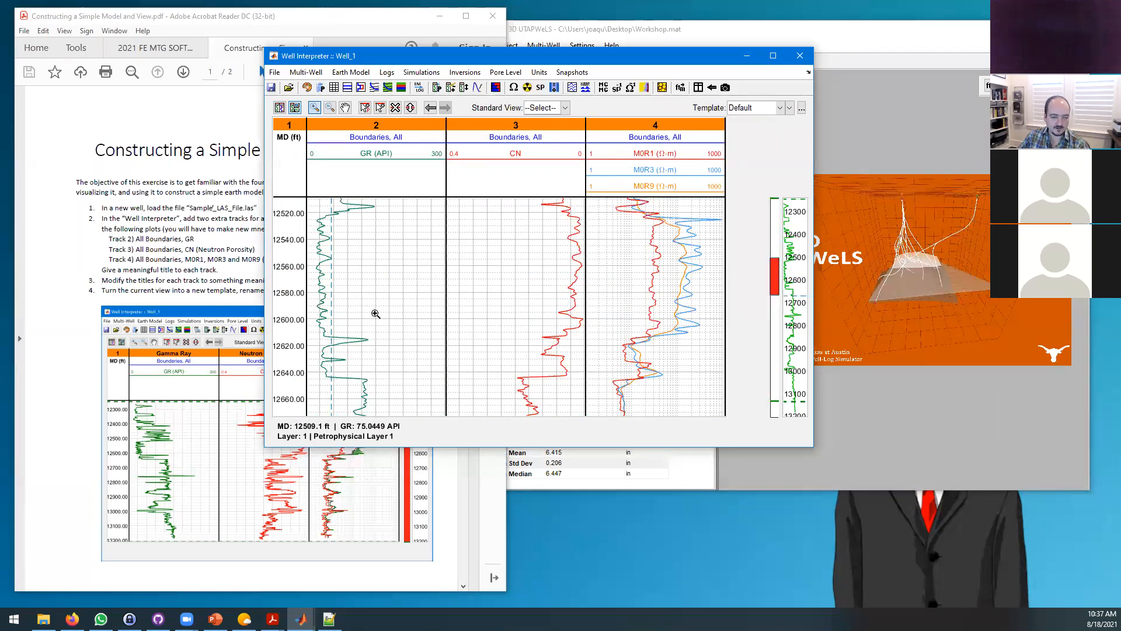
left_click(703, 370)
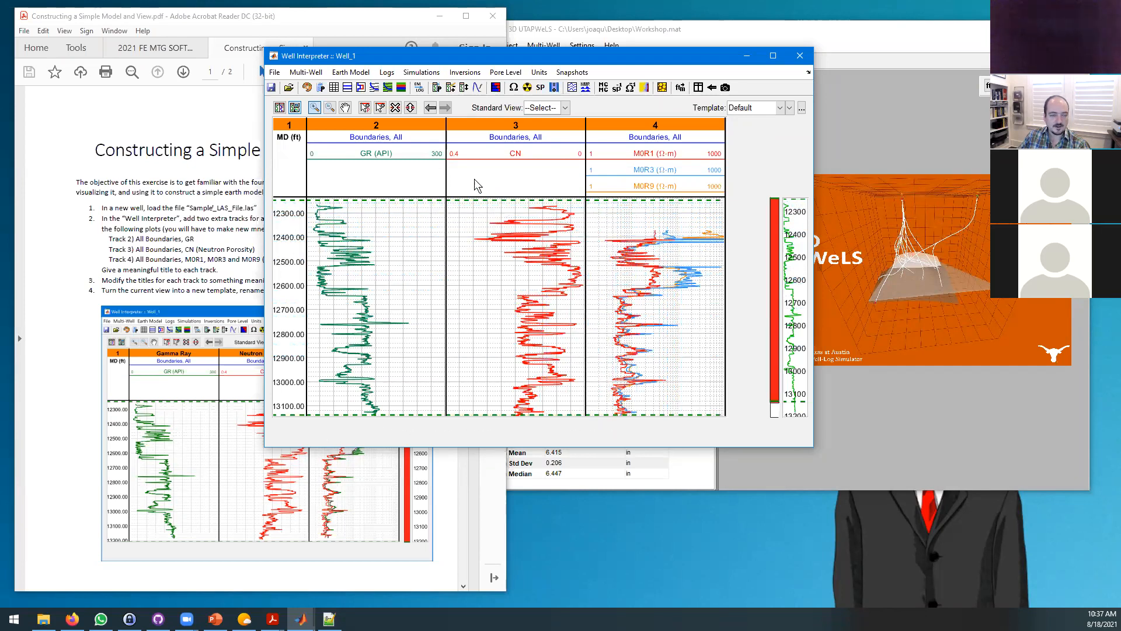
Step: Zoom the log view out as far as possible and try panning it along depth
left_click(330, 106)
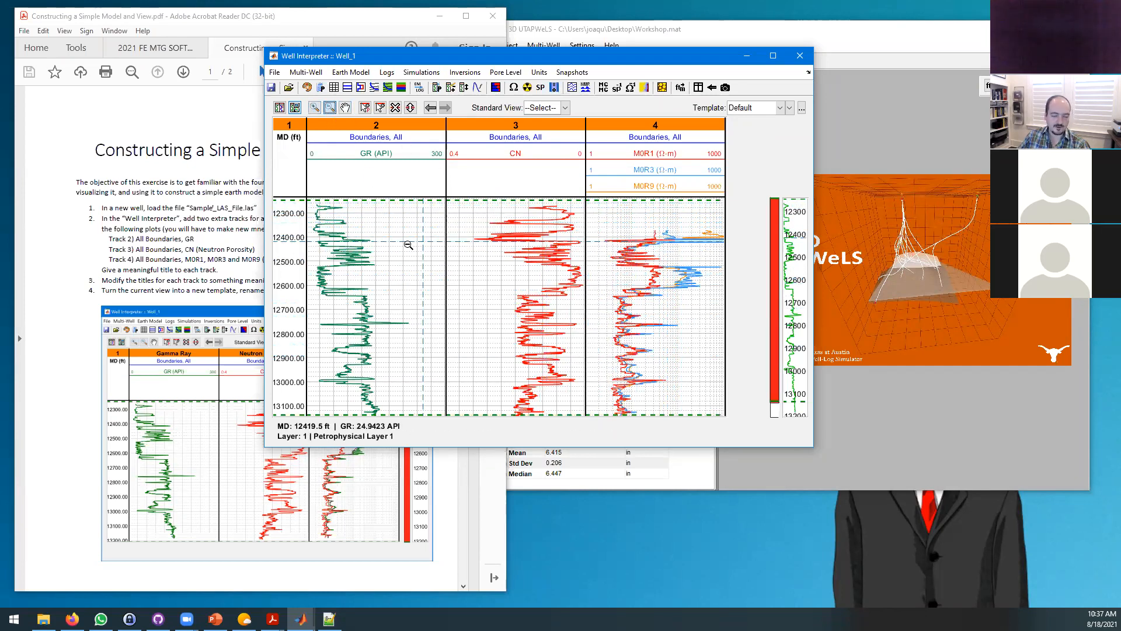
left_click(408, 245)
left_click(408, 245)
double_click(408, 246)
left_click(345, 107)
left_click_drag(421, 296, 420, 294)
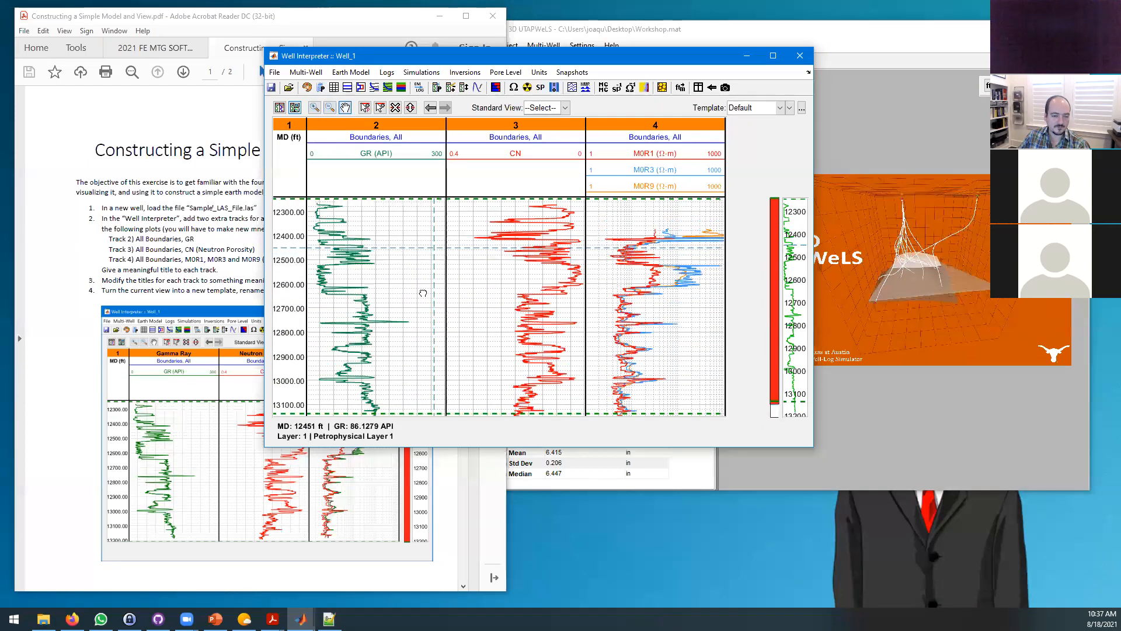
Step: Zoom in on the upper part of the logs and pan to about 12,350–12,570 ft
left_click(315, 107)
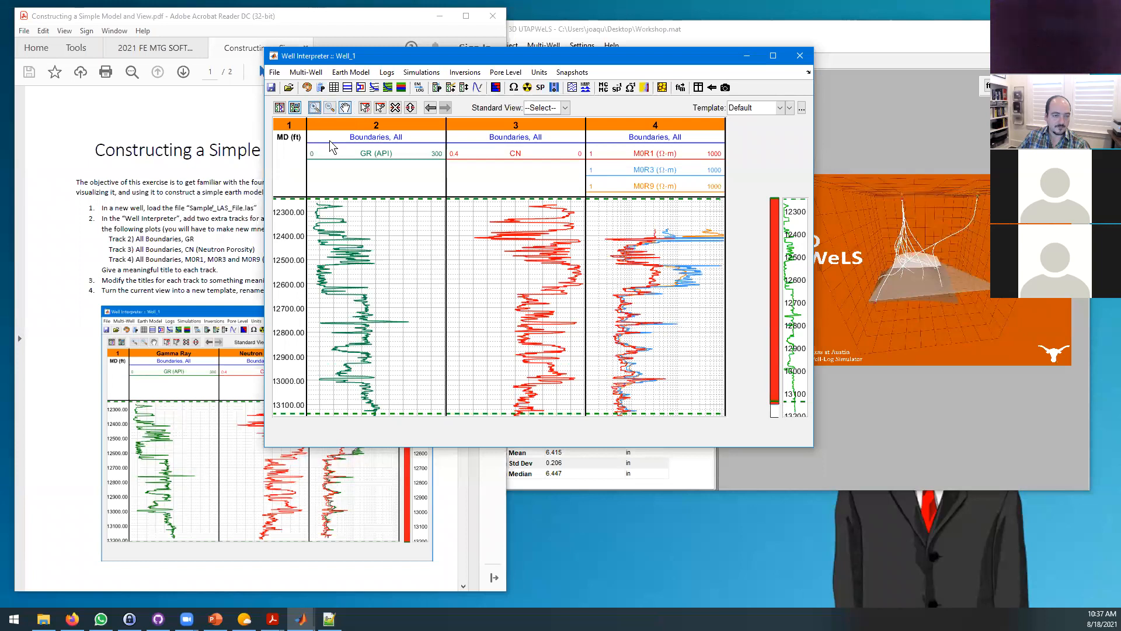
left_click(411, 278)
left_click(411, 279)
left_click(345, 107)
left_click_drag(428, 261, 405, 274)
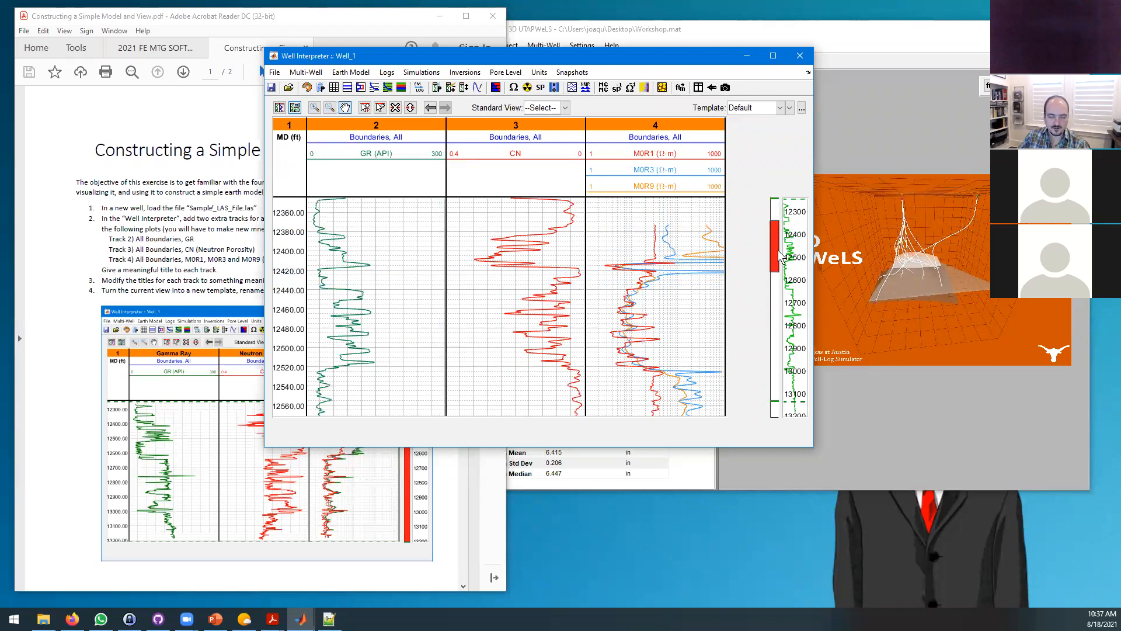
Step: Move the viewed interval along the well, shorten it to about 12,430–12,590 ft, and restore the full view
left_click_drag(776, 239, 778, 337)
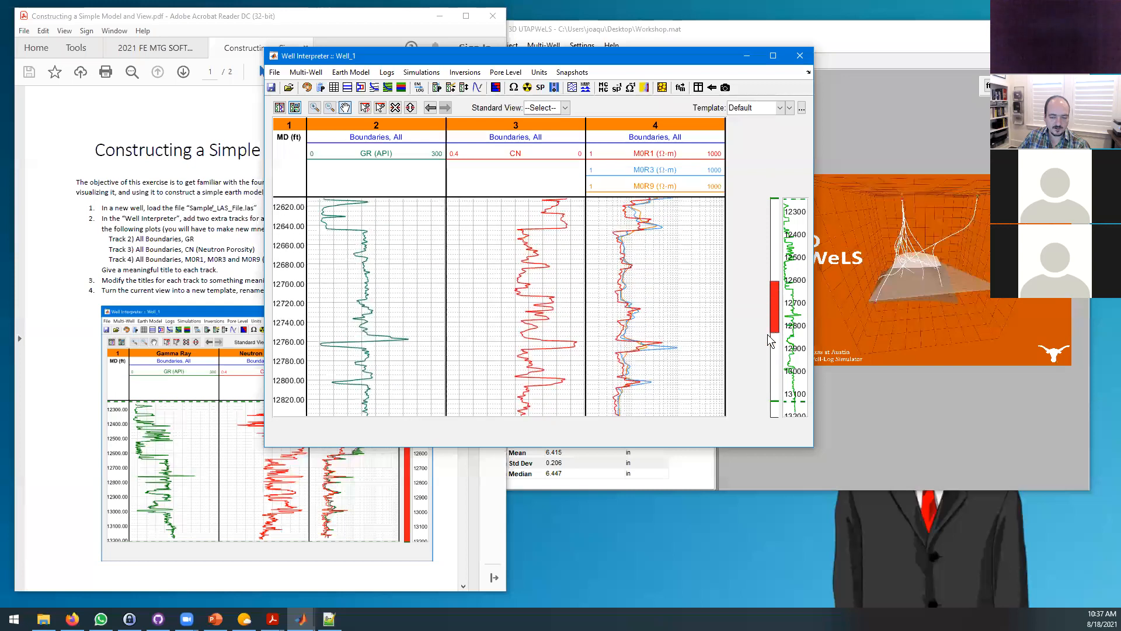
scroll(660, 284, "up", 5)
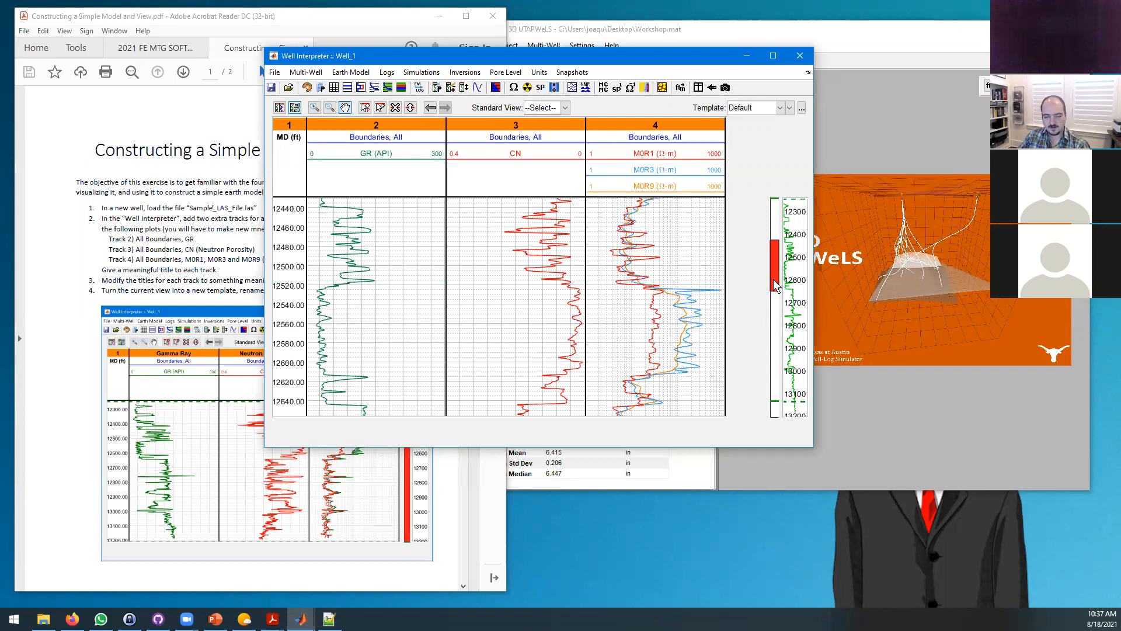
left_click_drag(774, 285, 773, 275)
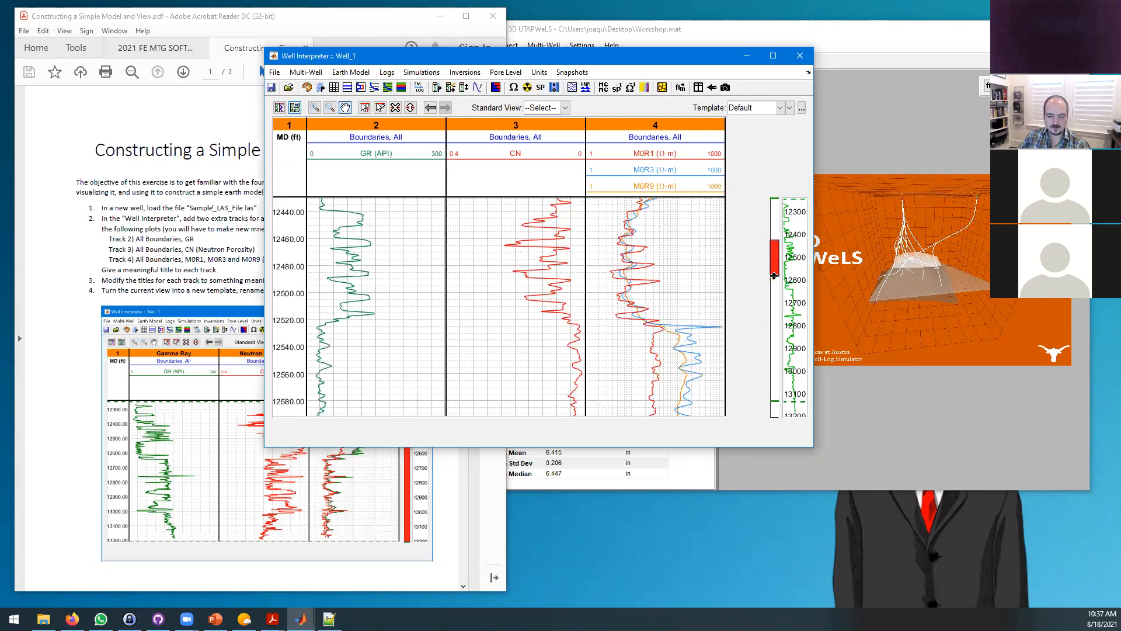
left_click(314, 108)
left_click(482, 237)
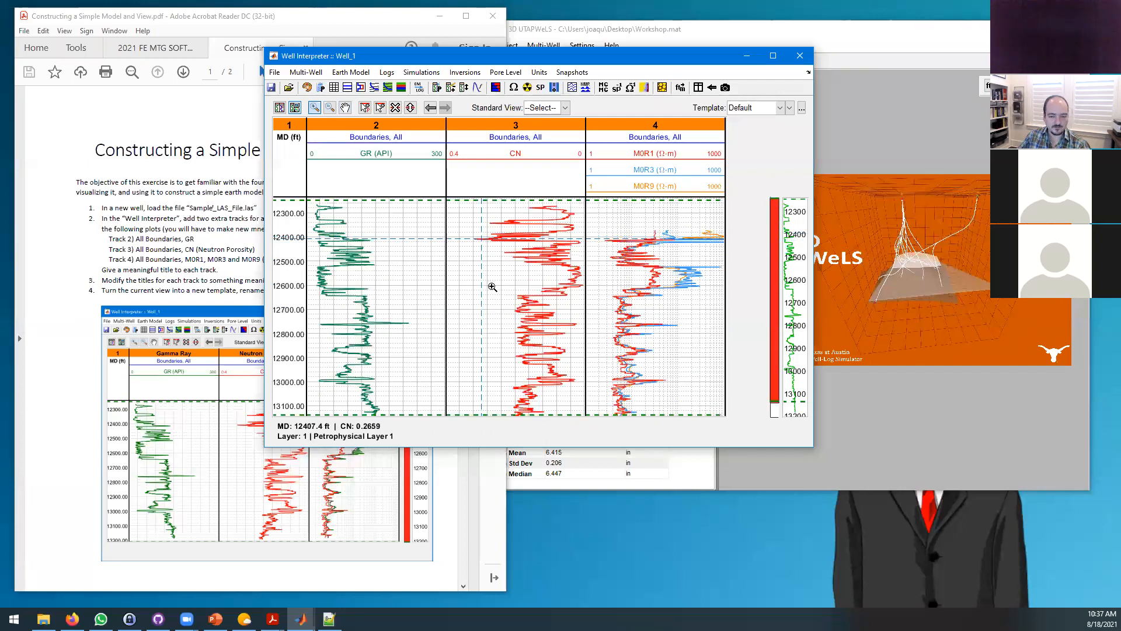
Step: Set the standard view scale to 1:500, browse to deeper intervals, and change the scale to 1:1000
left_click(563, 109)
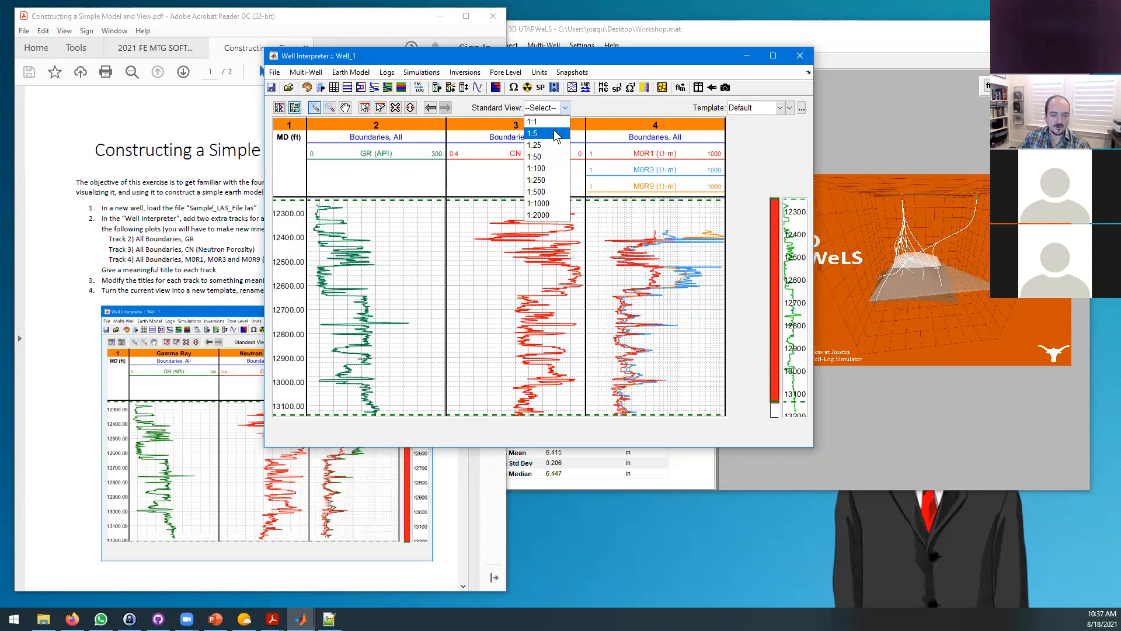
left_click(554, 194)
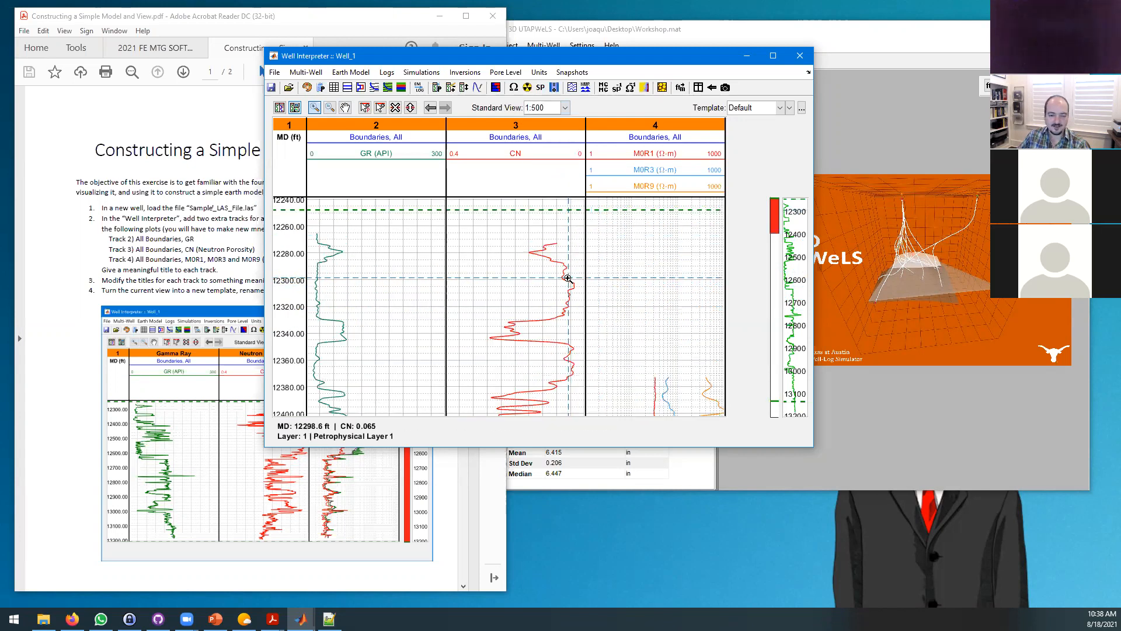
scroll(566, 279, "down", 5)
scroll(568, 279, "down", 3)
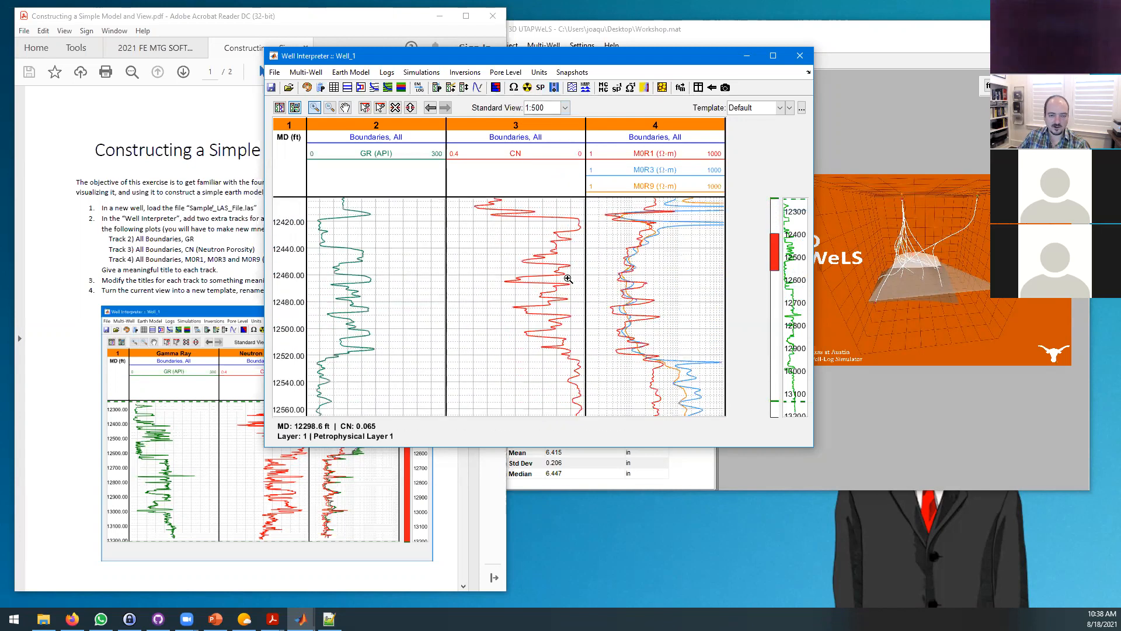
left_click(566, 108)
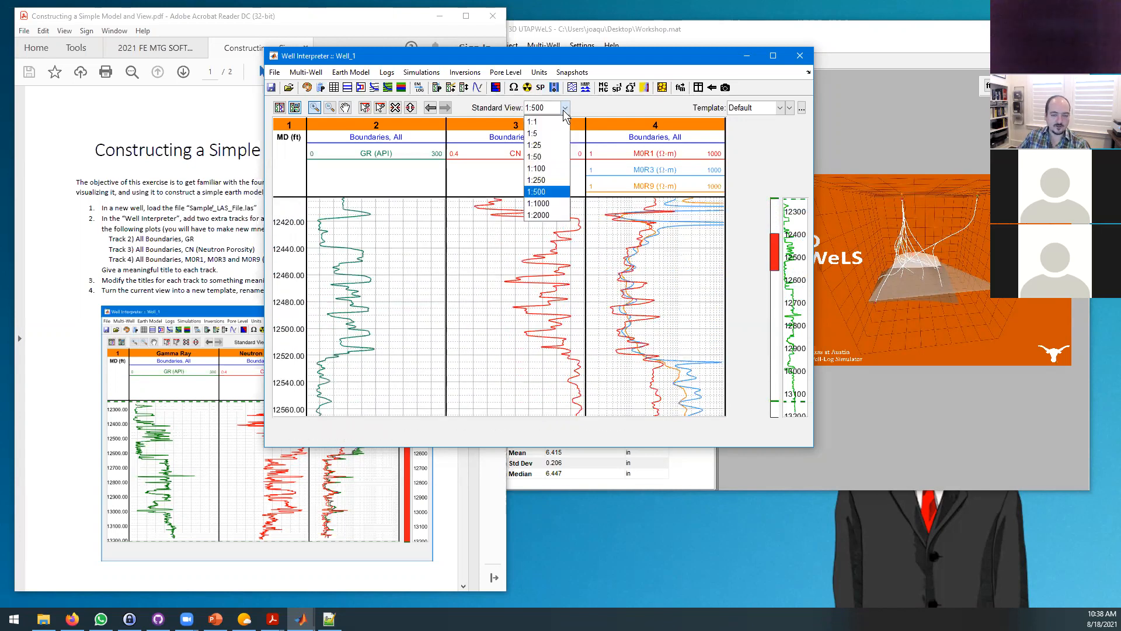
left_click(555, 202)
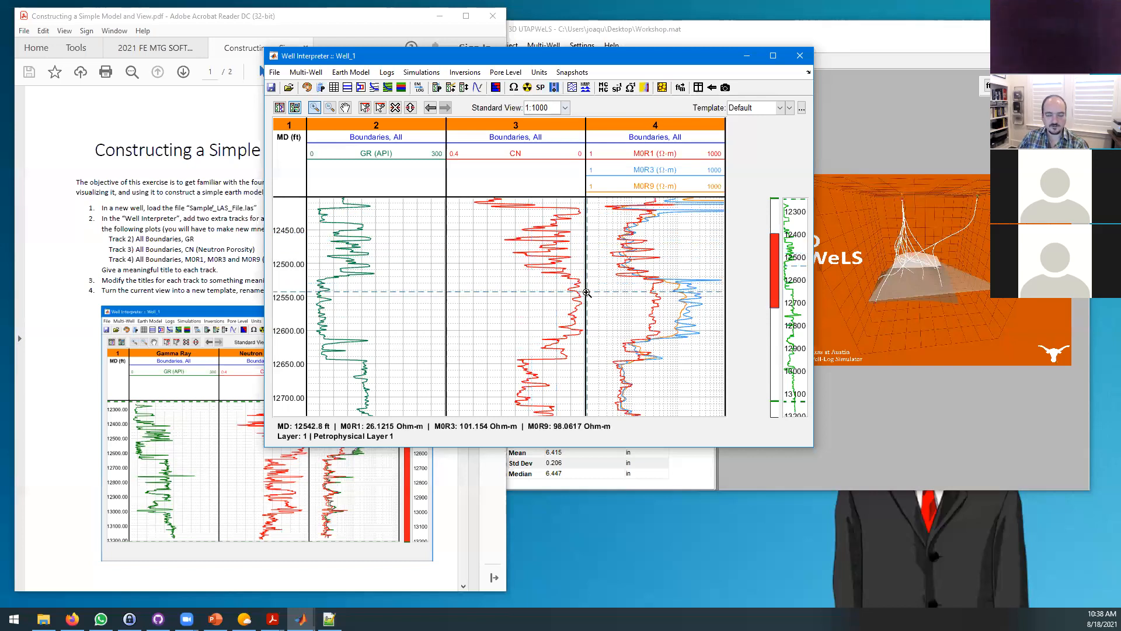
Step: Restore the full depth view with the Zoom tool turned off, and move the Well Interpreter window off the exercise document
double_click(602, 262)
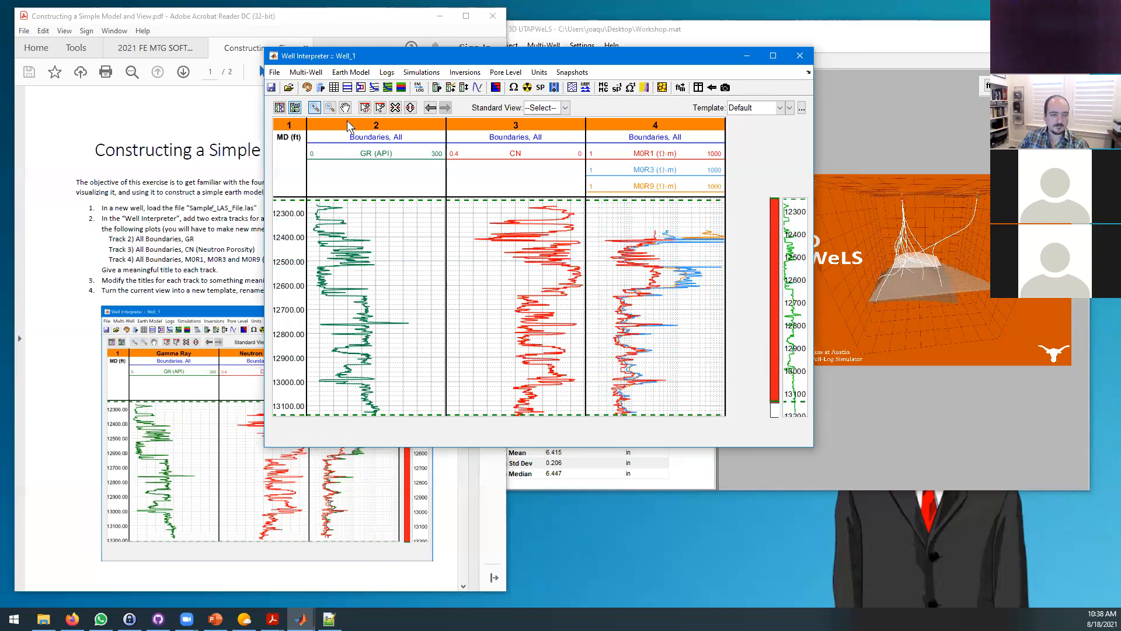
left_click(315, 108)
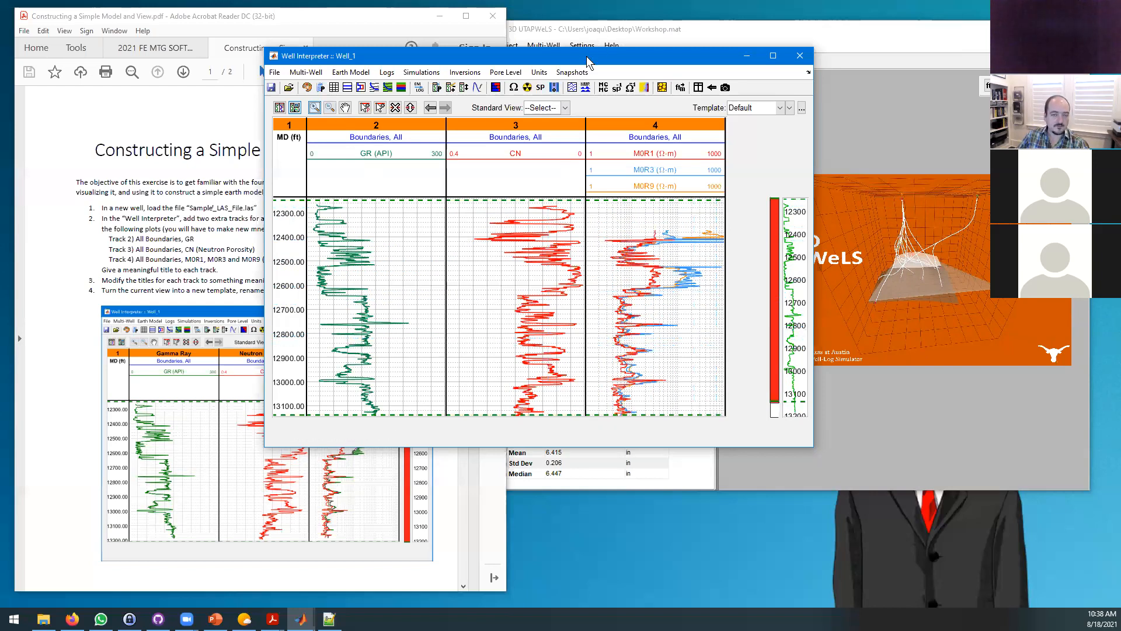
left_click_drag(586, 56, 702, 98)
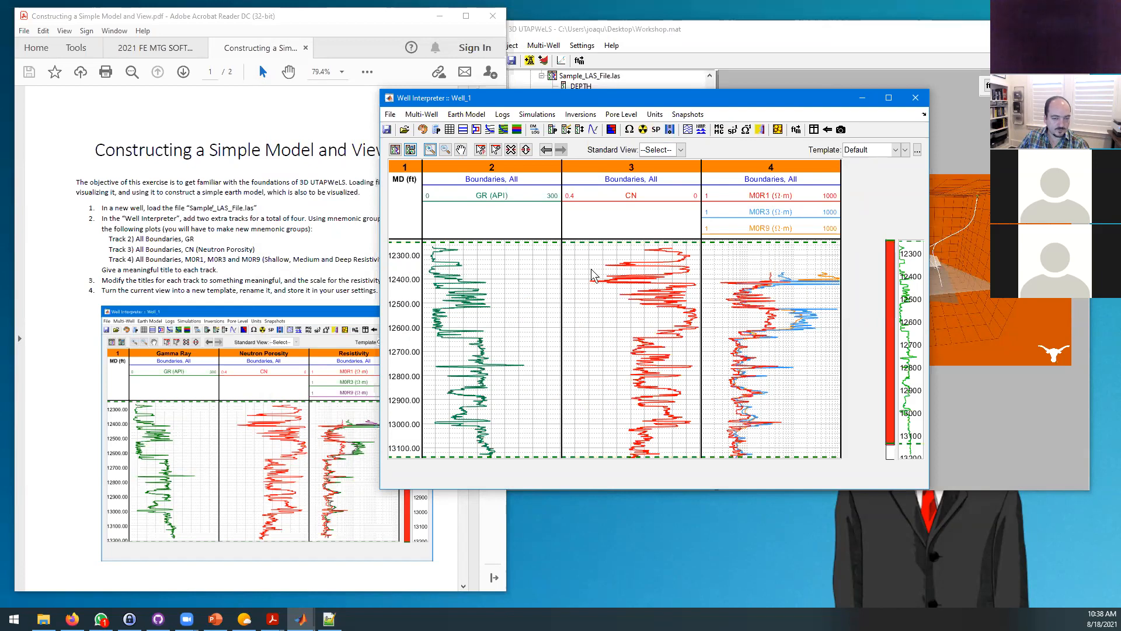
Step: Open the Track Editor for track 2 beside the log plots and title the track "Gamma Ray"
double_click(549, 226)
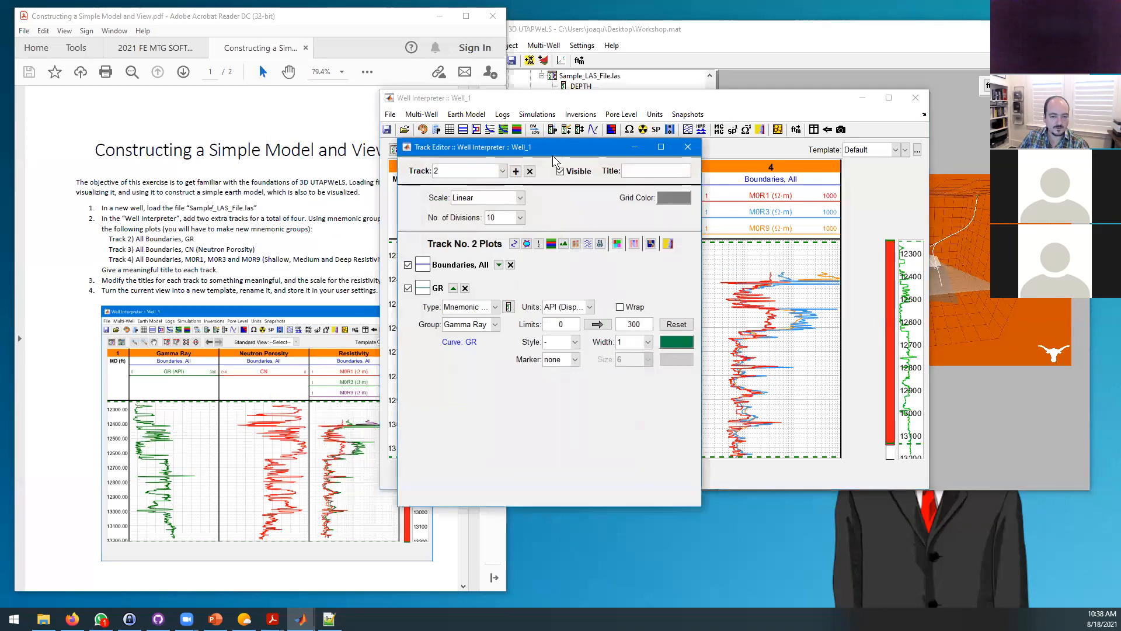
left_click_drag(561, 155, 855, 212)
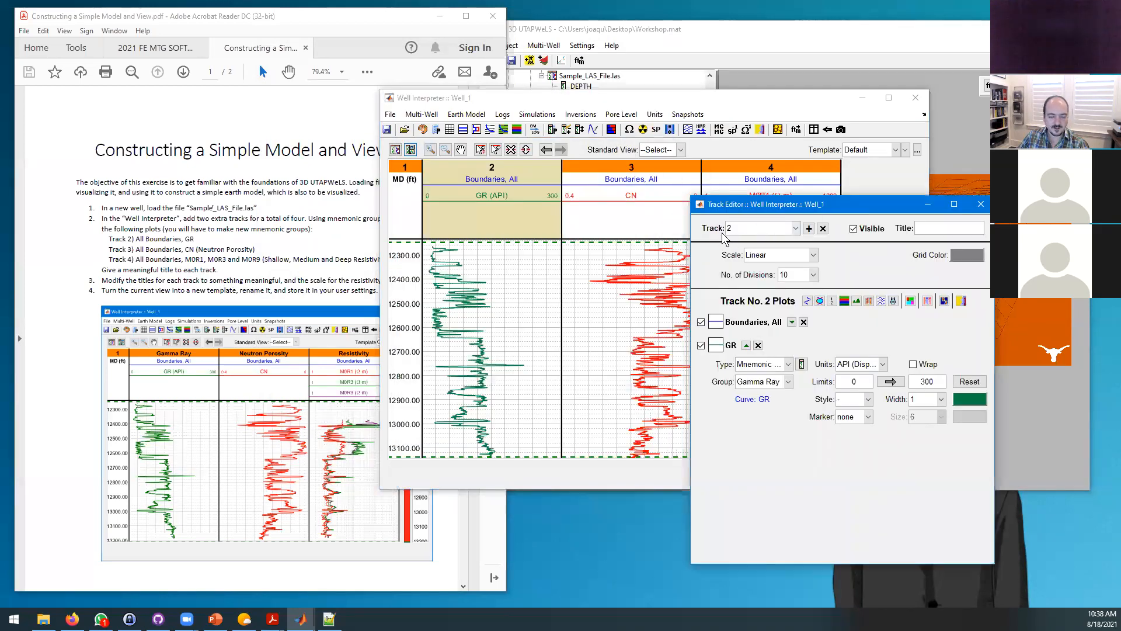
left_click(936, 226)
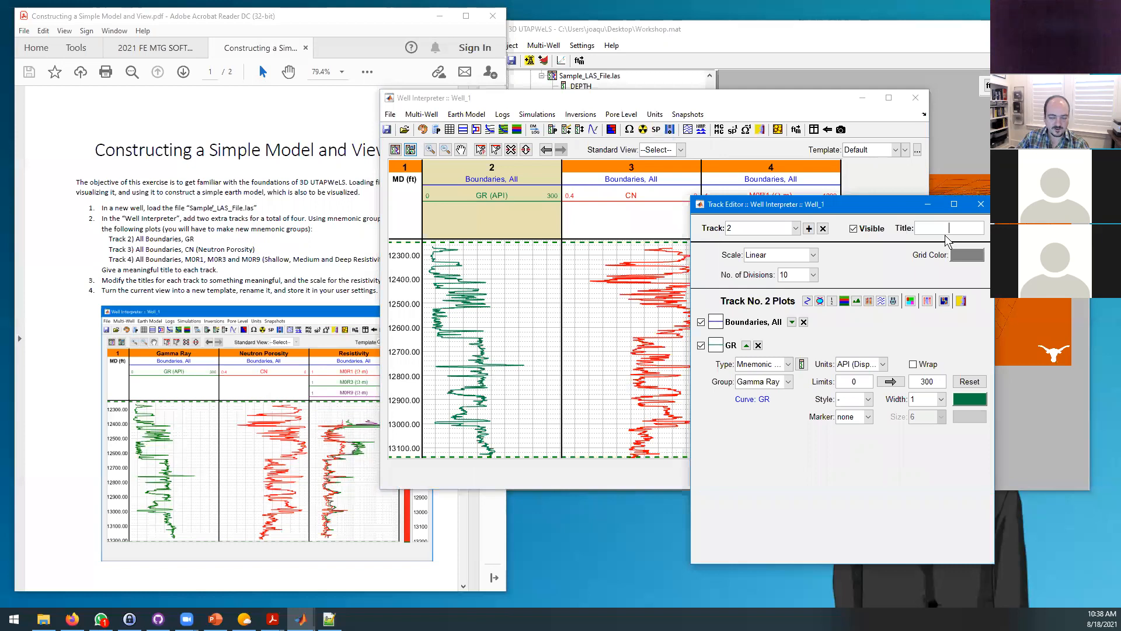
type("Ga")
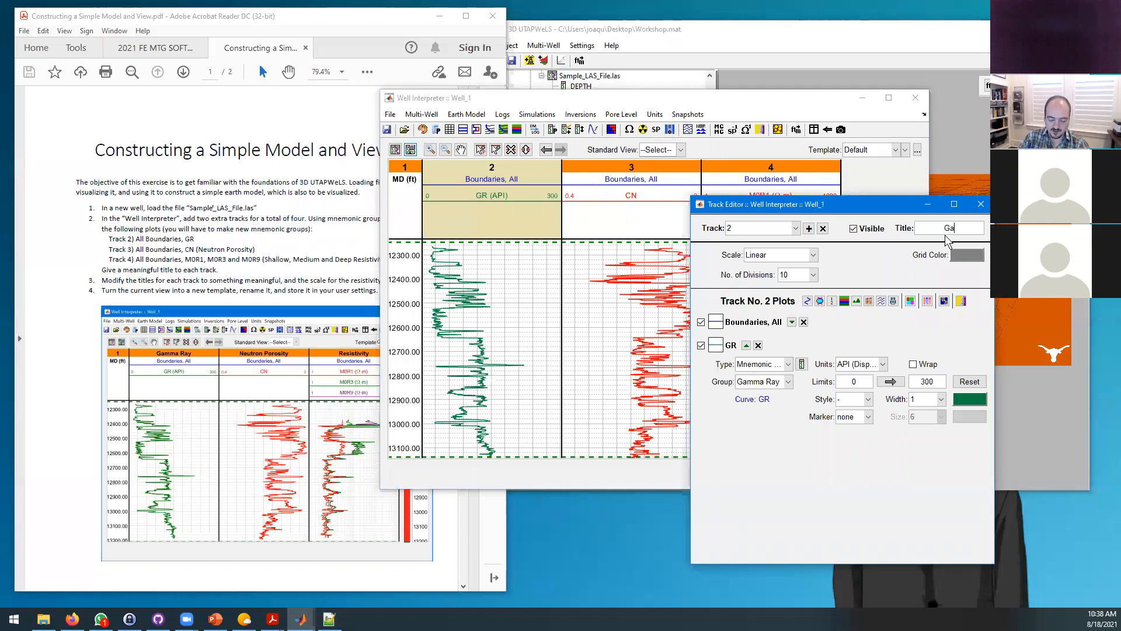
type("mma Ray")
key("Return")
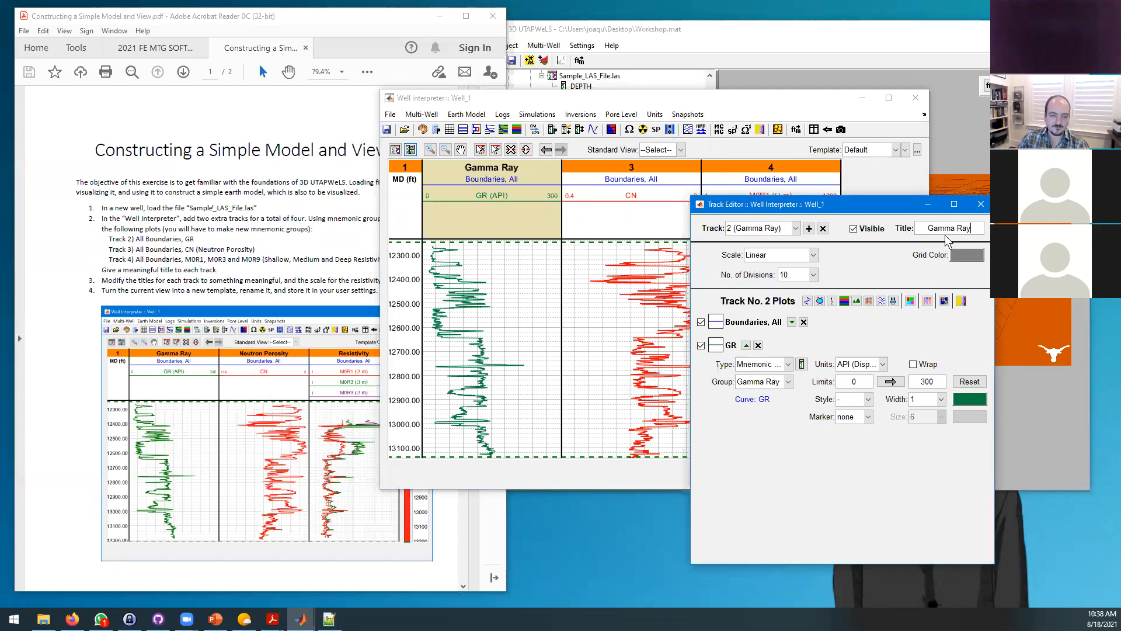
Step: Give track 3, which holds the CN log, the title "Neutron Porosity"
left_click(794, 228)
left_click(764, 268)
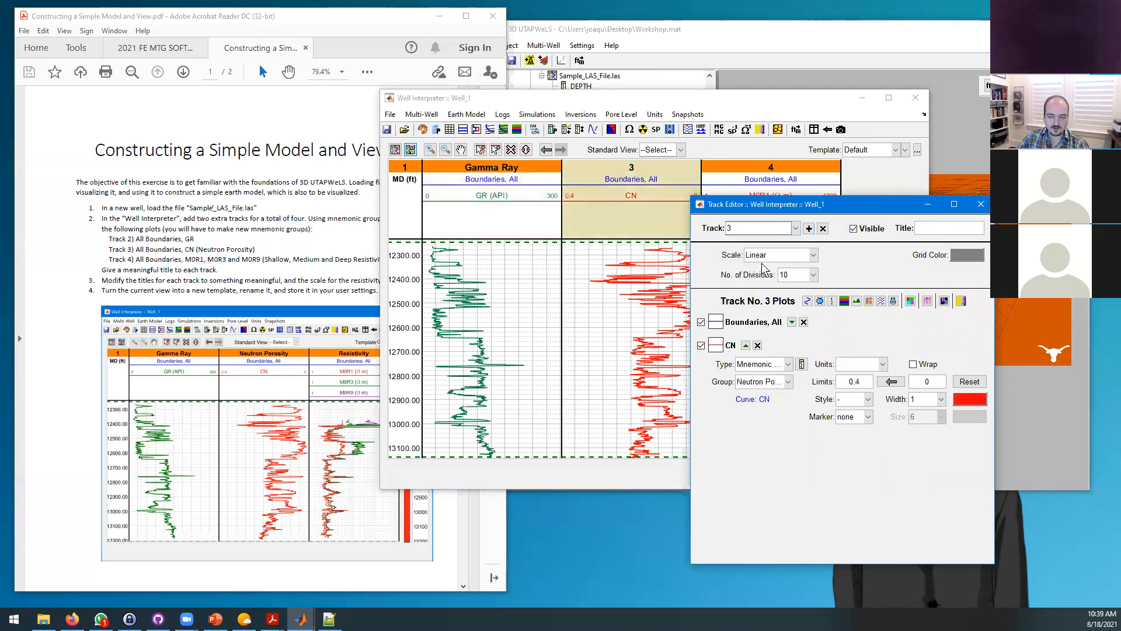
left_click(948, 227)
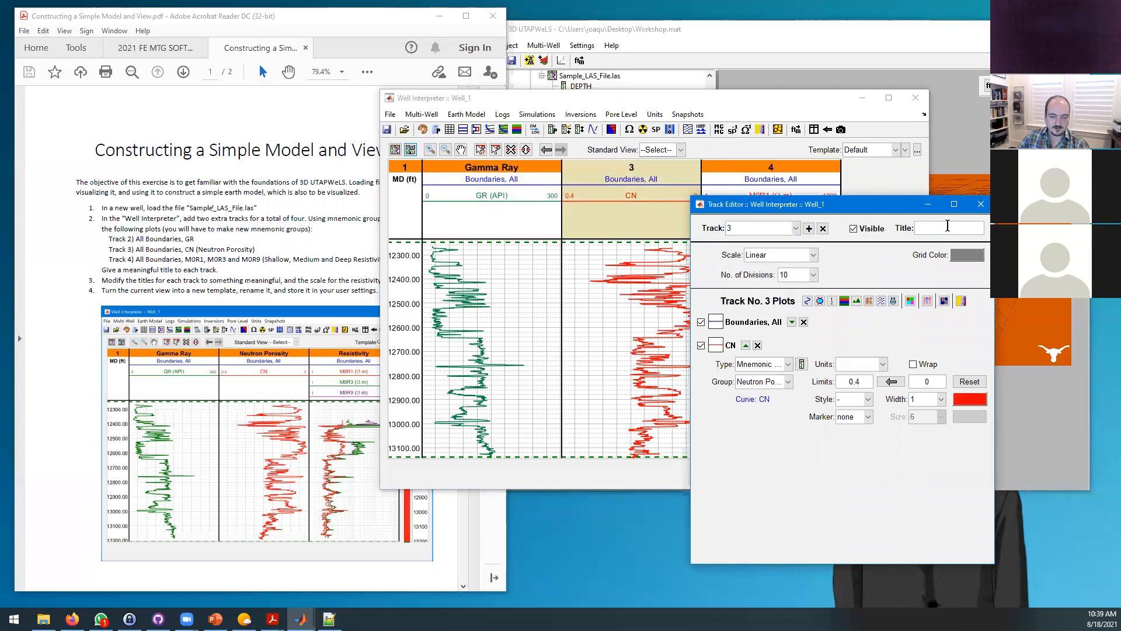
type("tro")
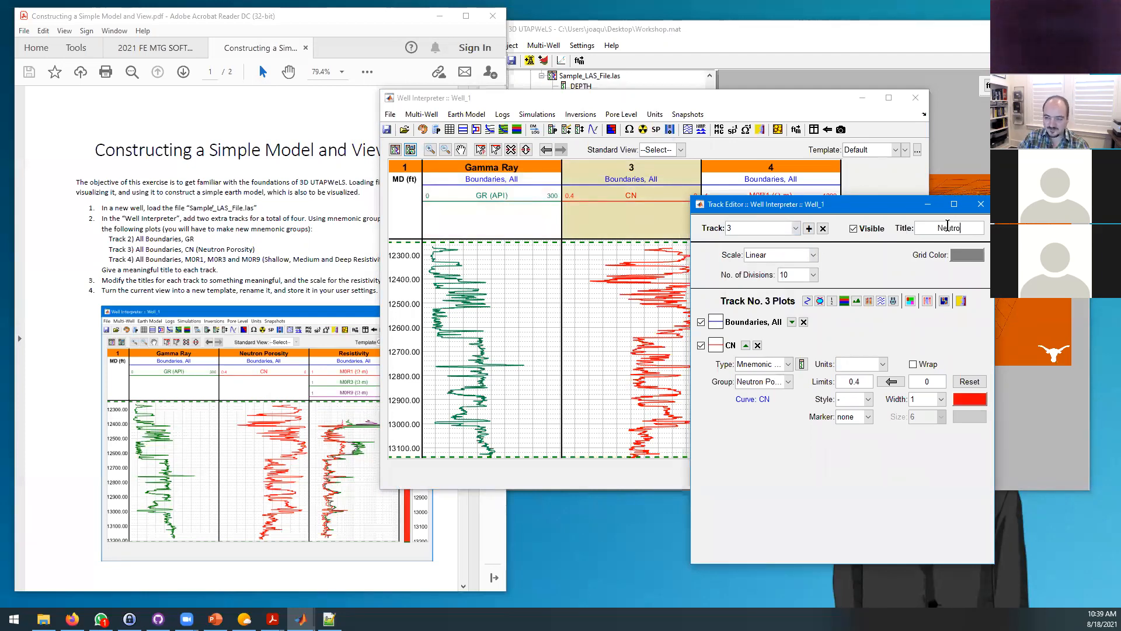
type("n Porosity")
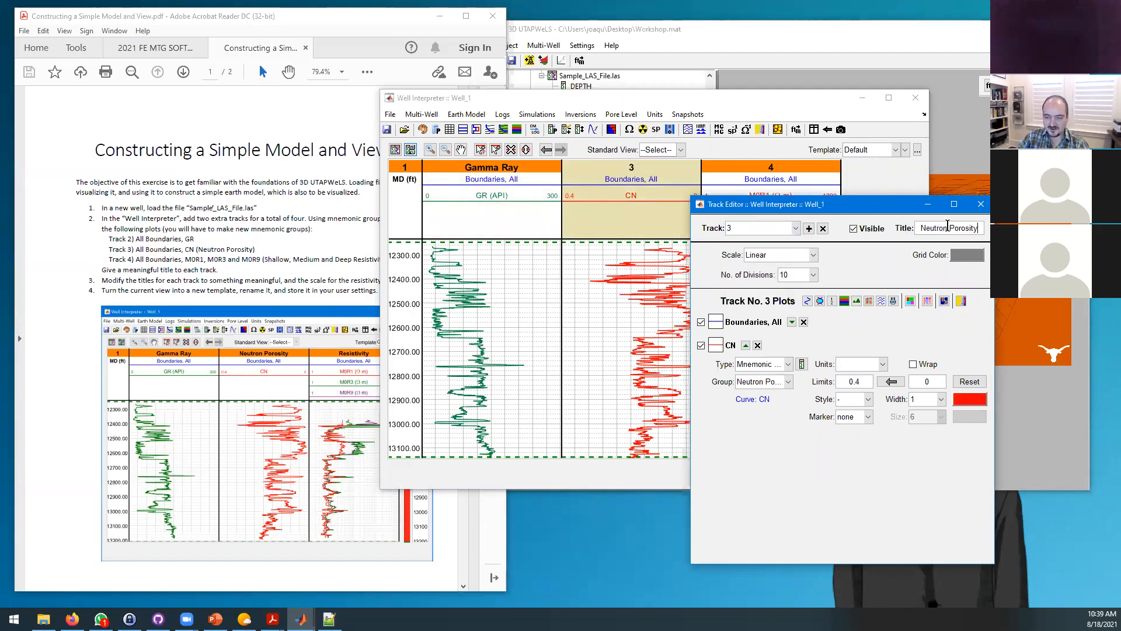
key("Return")
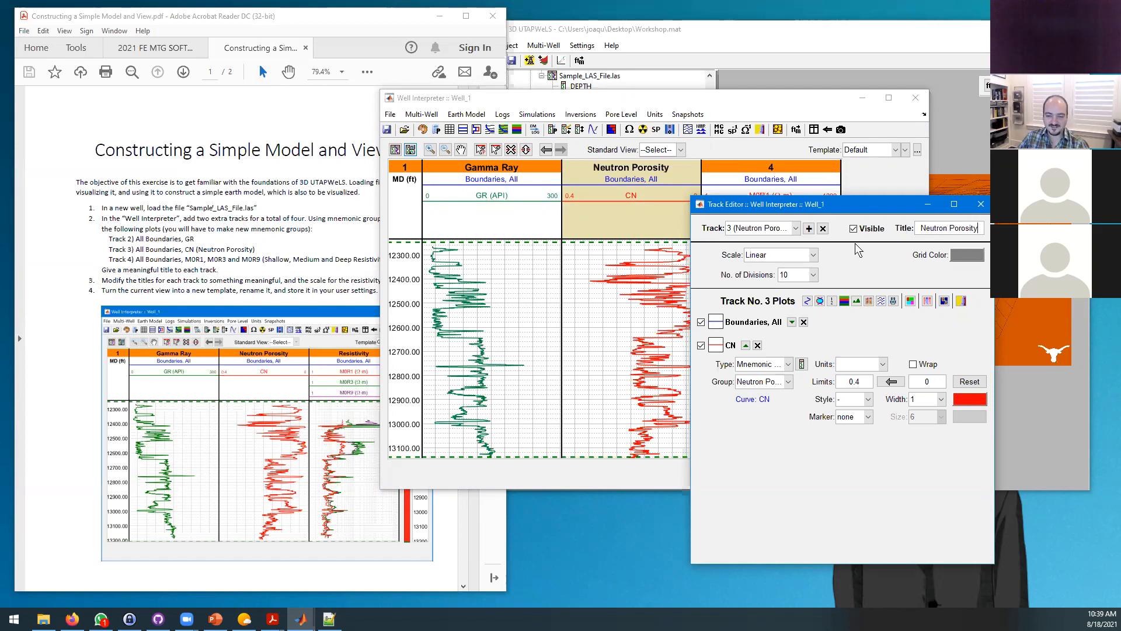
Step: Title track 4 "Resistivity" and close the Track Editor
left_click(792, 229)
left_click(761, 277)
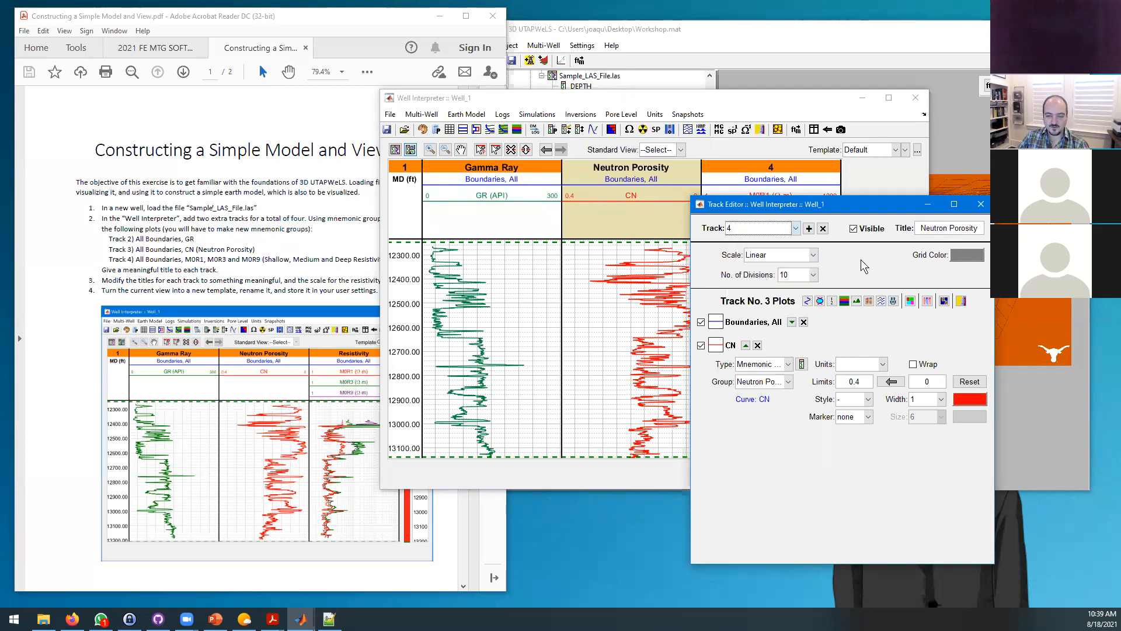
left_click(952, 227)
key("BackSpace")
type("Resistivity")
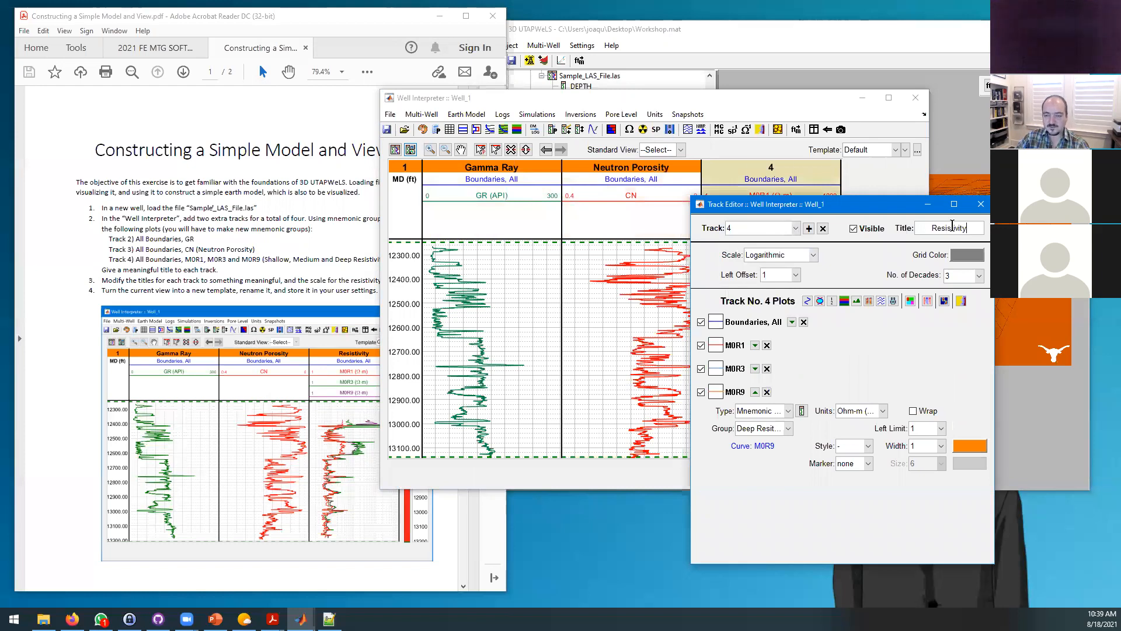
key("Return")
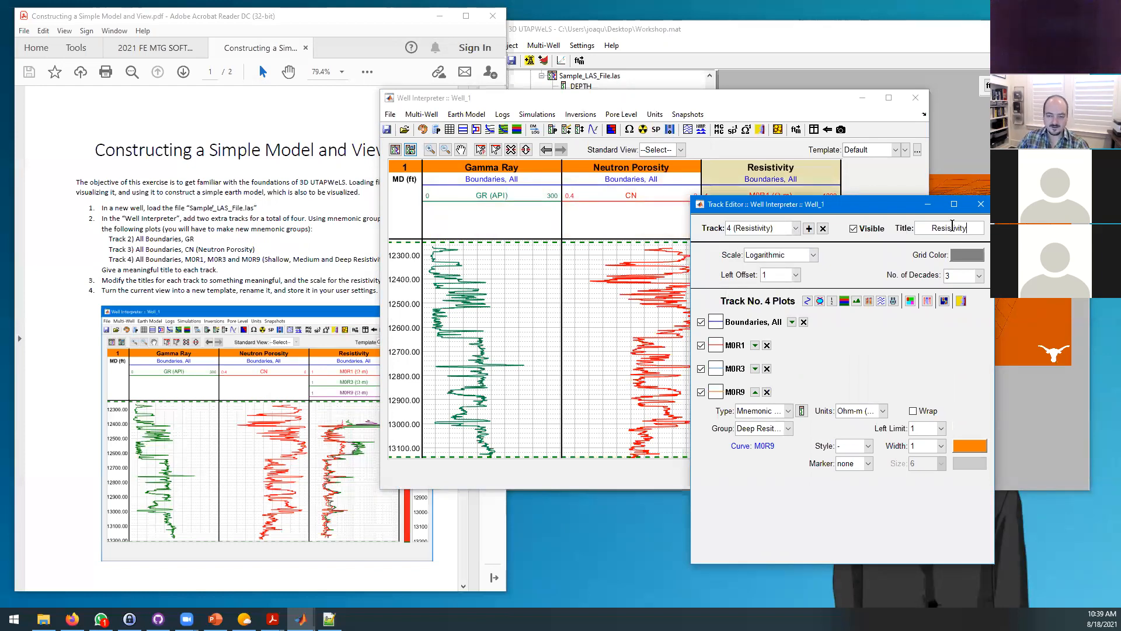
left_click_drag(869, 208, 834, 272)
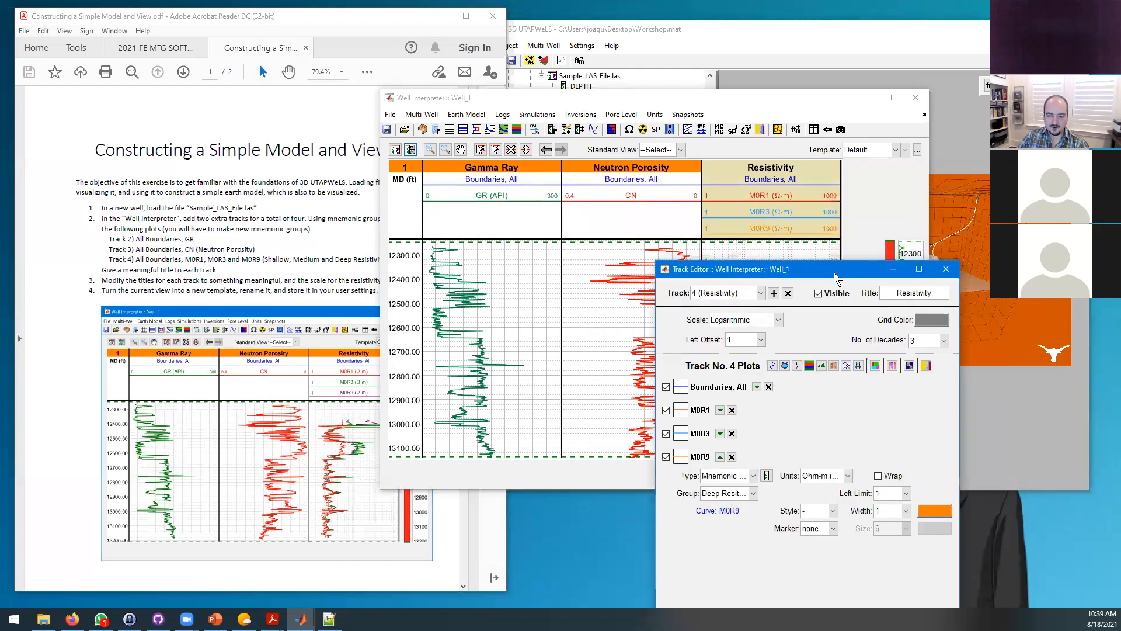
left_click(945, 269)
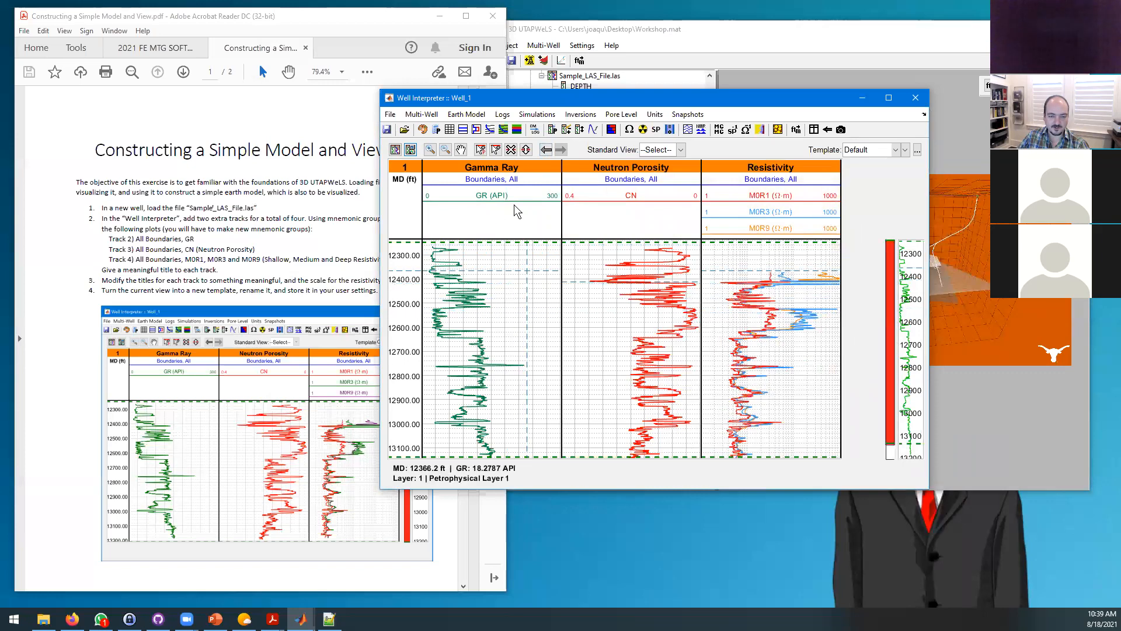
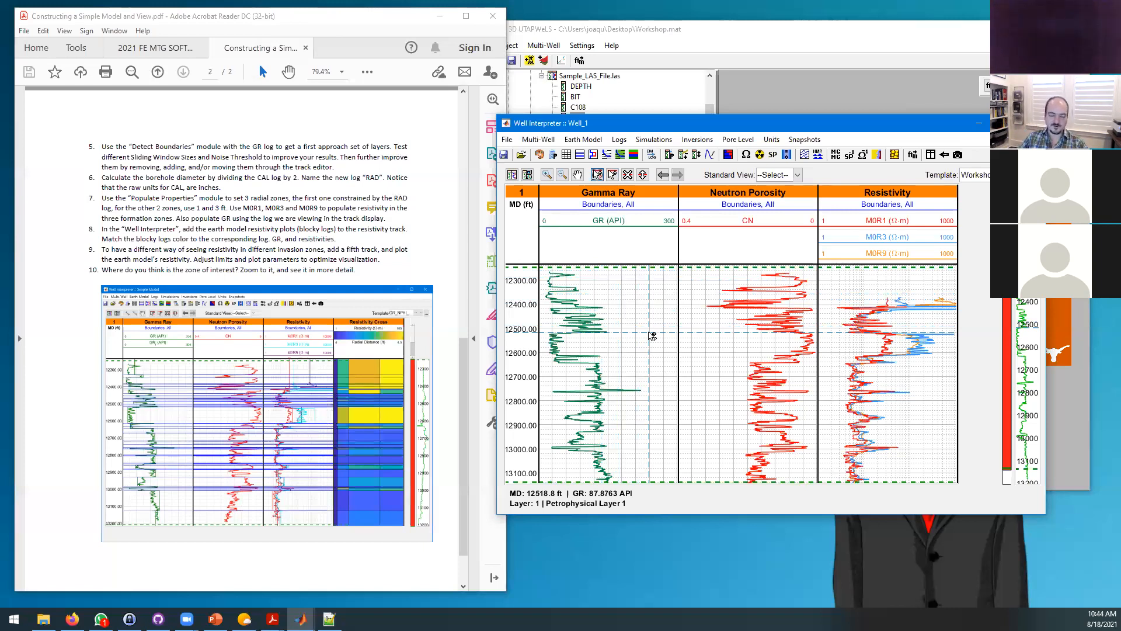
Step: Add layer boundaries at about 12,415, 12,435, 12,519, 12,642, 12,850 and 12,885 ft in the log view
left_click(649, 332)
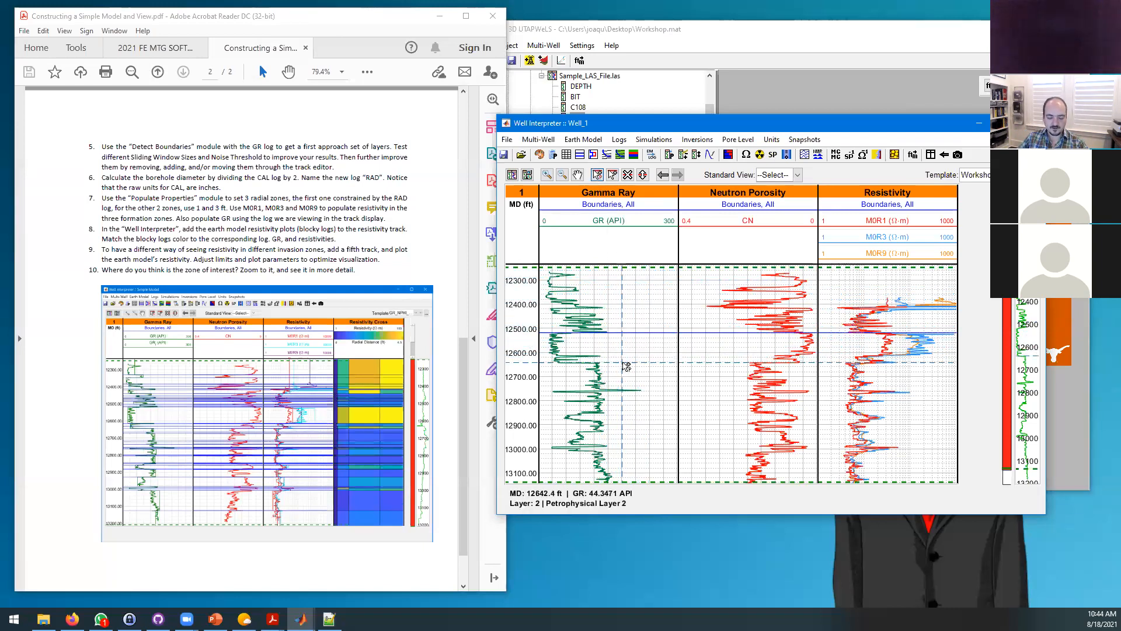
left_click(663, 362)
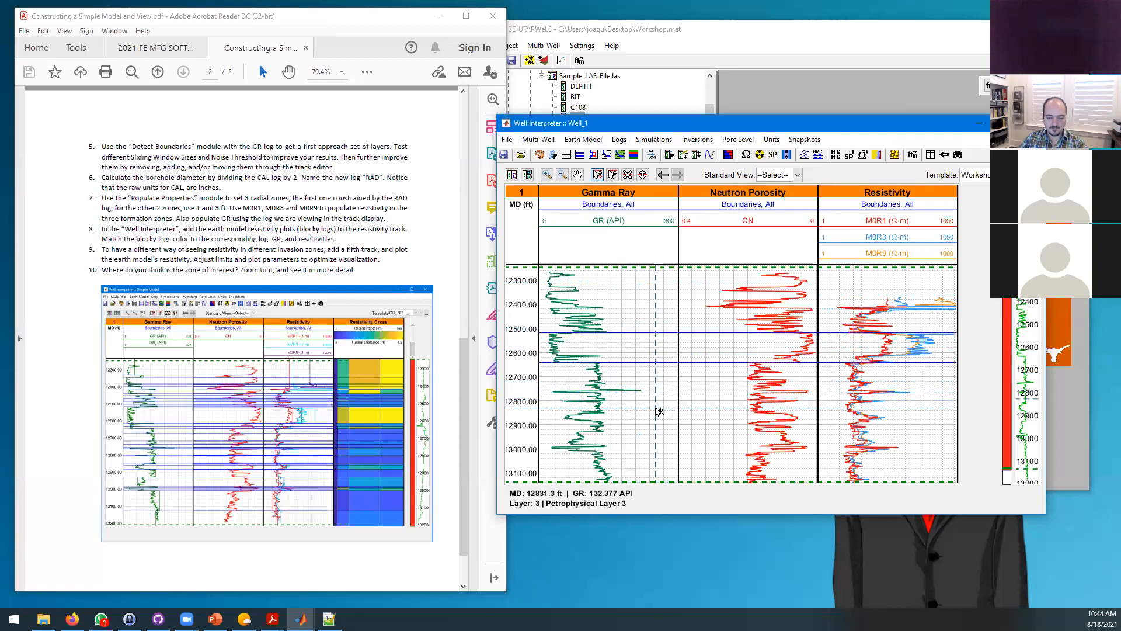
left_click(665, 412)
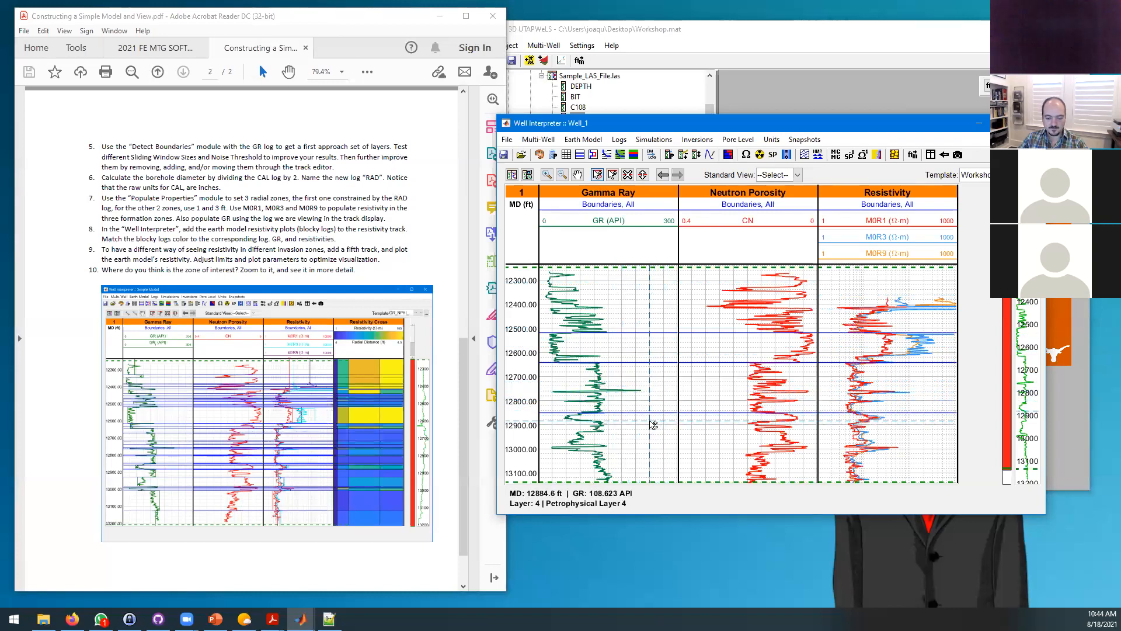
left_click(657, 420)
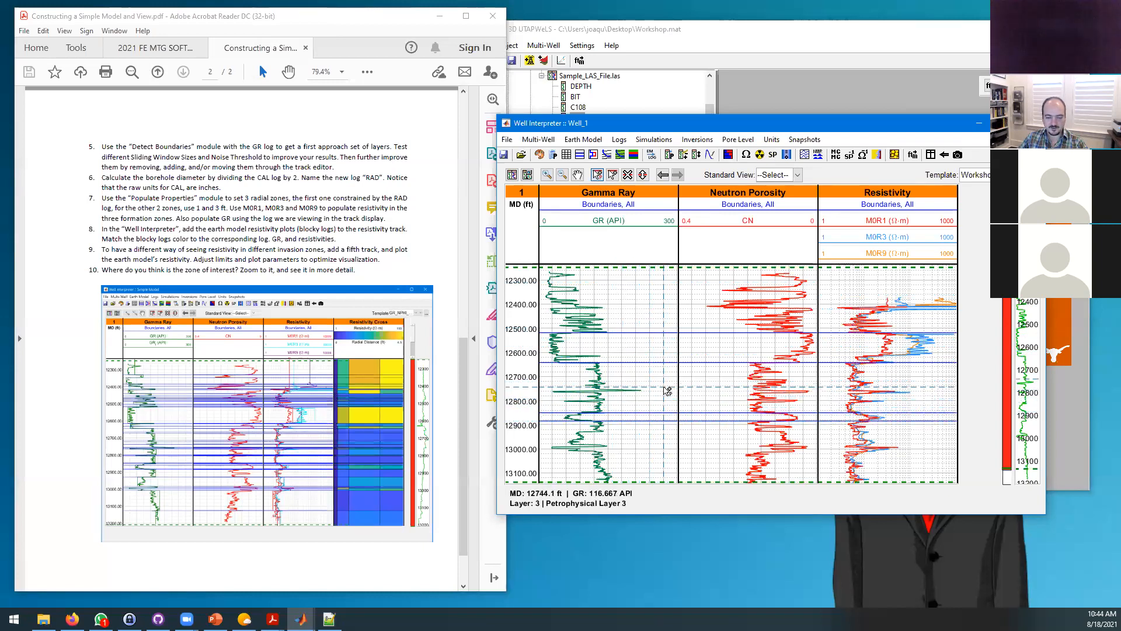
left_click(642, 313)
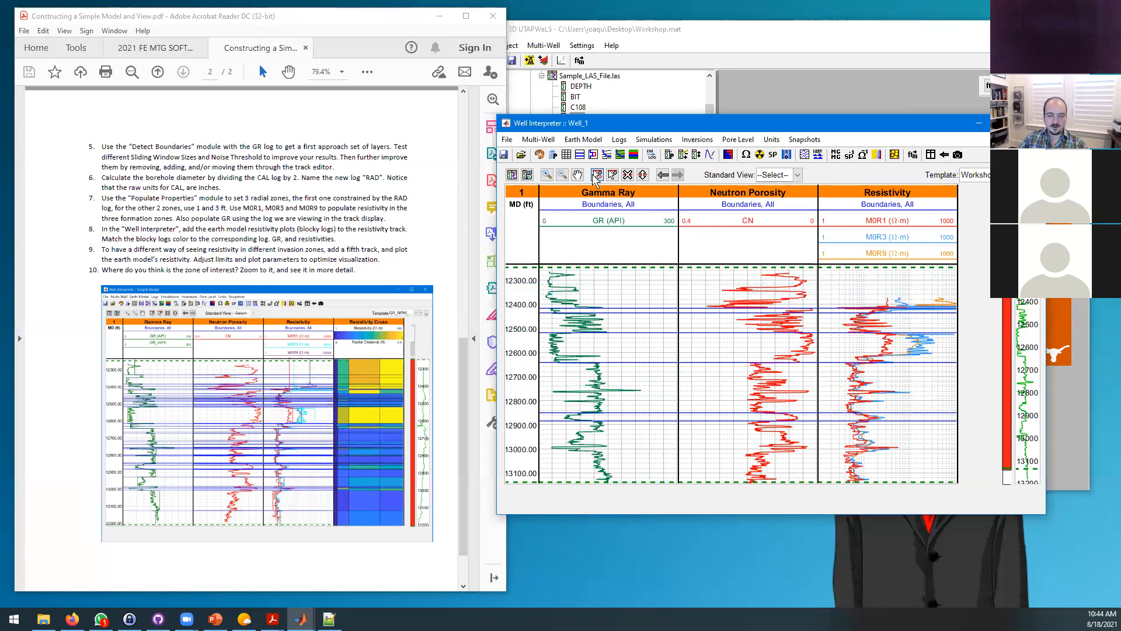
Step: Move the uppermost added boundary up to about 12,398 ft, and delete it along with the boundaries between about 12,500 and 12,650 ft
left_click(642, 174)
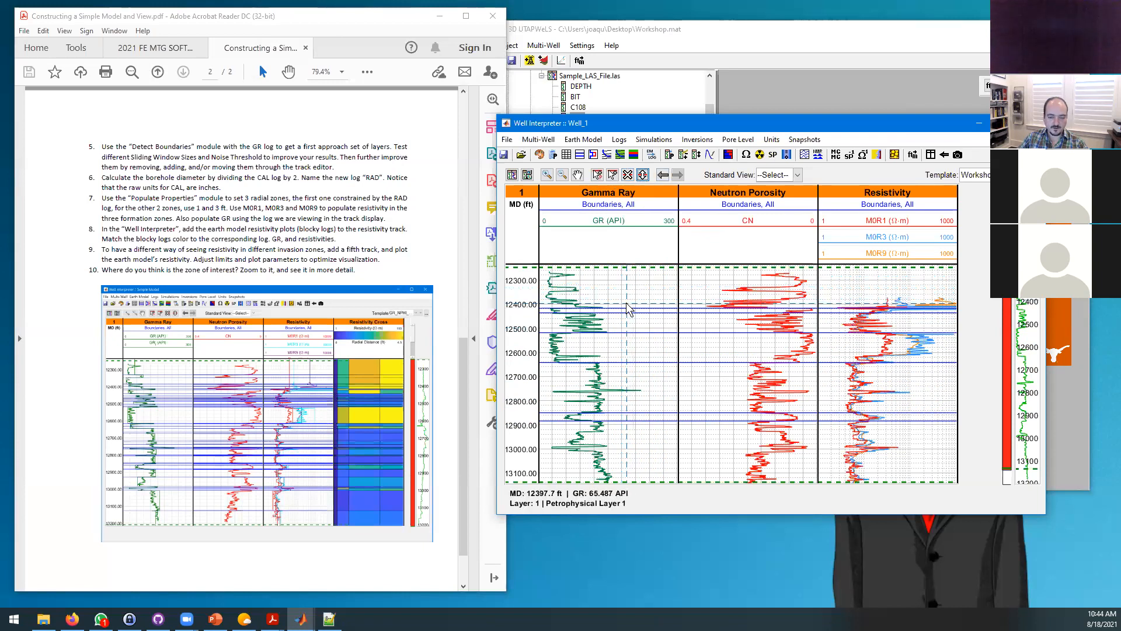
left_click_drag(624, 308, 626, 303)
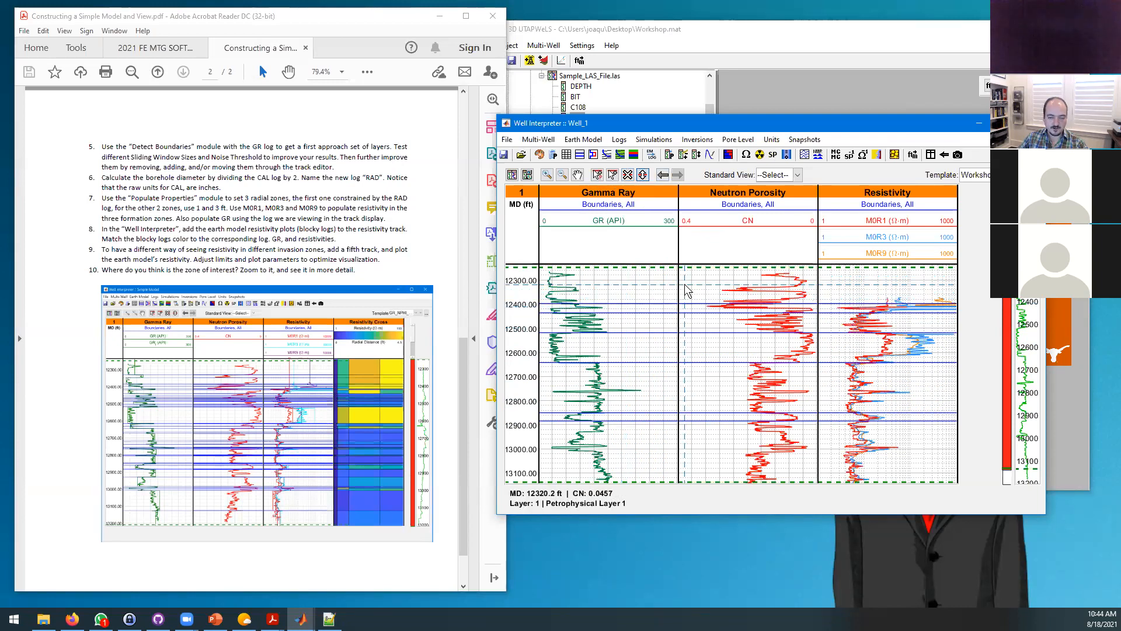
left_click(628, 175)
left_click(637, 304)
left_click_drag(652, 321, 649, 376)
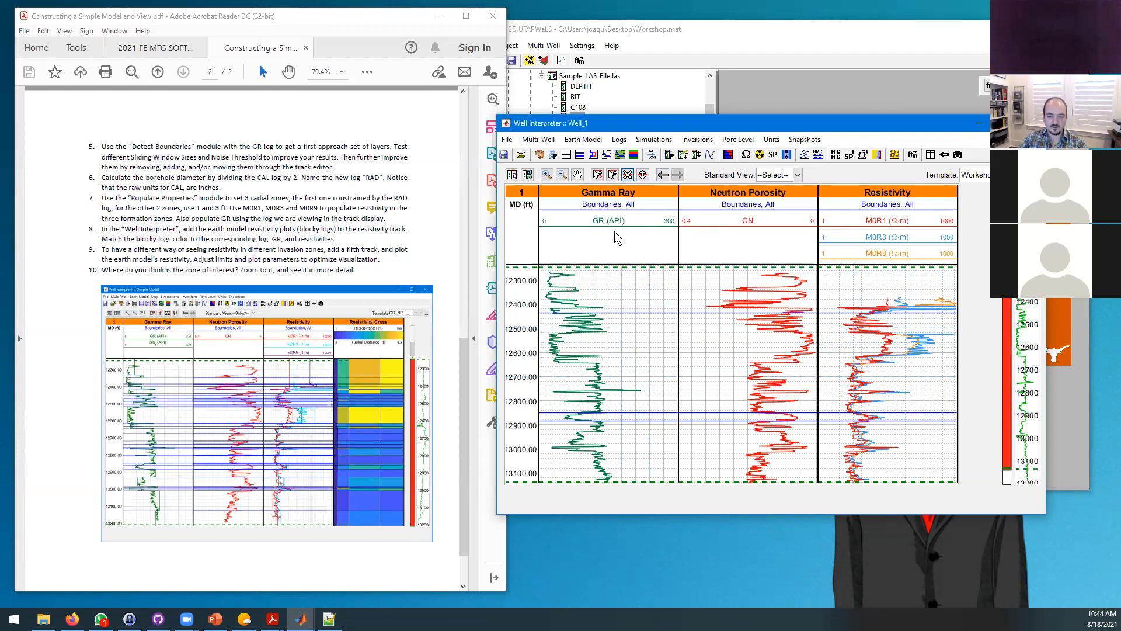
left_click(629, 178)
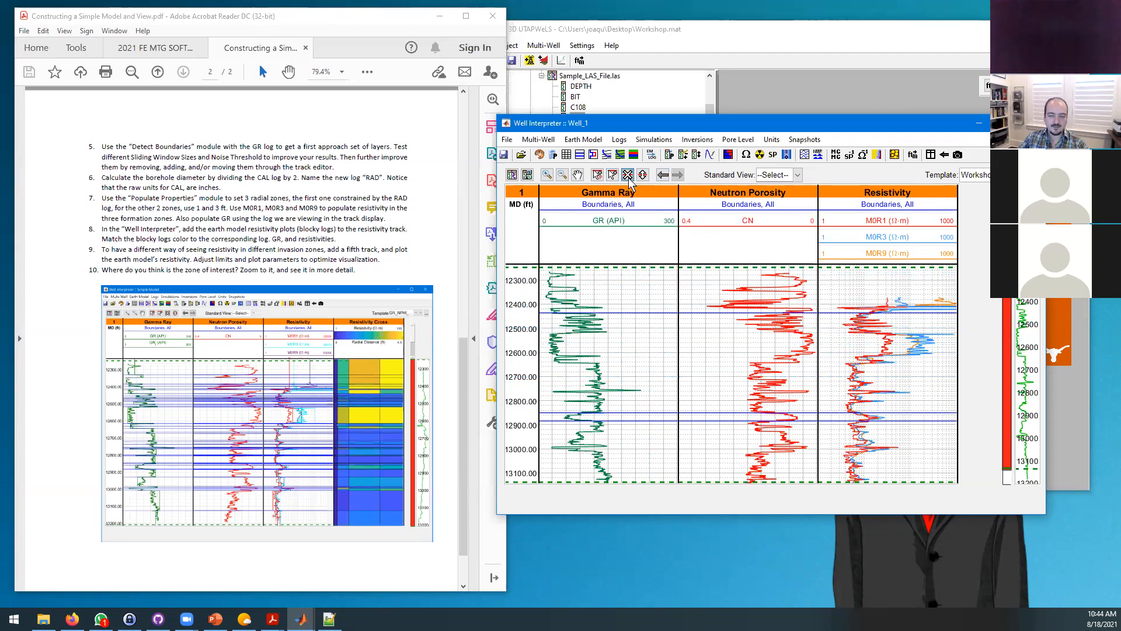
Step: Undo and redo the recent boundary deletions, first a single change and after that several in a row
left_click(663, 174)
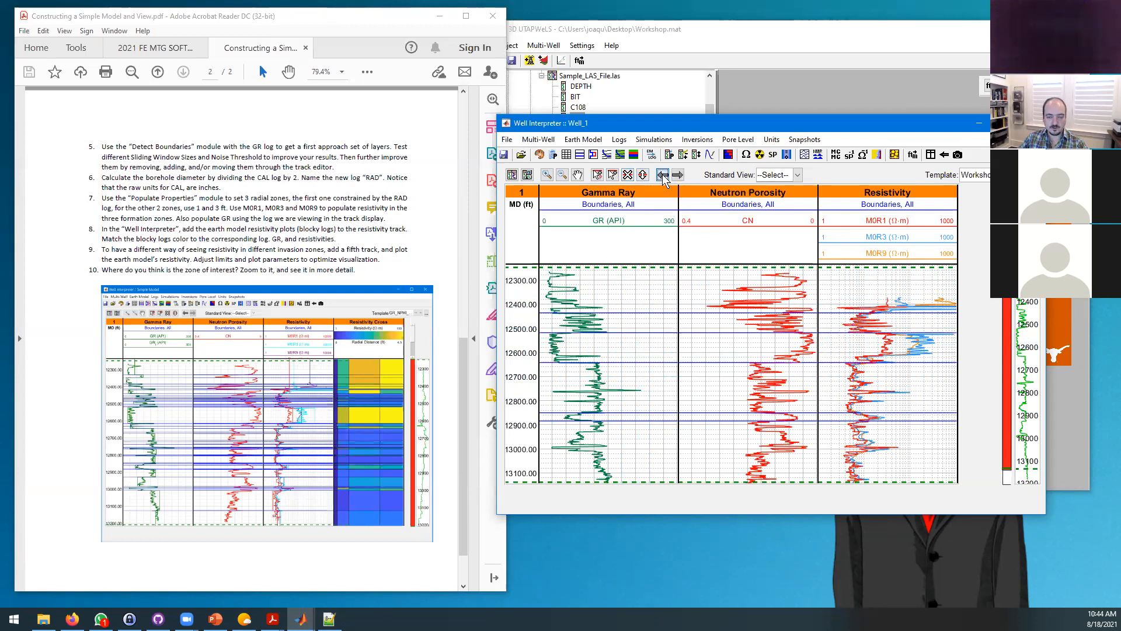
left_click(678, 175)
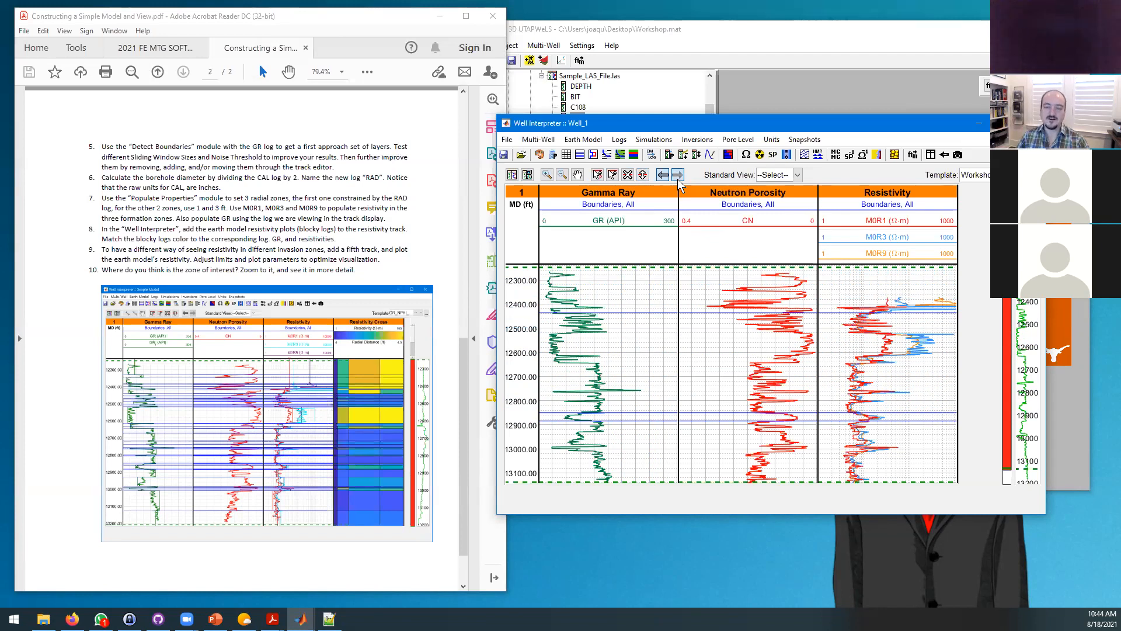
left_click(662, 176)
left_click(663, 175)
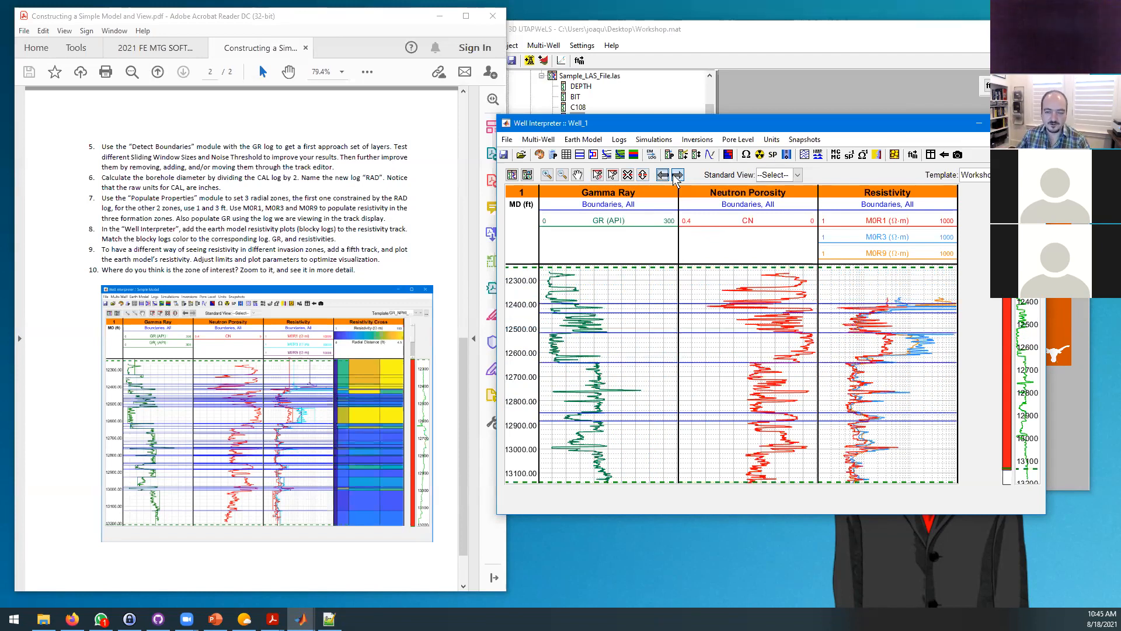
left_click(677, 175)
left_click(678, 175)
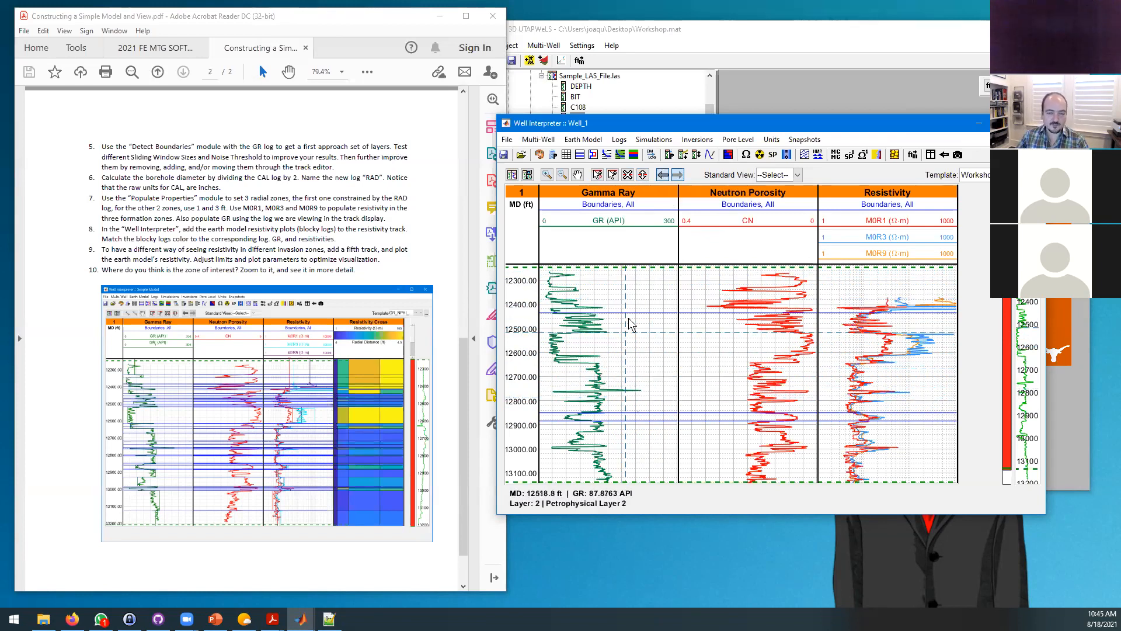
Step: Open the earth model's Detect Boundaries module and add the GR gamma ray log to the logs used for detection
left_click(580, 154)
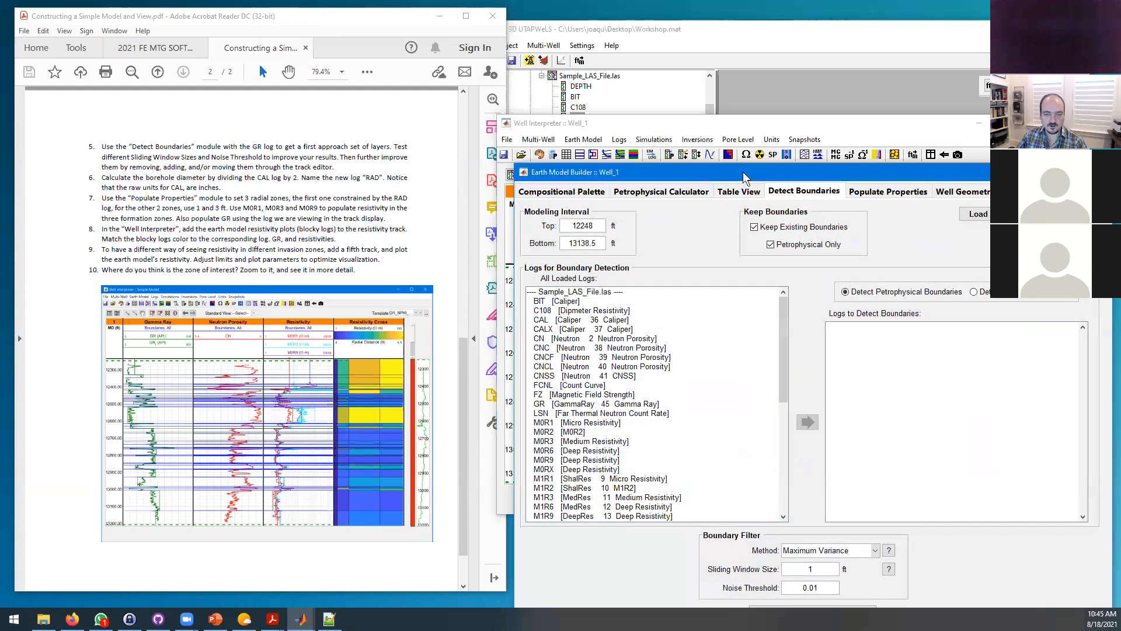
left_click_drag(734, 165, 675, 74)
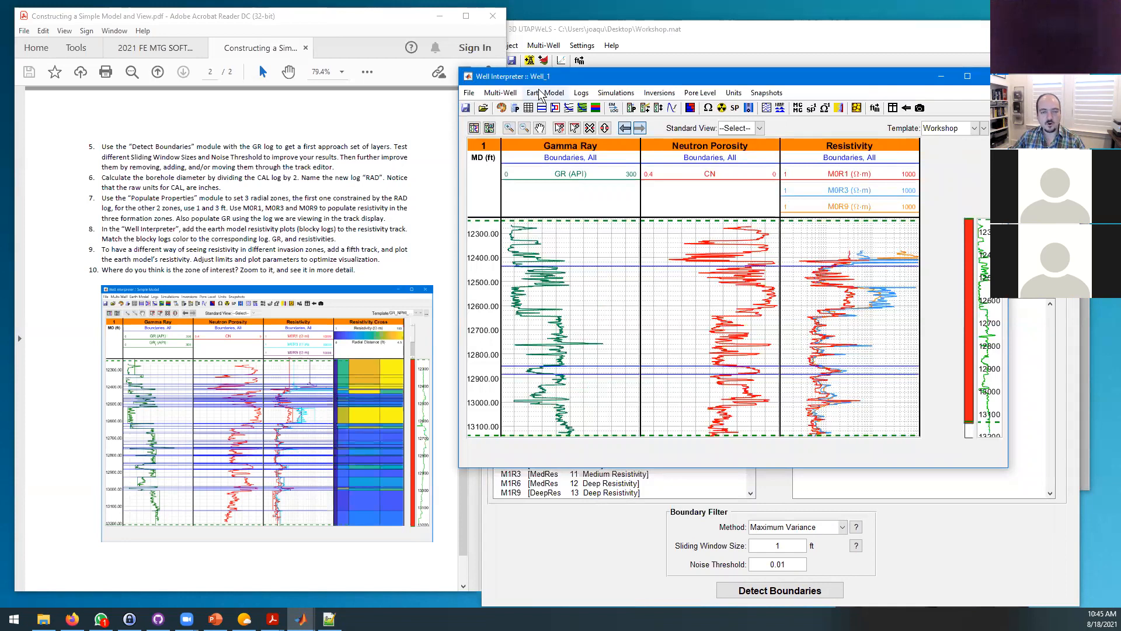
left_click(541, 93)
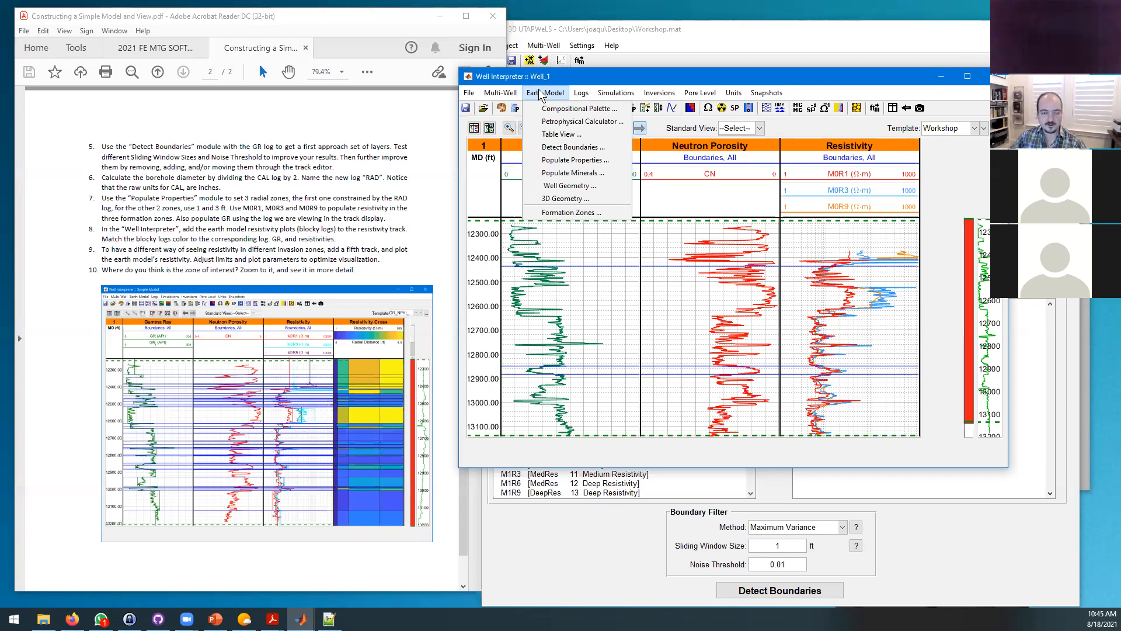
left_click(561, 147)
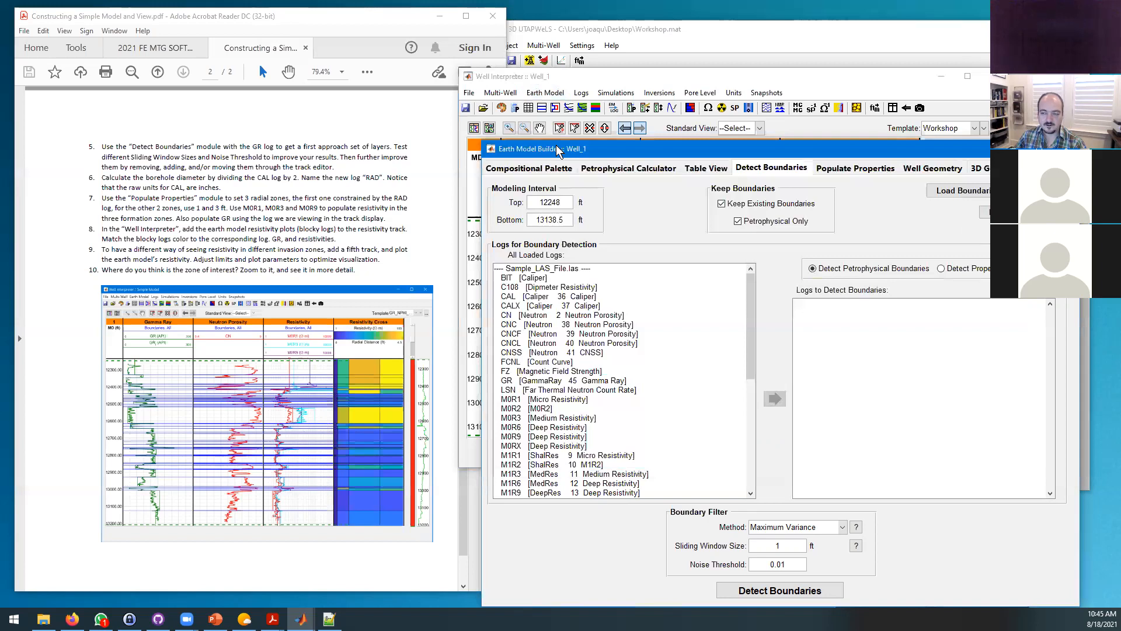
left_click_drag(680, 154, 698, 140)
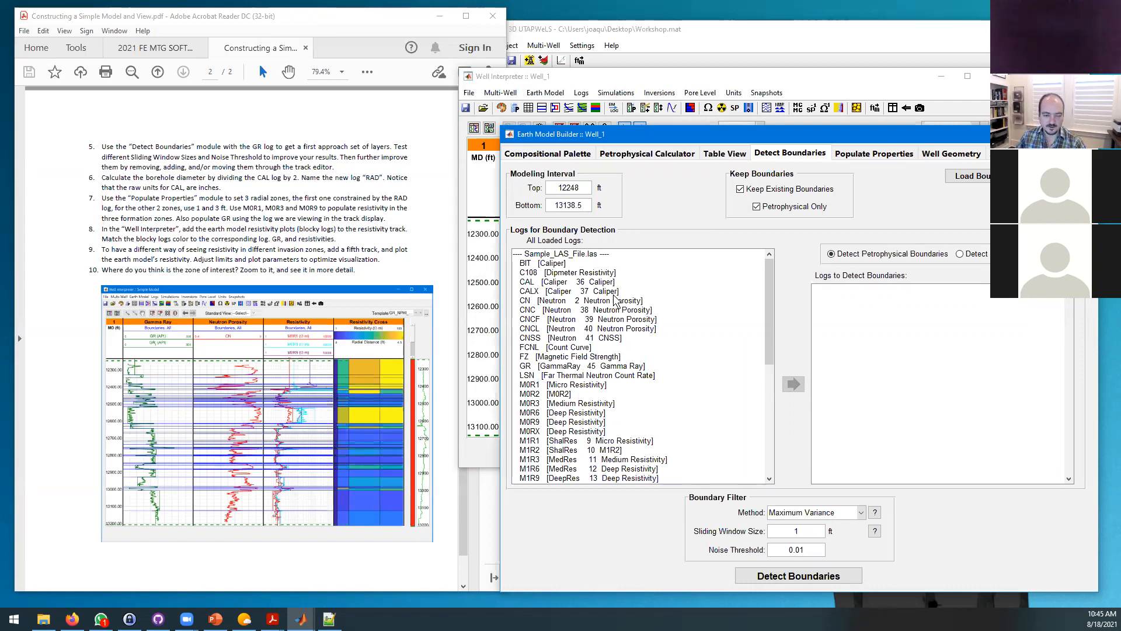
double_click(565, 368)
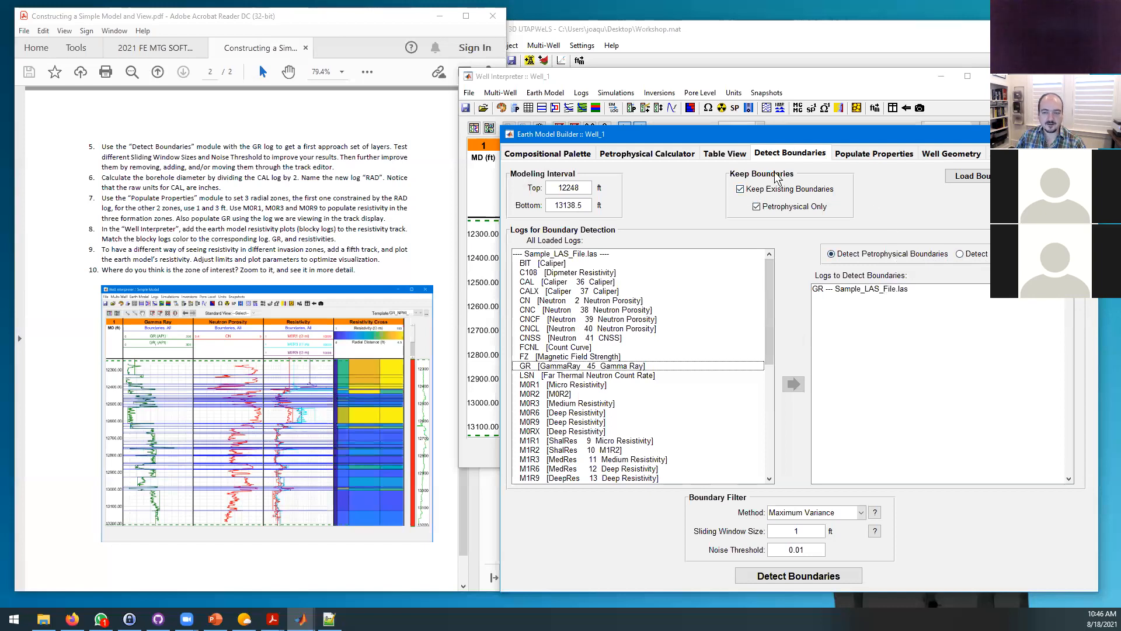
Step: Arrange the log view beside the Earth Model Builder and turn off keeping existing boundaries
left_click(743, 81)
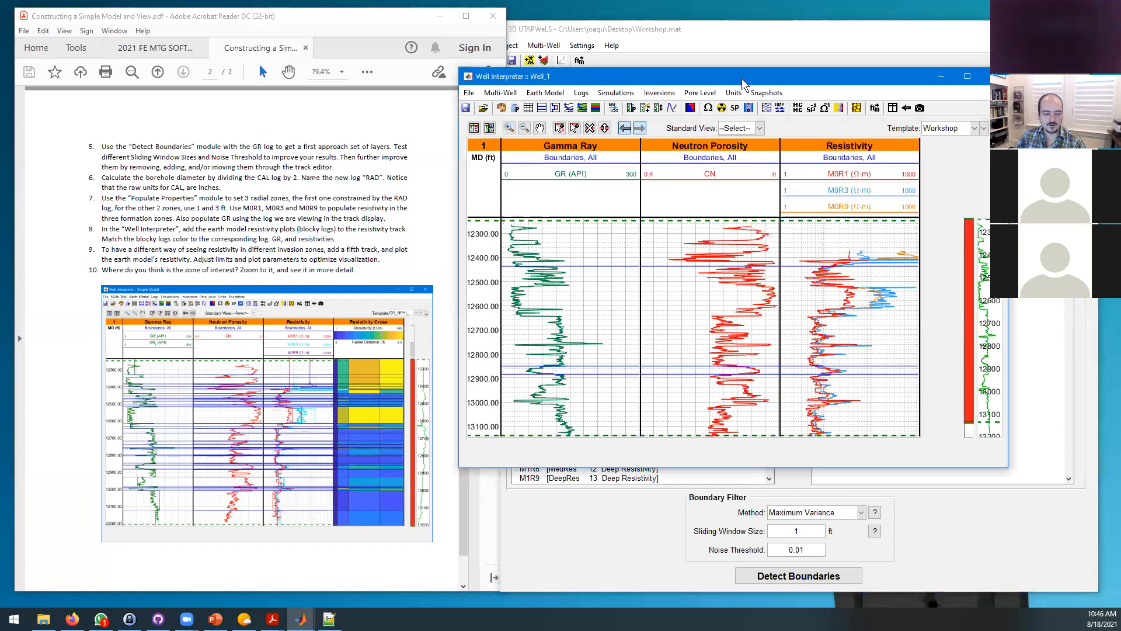
left_click_drag(743, 82, 347, 91)
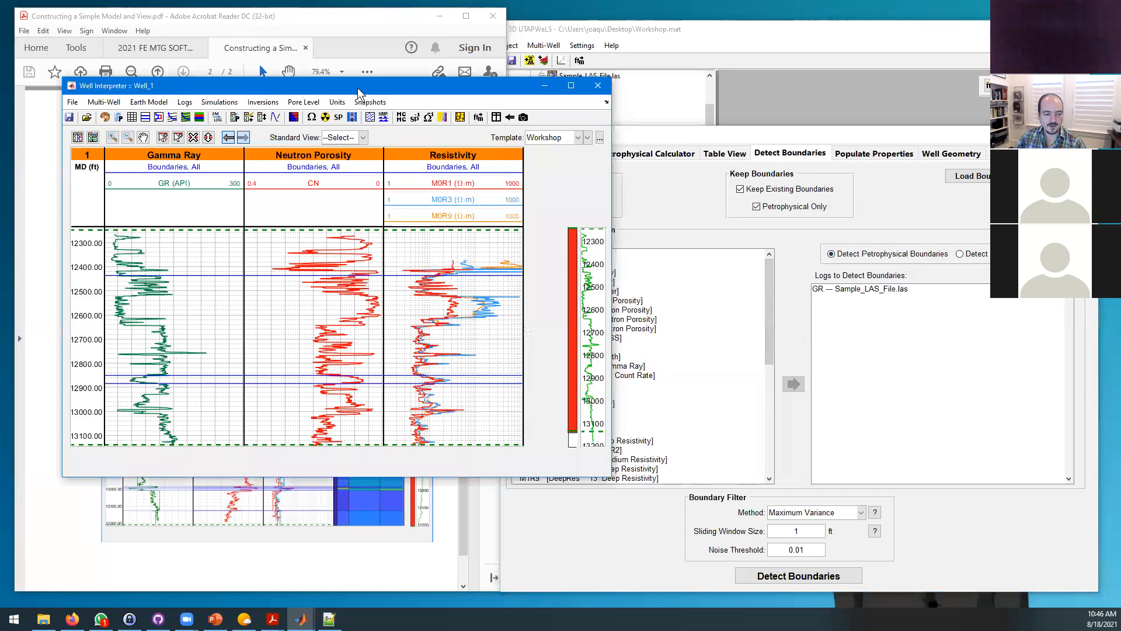
left_click(741, 138)
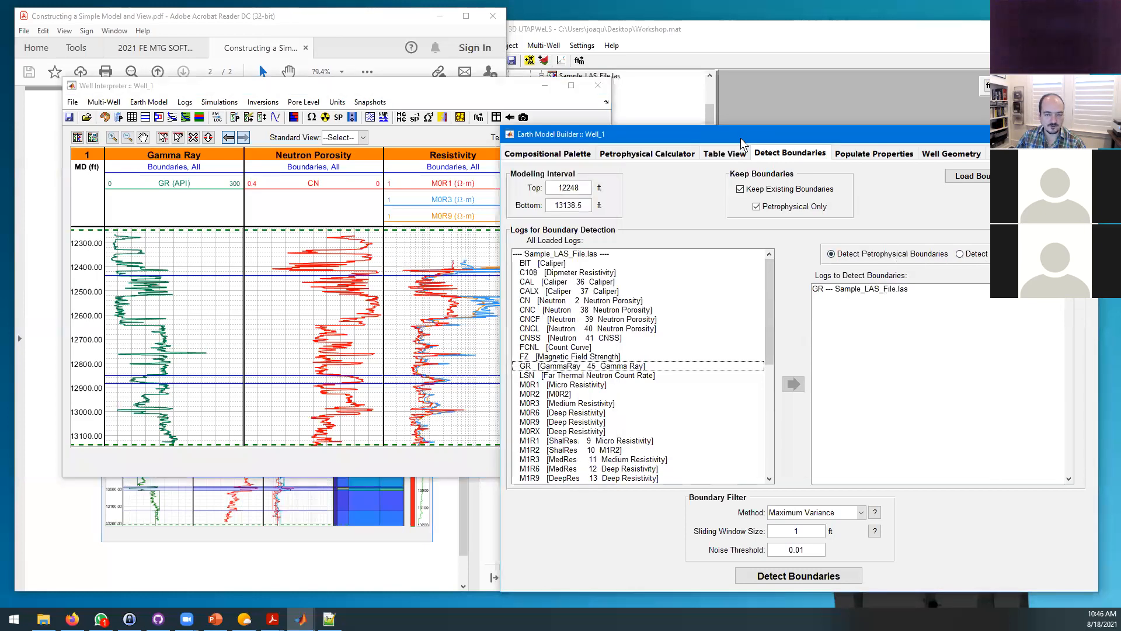
left_click(767, 191)
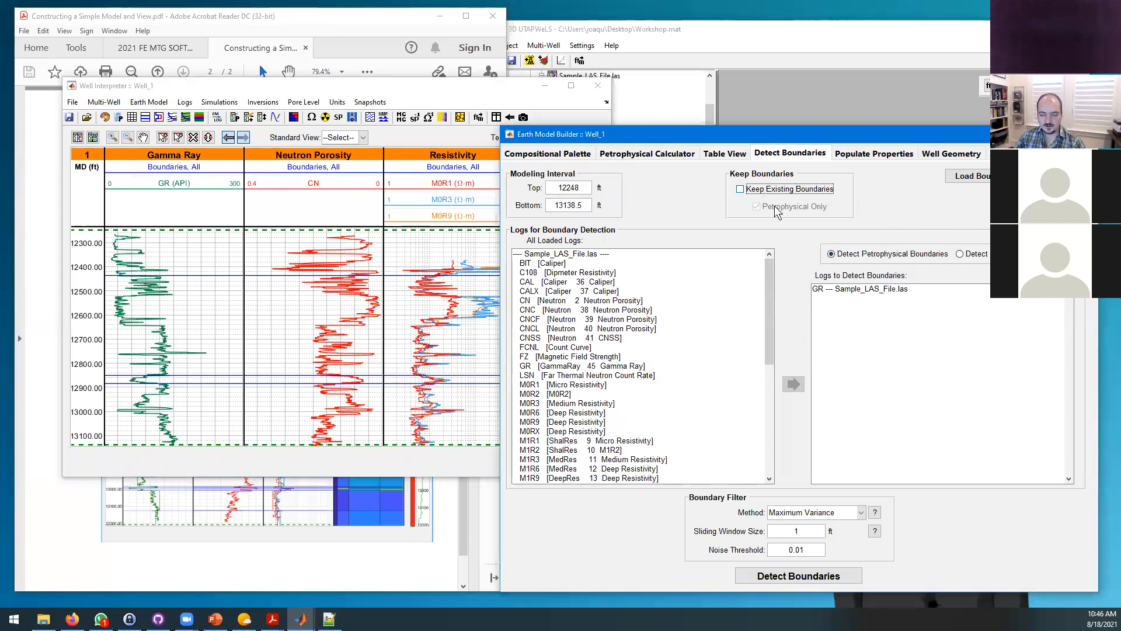
left_click(784, 322)
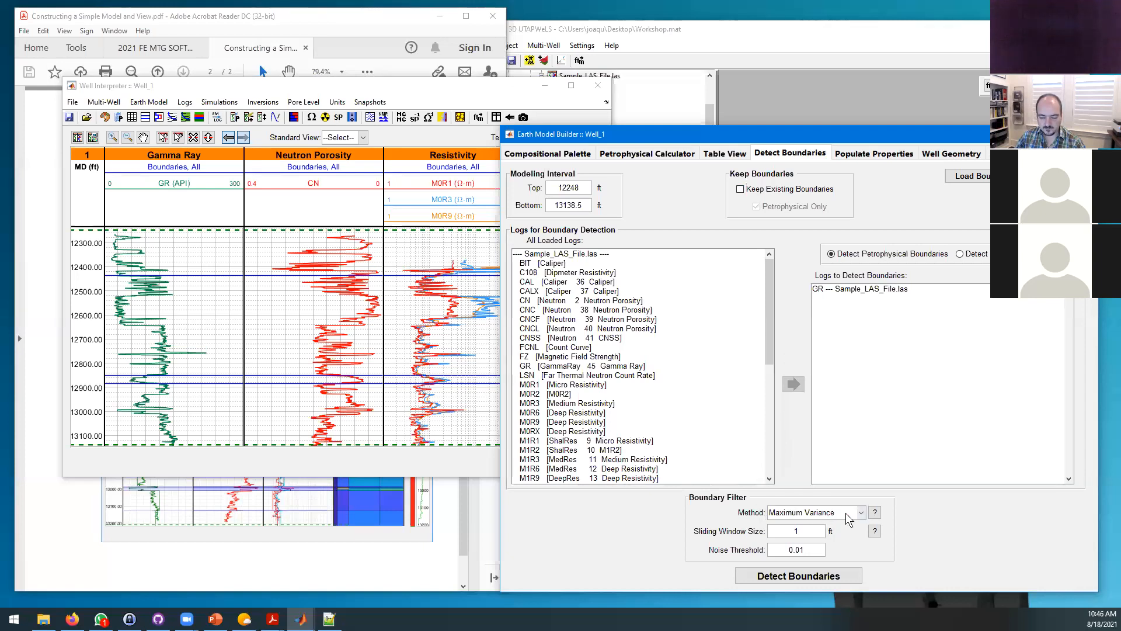
Step: Review the available boundary filter methods and their help descriptions, leaving Maximum Variance selected
mouse_move(874, 514)
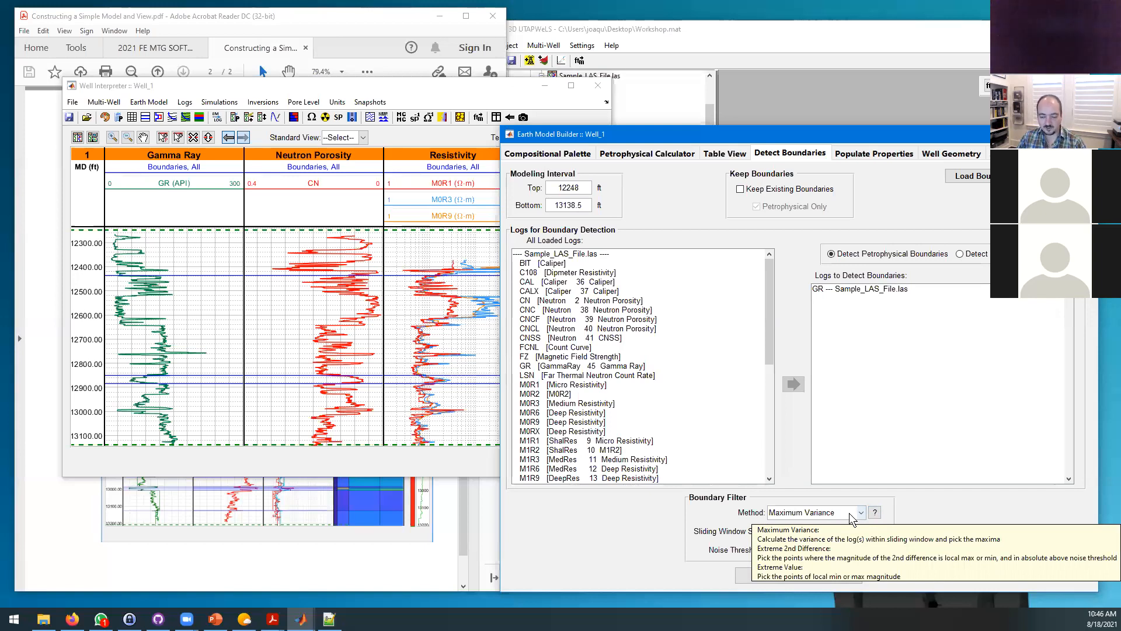
left_click(849, 512)
left_click(849, 513)
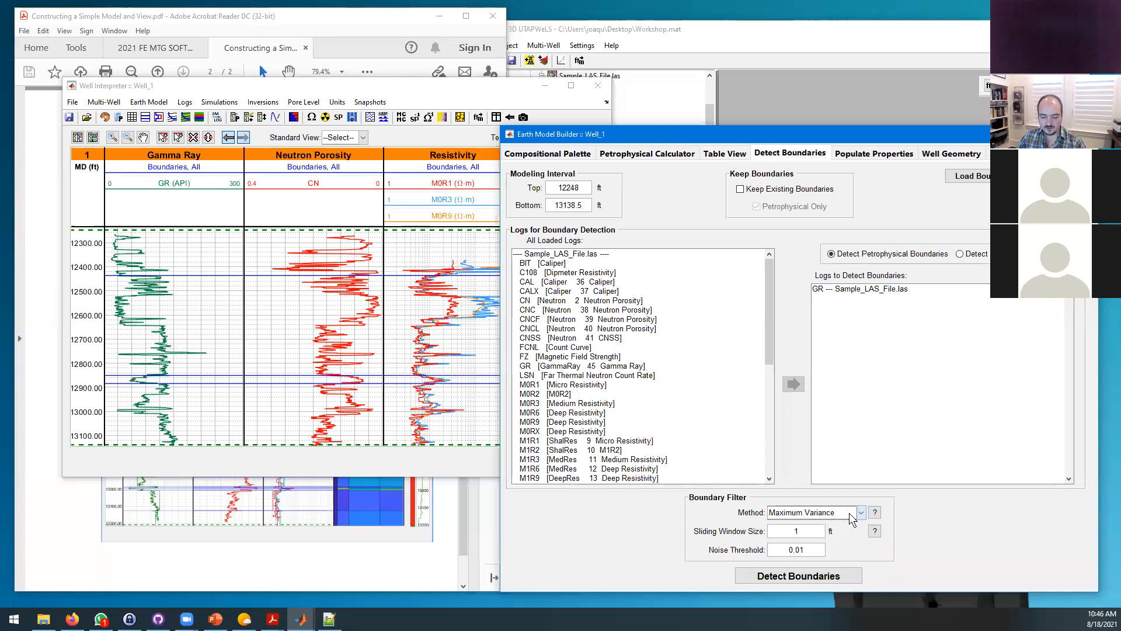
left_click(853, 511)
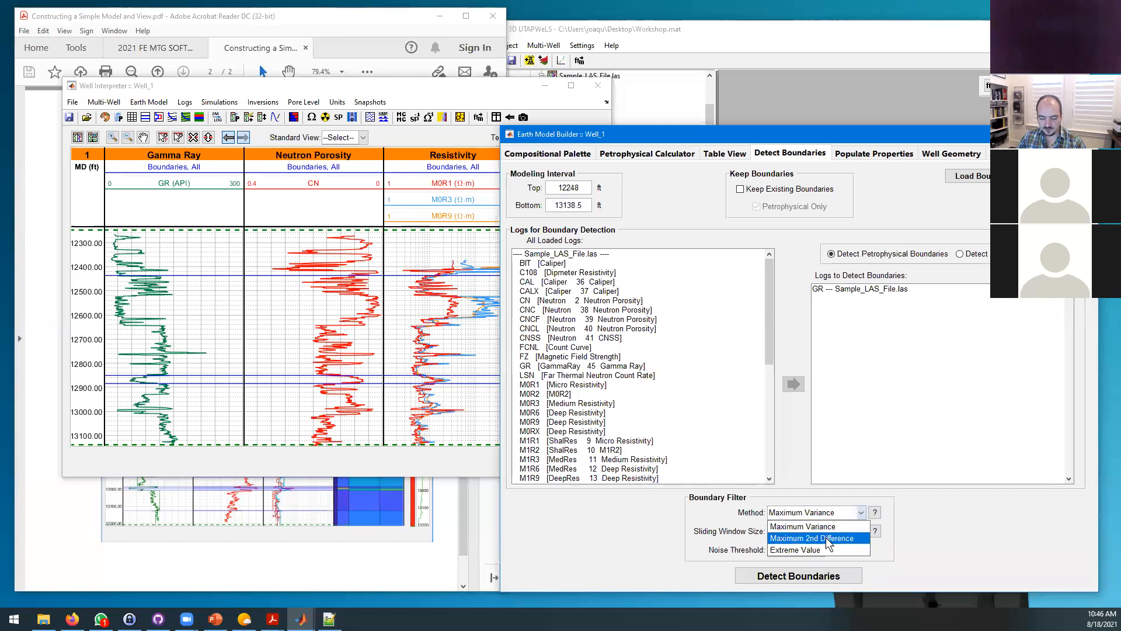
left_click(863, 514)
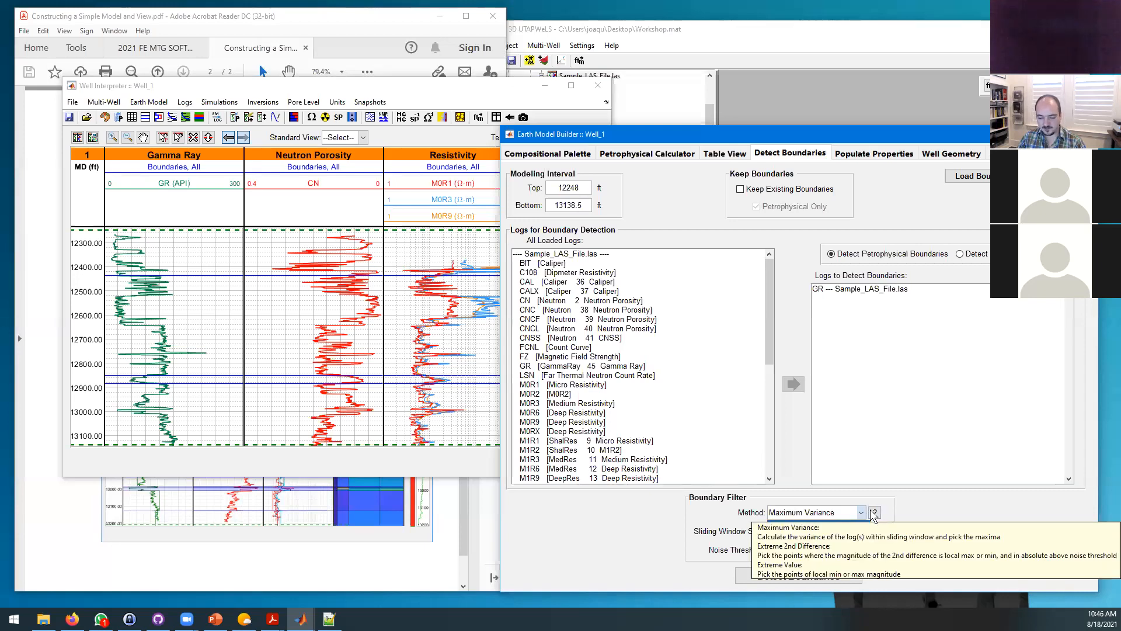
left_click(875, 513)
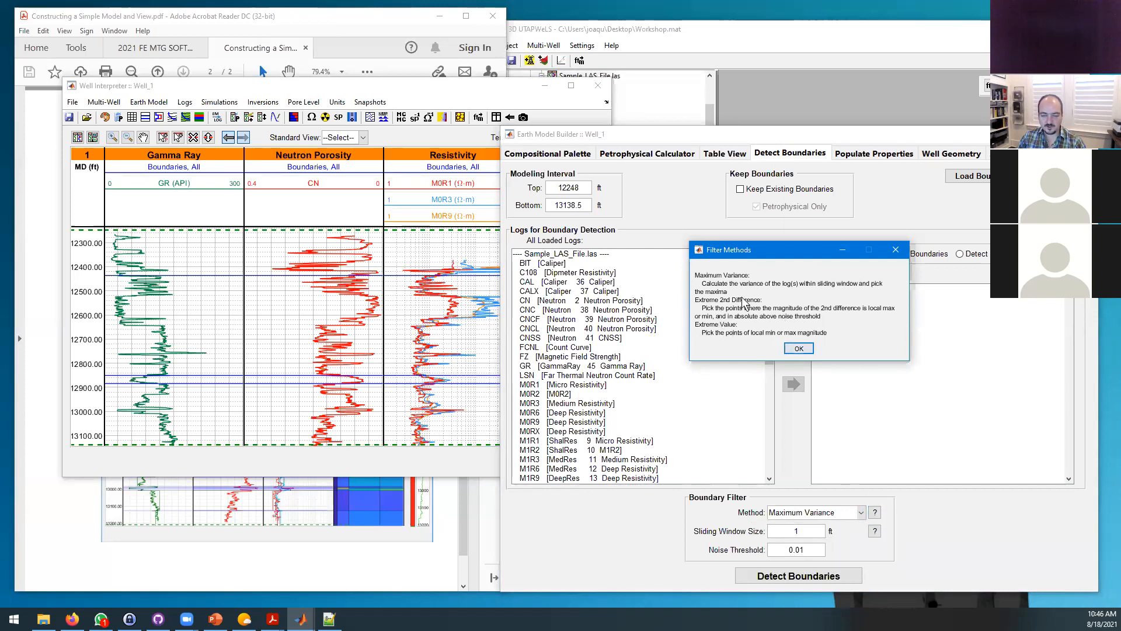
left_click(799, 349)
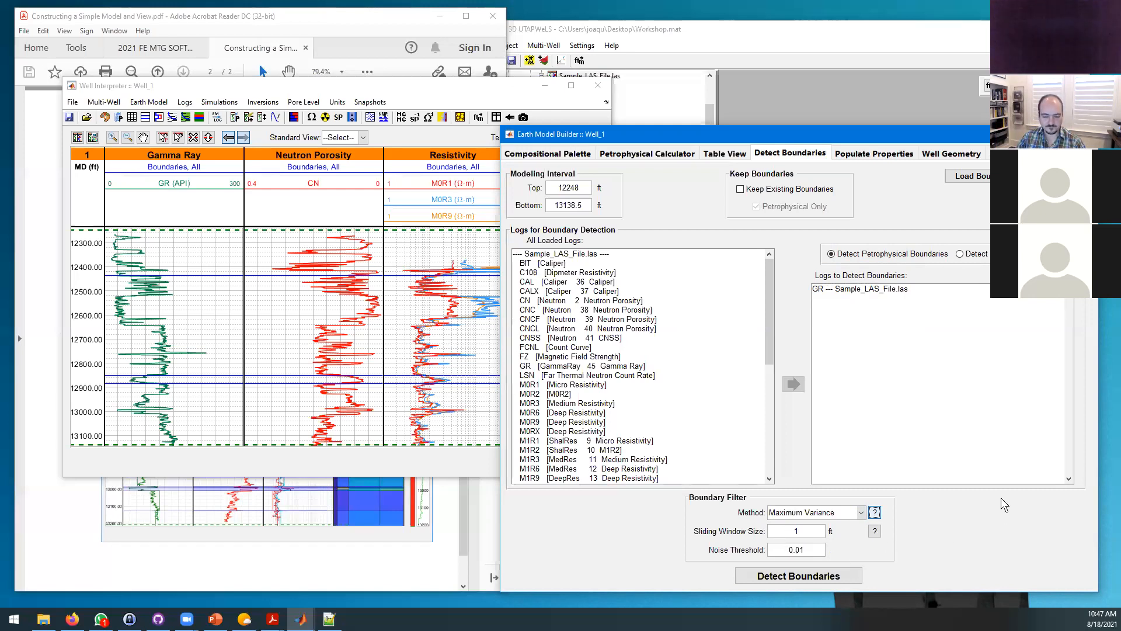
Step: Detect boundaries with the noise threshold at 0.01, then set it to 0.1 and detect again
left_click(805, 572)
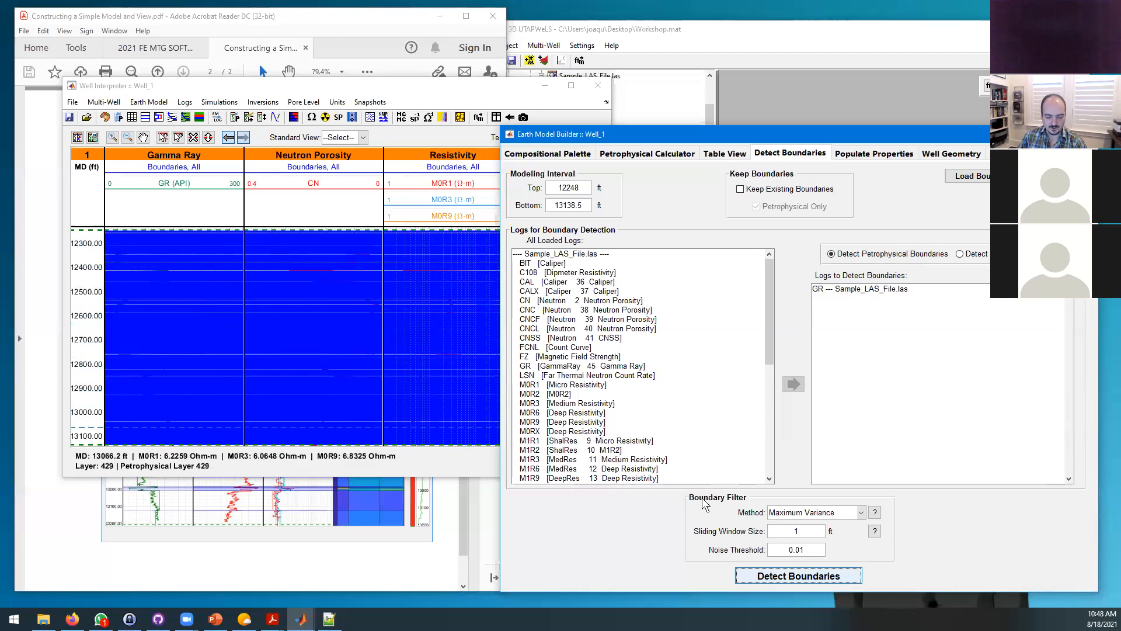
left_click(798, 550)
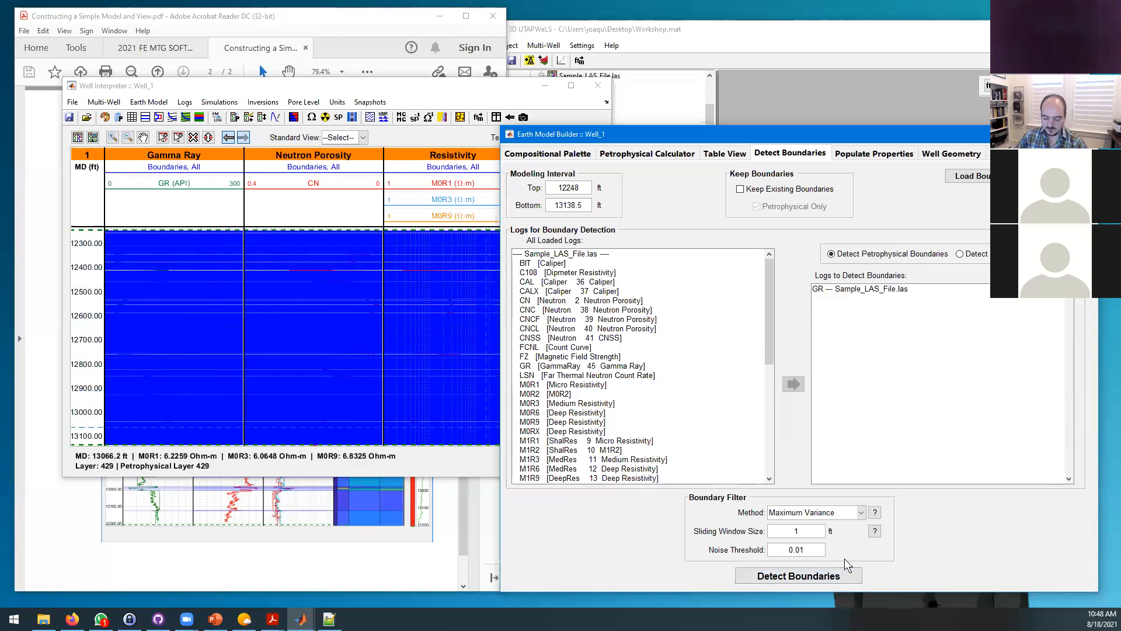
key("BackSpace")
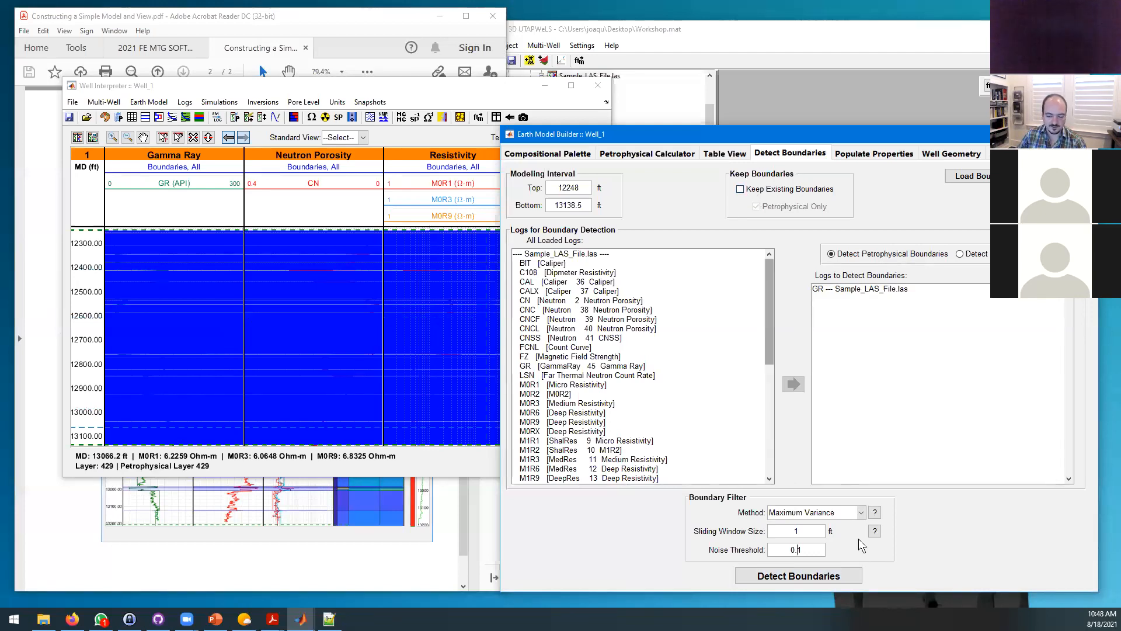
left_click(782, 580)
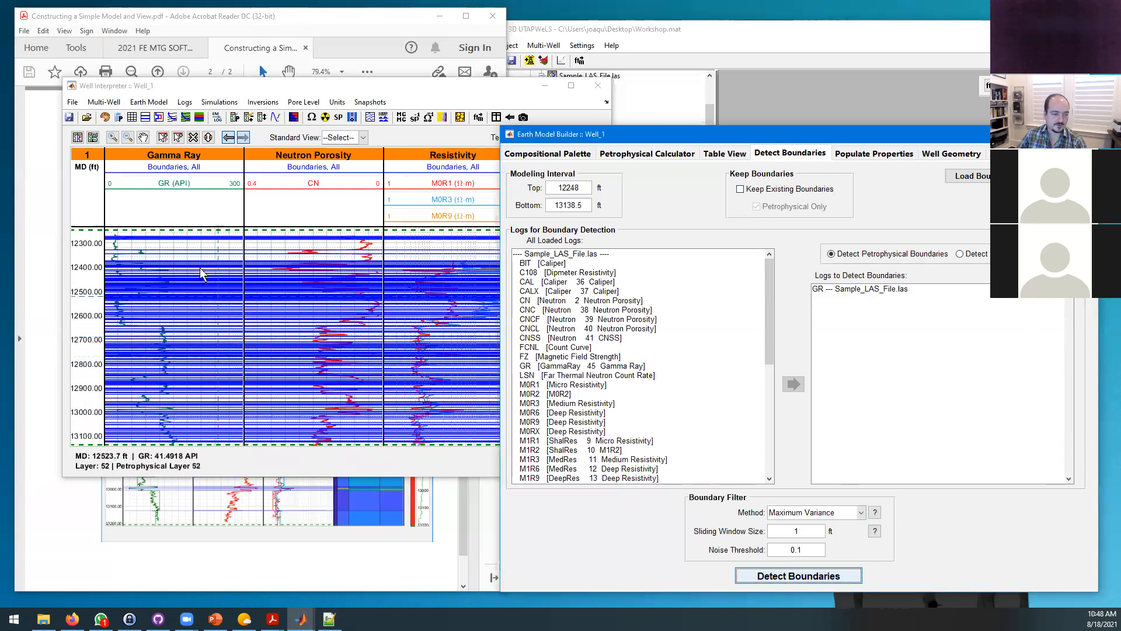
Step: Examine how the detected boundaries match the Gamma Ray curve at closer scale between about 12,300 and 12,770 ft
left_click(113, 137)
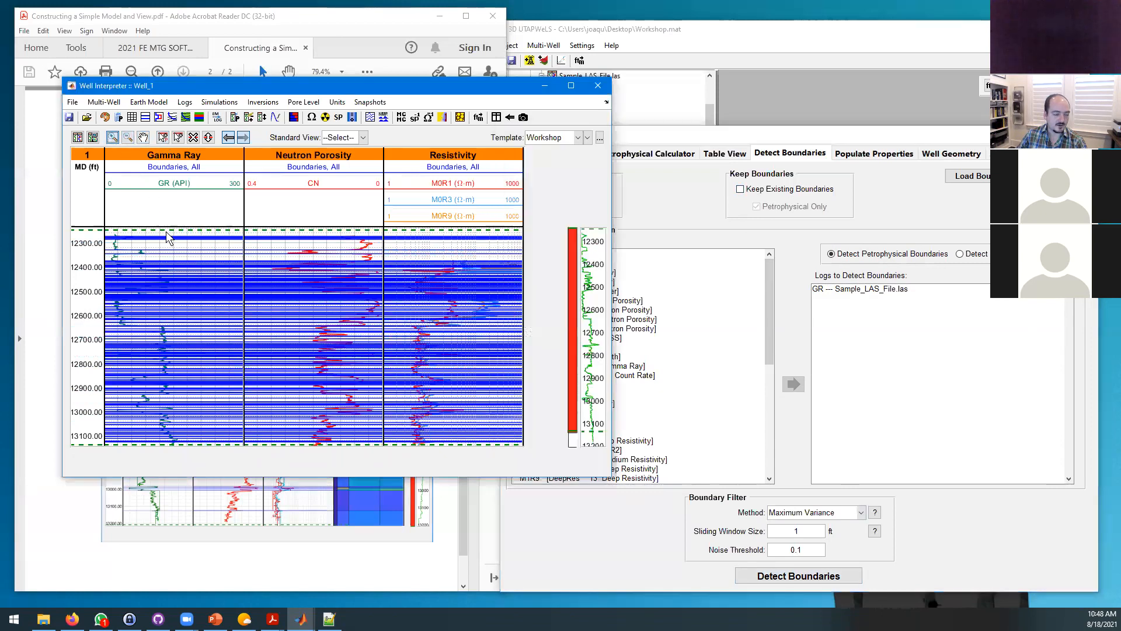
left_click_drag(201, 311, 201, 312)
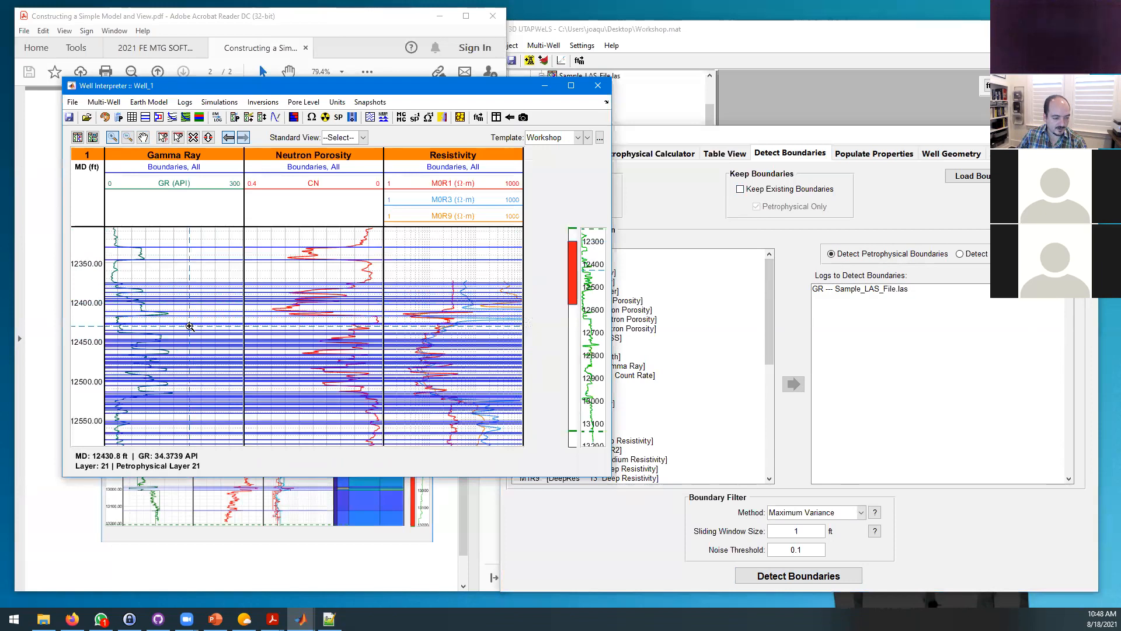
scroll(189, 324, "down", 2)
scroll(190, 327, "down", 1)
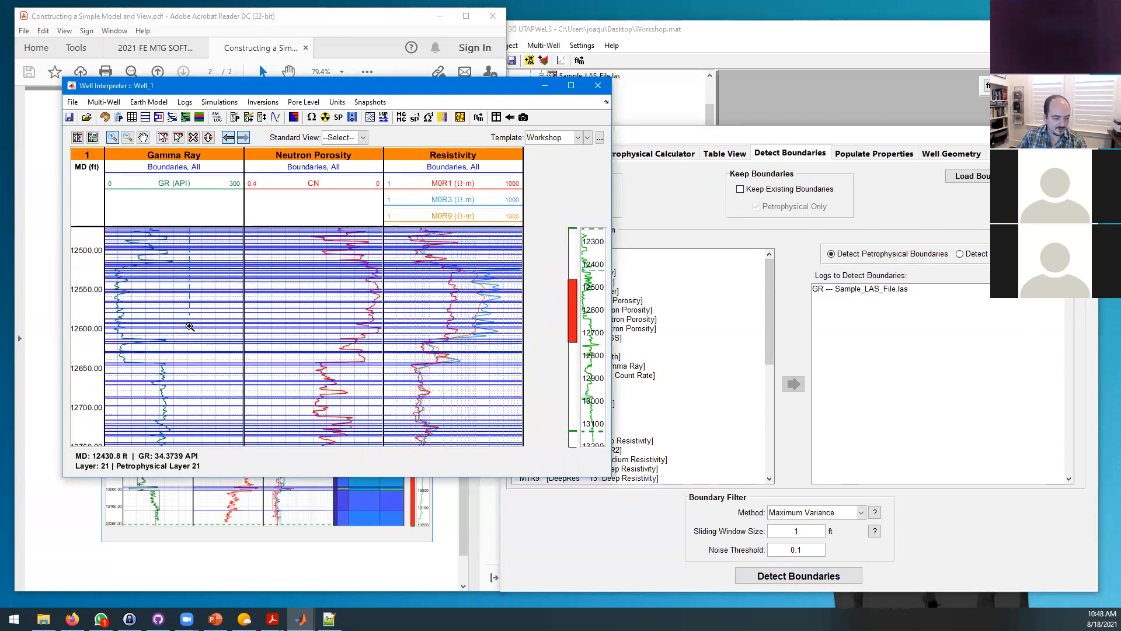
left_click_drag(188, 356, 192, 393)
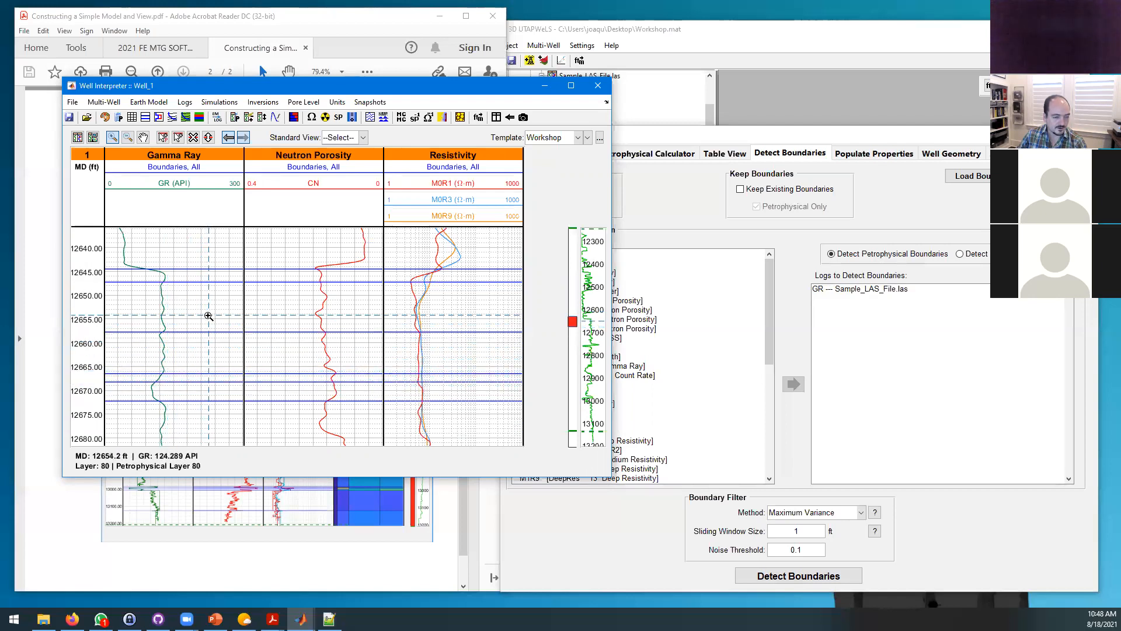
scroll(209, 348, "down", 10)
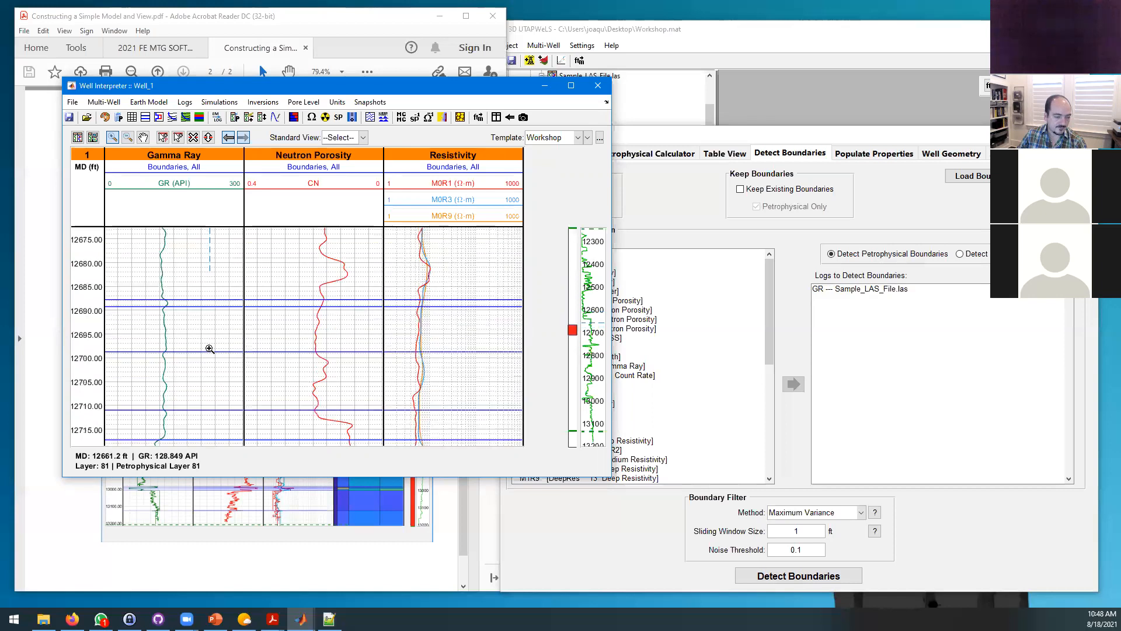
scroll(210, 349, "down", 8)
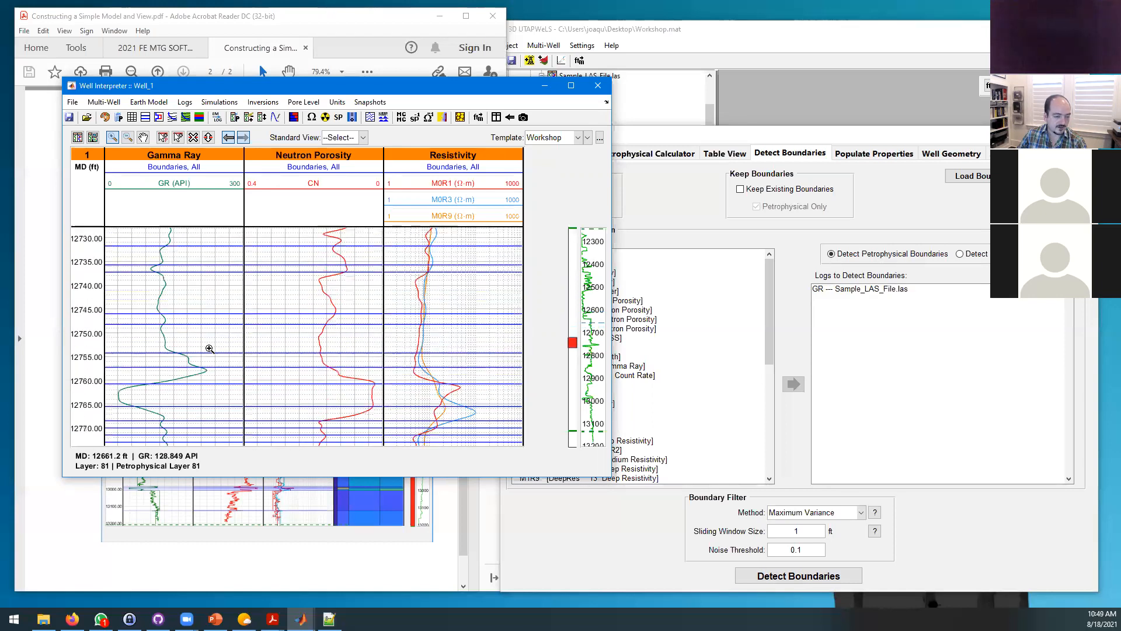
double_click(191, 327)
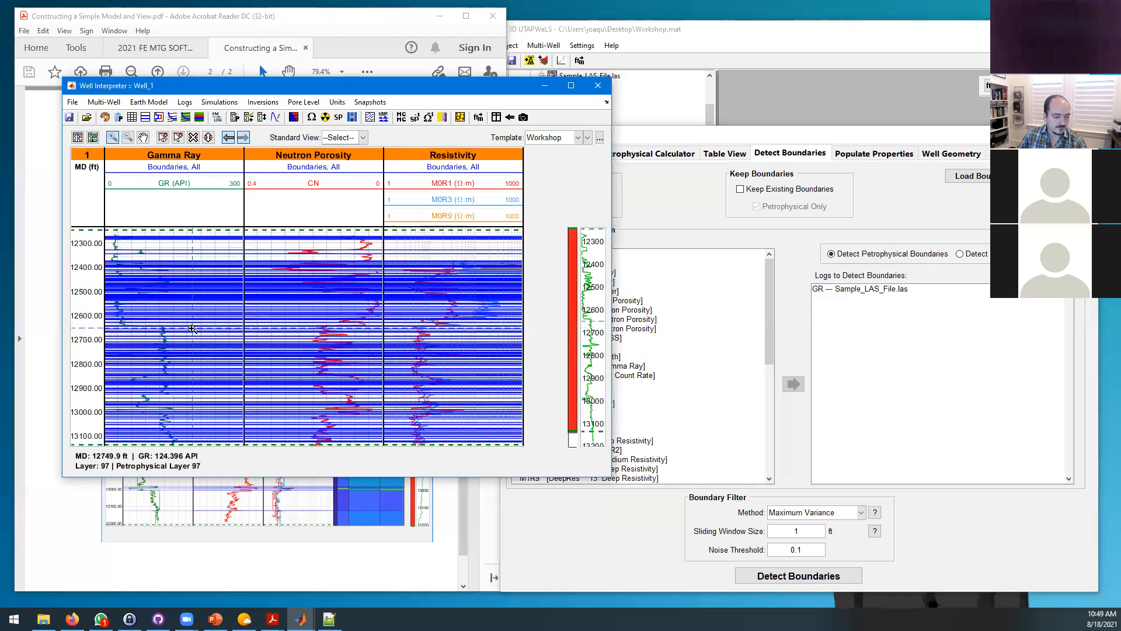
Step: Set the noise threshold to 0.2 and rerun the boundary detection on the GR log
left_click(802, 551)
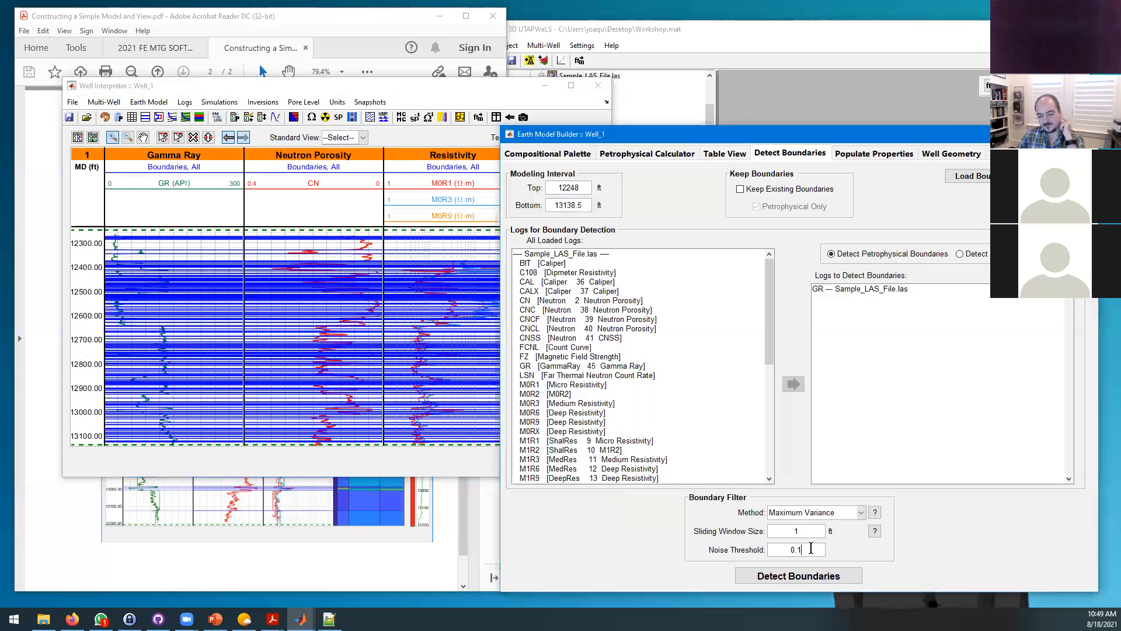
key("BackSpace")
type("2")
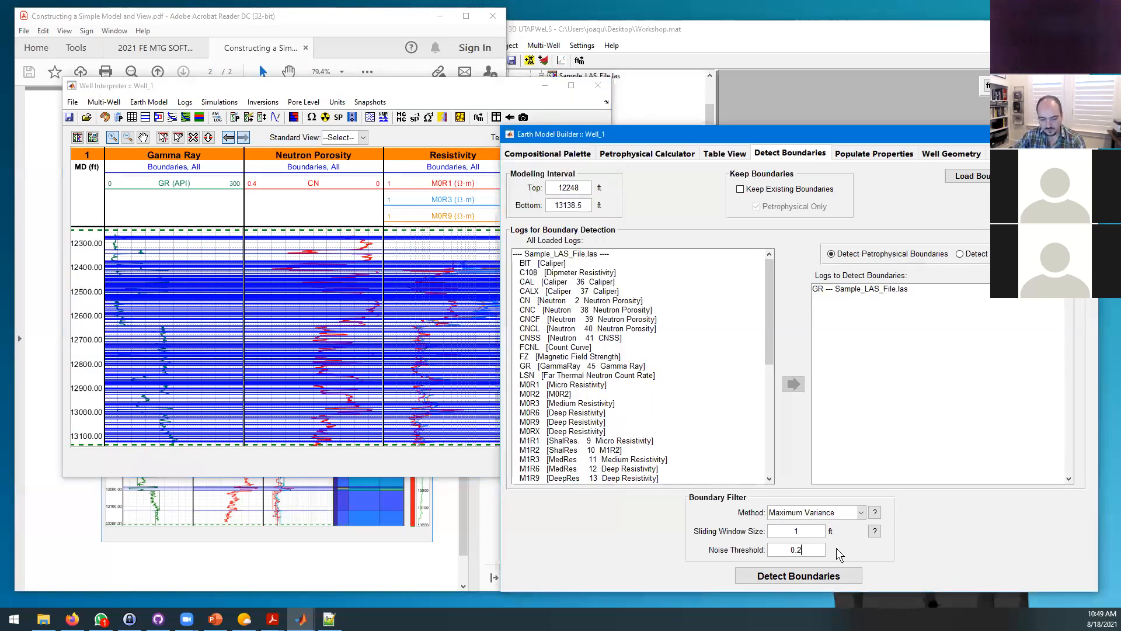
left_click(795, 576)
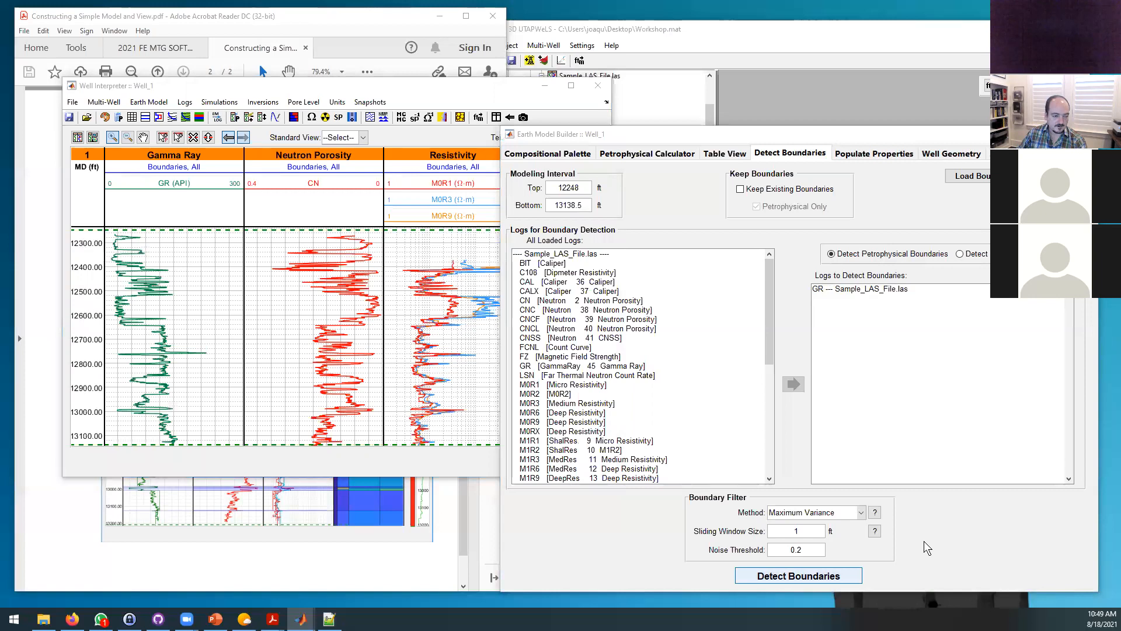
Step: Inspect the boundaries between about 12,440 and 12,530 ft, then set the sliding window size to 2 ft and detect again
left_click(795, 532)
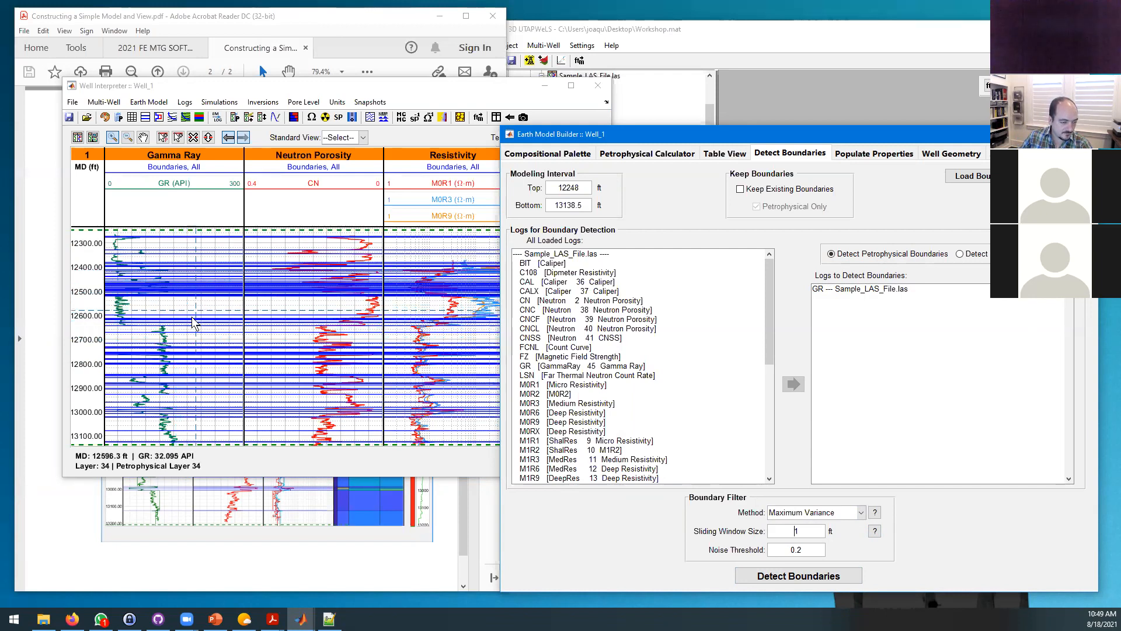
left_click_drag(205, 301, 205, 275)
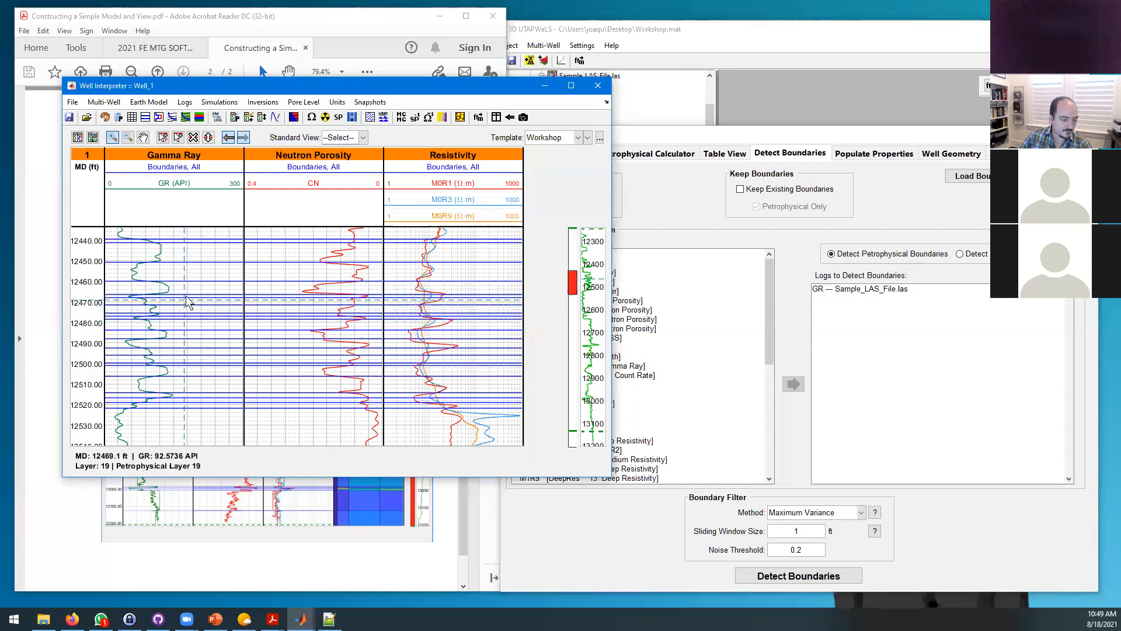
double_click(202, 270)
left_click_drag(812, 532, 768, 532)
type("2")
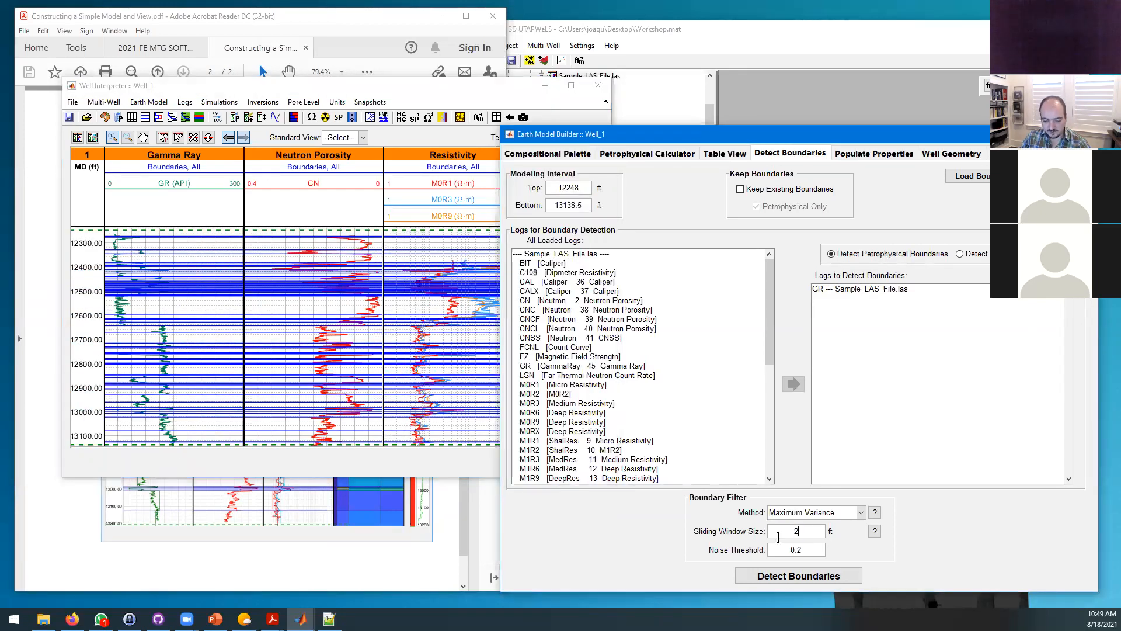
left_click(776, 576)
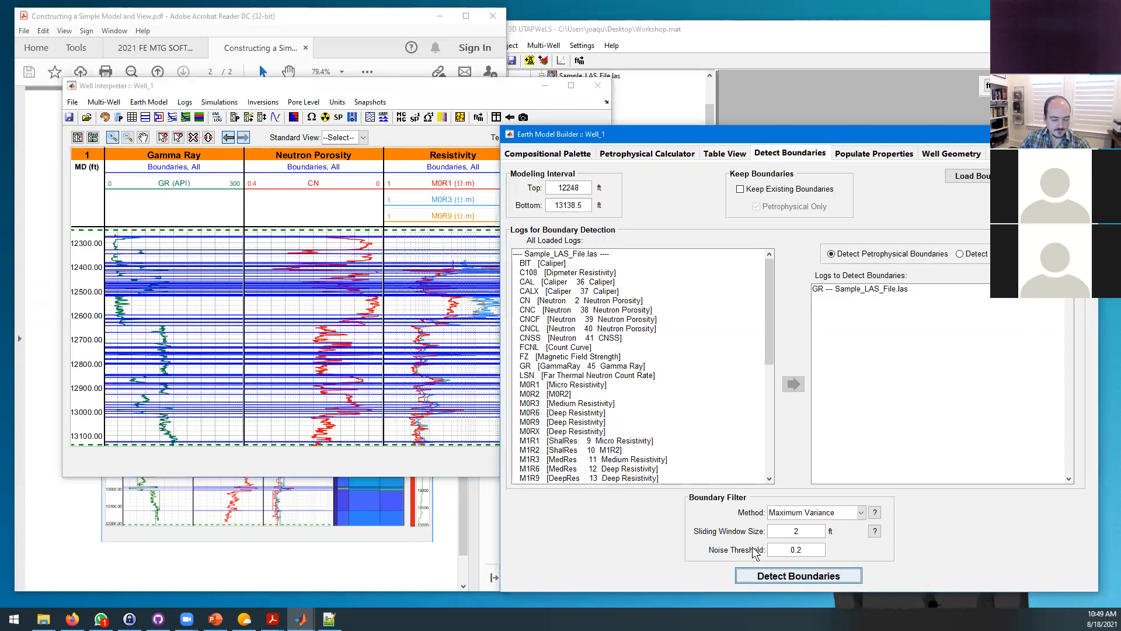
Step: Detect boundaries on the GR log with a 3 ft sliding window, then set the noise threshold to 0.3 and detect again
left_click_drag(805, 532, 772, 529)
type("3")
left_click(809, 576)
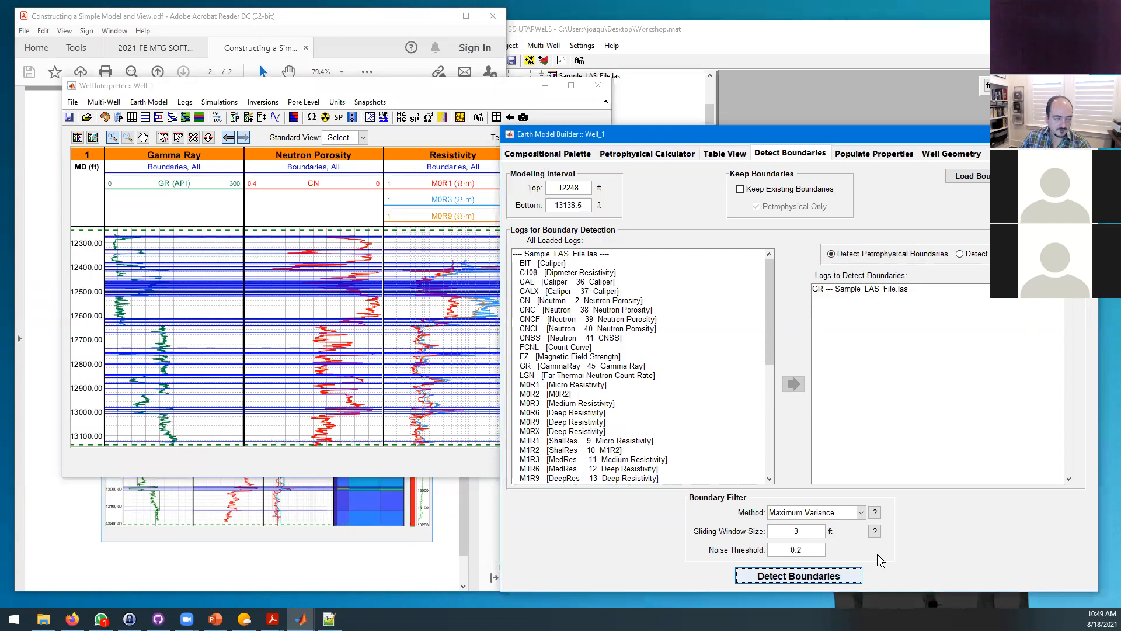
left_click_drag(820, 529, 785, 530)
left_click(819, 550)
key("BackSpace")
type("3")
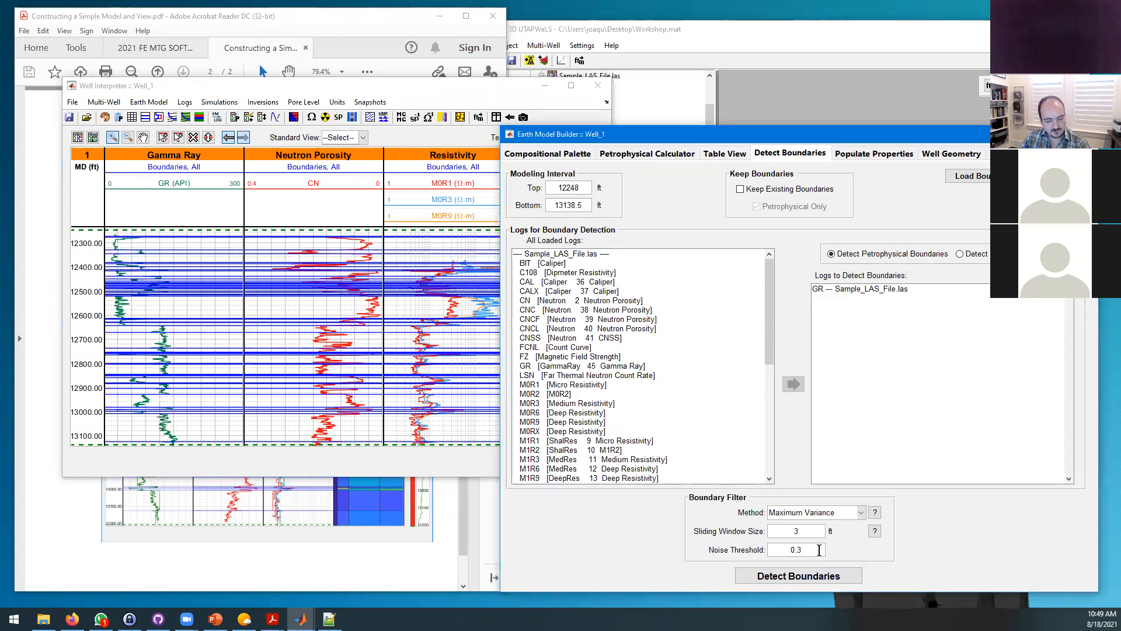
left_click(804, 568)
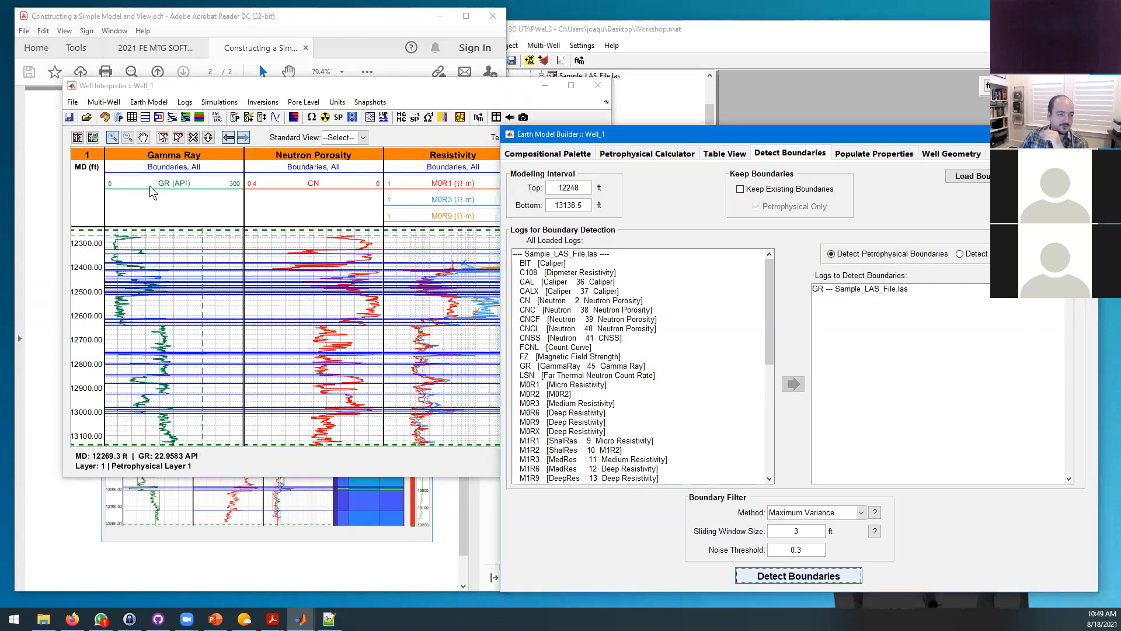
Step: Examine how the detected boundaries match the Gamma Ray curve at closer scale from about 12,380 to 13,100 ft, then restore the full depth view
left_click(112, 138)
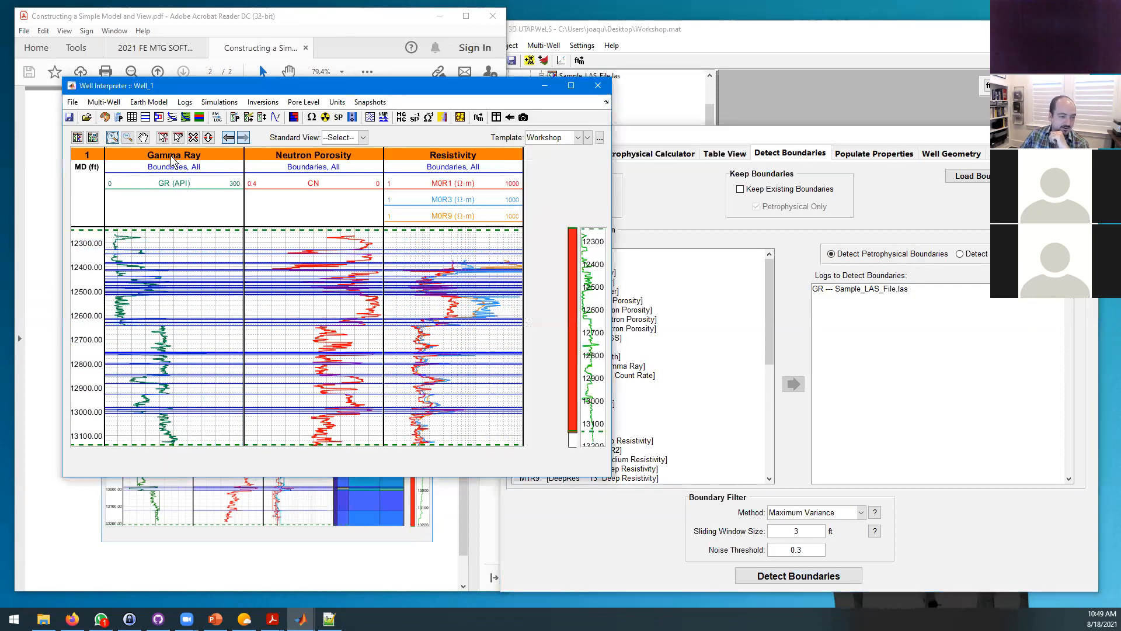
left_click(163, 137)
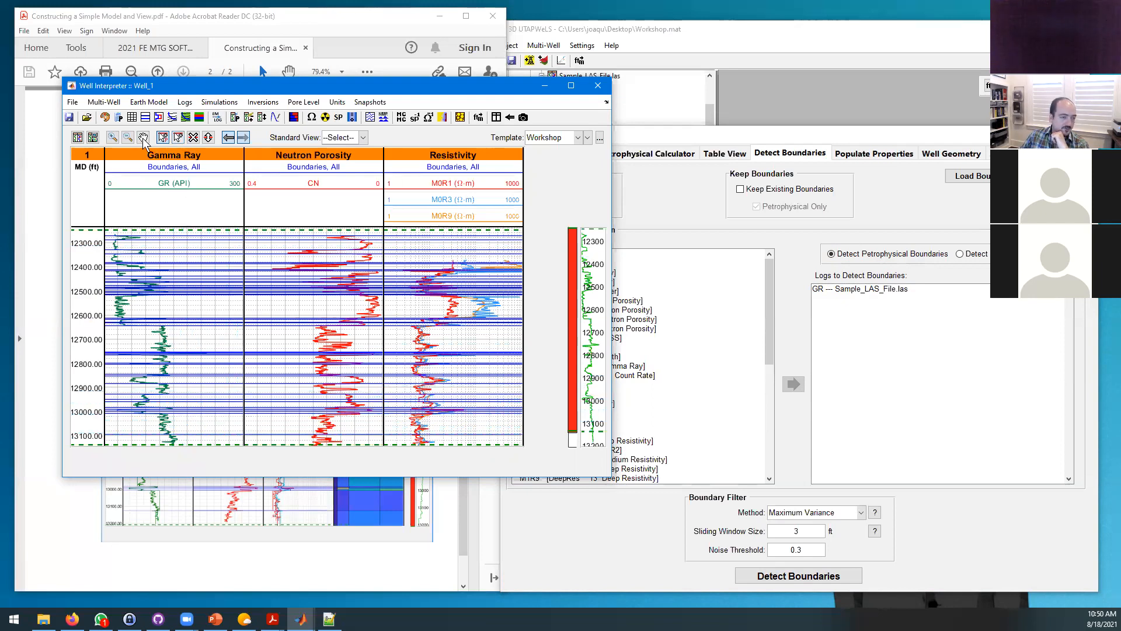
left_click(112, 136)
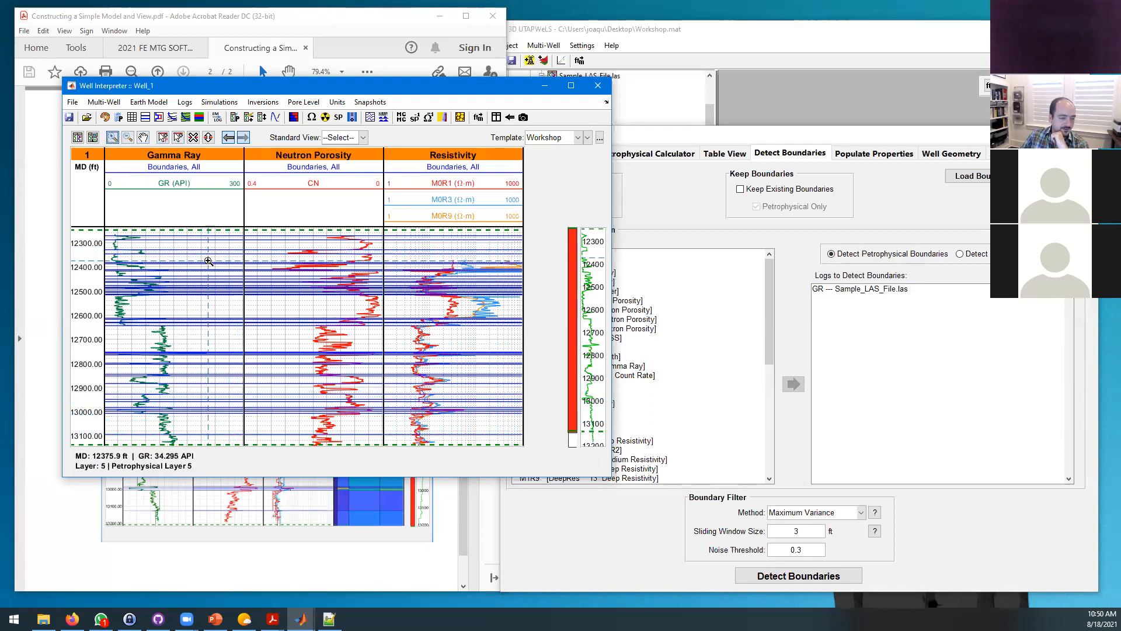
left_click_drag(209, 262, 203, 308)
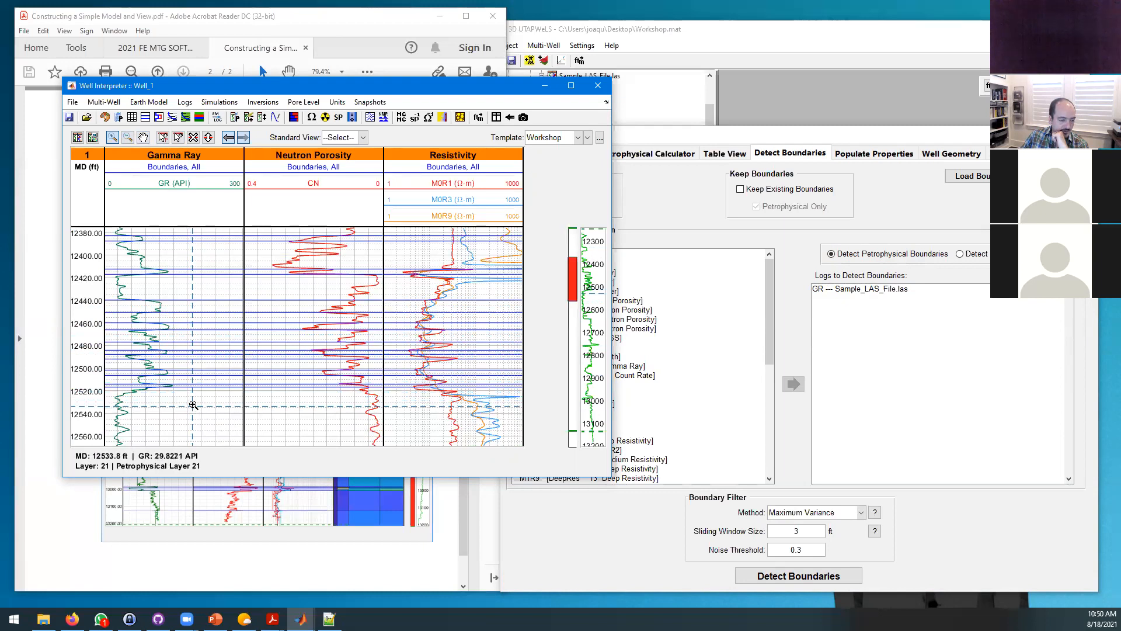
scroll(195, 399, "down", 2)
scroll(195, 399, "down", 8)
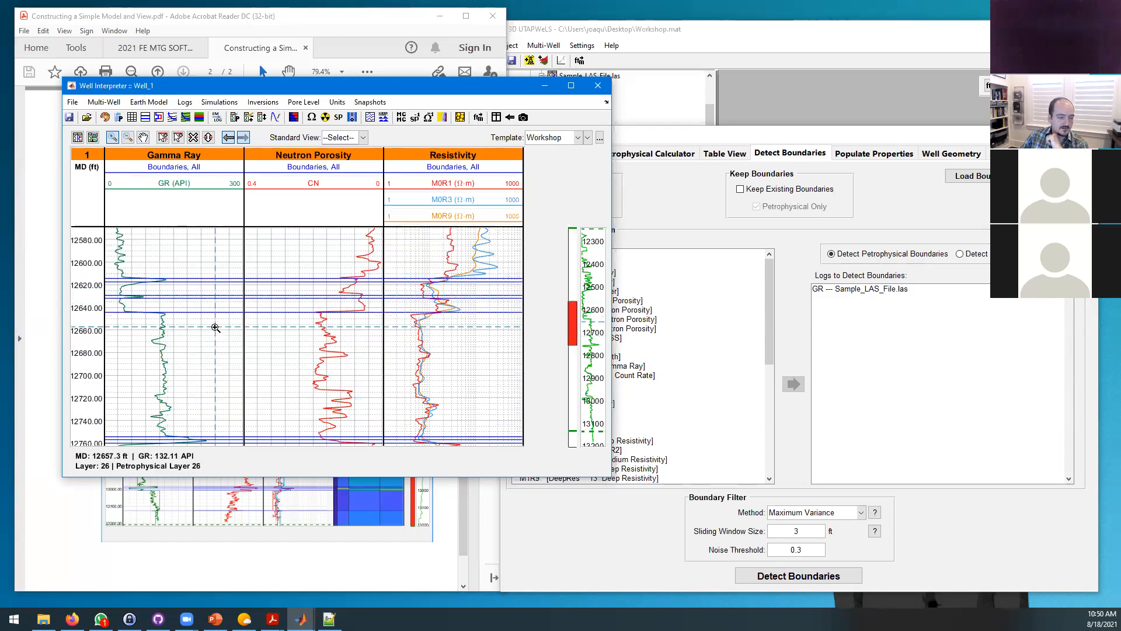
scroll(215, 328, "down", 6)
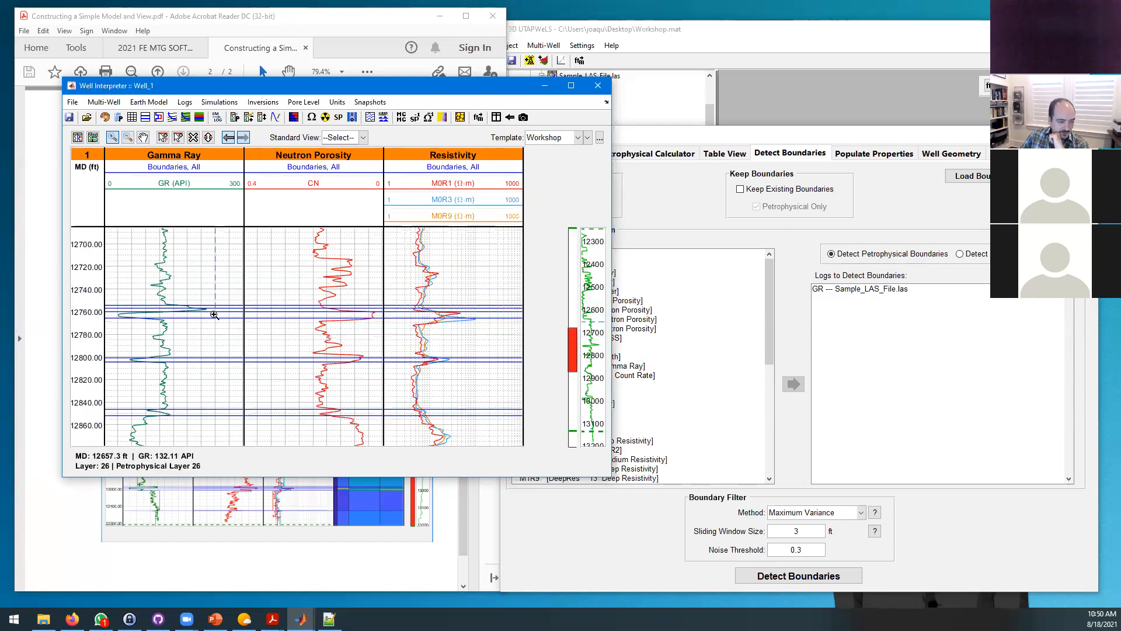
left_click(192, 139)
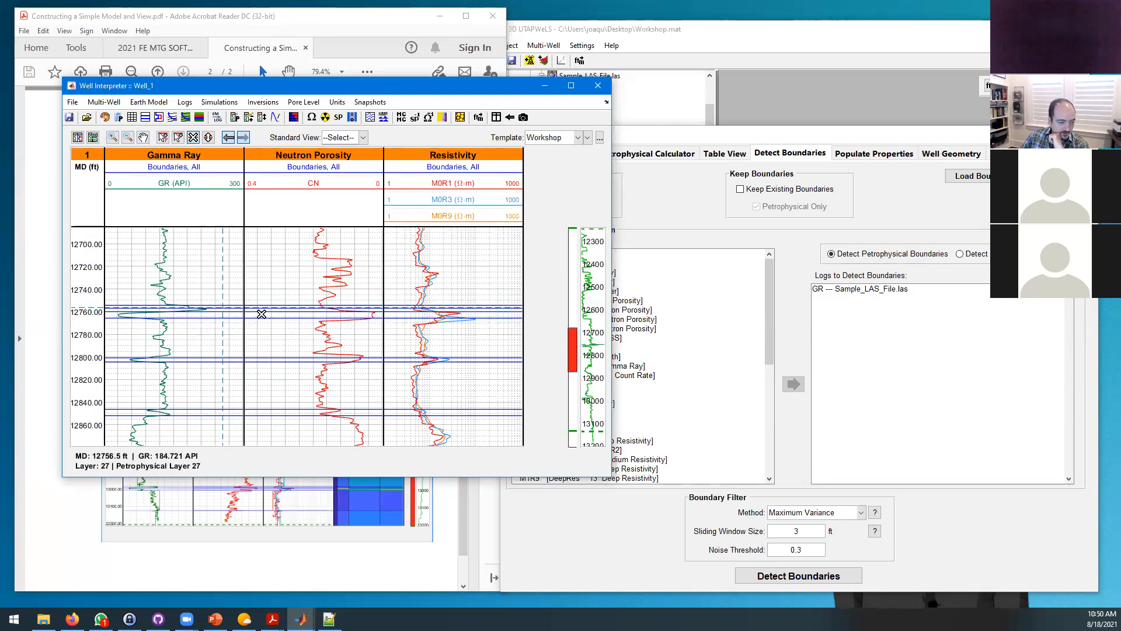
scroll(225, 326, "down", 2)
scroll(227, 326, "down", 2)
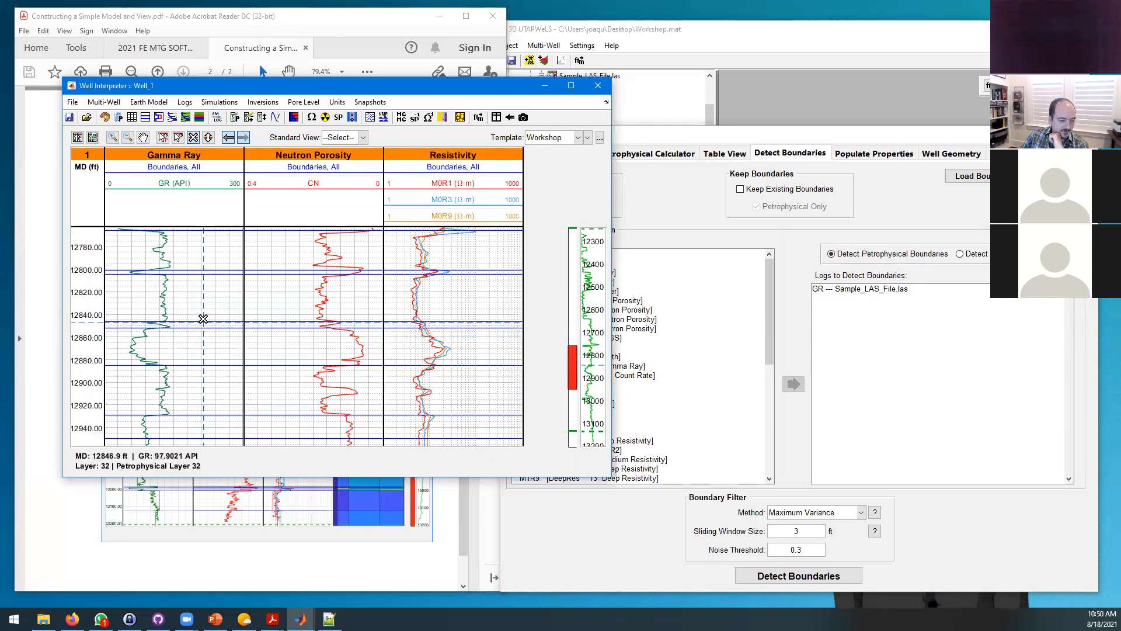
scroll(207, 343, "down", 7)
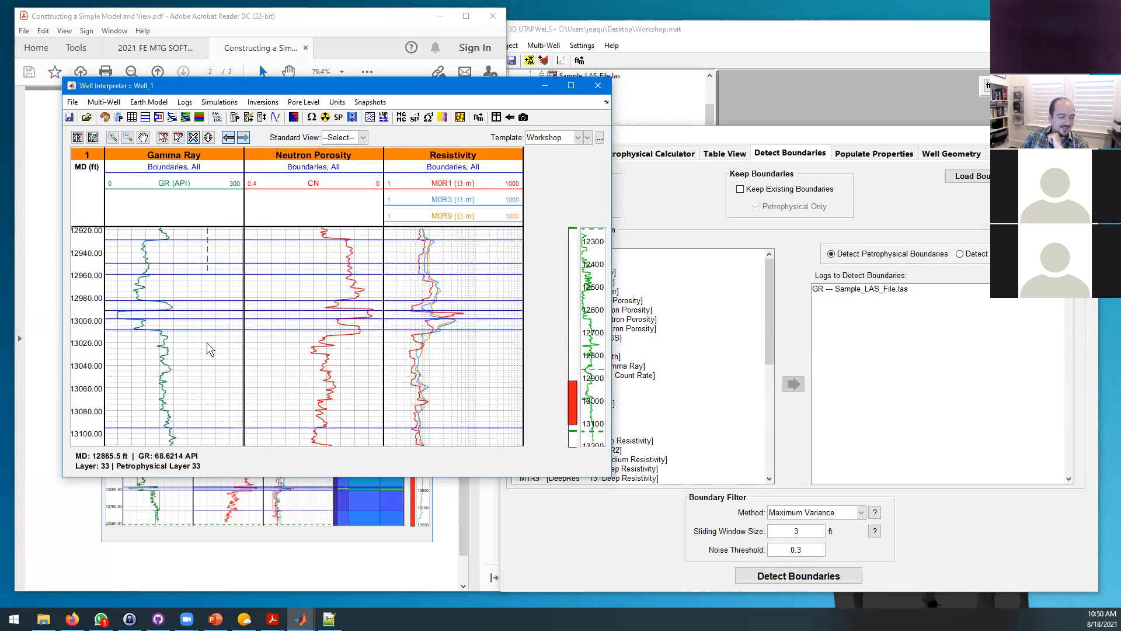
left_click(113, 137)
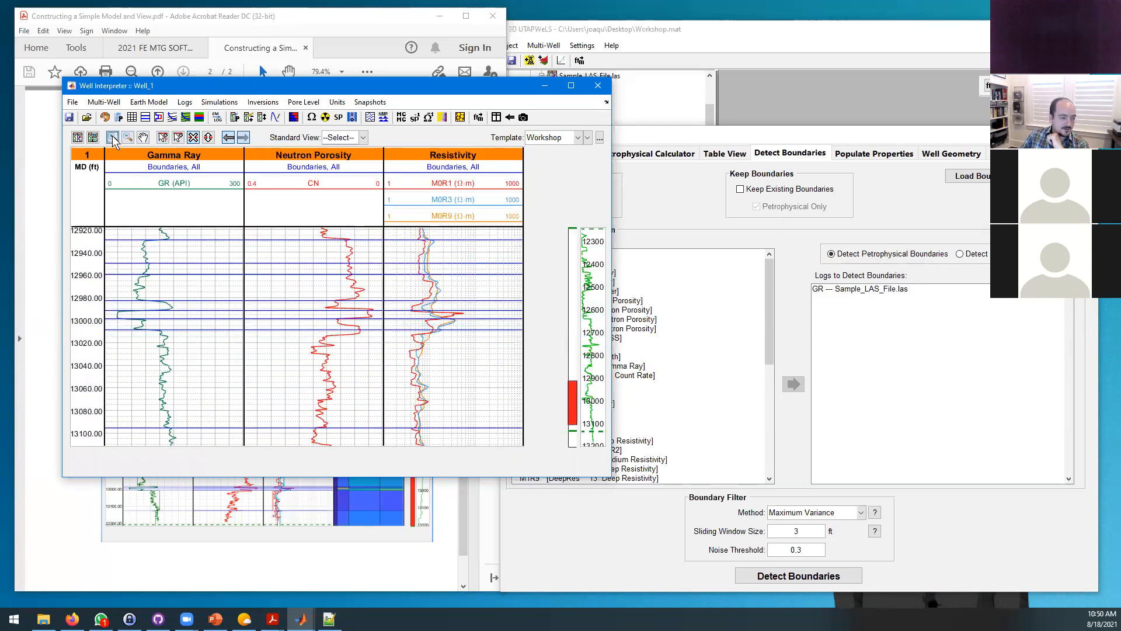
double_click(196, 288)
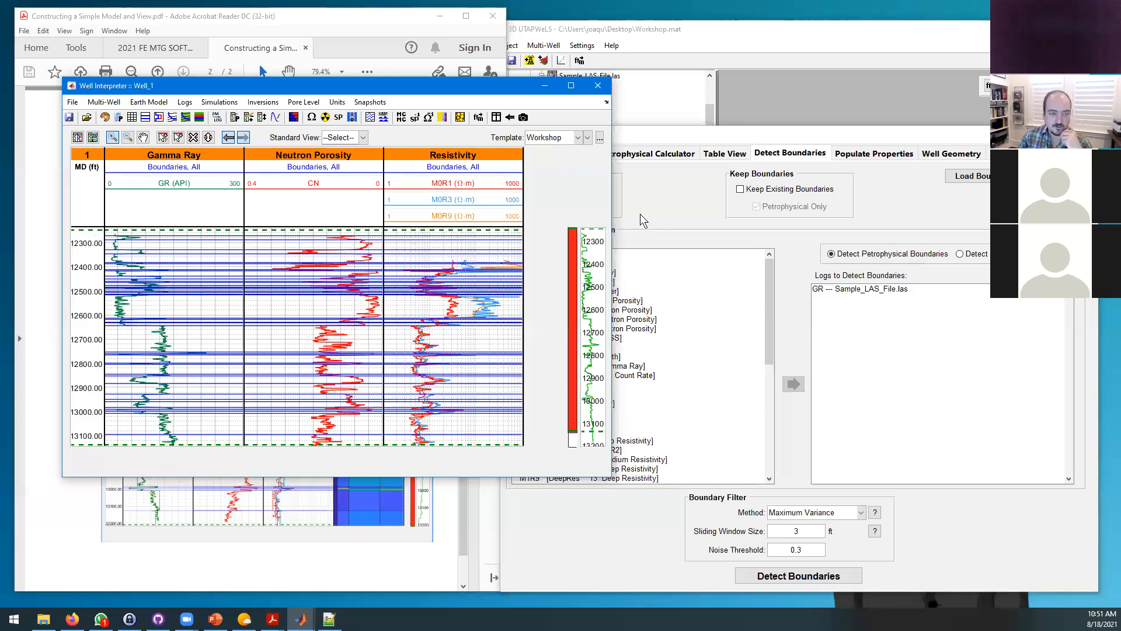
Step: Open the Filter Logs tool in Log Studio, move its window clear of the log tracks, and choose GR as the log to filter
left_click(277, 116)
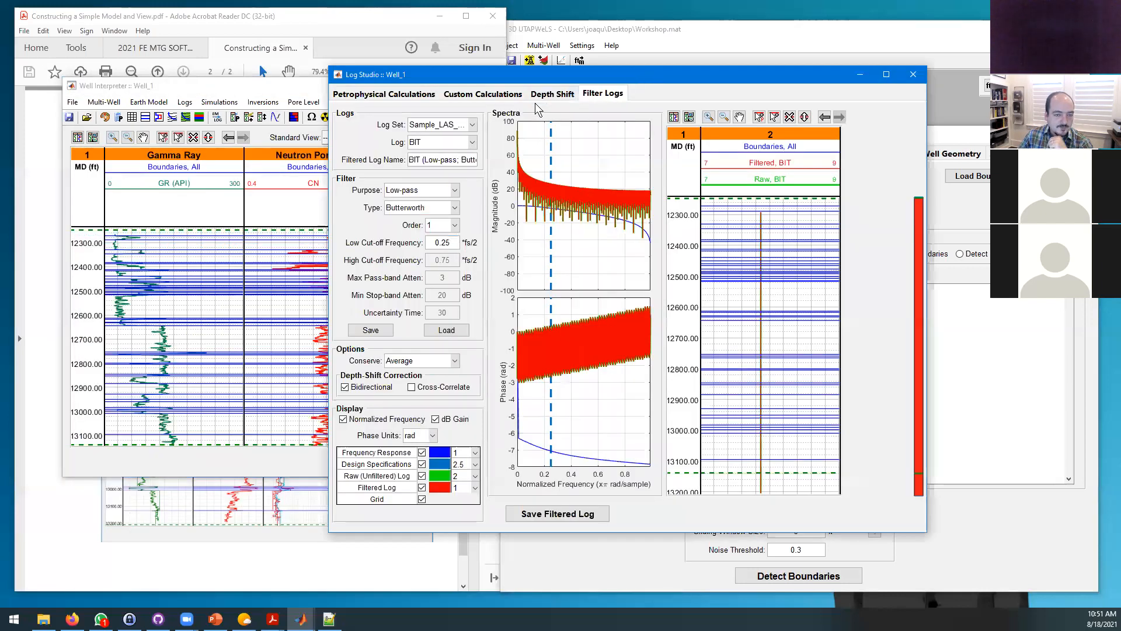
left_click(185, 102)
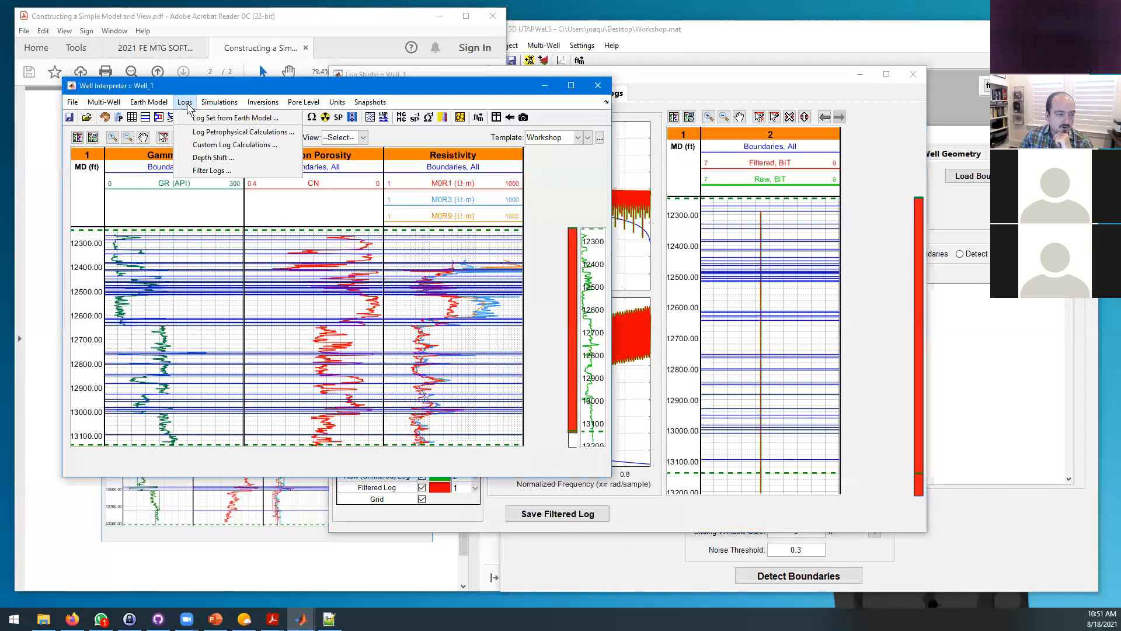
left_click(214, 170)
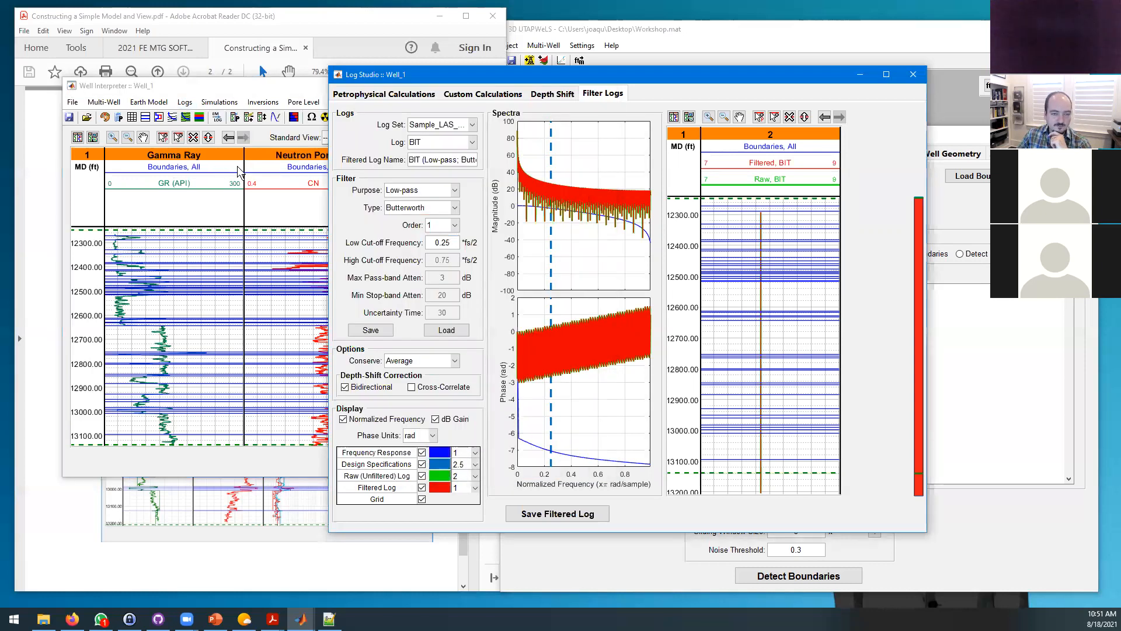
left_click_drag(613, 72, 694, 76)
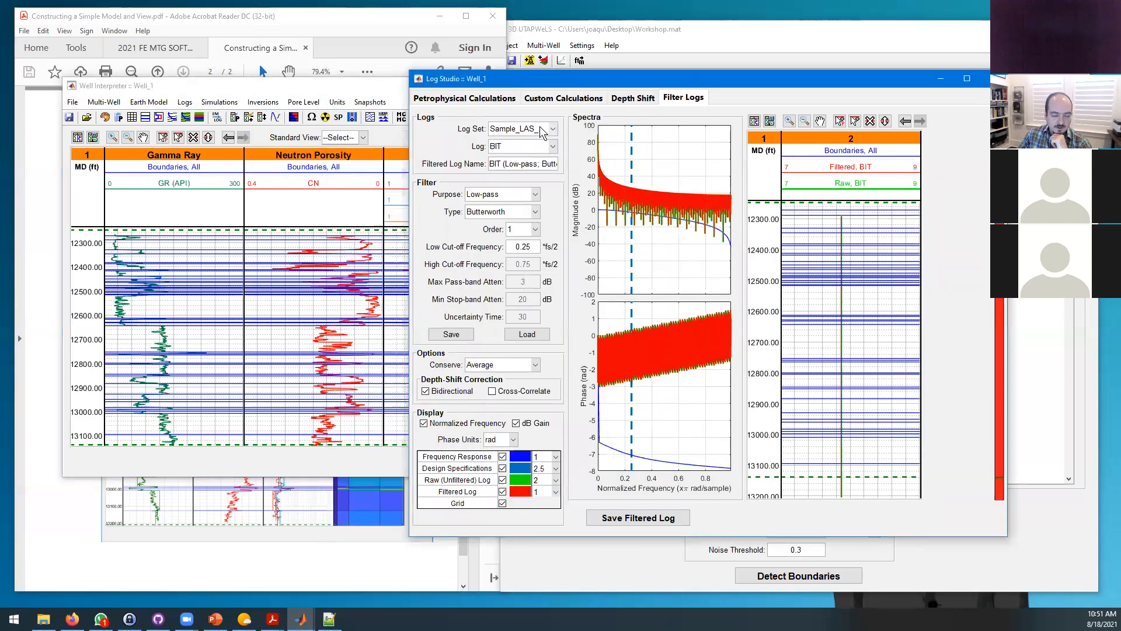
left_click(543, 148)
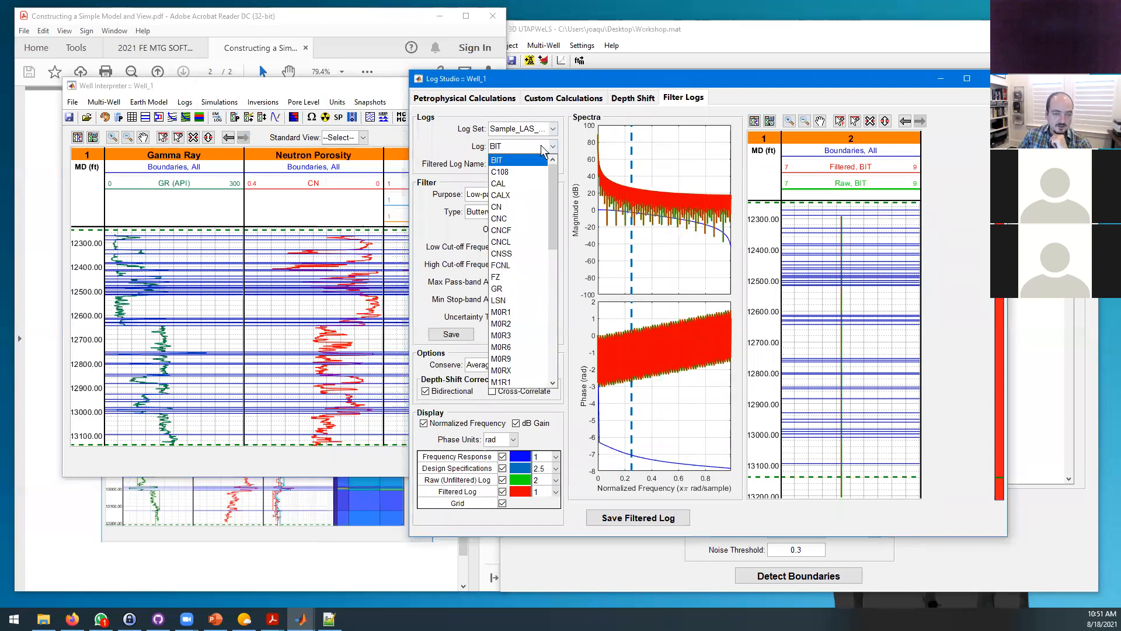
left_click(500, 286)
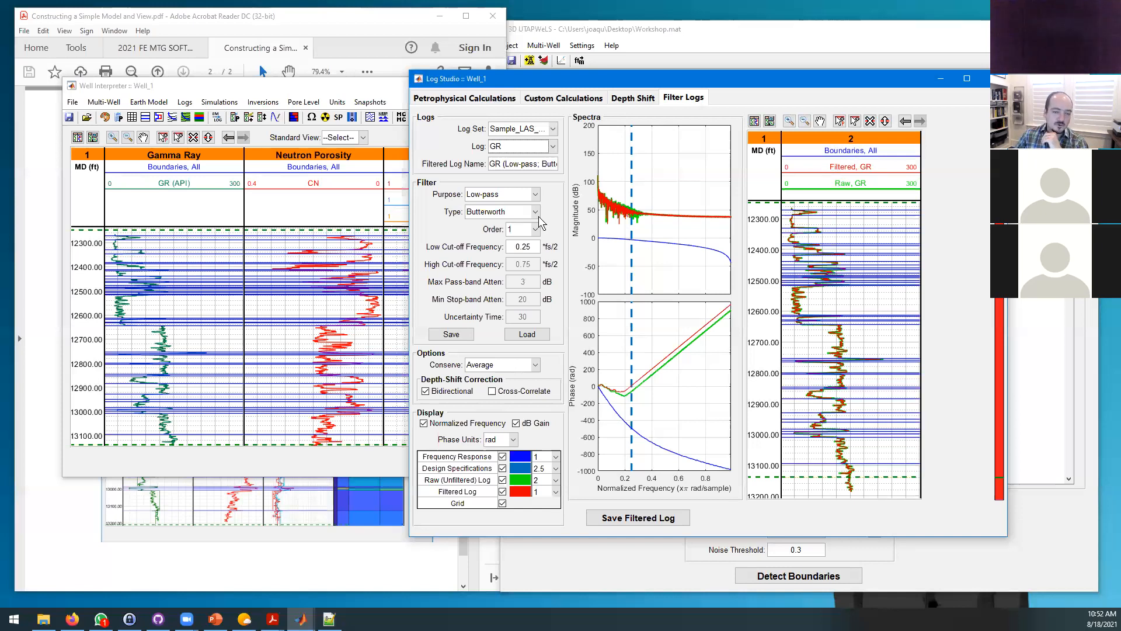
Step: Keep the Low-pass filter purpose and set the low cut-off frequency to 0.3
left_click(535, 195)
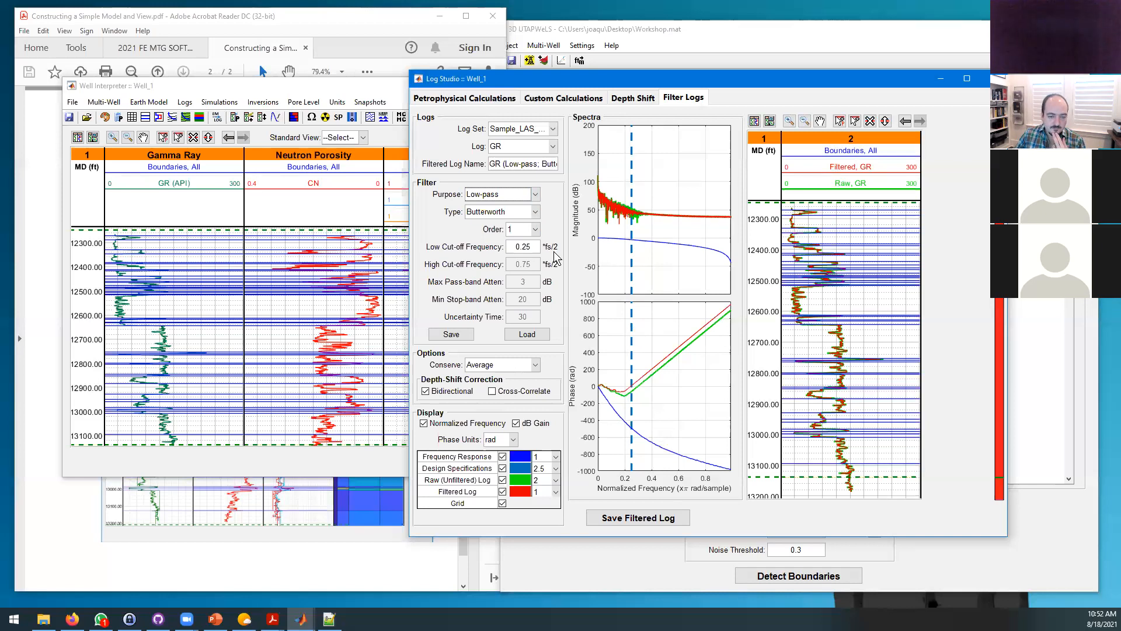
double_click(525, 246)
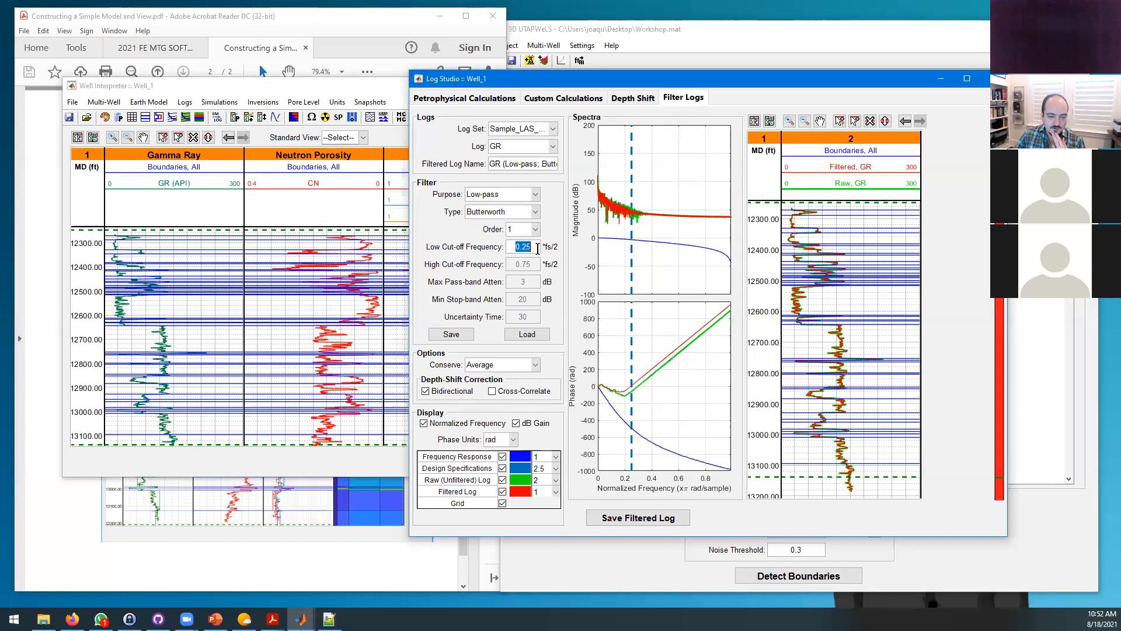
type("0.3")
key("Return")
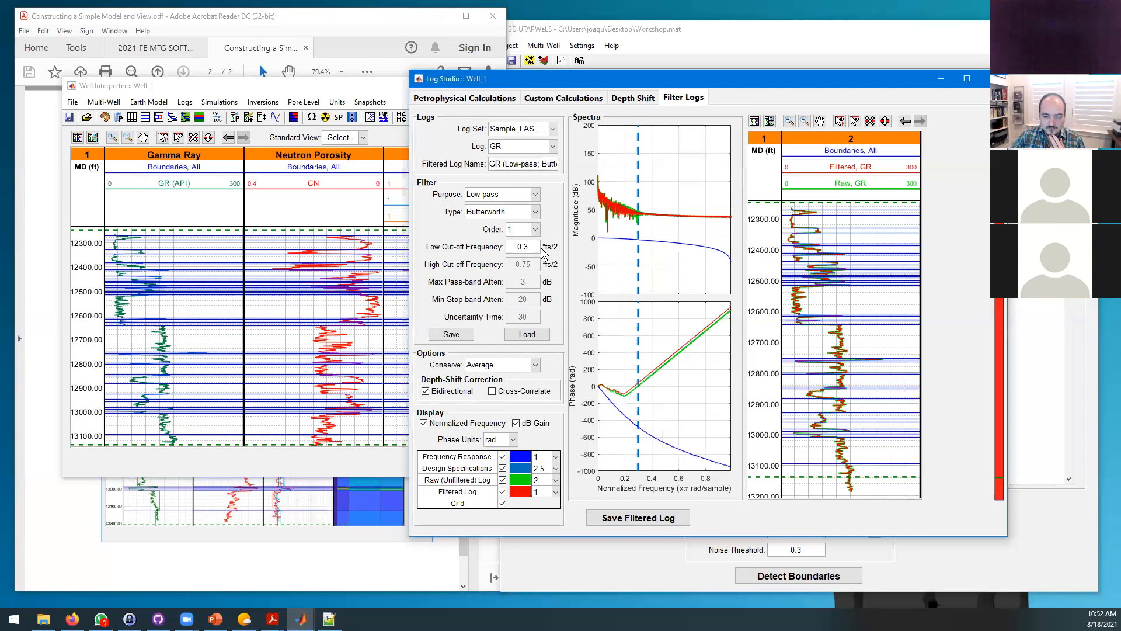
Step: Raise the low cut-off frequency to about 0.89 and on to about 0.98, comparing the filtered and raw GR curves at closer scale
left_click_drag(639, 262, 717, 262)
left_click(789, 121)
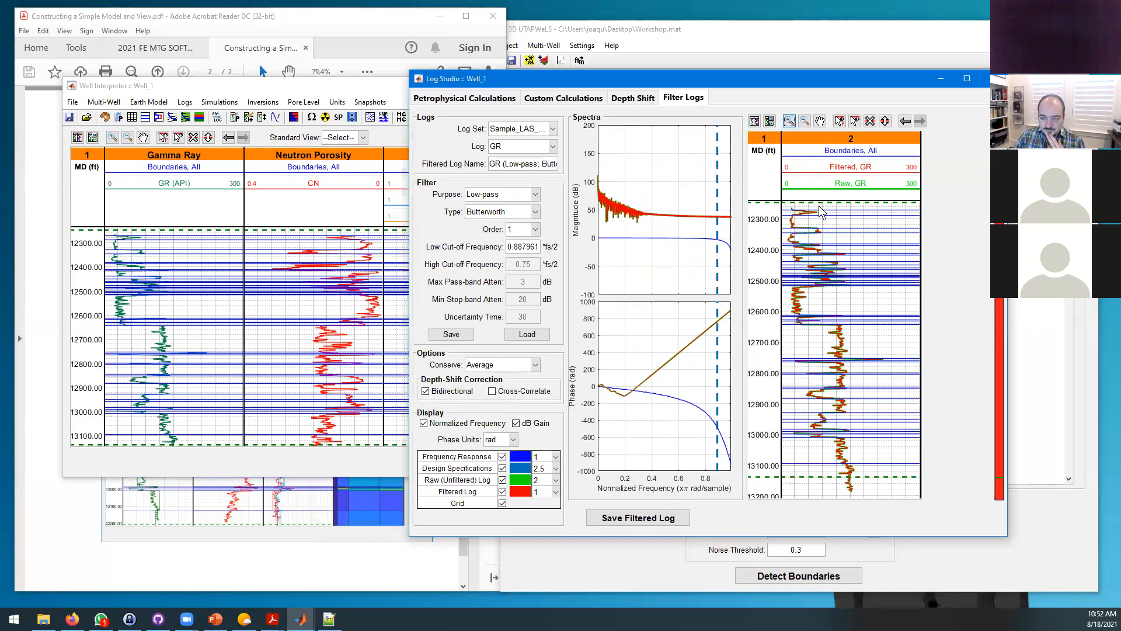
left_click(845, 268)
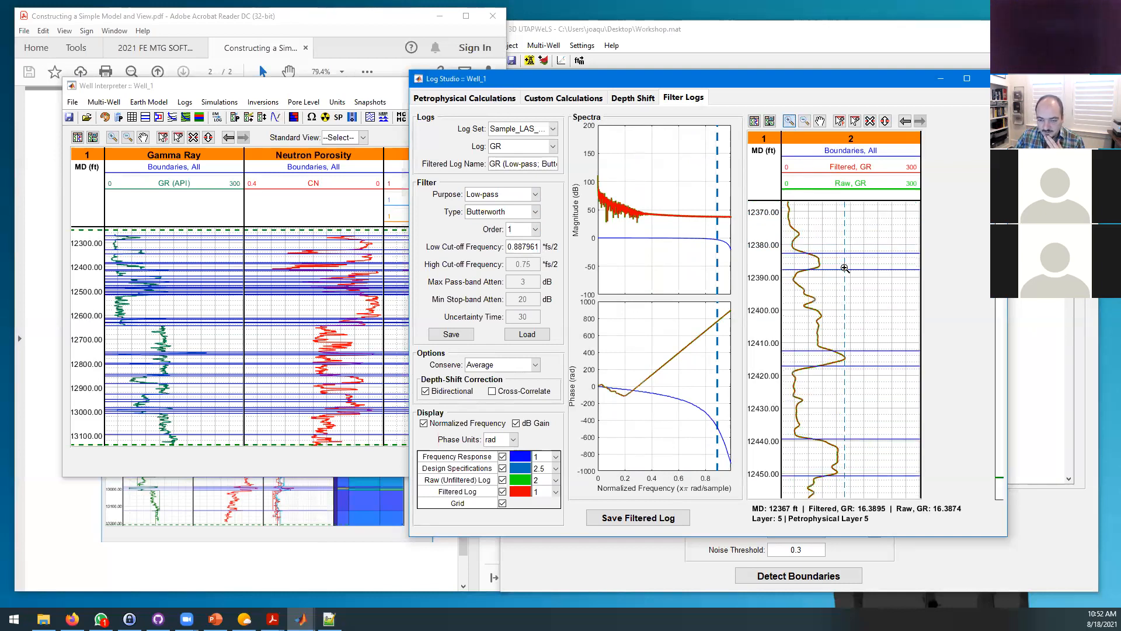
scroll(845, 268, "down", 4)
scroll(845, 268, "down", 8)
scroll(845, 268, "down", 6)
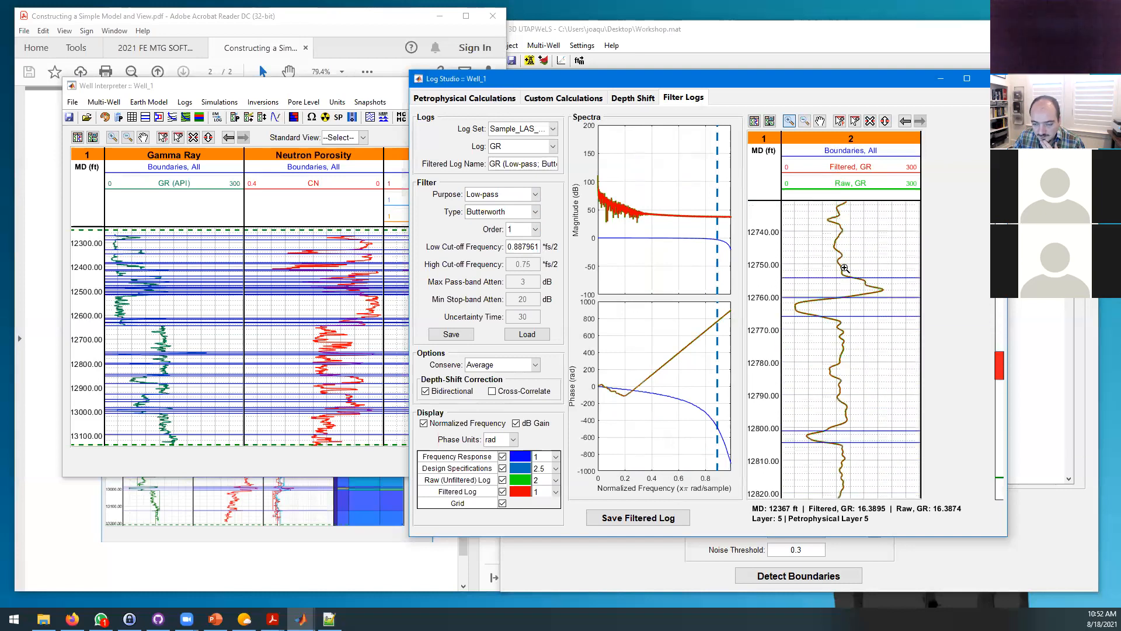
scroll(845, 268, "down", 9)
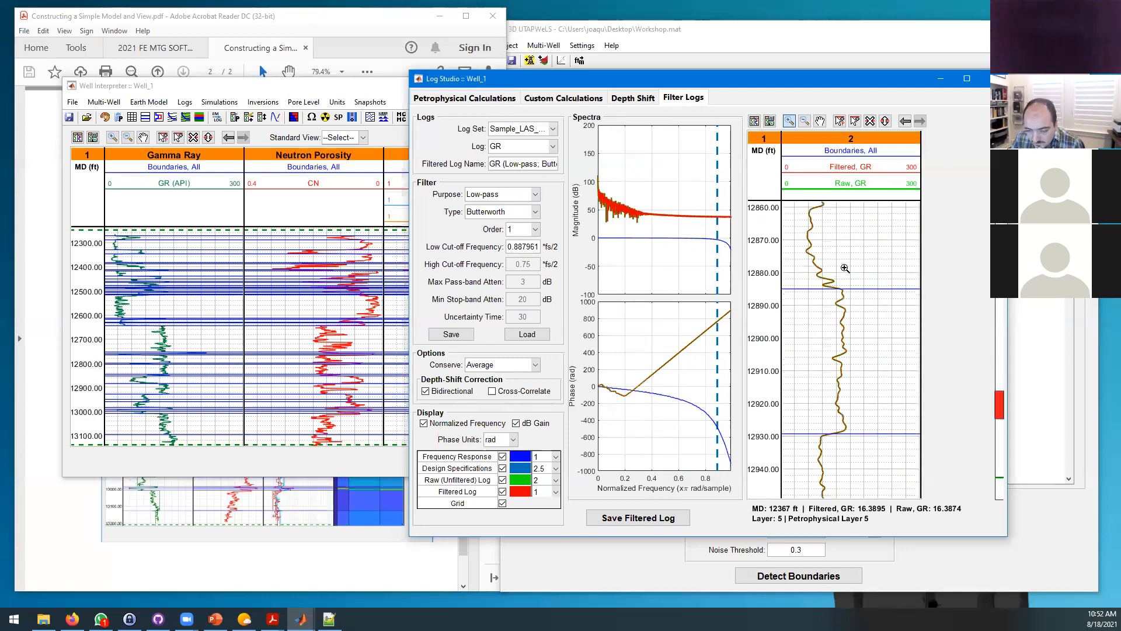
scroll(845, 268, "up", 14)
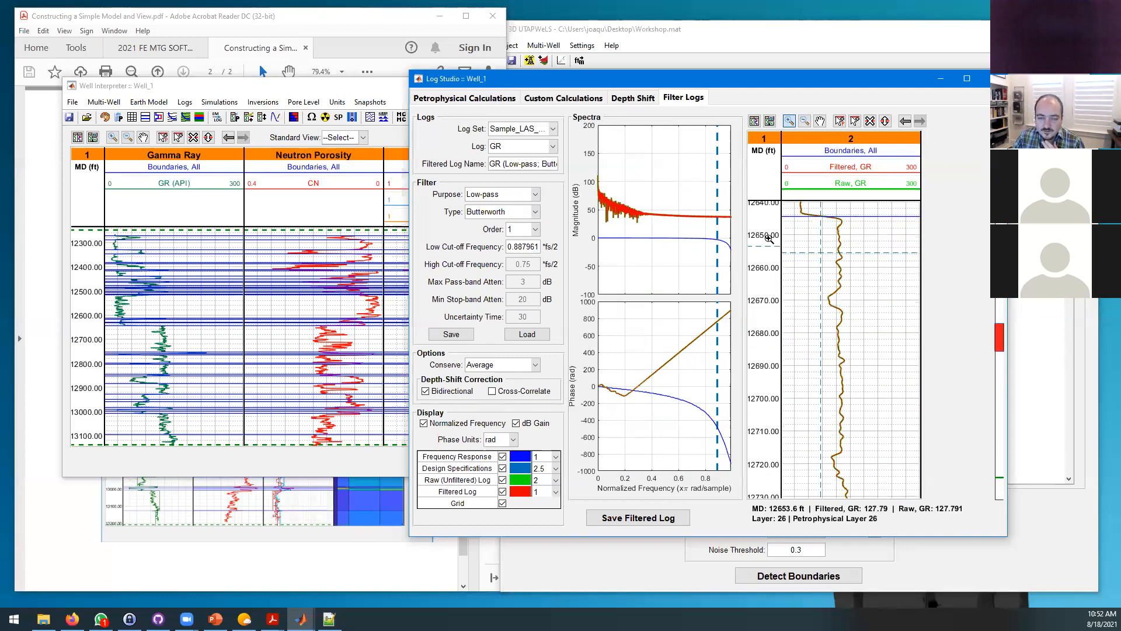
left_click_drag(716, 225, 729, 225)
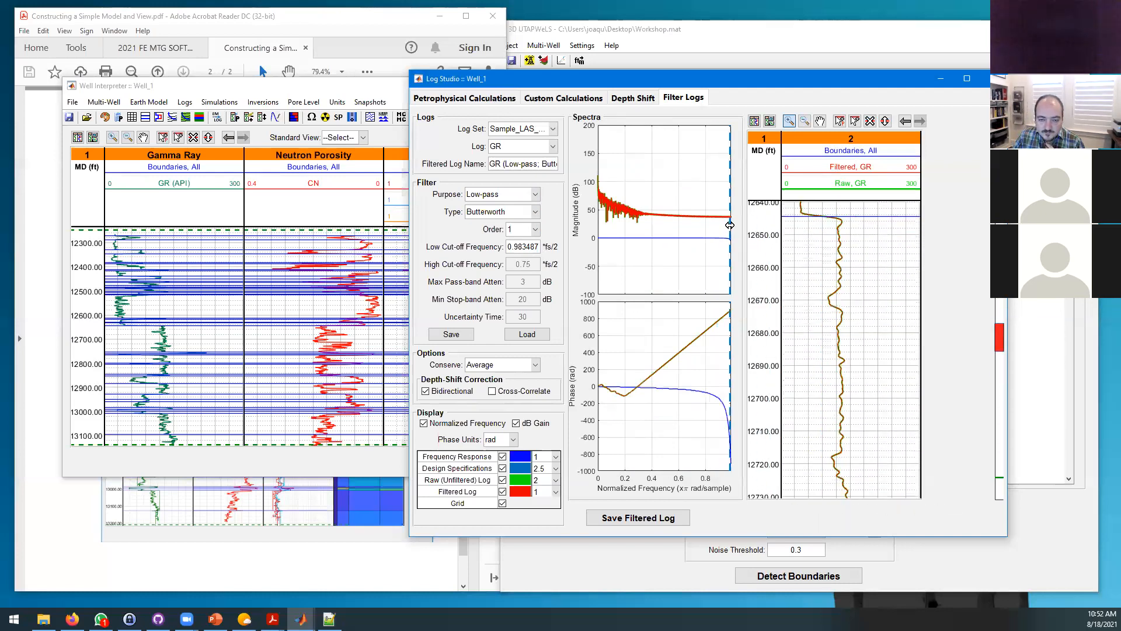
Step: Lower the GR low-pass filter's cut-off frequency to about 0.376 and restore the log track's full depth range
scroll(838, 272, "up", 5)
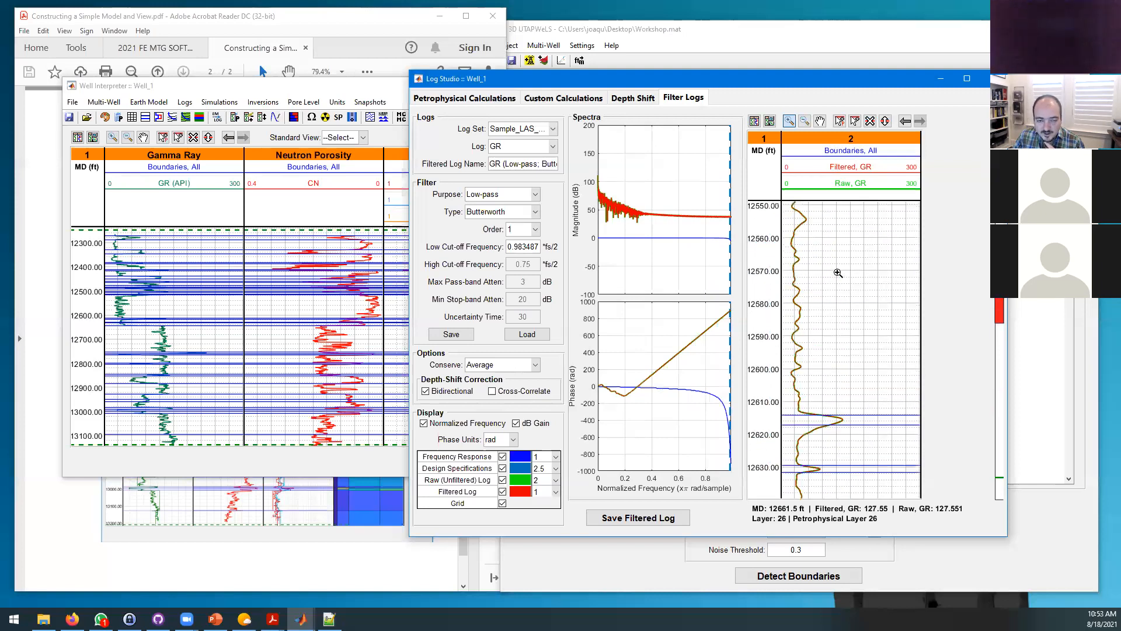
scroll(838, 273, "up", 3)
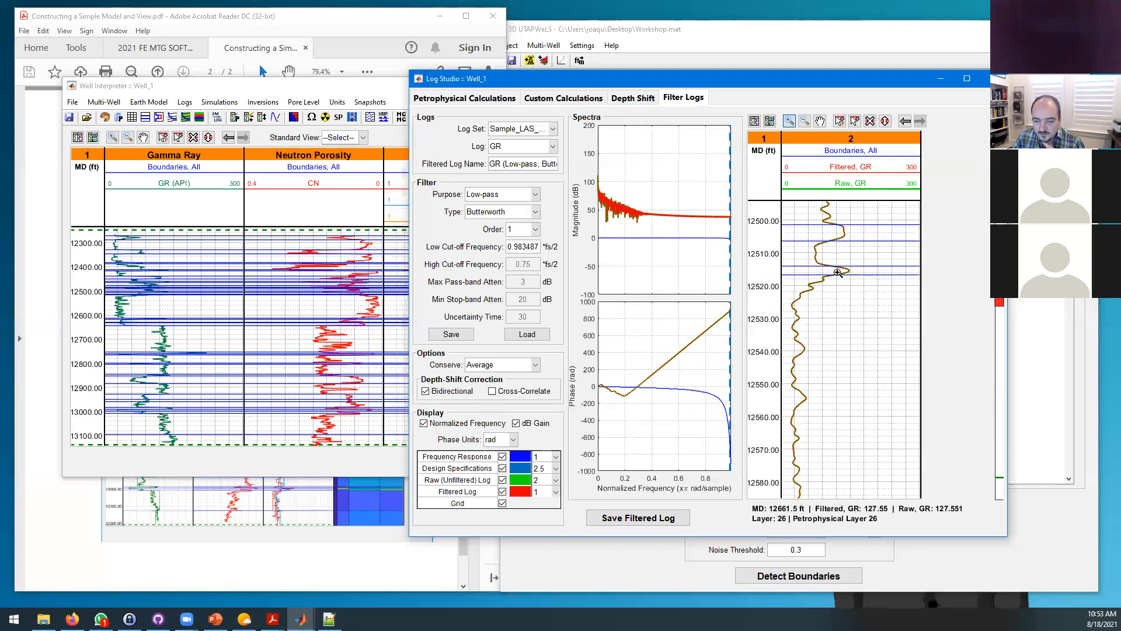
scroll(838, 273, "up", 10)
scroll(838, 273, "up", 2)
scroll(838, 273, "down", 2)
left_click_drag(730, 269, 648, 265)
scroll(850, 285, "down", 4)
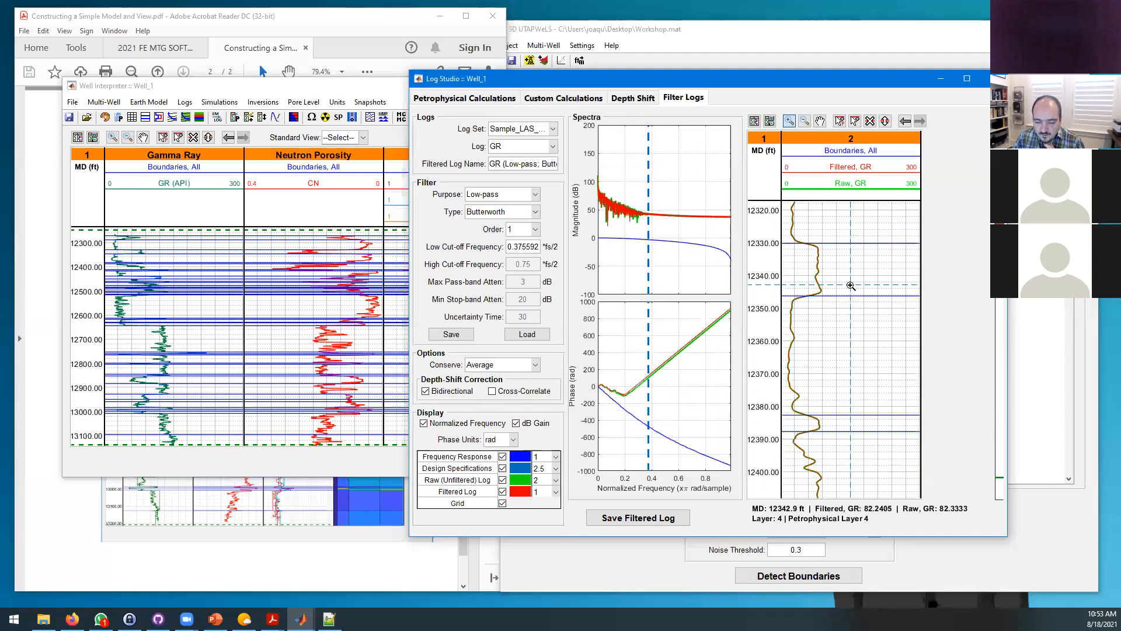
double_click(850, 286)
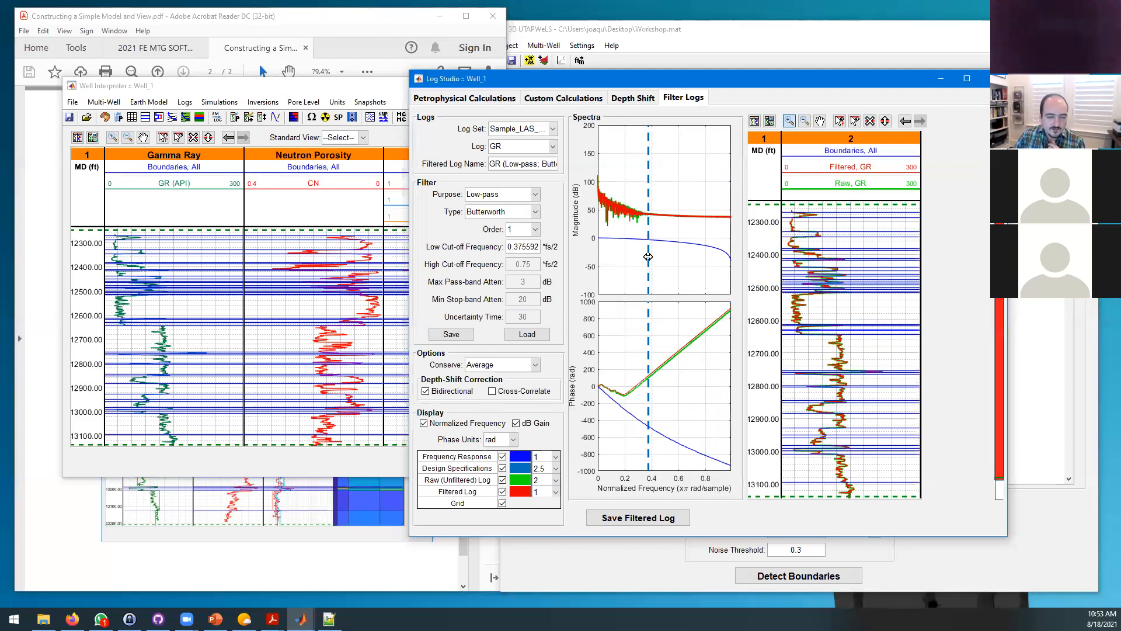
Step: Try a high-pass filter on the GR log with a cut-off frequency of about 0.111, and return the purpose to low-pass
left_click(528, 195)
left_click(501, 232)
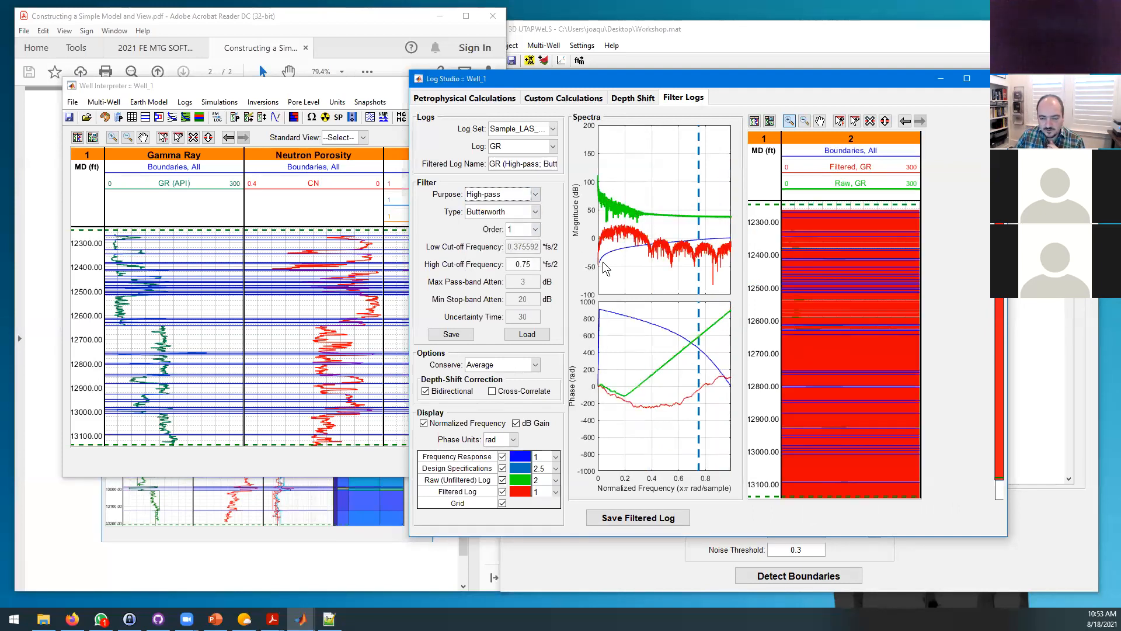
left_click_drag(699, 273, 613, 250)
left_click(510, 194)
left_click(513, 209)
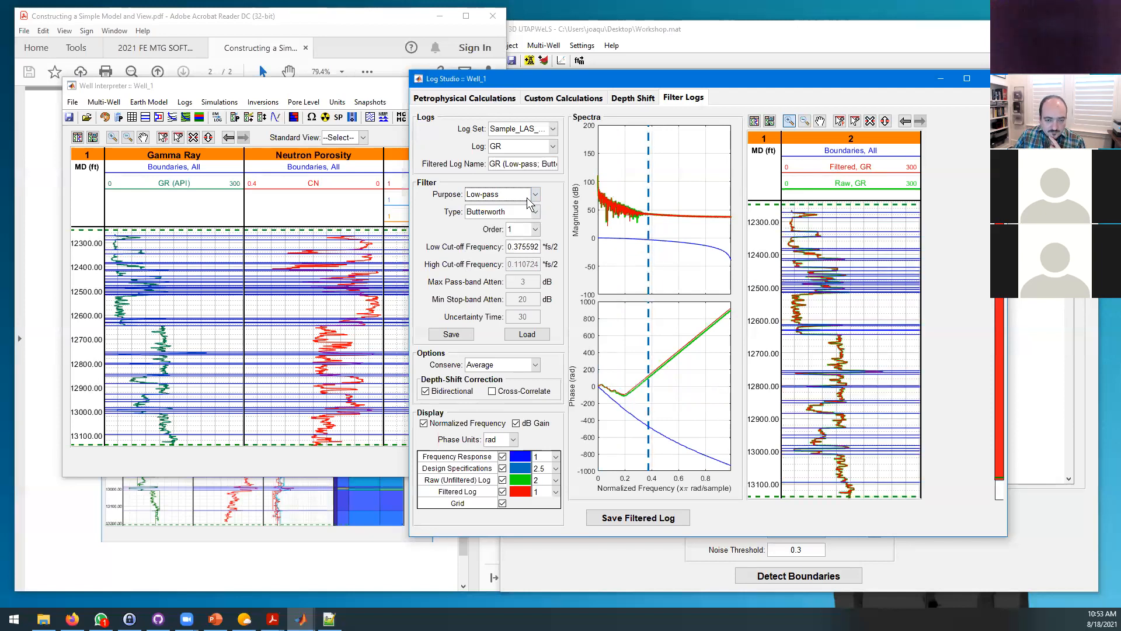
Step: Change the filter type to Chebyshev-I and lower the maximum pass-band attenuation to 1e-06 dB
left_click(512, 212)
left_click(514, 237)
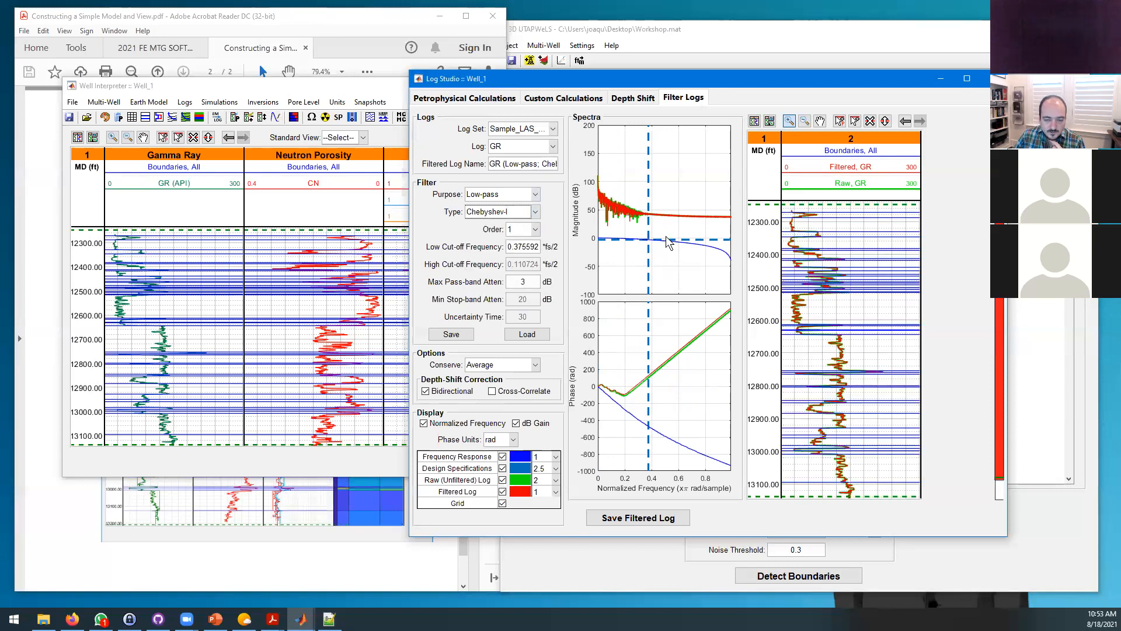
left_click(617, 241)
left_click_drag(618, 240, 621, 209)
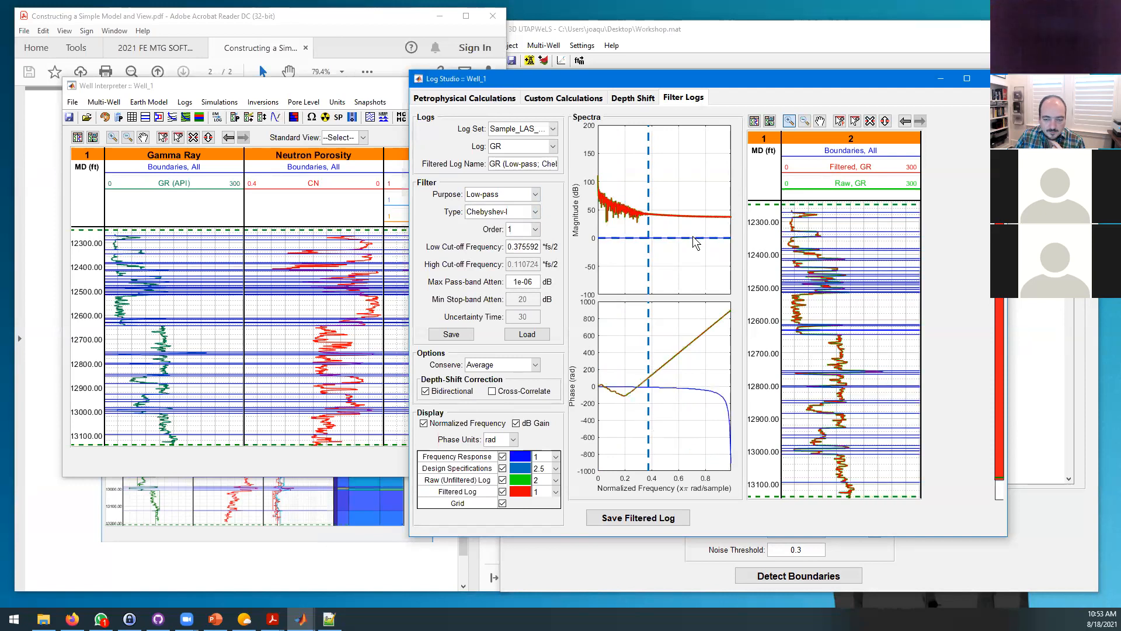
Step: Try maximum pass-band attenuations of 0.1 and 0.3 dB while raising the low cut-off frequency to about 0.714
left_click_drag(649, 223, 681, 225)
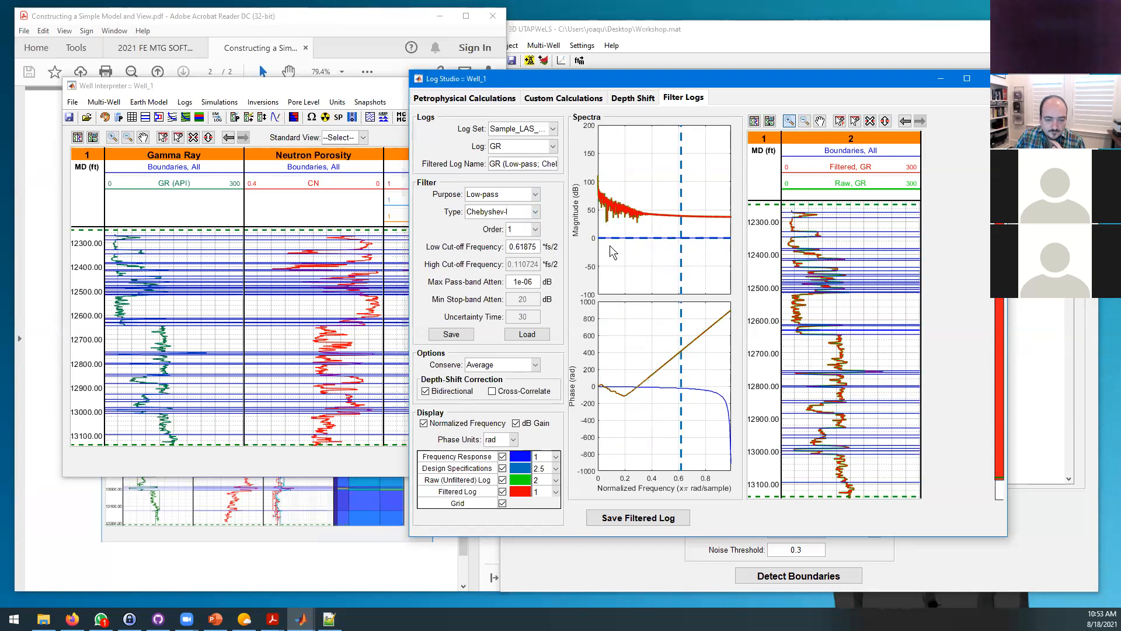
left_click_drag(534, 281, 511, 281)
type("0.1")
key("Return")
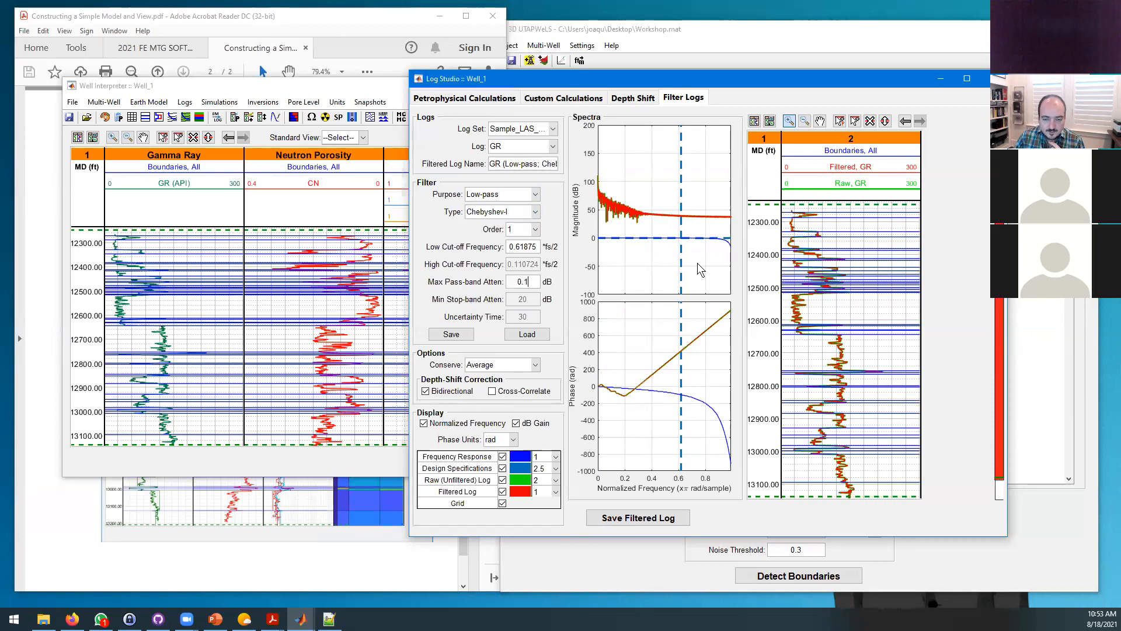
left_click_drag(531, 285, 484, 285)
type("0.3")
key("Return")
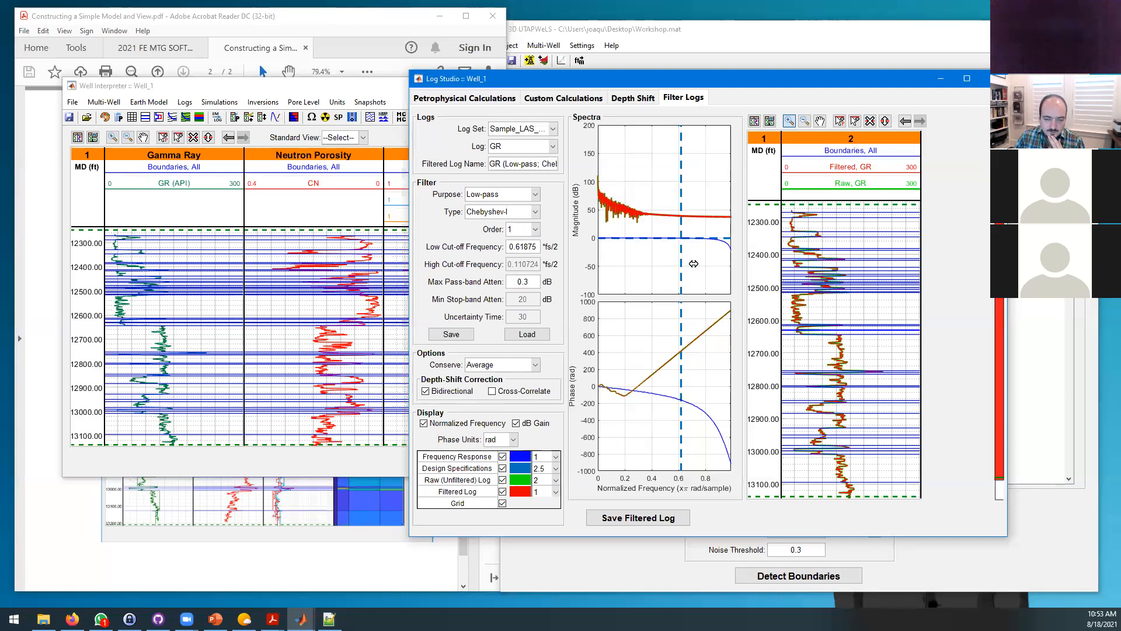
left_click_drag(693, 264, 694, 269)
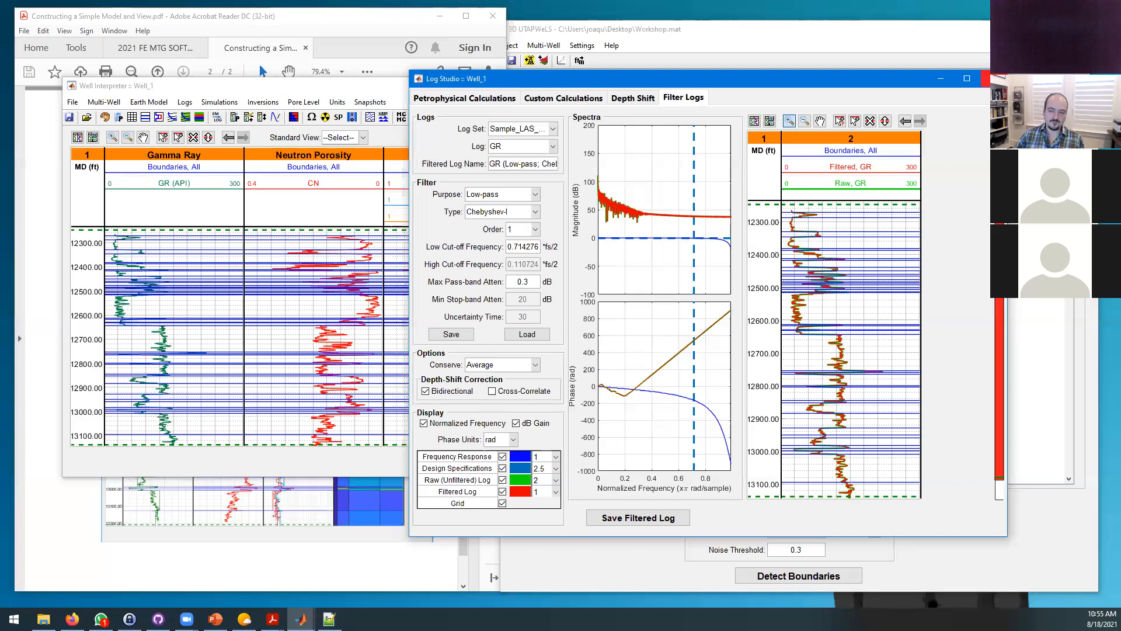
Step: Reopen Log Studio from the Well Interpreter and view the filter spectra of logs M0R1 and M0R9
left_click(987, 78)
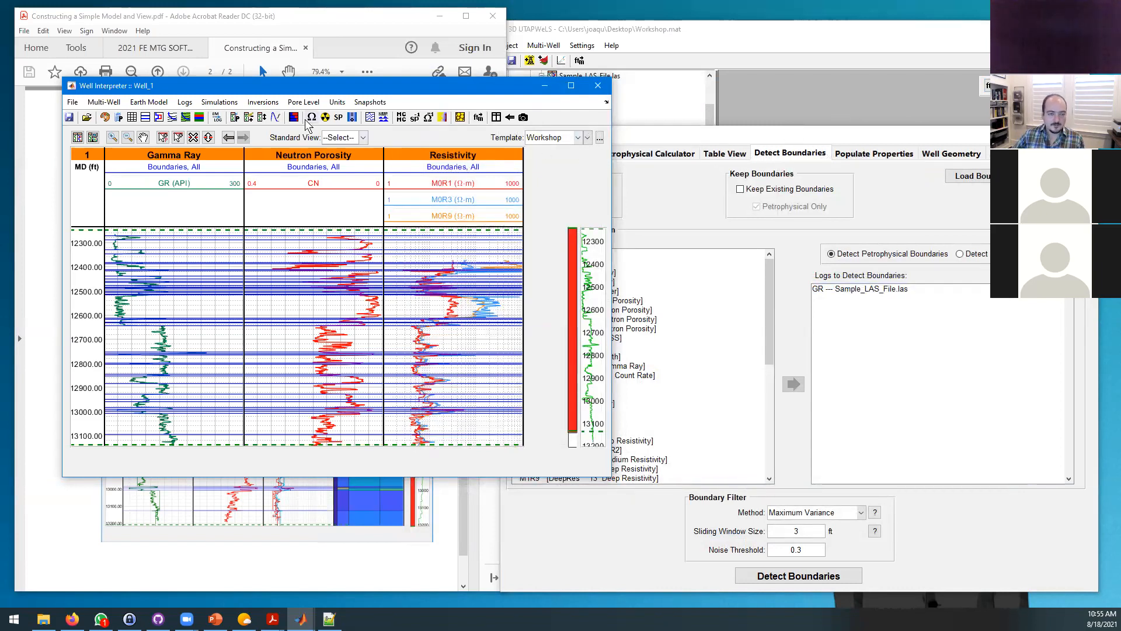
left_click(278, 118)
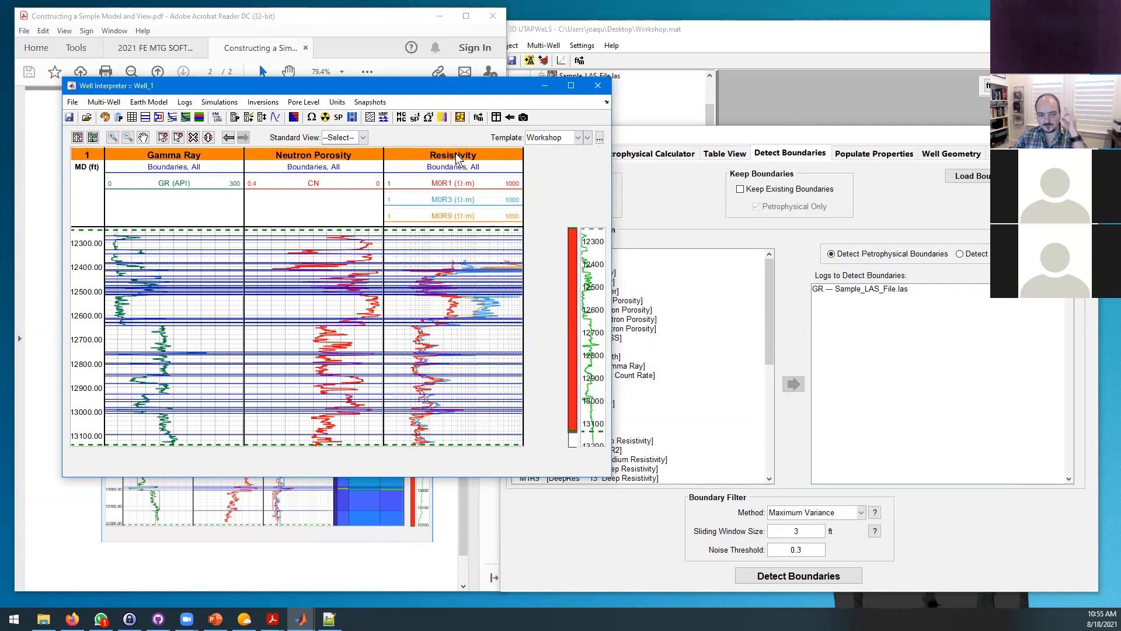
left_click_drag(517, 135, 802, 91)
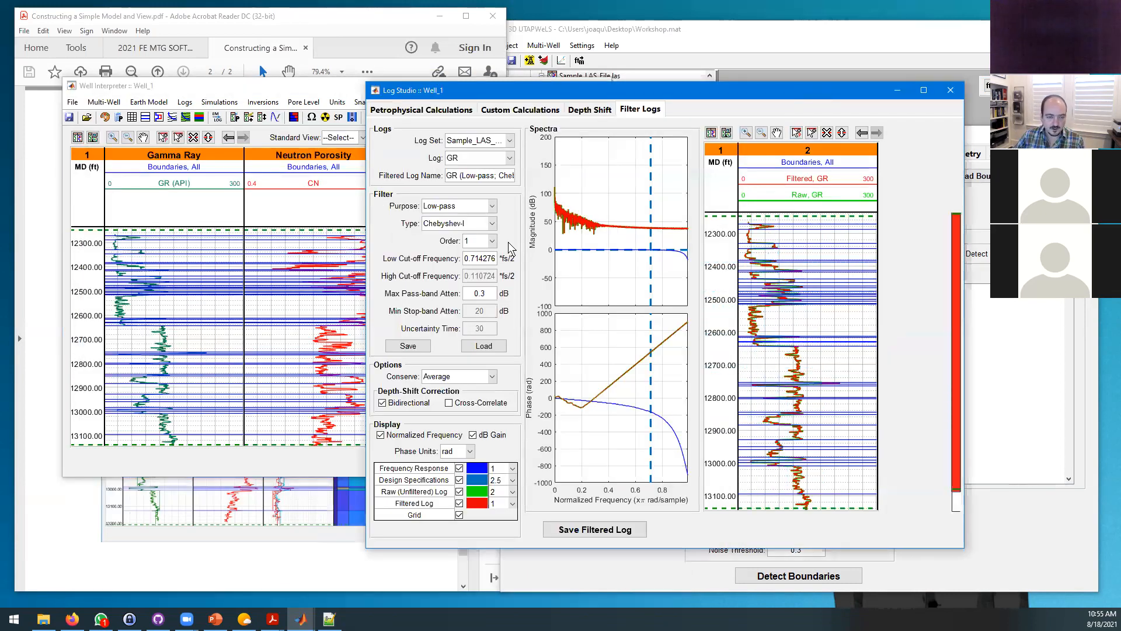
left_click(502, 162)
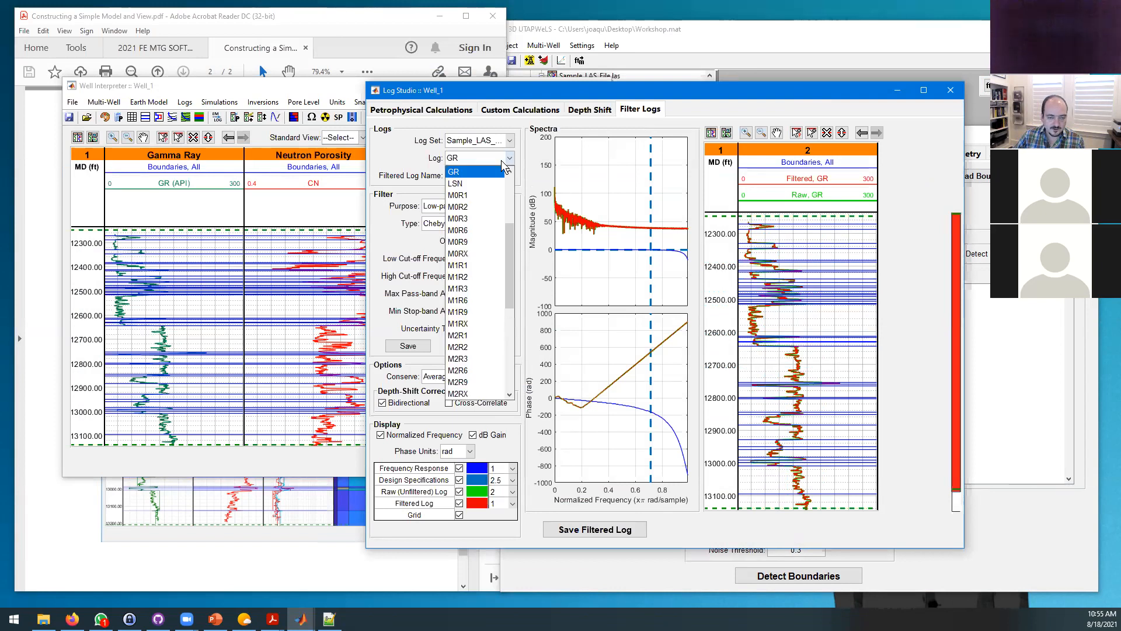
left_click(474, 196)
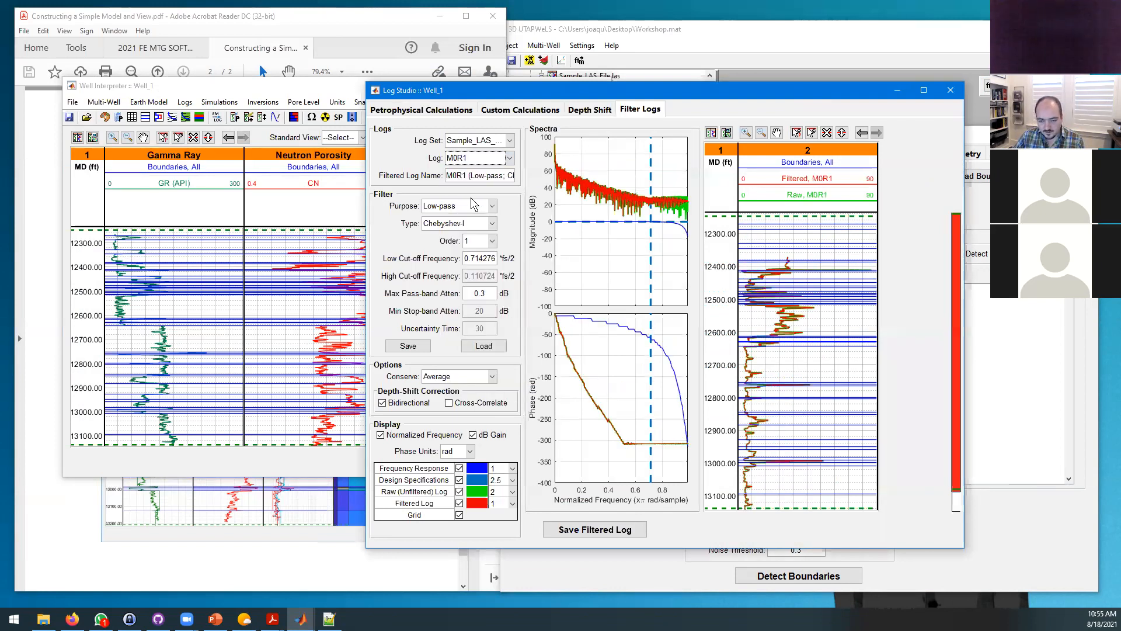
left_click(491, 157)
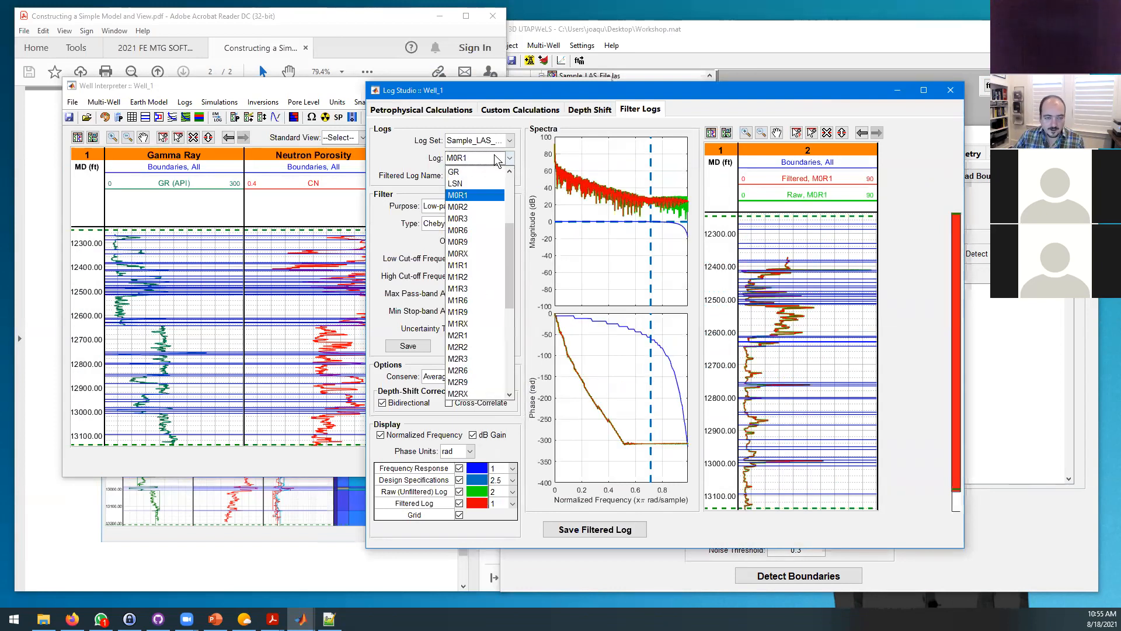
left_click(473, 240)
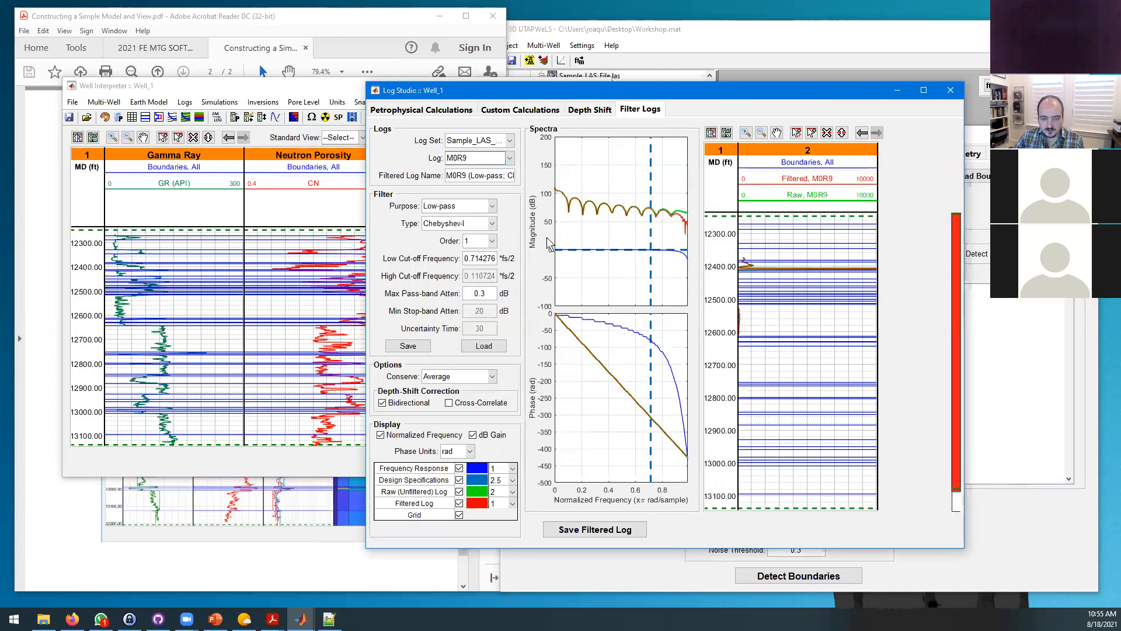
Step: Lower the M0R9 filter's low cut-off frequency to about 0.345 and change the filter type to Butterworth
left_click_drag(651, 257, 600, 259)
left_click(467, 221)
left_click(467, 232)
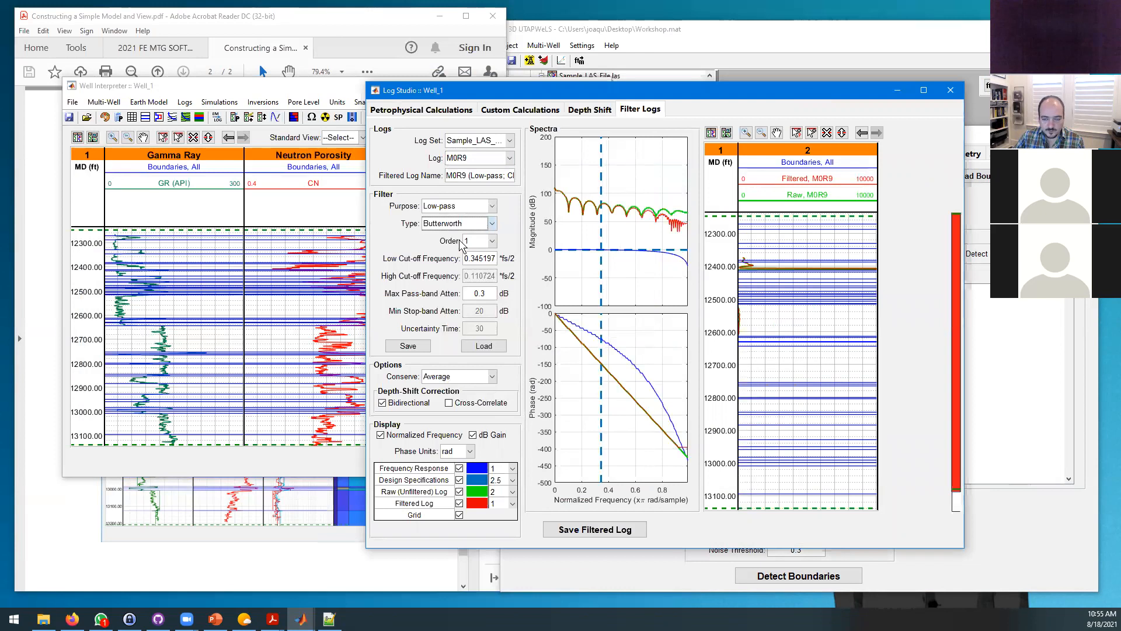
Step: Change track 2, showing the filtered and raw logs, to a logarithmic scale with four decades
double_click(769, 240)
left_click(485, 160)
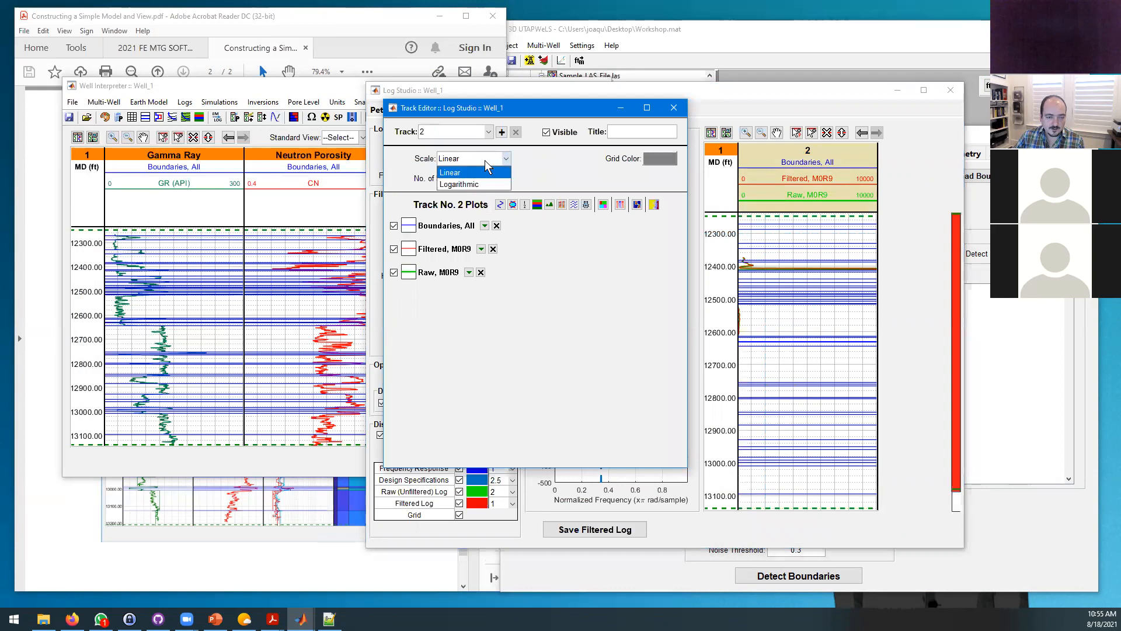
left_click(465, 184)
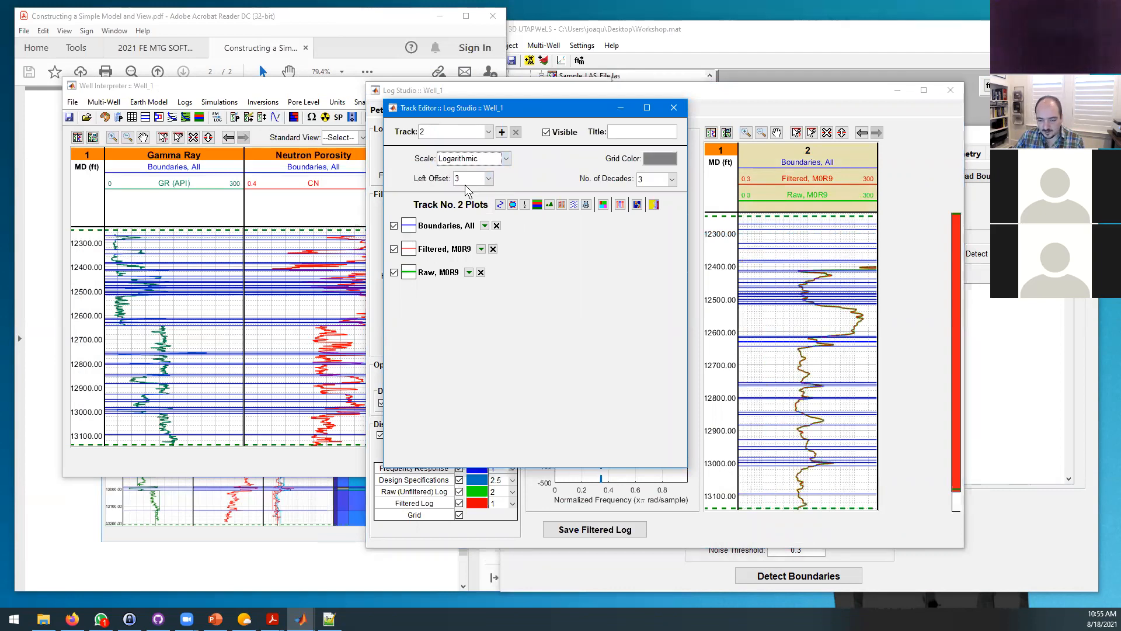
left_click(674, 107)
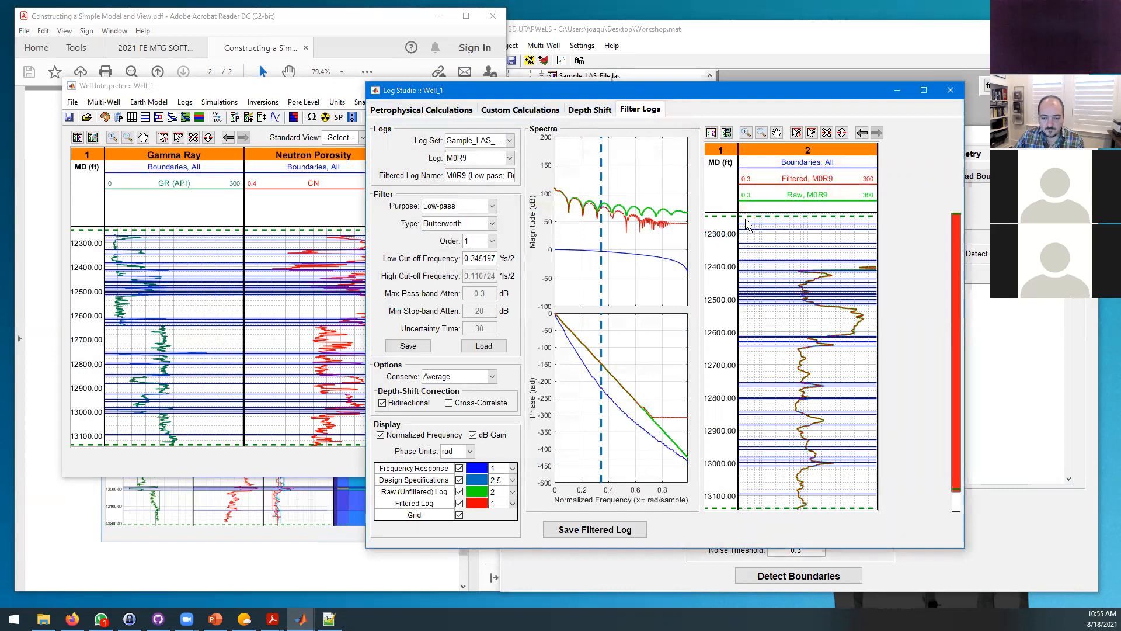
double_click(765, 252)
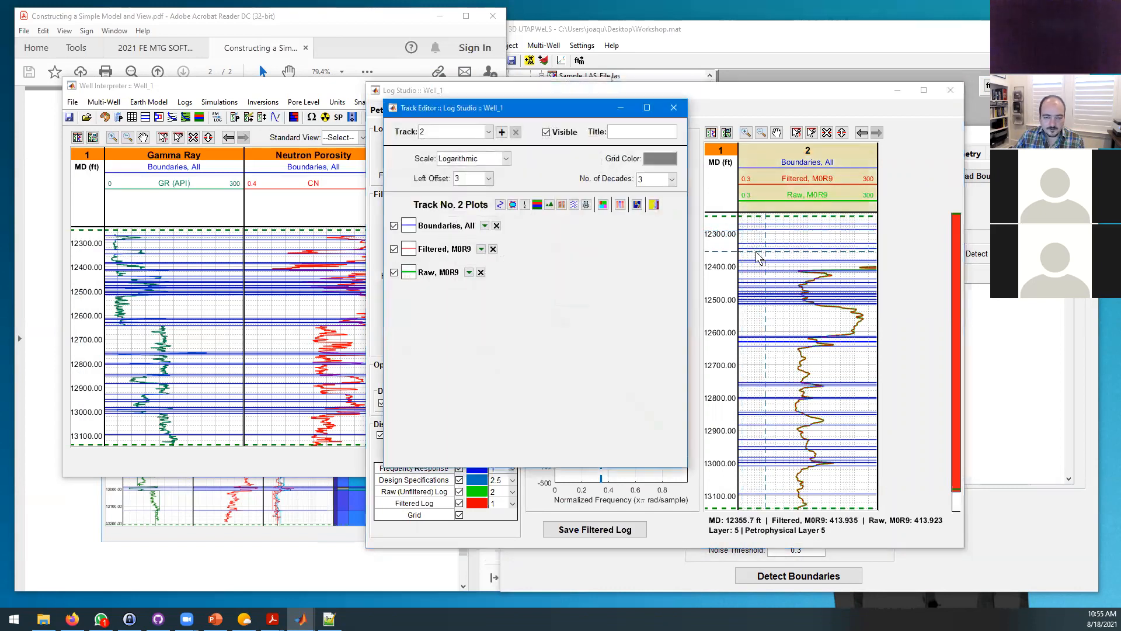
left_click(670, 181)
left_click(649, 223)
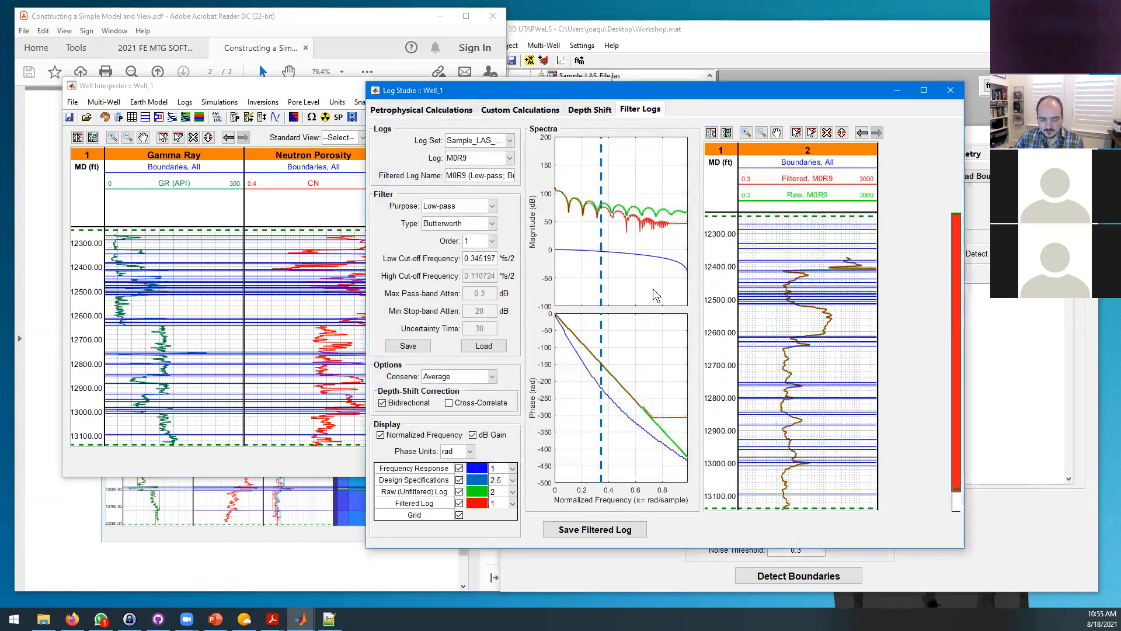
Step: Raise the Butterworth filter's low cut-off frequency to about 0.64, keeping M0R9 as the selected log
left_click_drag(601, 277, 641, 281)
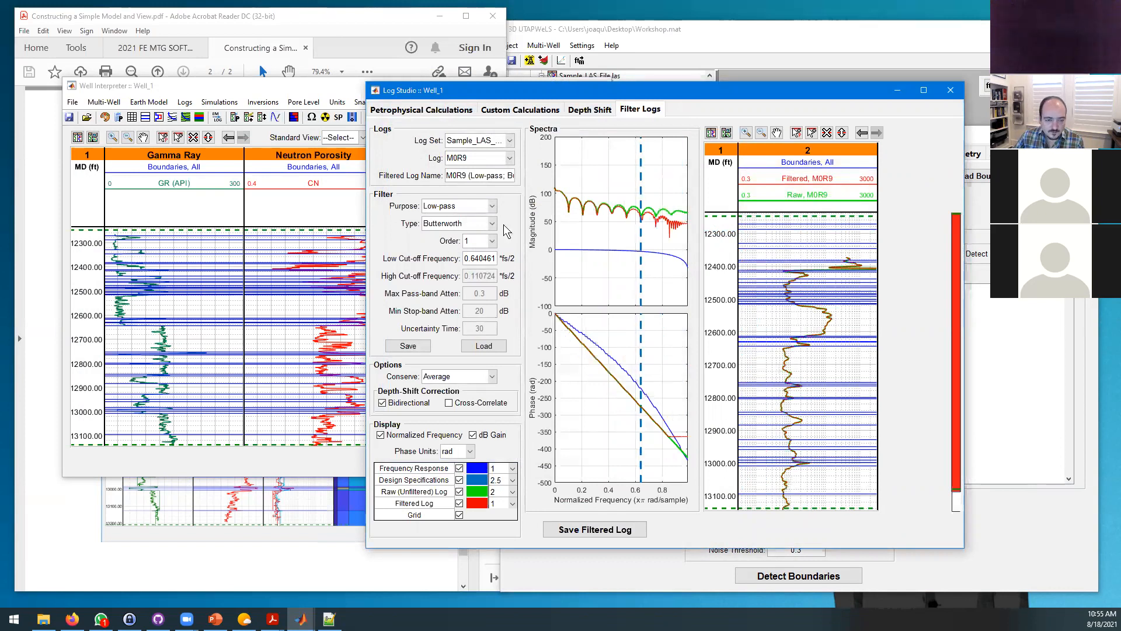
left_click(503, 158)
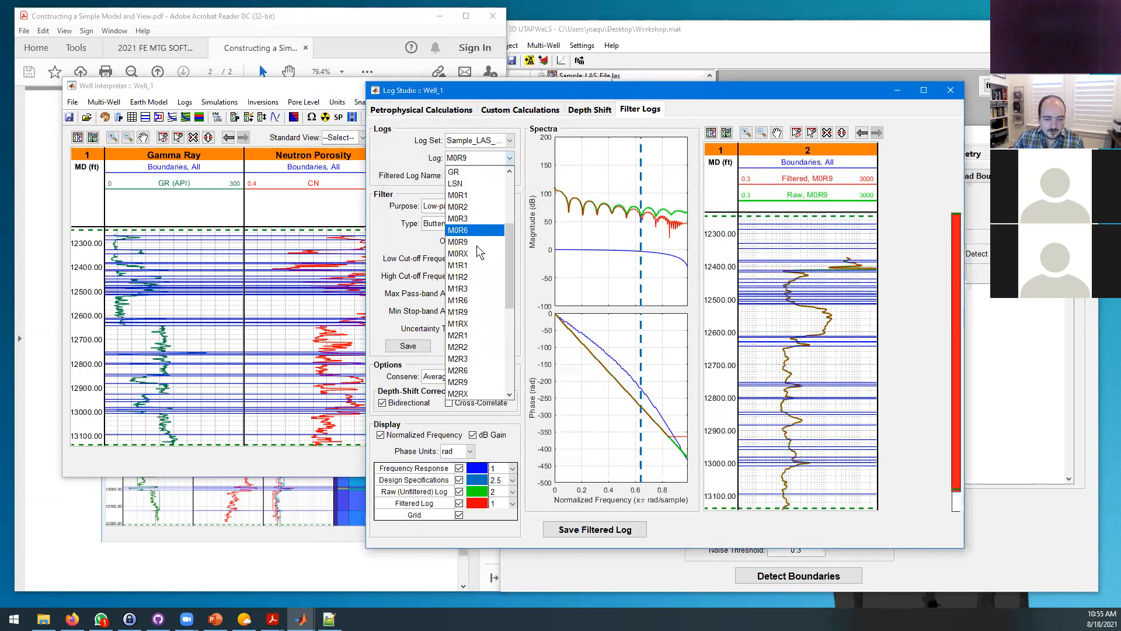
left_click(583, 264)
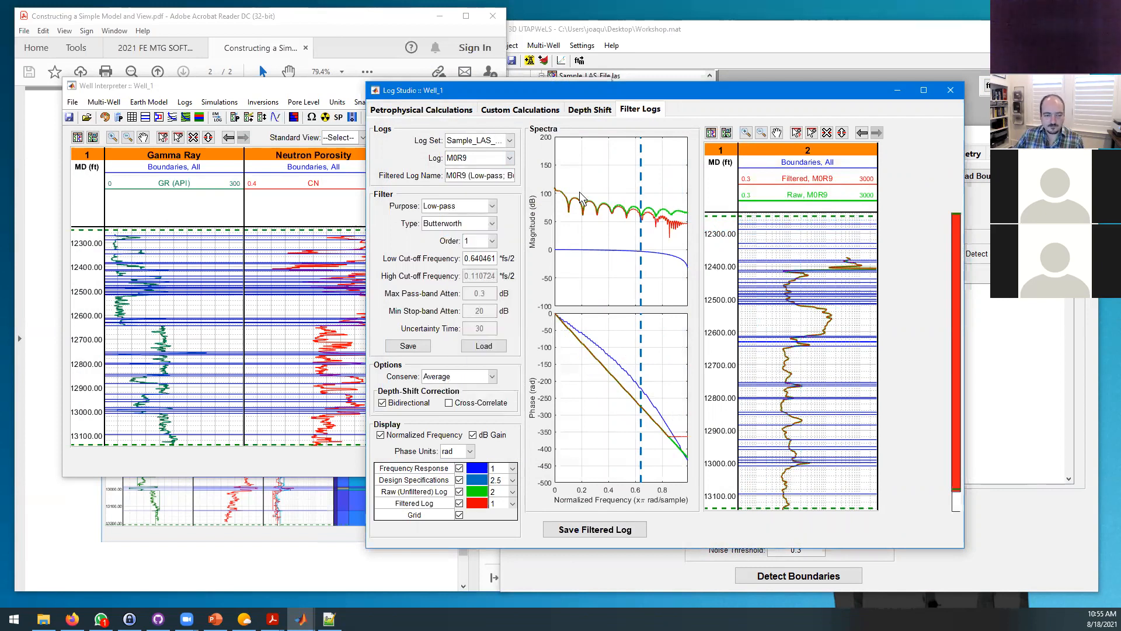
Step: Apply the filter to the GR log, save the filtered log, and close Log Studio
left_click(491, 158)
left_click(462, 170)
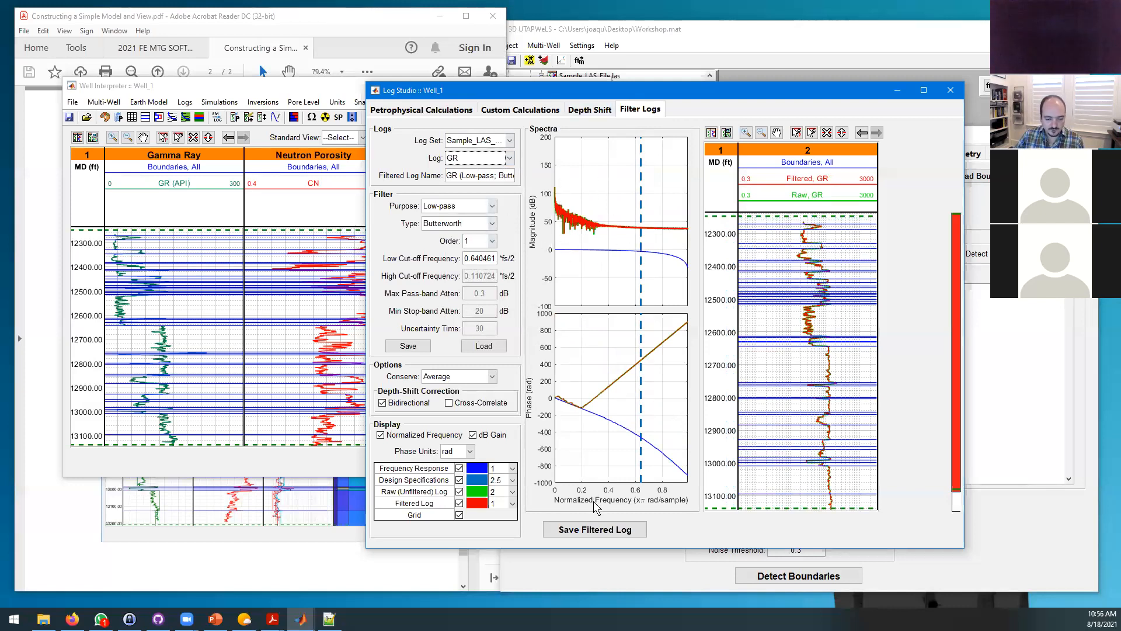
left_click(585, 528)
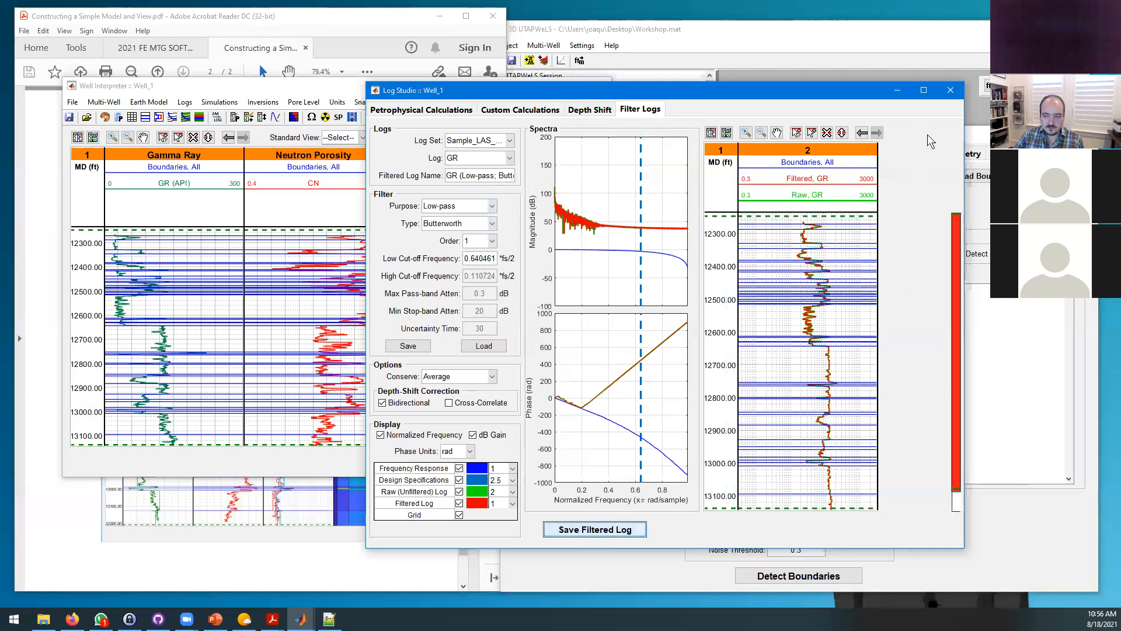
left_click(950, 90)
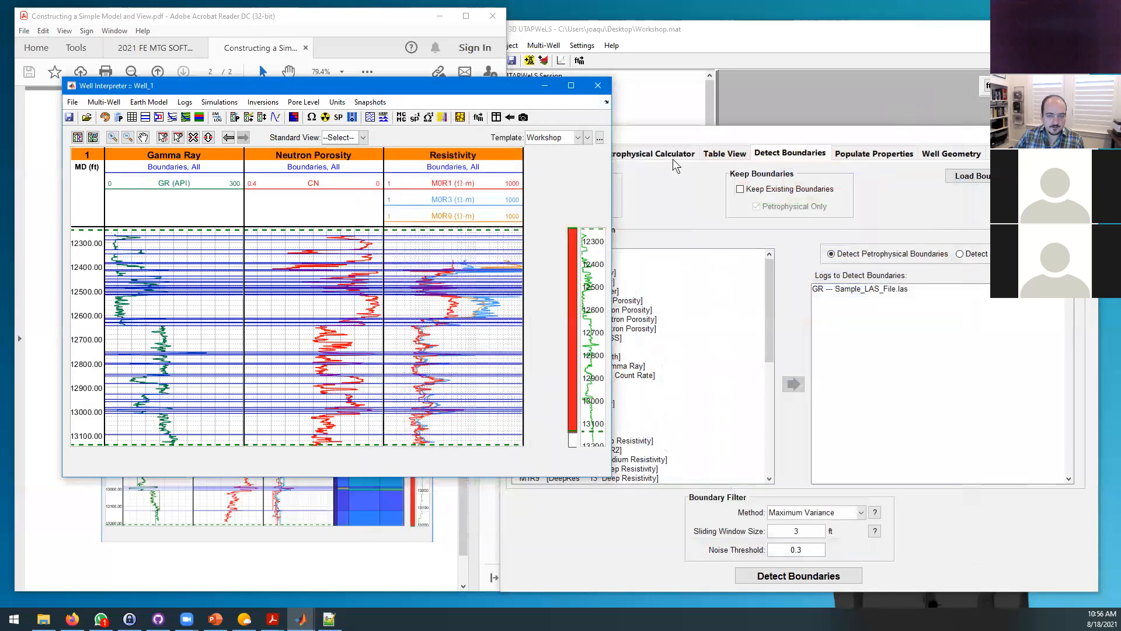
Step: Check Well_1's log set in the main session tree for the saved filtered GR log, and return to the Earth Model Builder
left_click(301, 619)
left_click(287, 578)
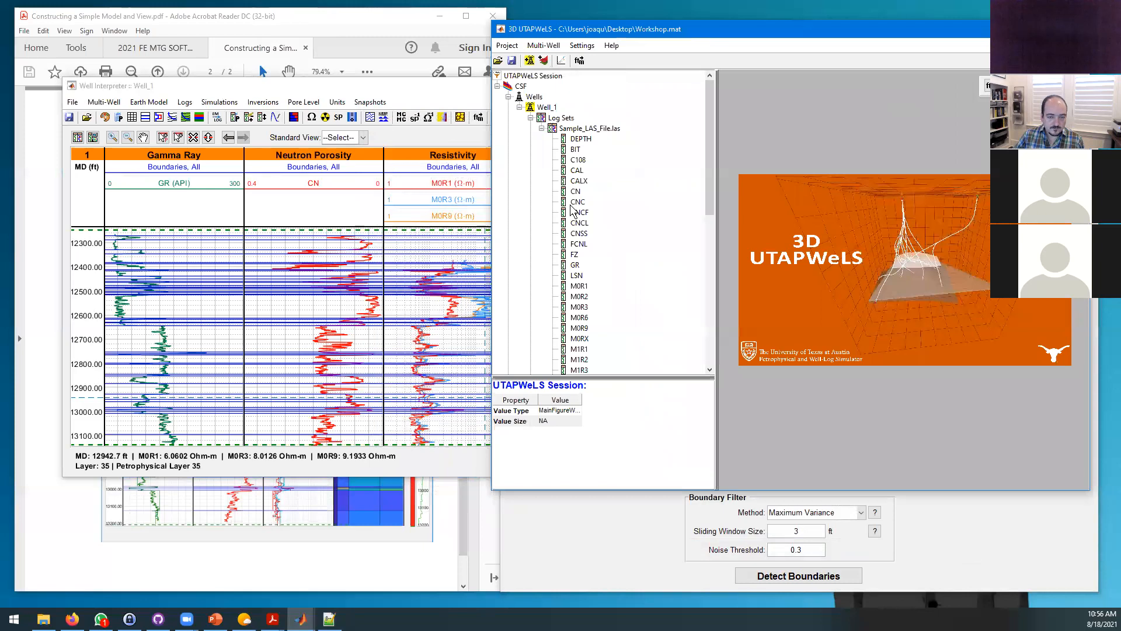
scroll(544, 129, "down", 2)
scroll(610, 203, "down", 9)
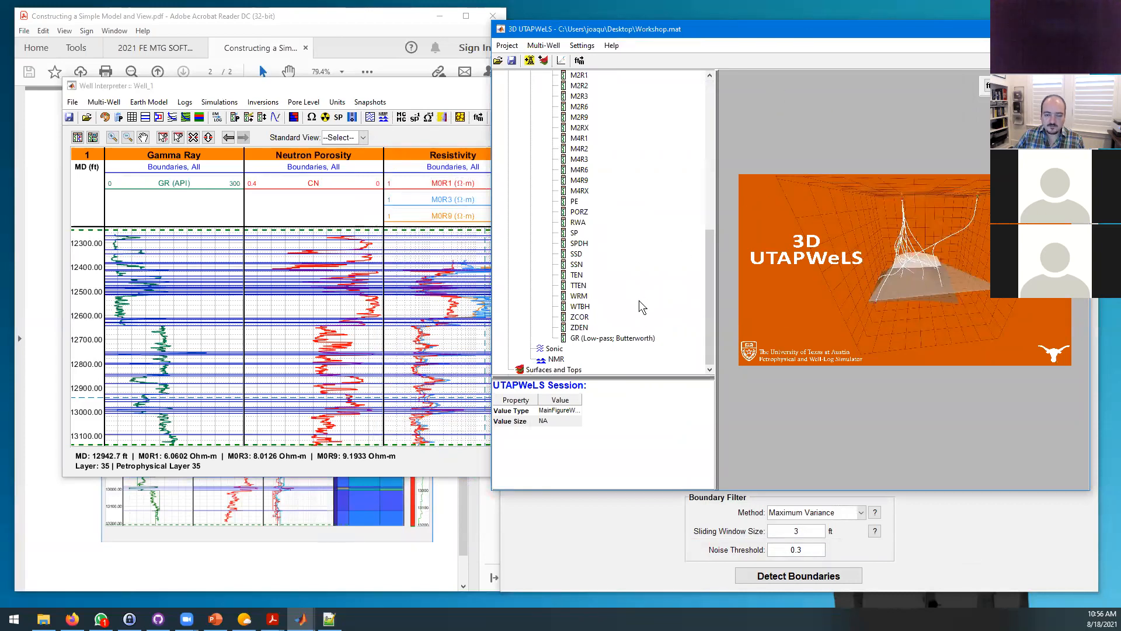
scroll(639, 300, "up", 10)
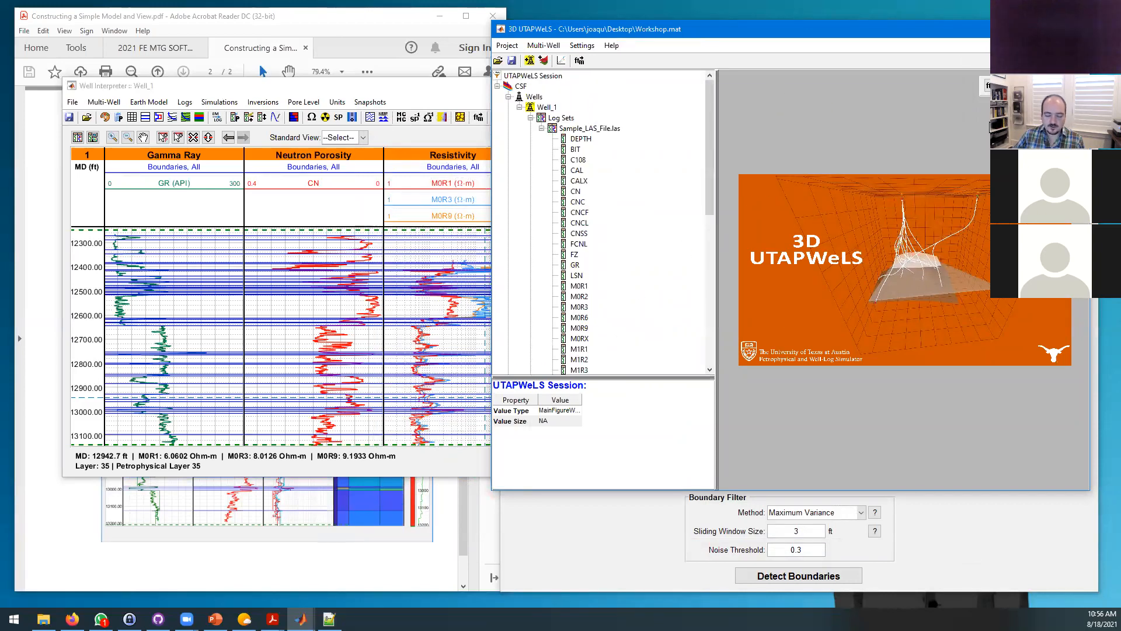
left_click(903, 551)
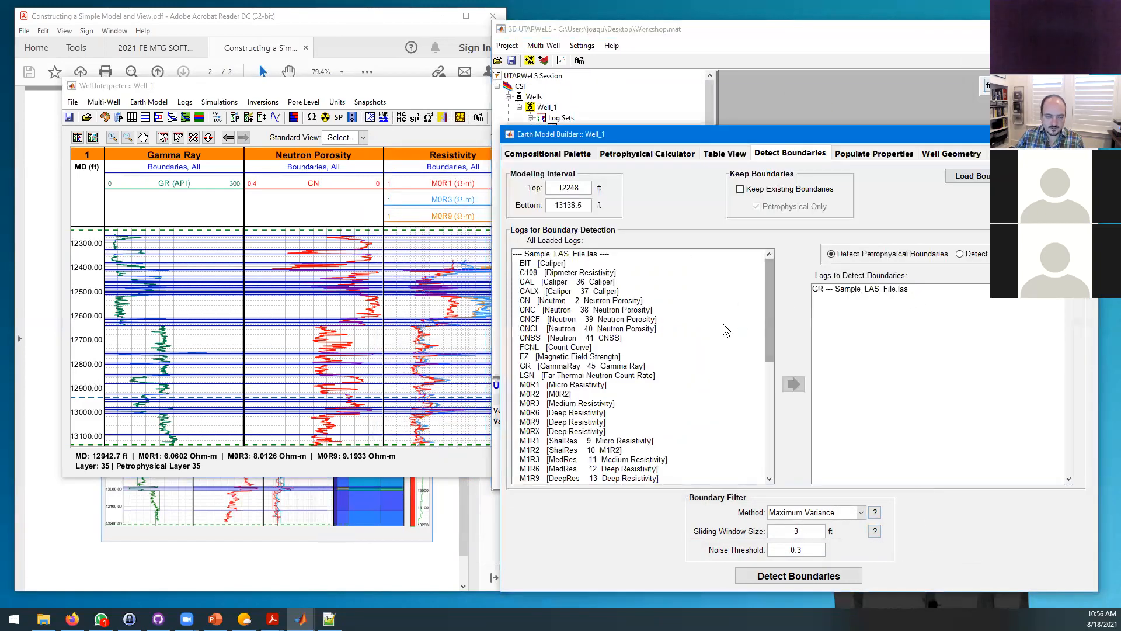
Step: Look for the filtered GR log among the logs loaded for boundary detection, and move the Well Interpreter window off the exercise PDF
scroll(723, 323, "down", 15)
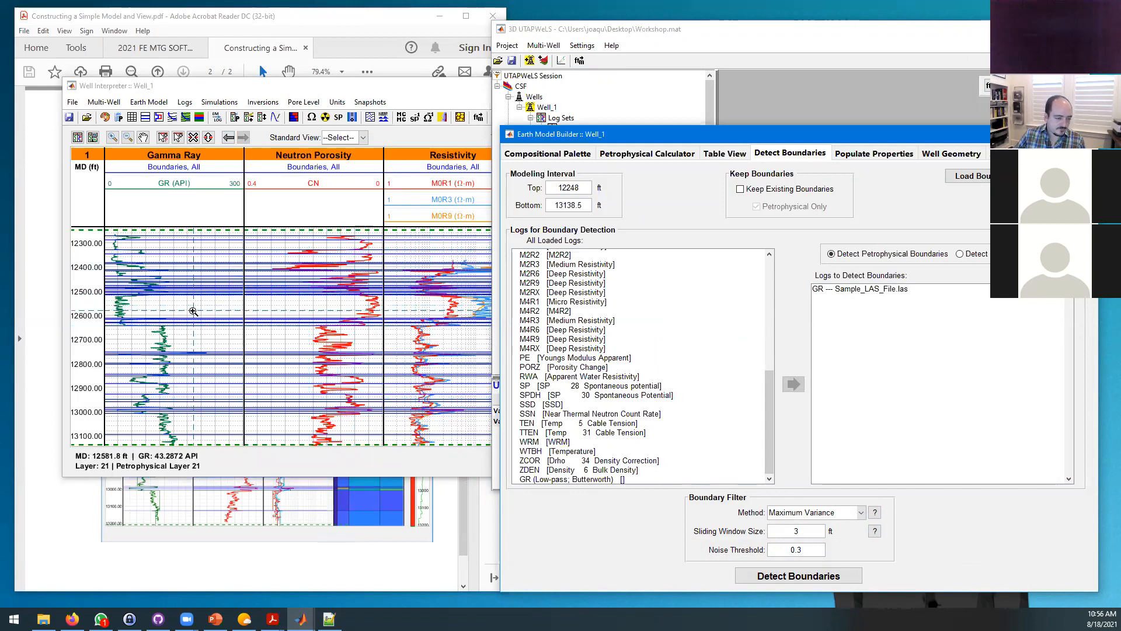
left_click(114, 139)
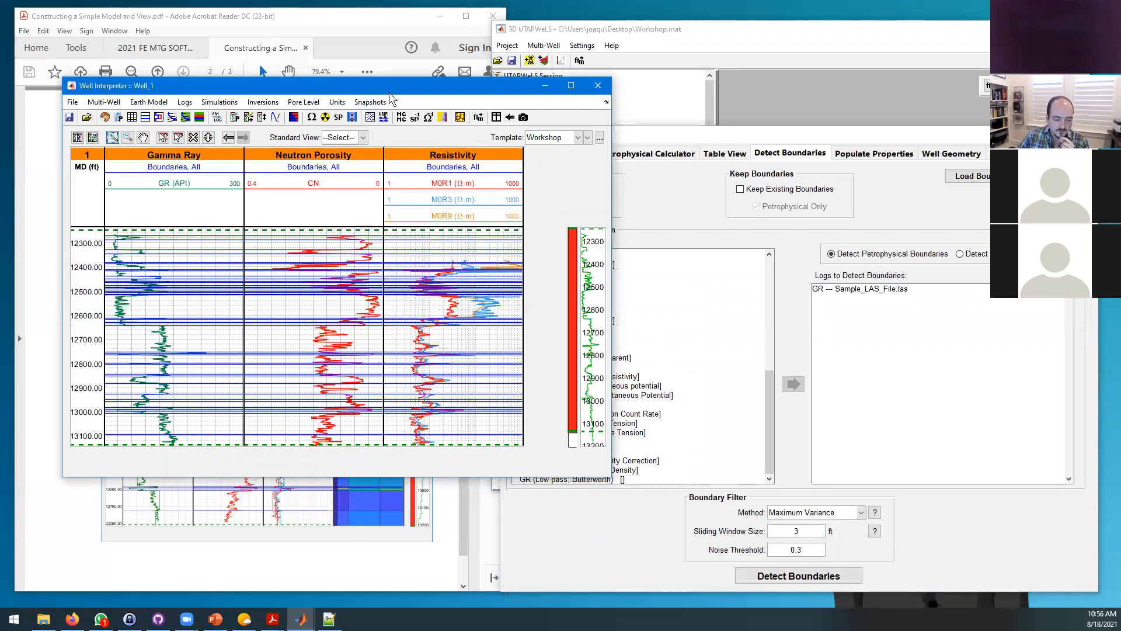
left_click_drag(389, 93, 769, 79)
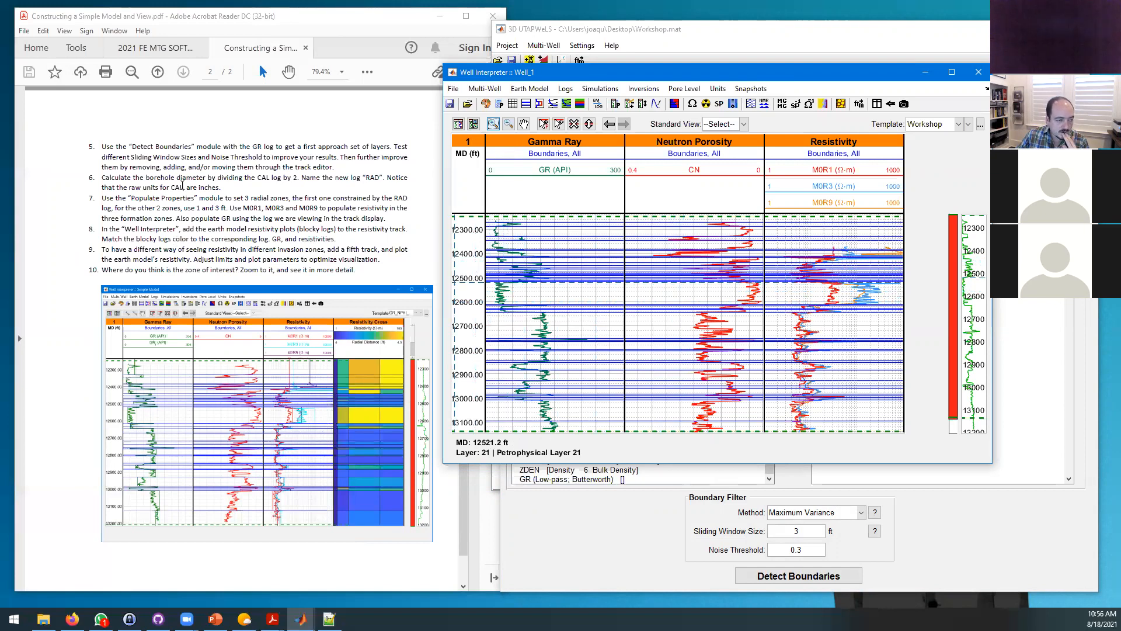
Step: Read exercise step 6 in the PDF on calculating the RAD log from CAL, highlighting its opening words
left_click_drag(98, 179, 154, 182)
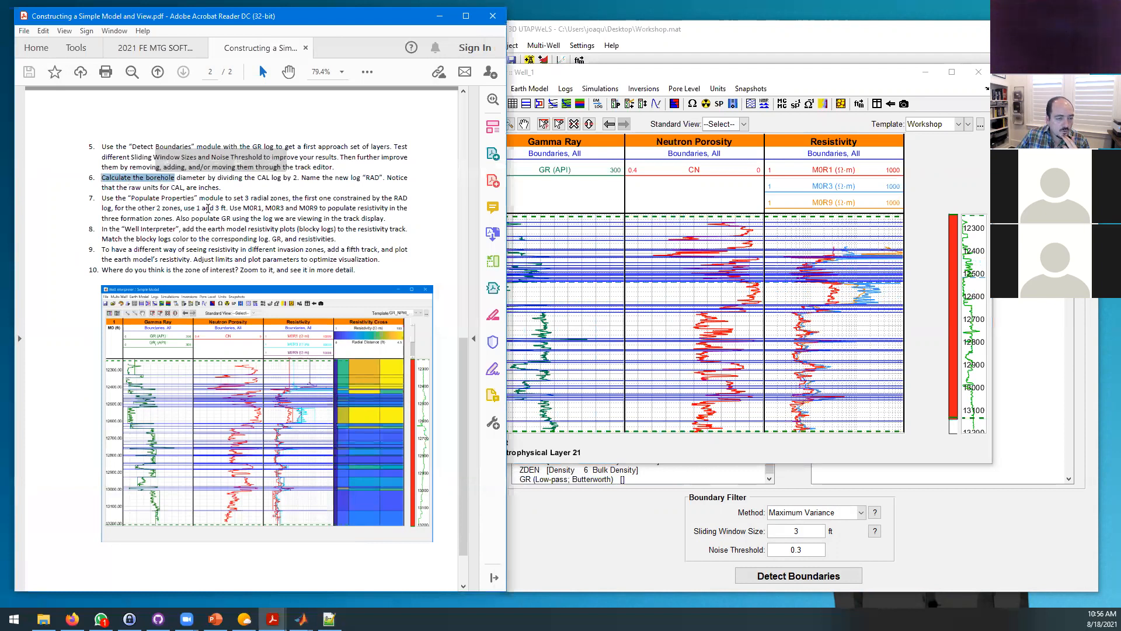
scroll(207, 208, "up", 1)
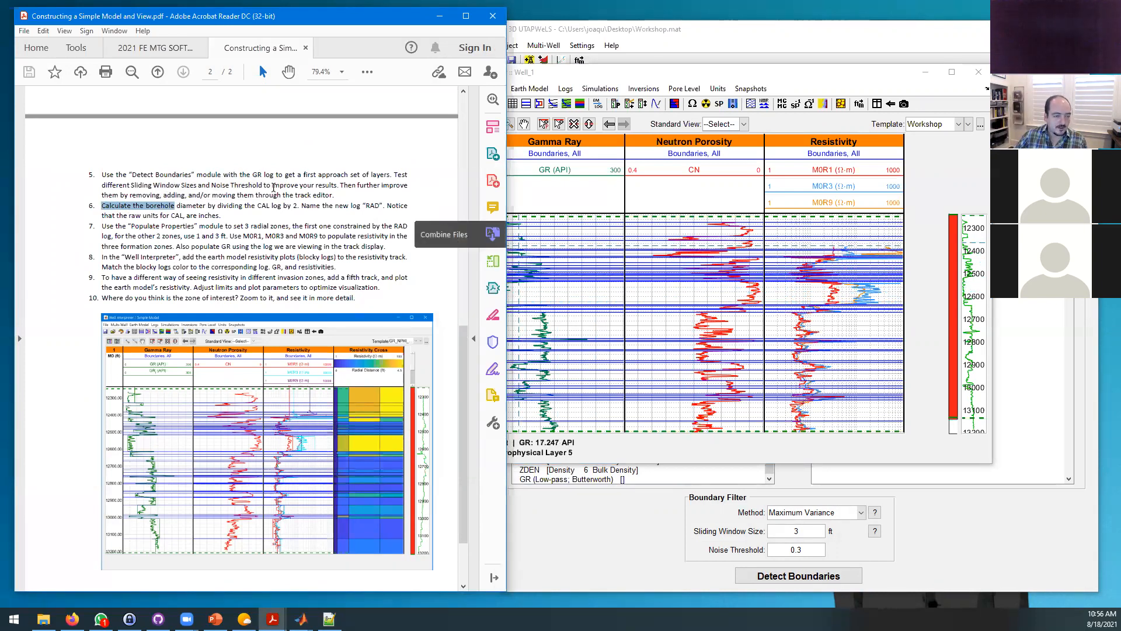
left_click(178, 204)
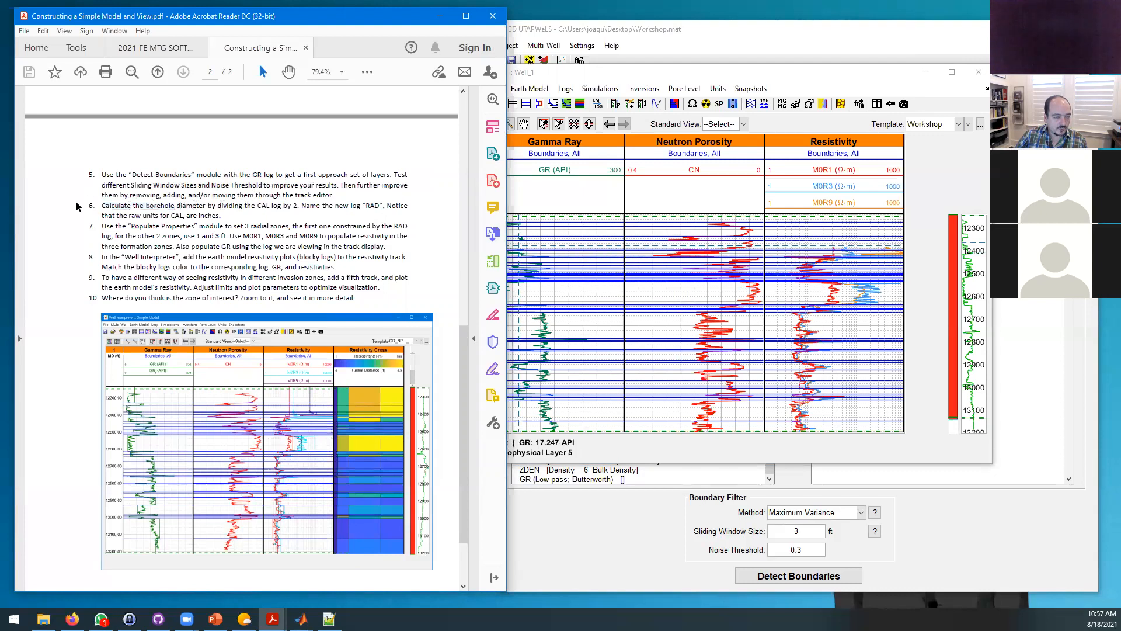
left_click_drag(103, 204, 272, 211)
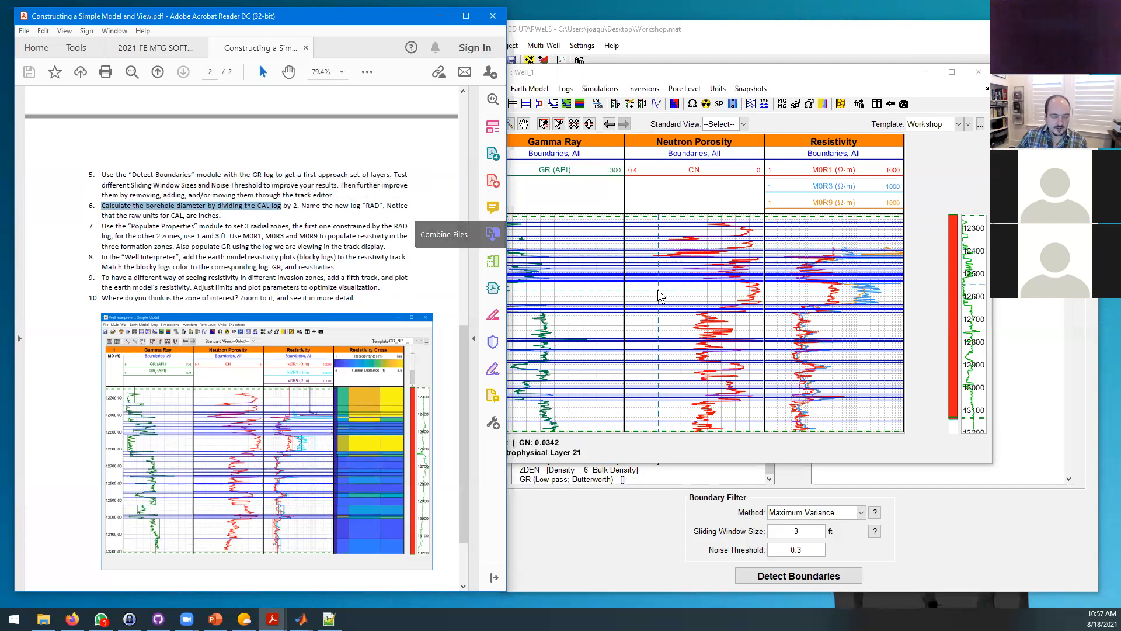
Step: Return to the Well Interpreter and open the custom log calculations for Well_1
left_click(642, 72)
left_click_drag(641, 72, 623, 72)
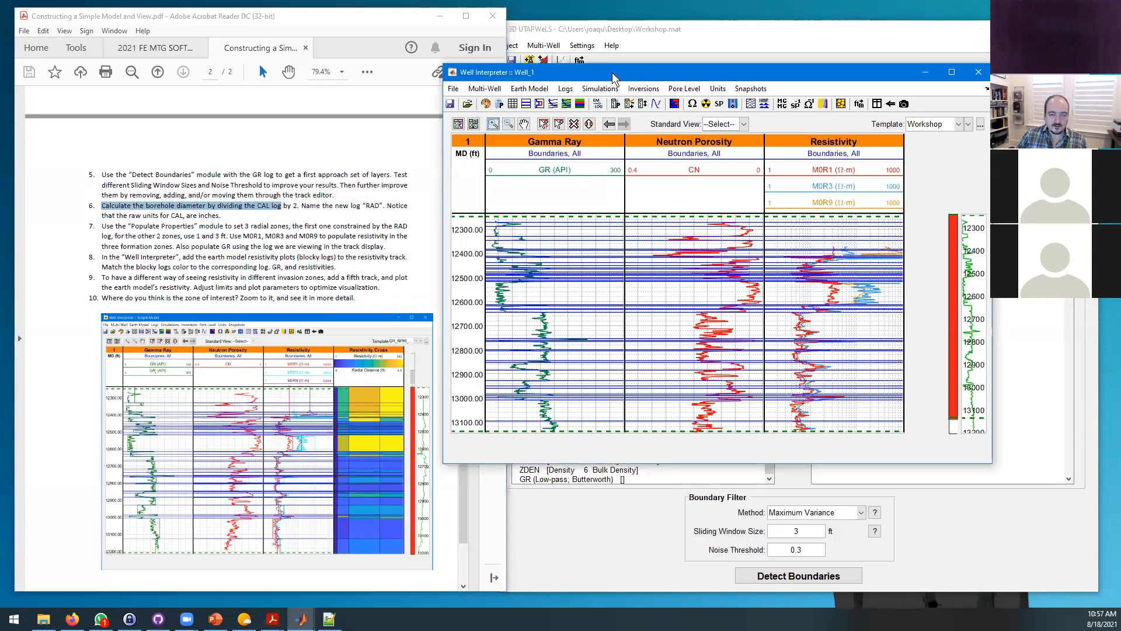
left_click(549, 88)
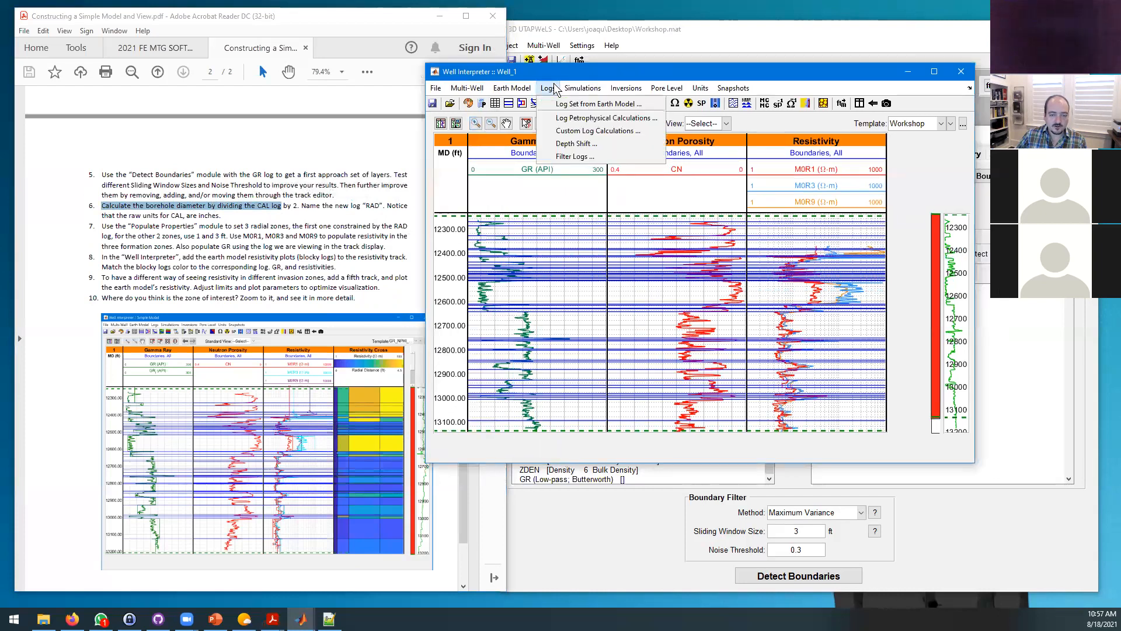
left_click(565, 131)
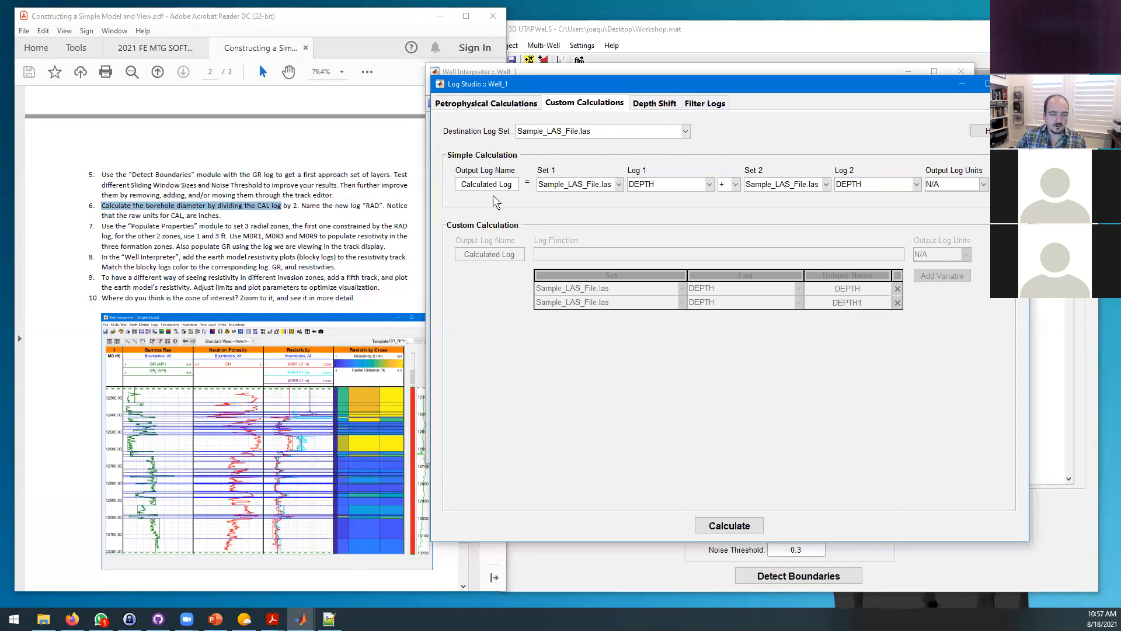
Step: Switch to the custom calculation, name the output log RAD, and enter CAL/2 as its log function
left_click(498, 232)
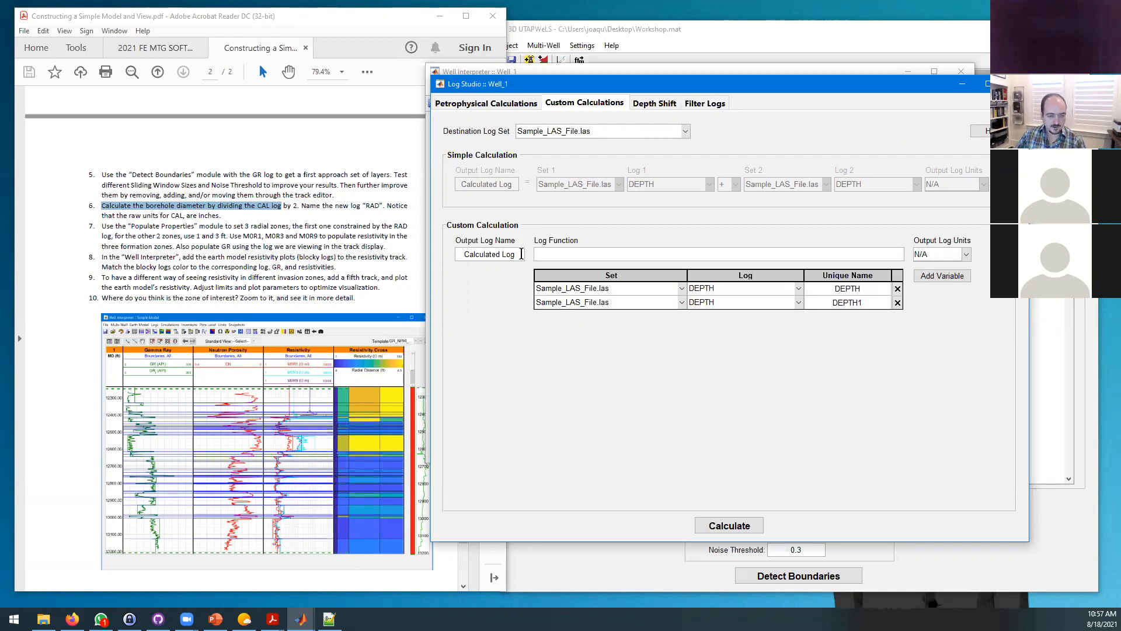
left_click_drag(522, 253, 457, 251)
type("RAD")
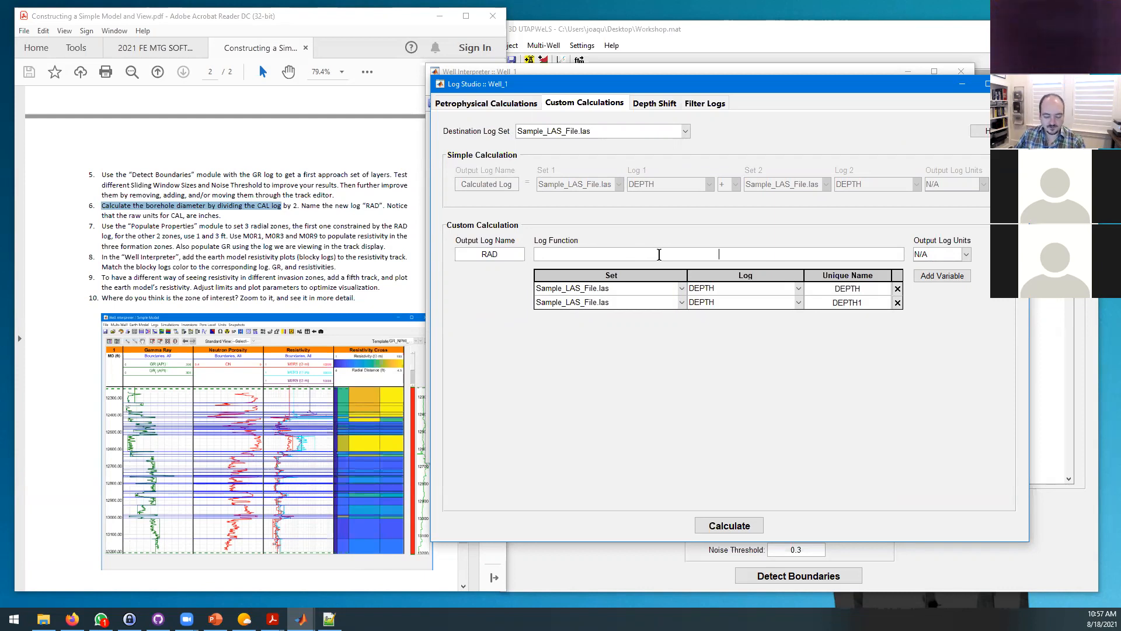
type("CAL/2")
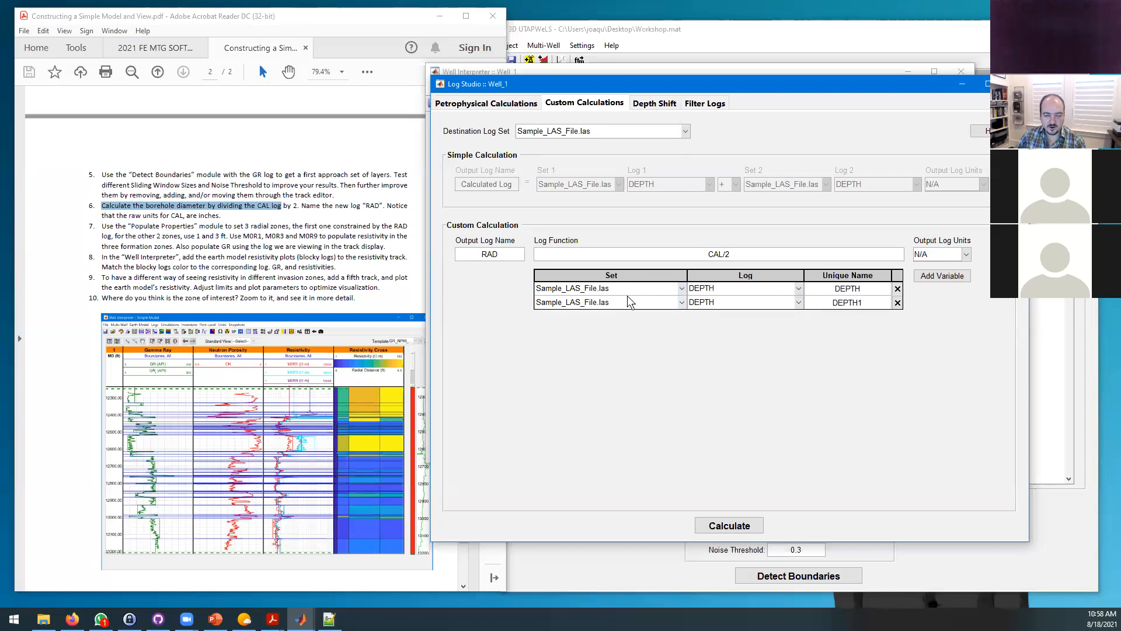
Step: Assign the CAL log from Sample_LAS_File.las to the second variable of the RAD function
left_click(792, 300)
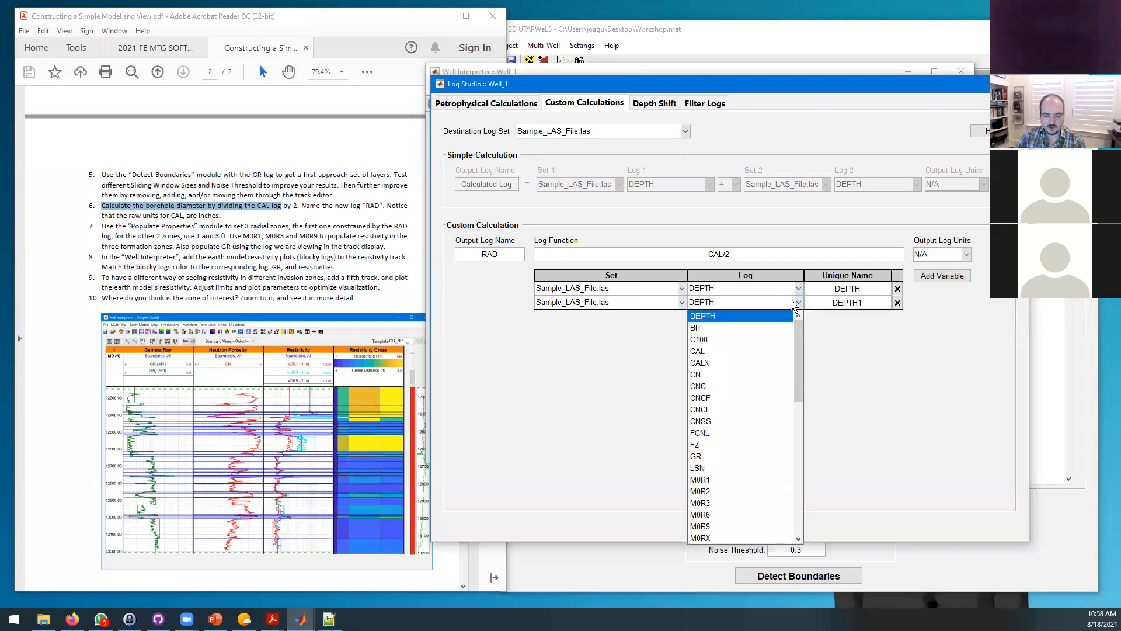
left_click(756, 354)
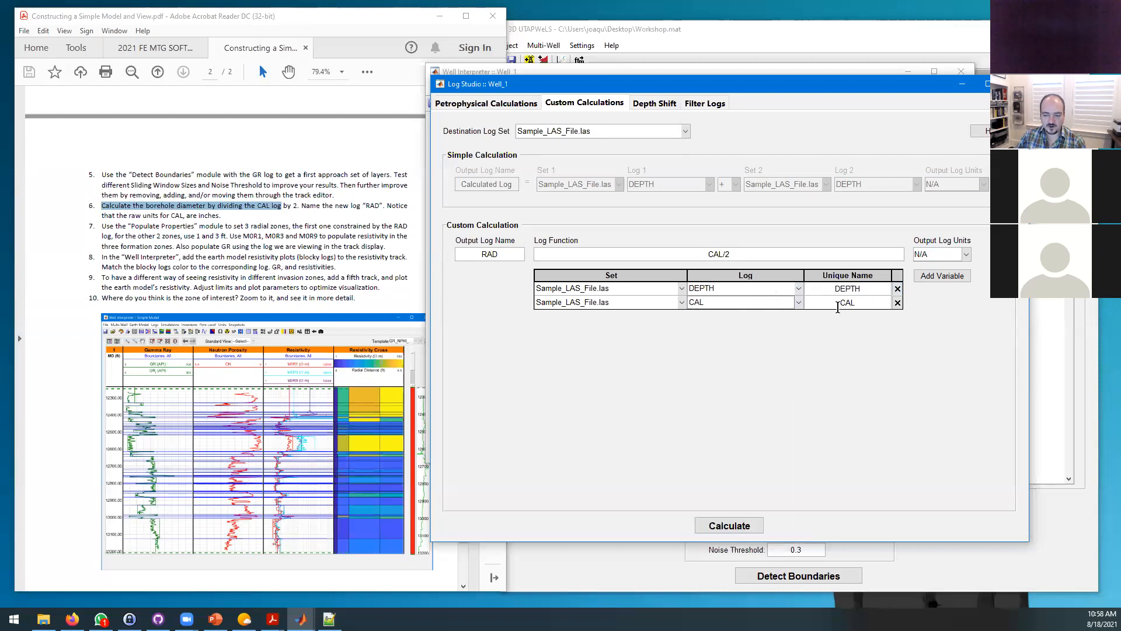
left_click(762, 252)
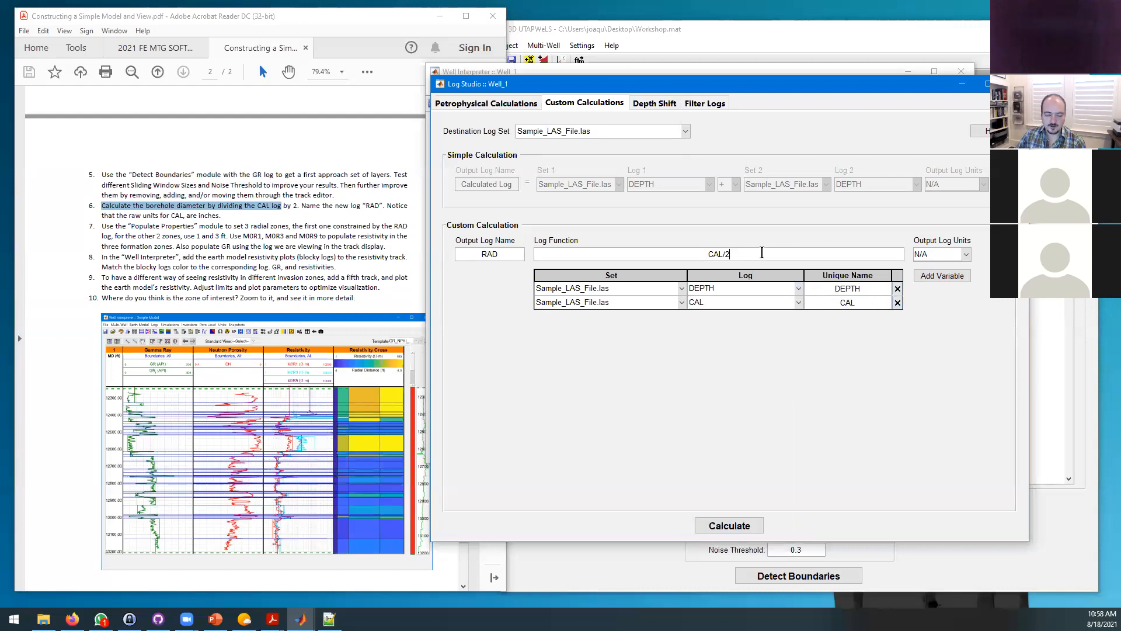
Step: Set the output units of the RAD log to in
left_click(949, 255)
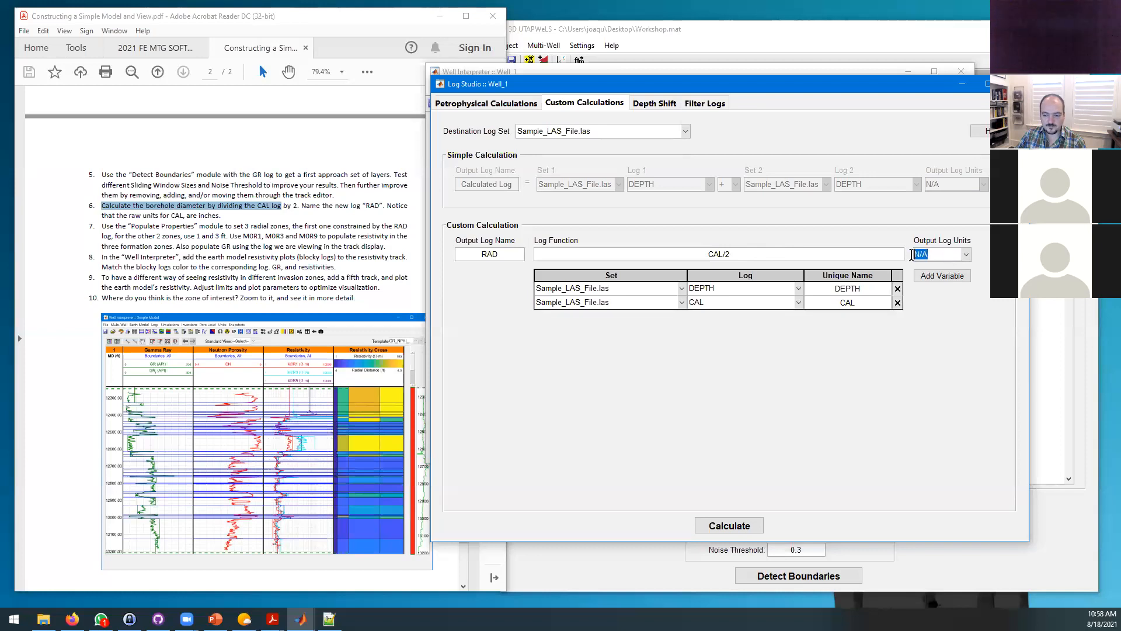
left_click(966, 254)
scroll(952, 300, "down", 3)
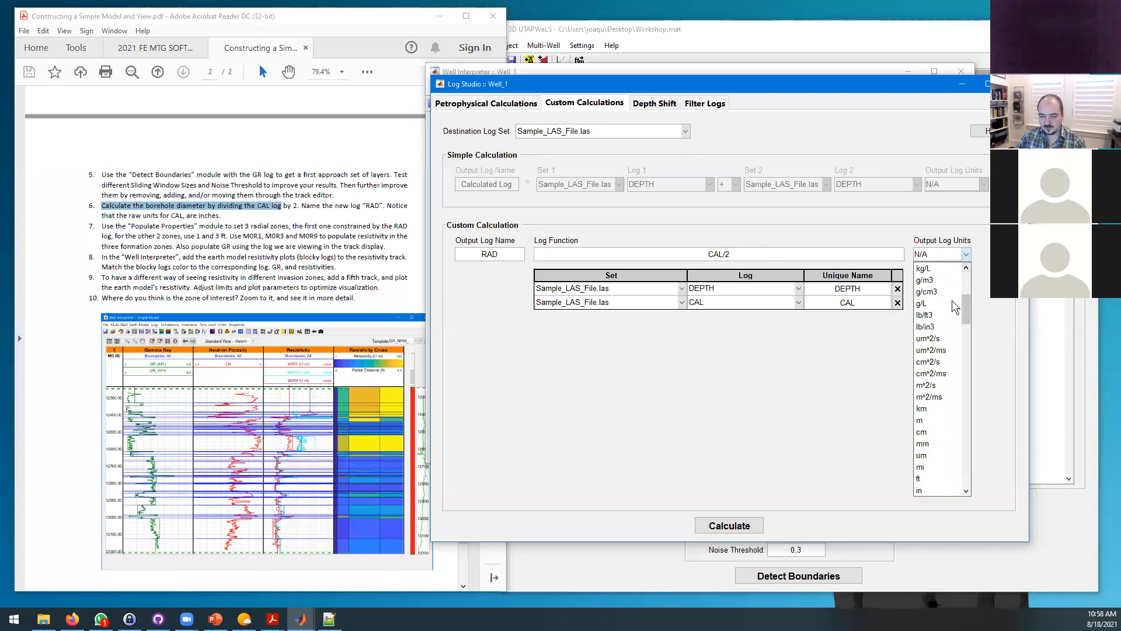
scroll(952, 301, "down", 3)
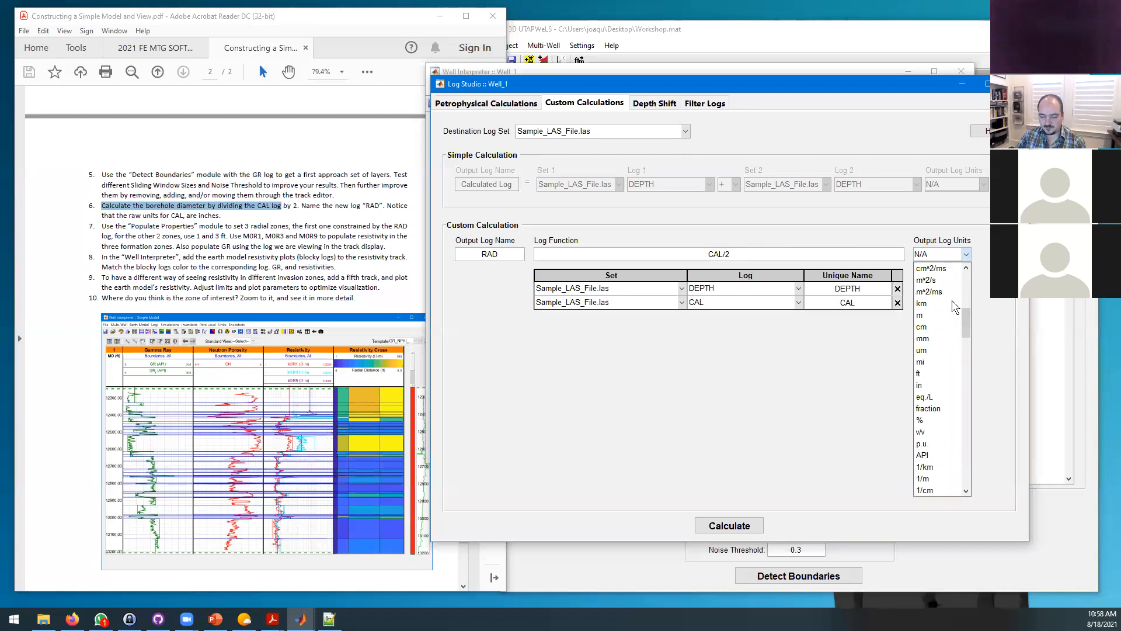
left_click(929, 386)
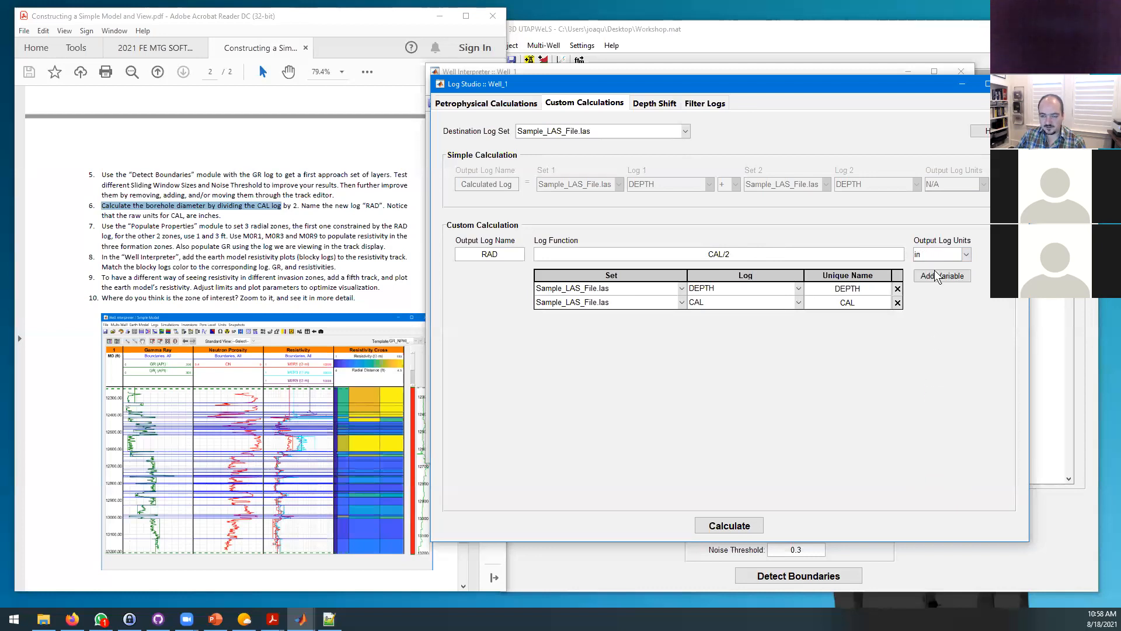
Step: Try entering "inches" as a custom output unit for the RAD log
left_click_drag(937, 254, 897, 251)
left_click(896, 252)
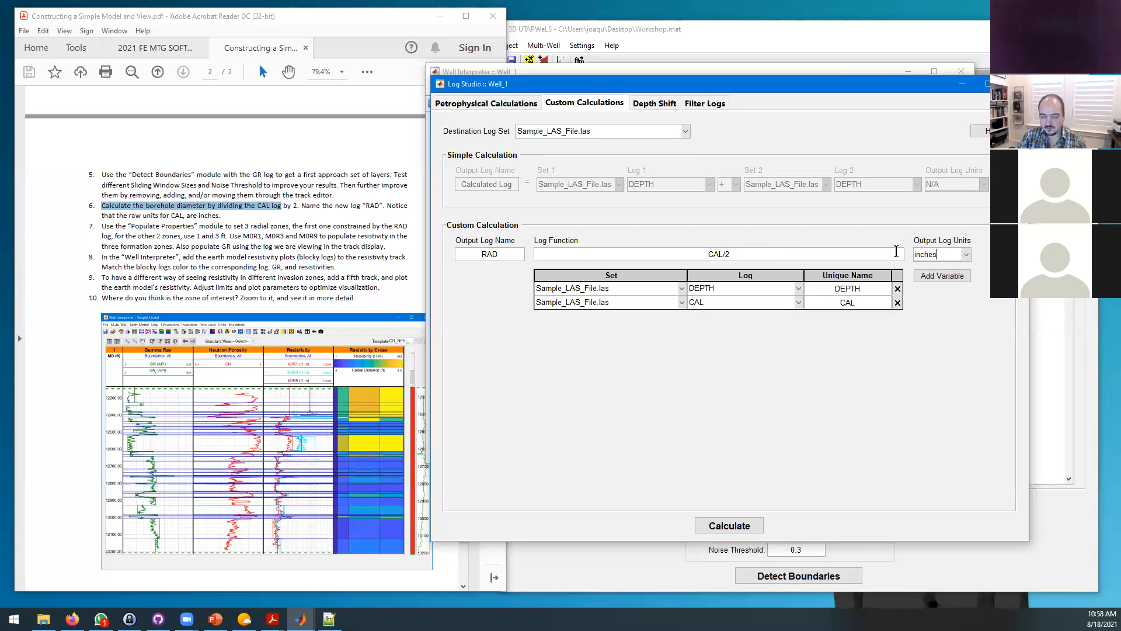
left_click(957, 323)
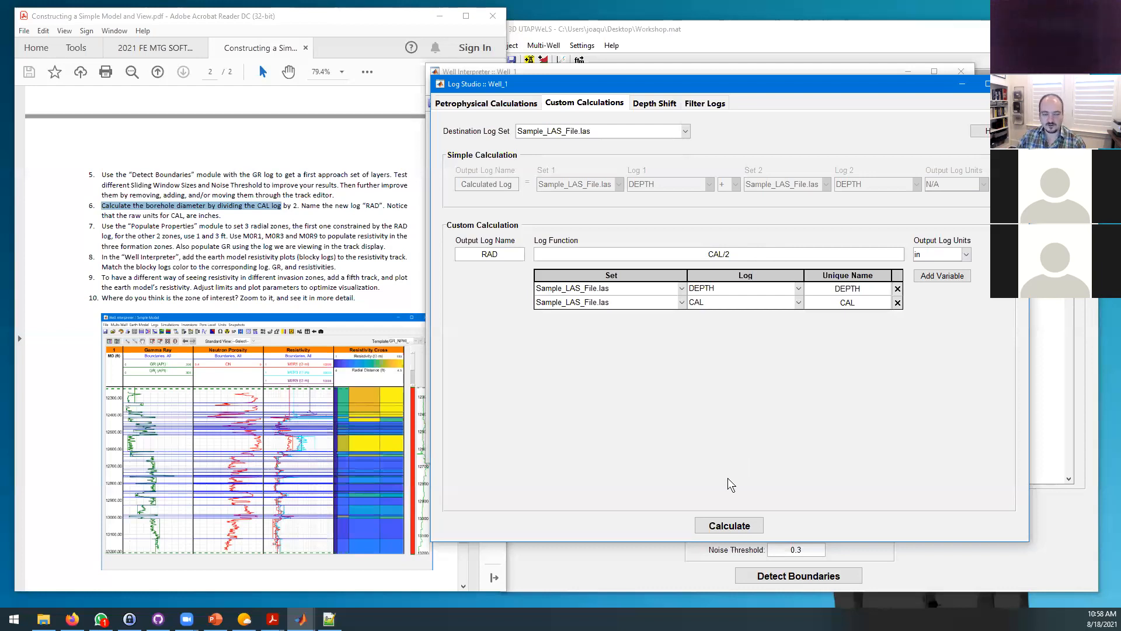
Step: Calculate the RAD log and close Log Studio
left_click(727, 523)
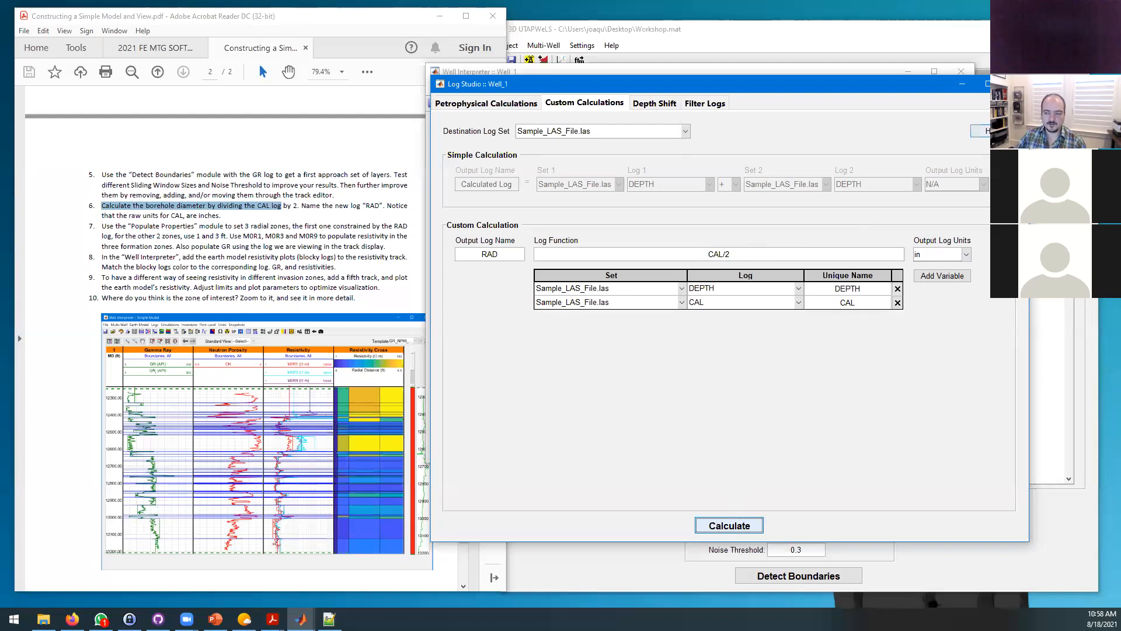
left_click(1015, 84)
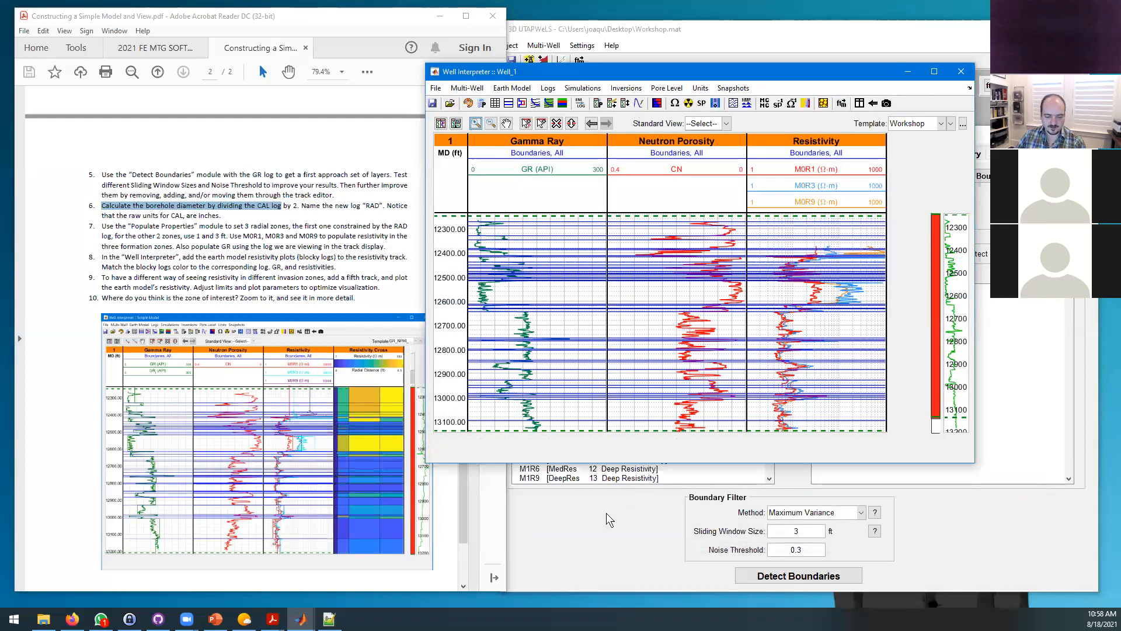
Step: Check Well_1's log set in the main session tree for the RAD log, view its statistics, and return to the Well Interpreter
mouse_move(301, 618)
left_click(274, 563)
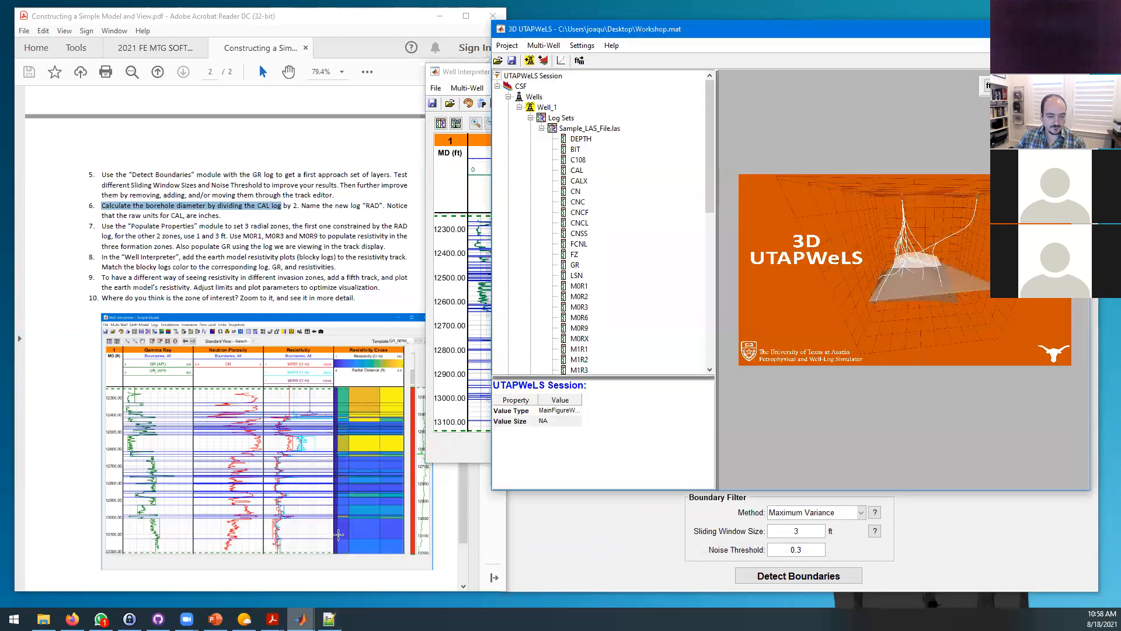
scroll(577, 198, "down", 10)
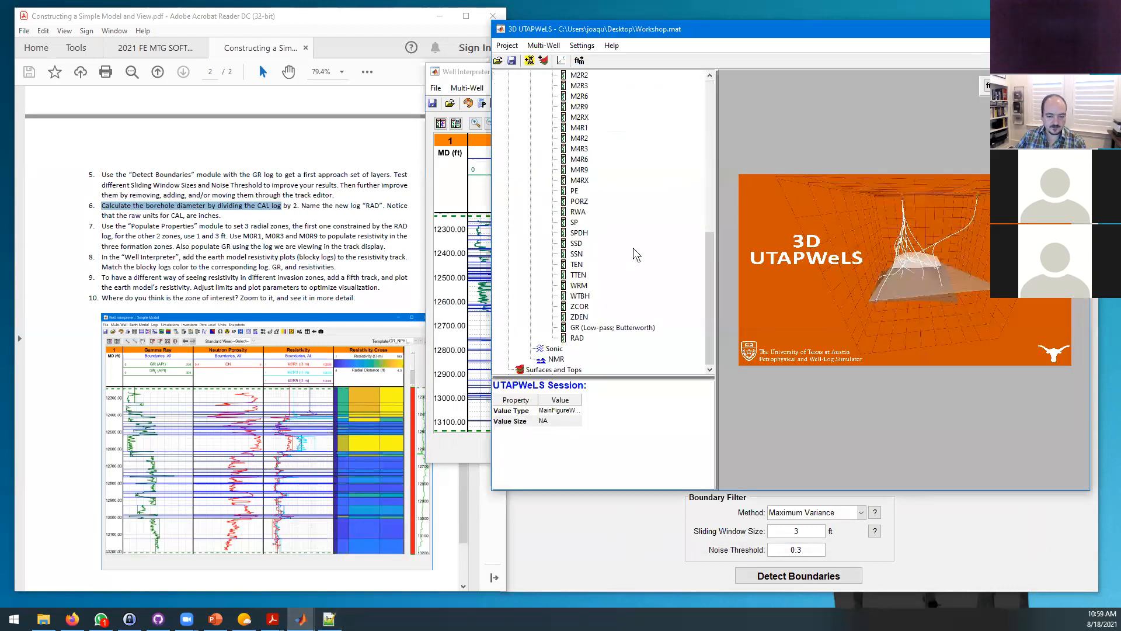
left_click(579, 339)
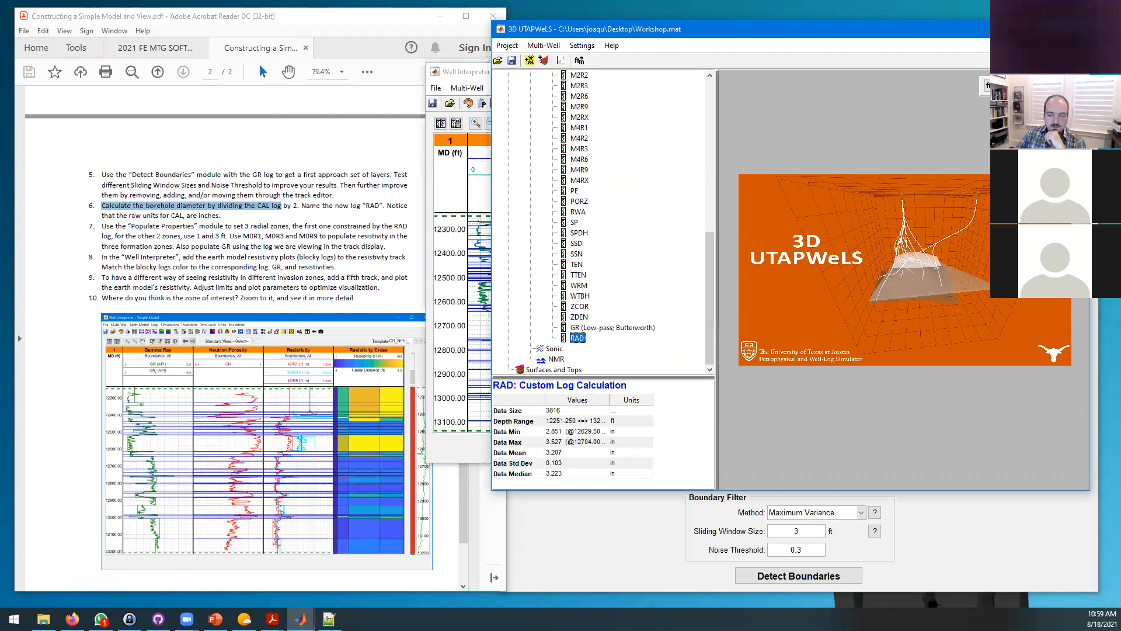
left_click(1023, 29)
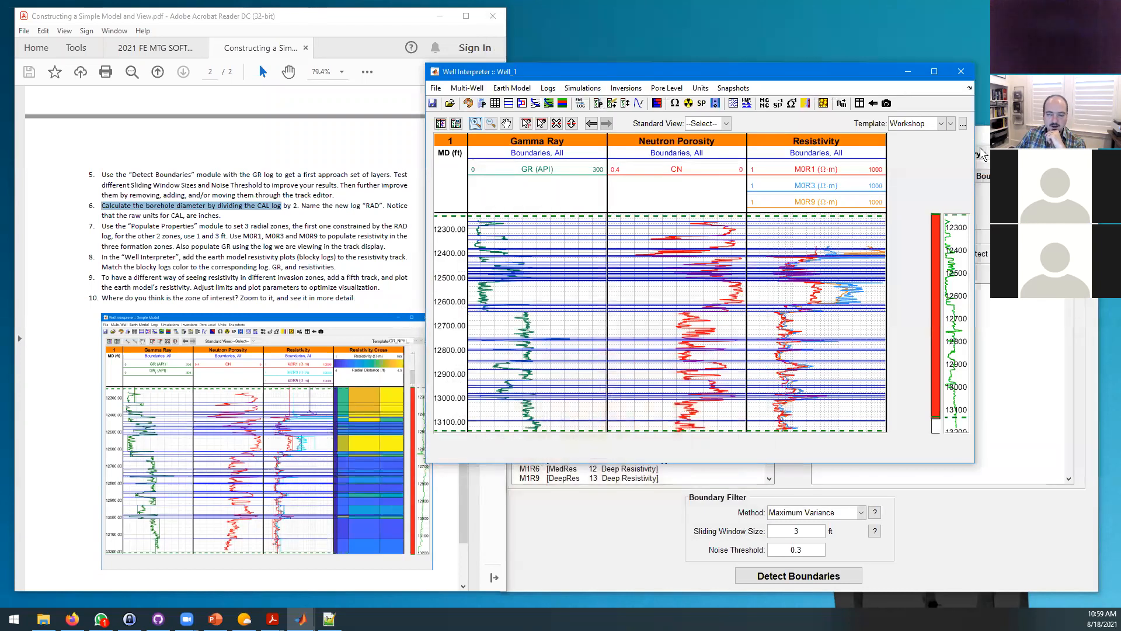
Step: Widen and reposition the Well Interpreter window, and open the Populate Properties module of the Earth Model Builder for Well_1
left_click_drag(977, 147, 1053, 147)
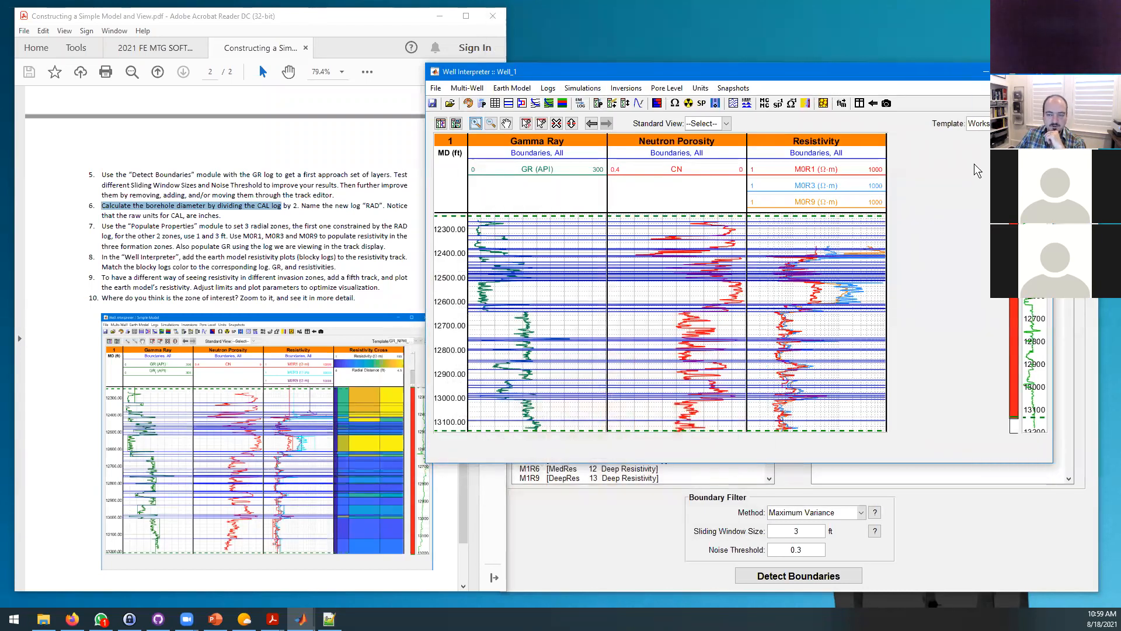
left_click_drag(809, 69, 787, 55)
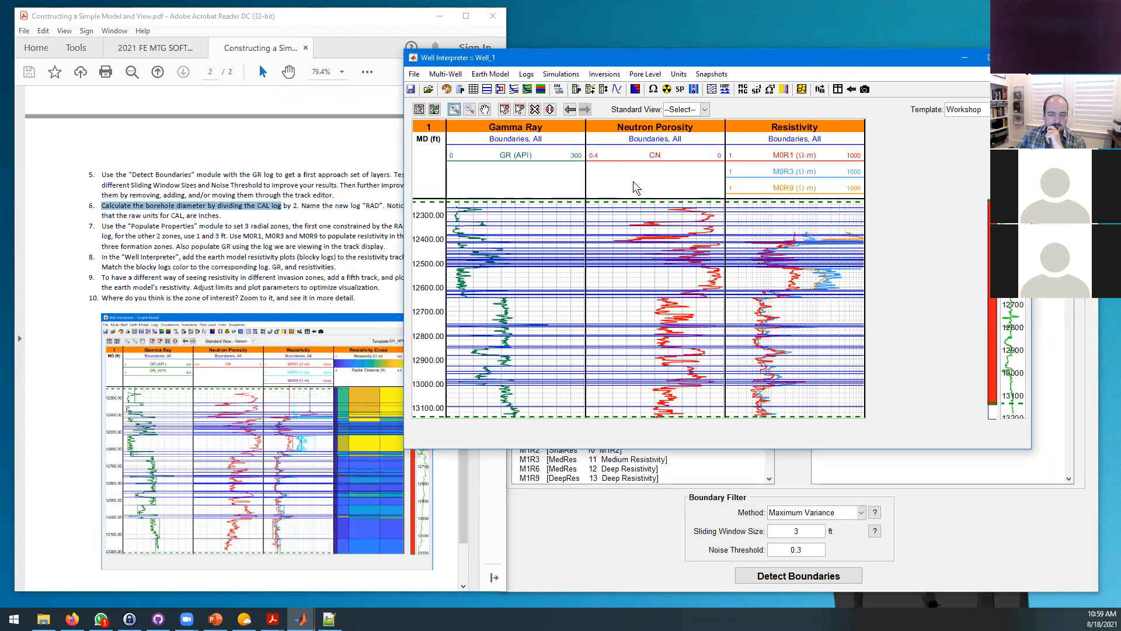
left_click(490, 74)
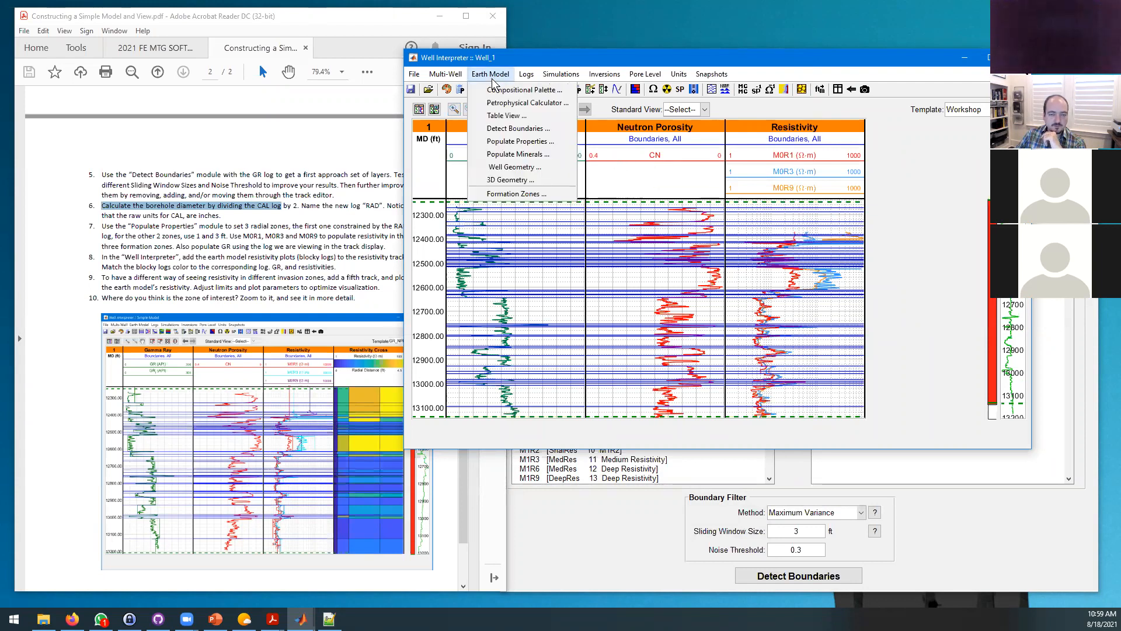
left_click(509, 141)
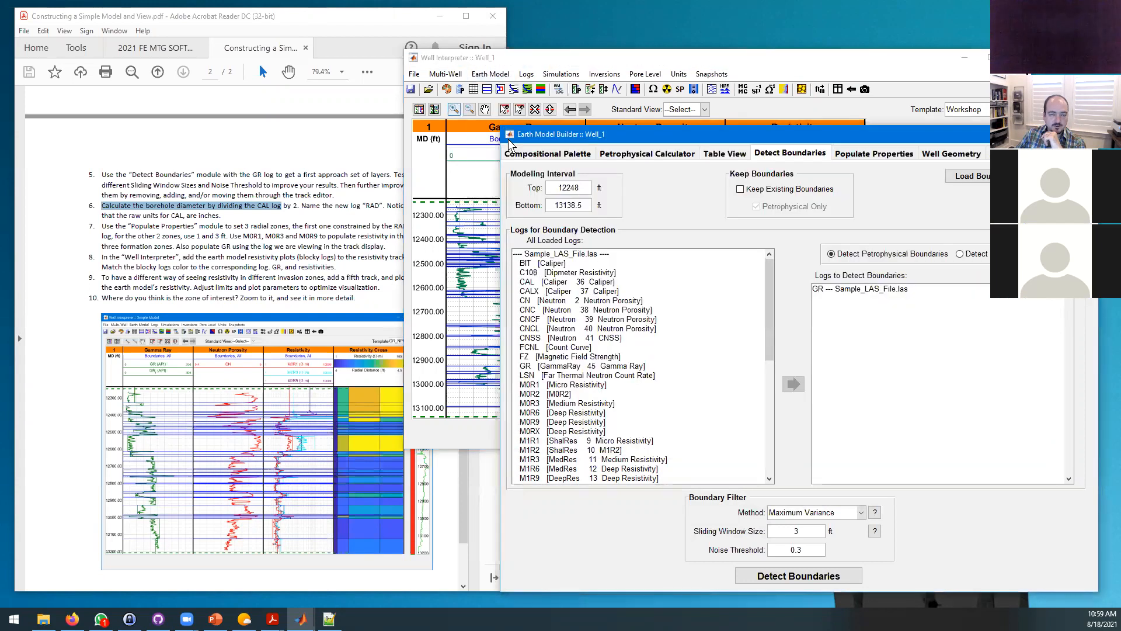
left_click(874, 153)
left_click_drag(760, 135, 744, 87)
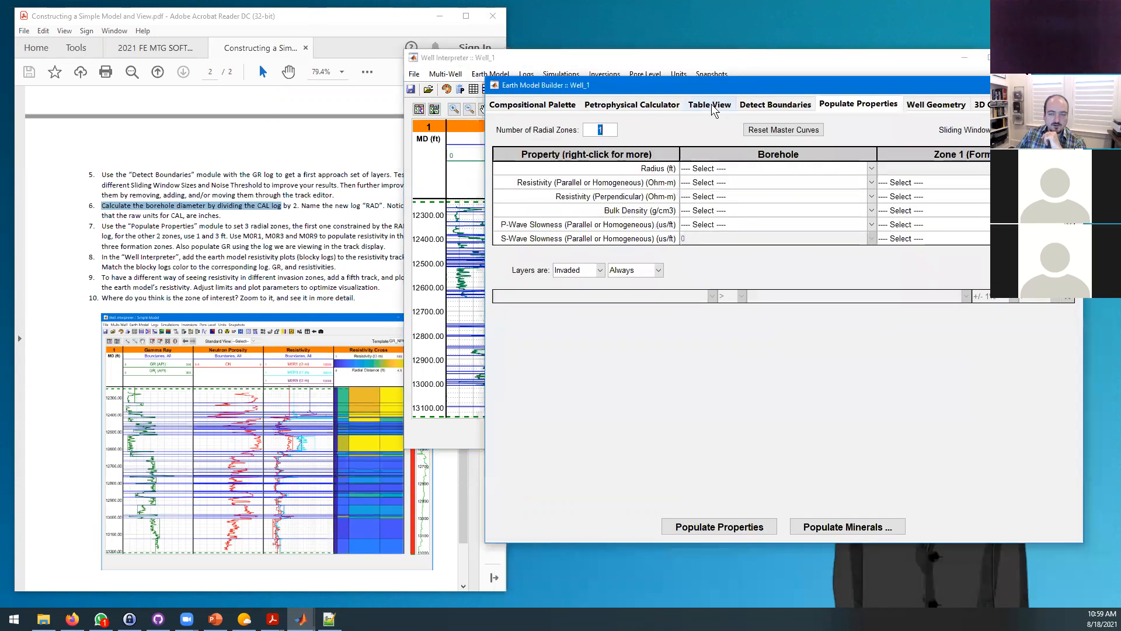
left_click(776, 105)
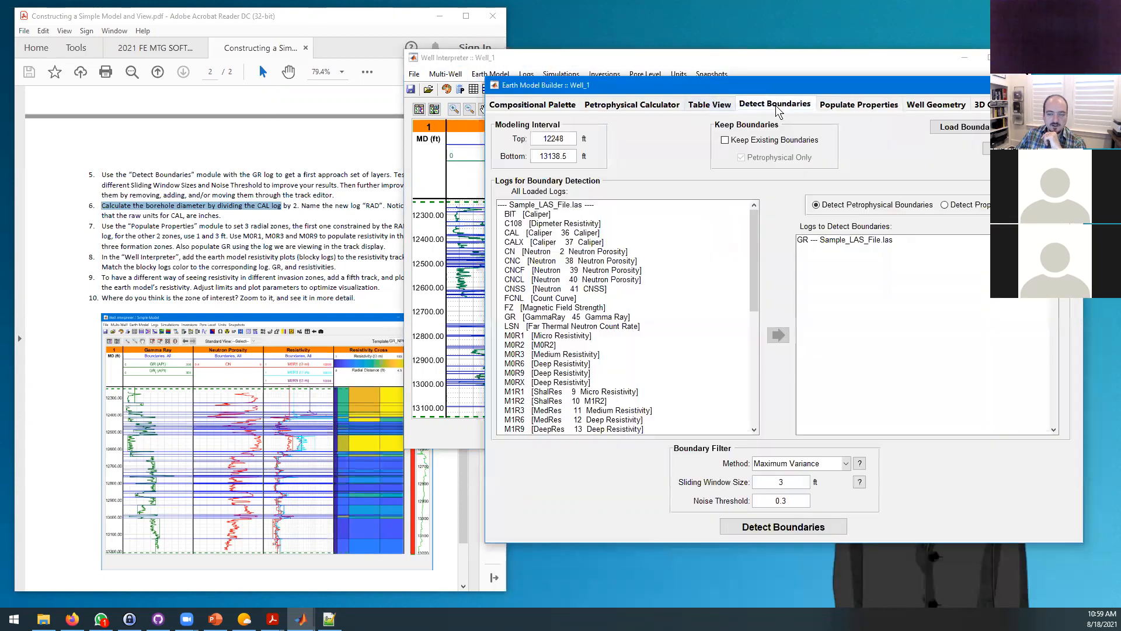
left_click(852, 107)
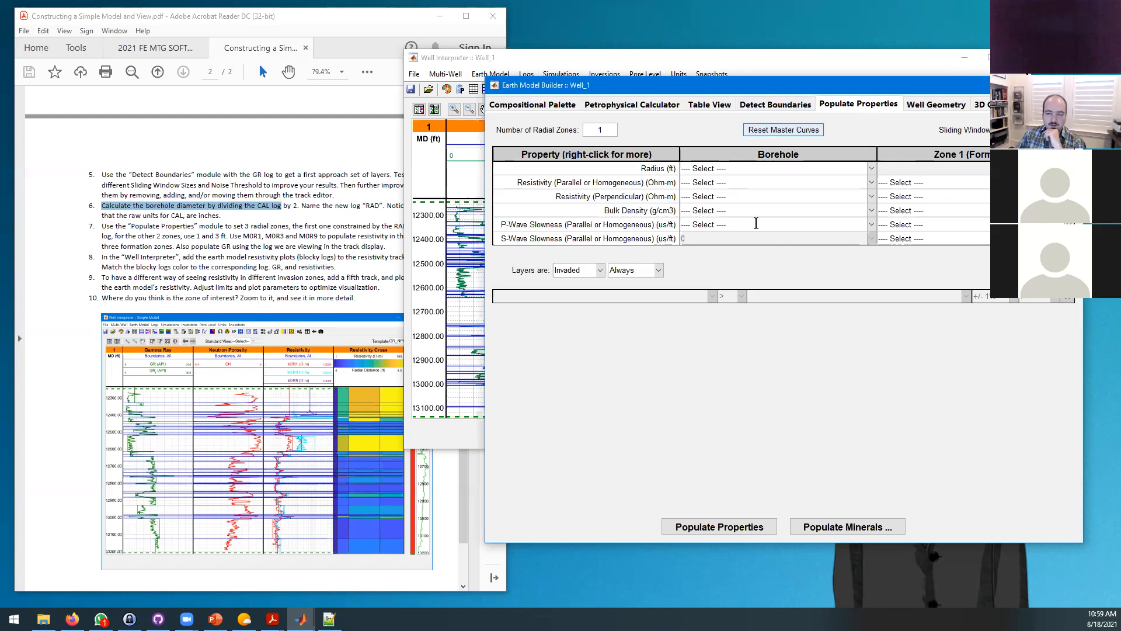
Step: Examine the boundary-loading option and its Bed Boundary File Format help in the Detect Boundaries module, then return to Populate Properties
left_click(777, 103)
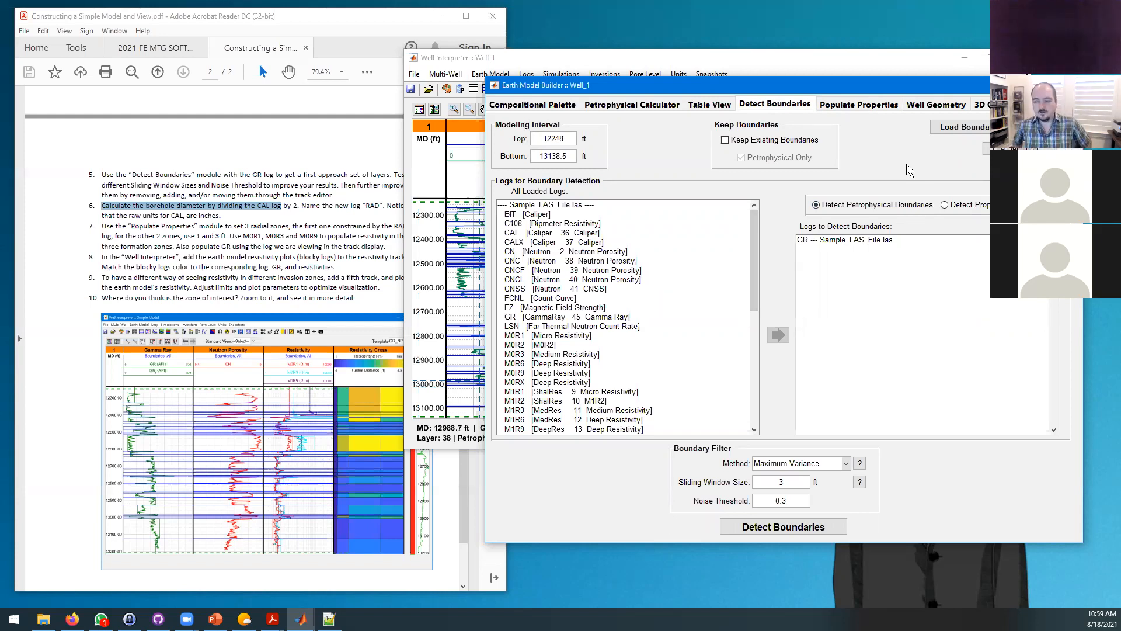
left_click(974, 129)
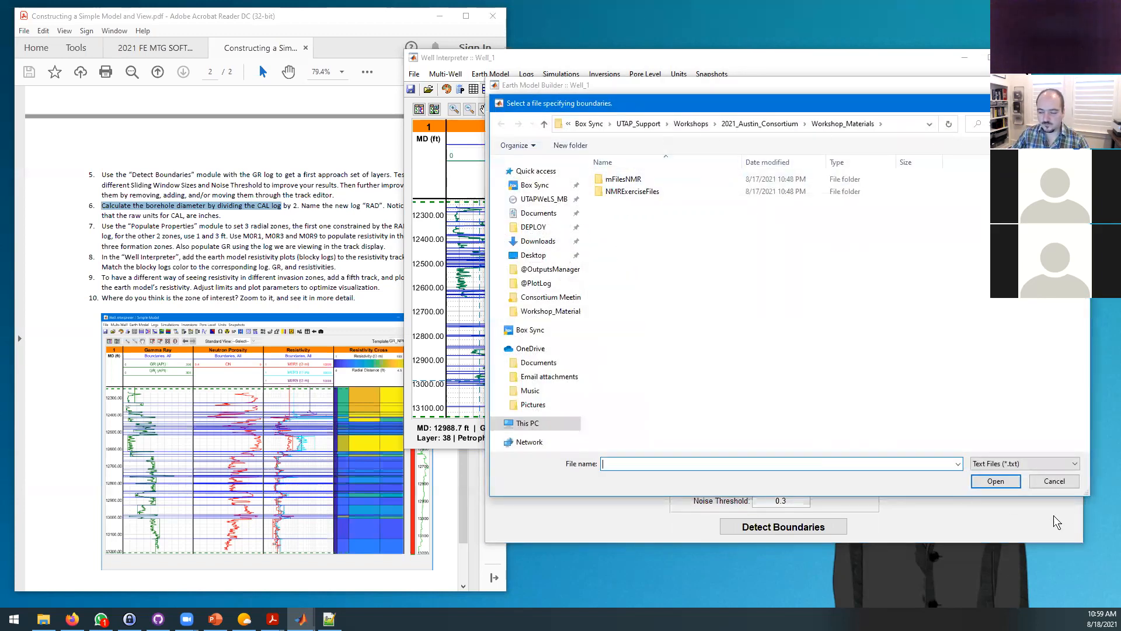
left_click(1069, 480)
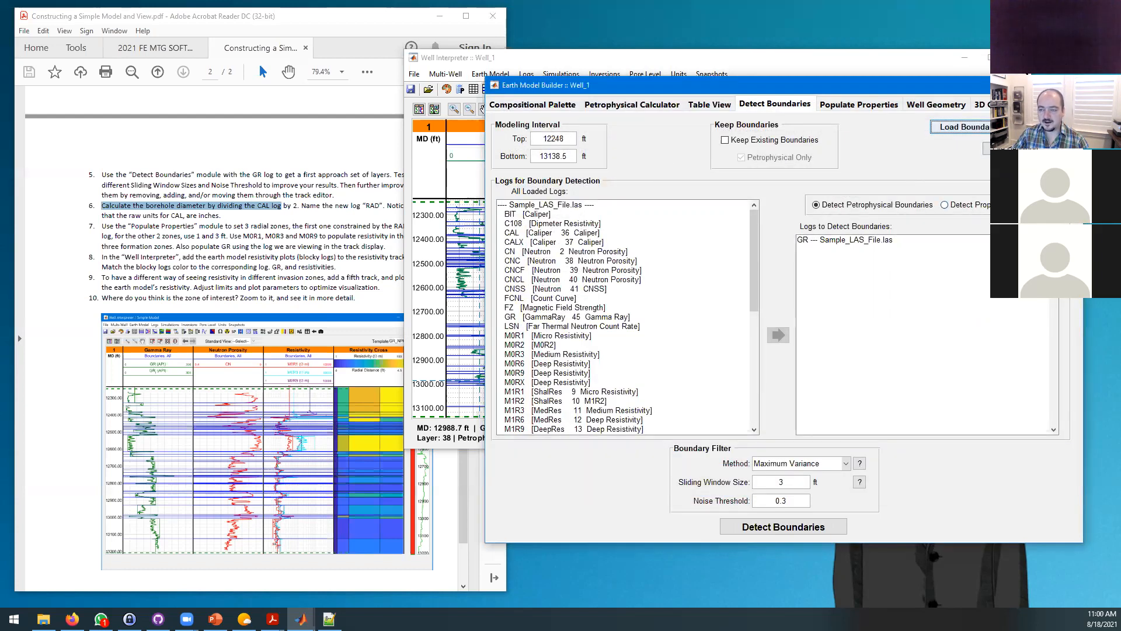
left_click(1023, 126)
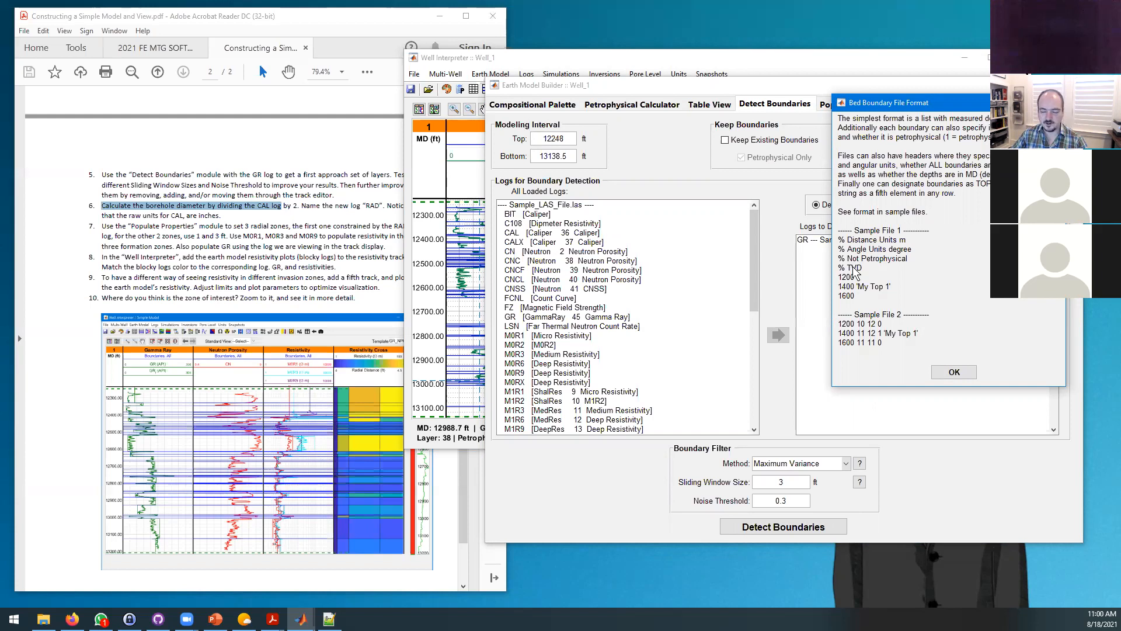
left_click(954, 372)
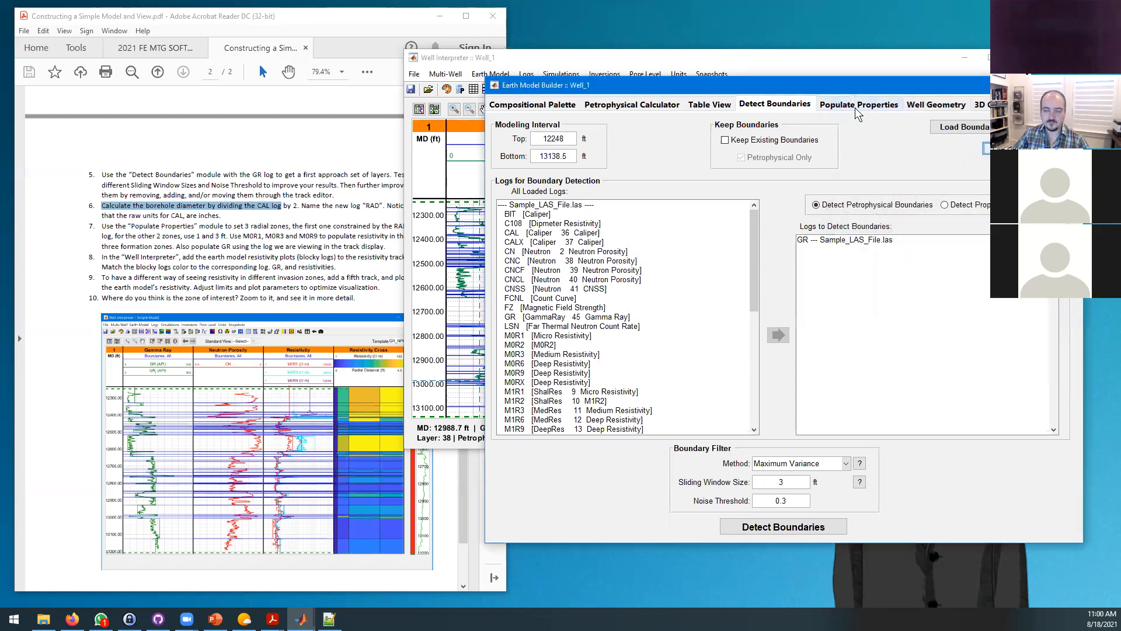
left_click(855, 107)
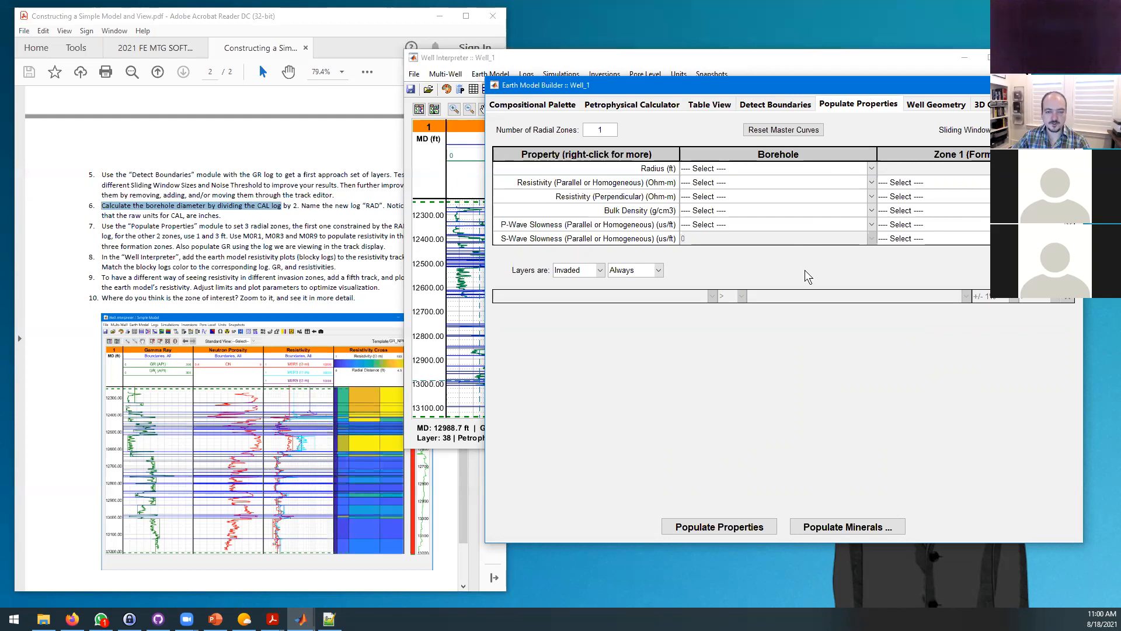
Step: Set the number of radial zones to 3, following exercise item 7, and reposition the Earth Model Builder window
double_click(601, 129)
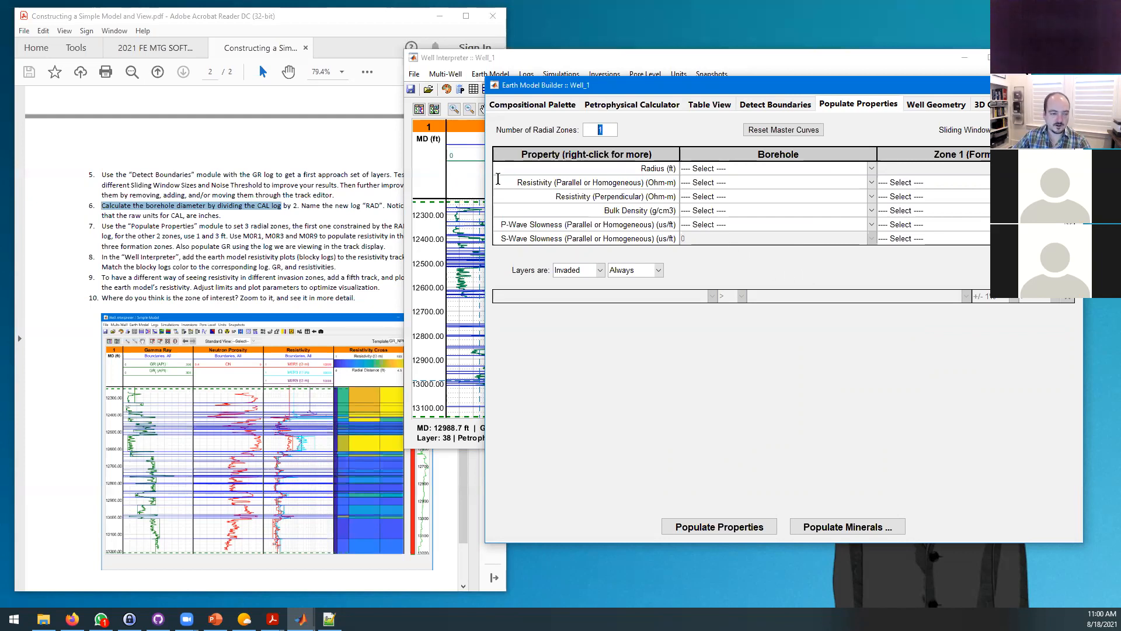
left_click(267, 229)
left_click_drag(158, 227, 289, 227)
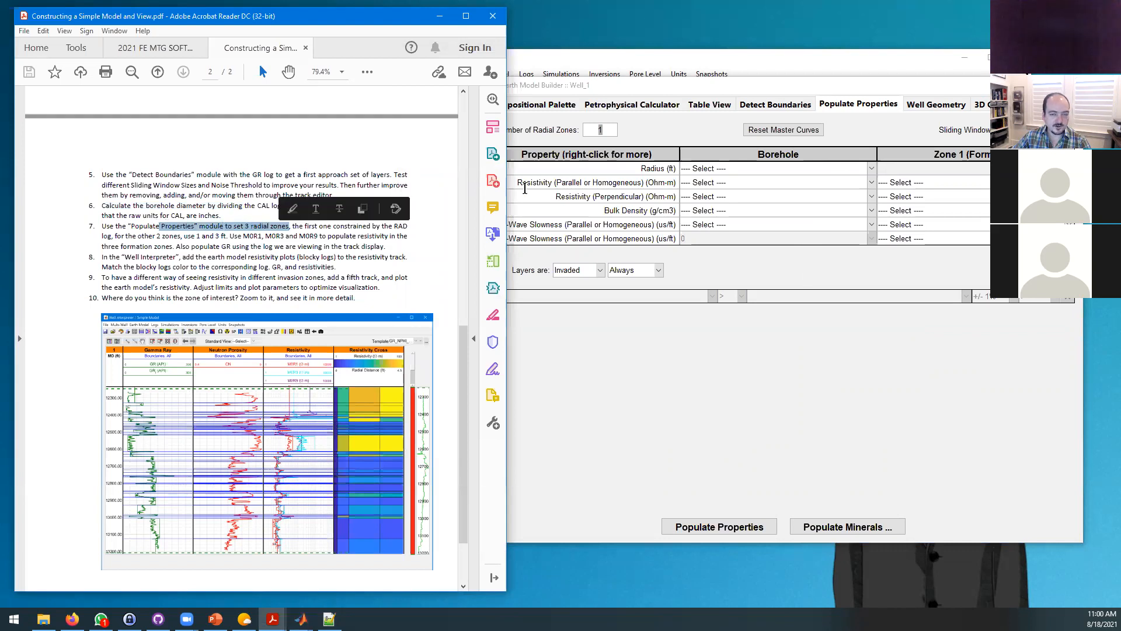
double_click(614, 129)
type("3")
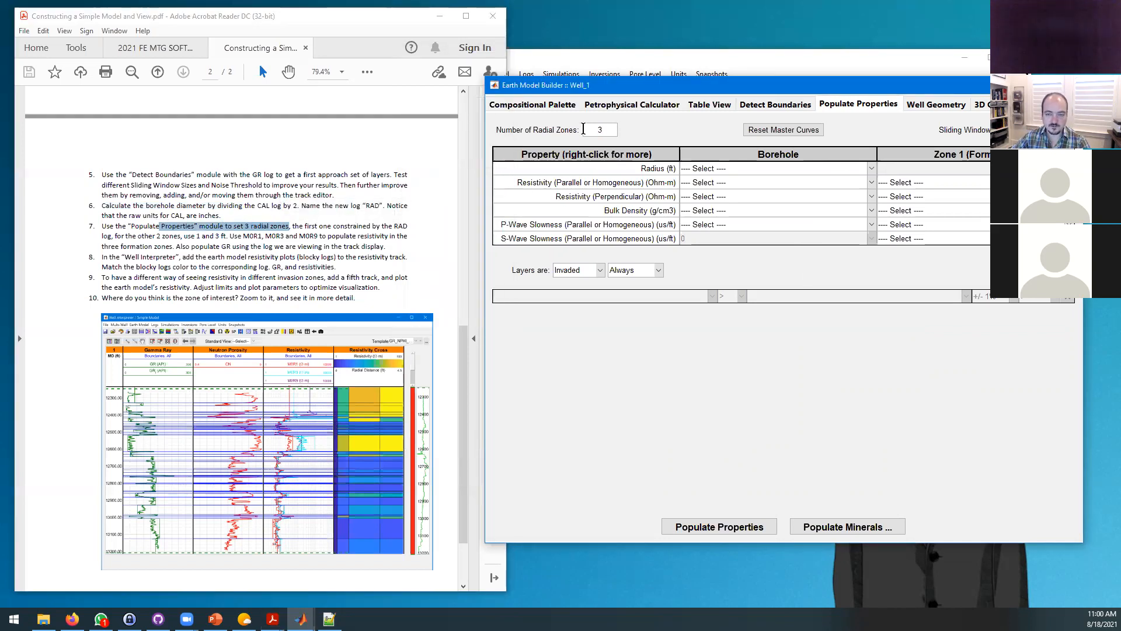
key("Return")
left_click_drag(799, 88, 834, 115)
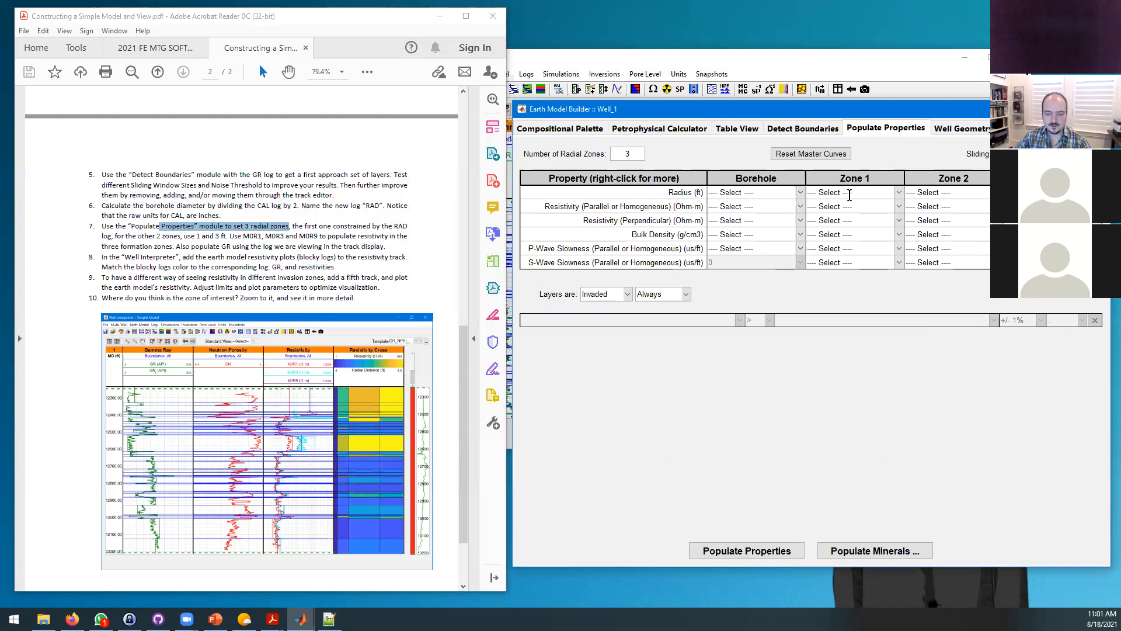
Step: Define the radii using the RAD log for the borehole, 1 ft for Zone 1 and 3 ft for Zone 2
left_click(801, 193)
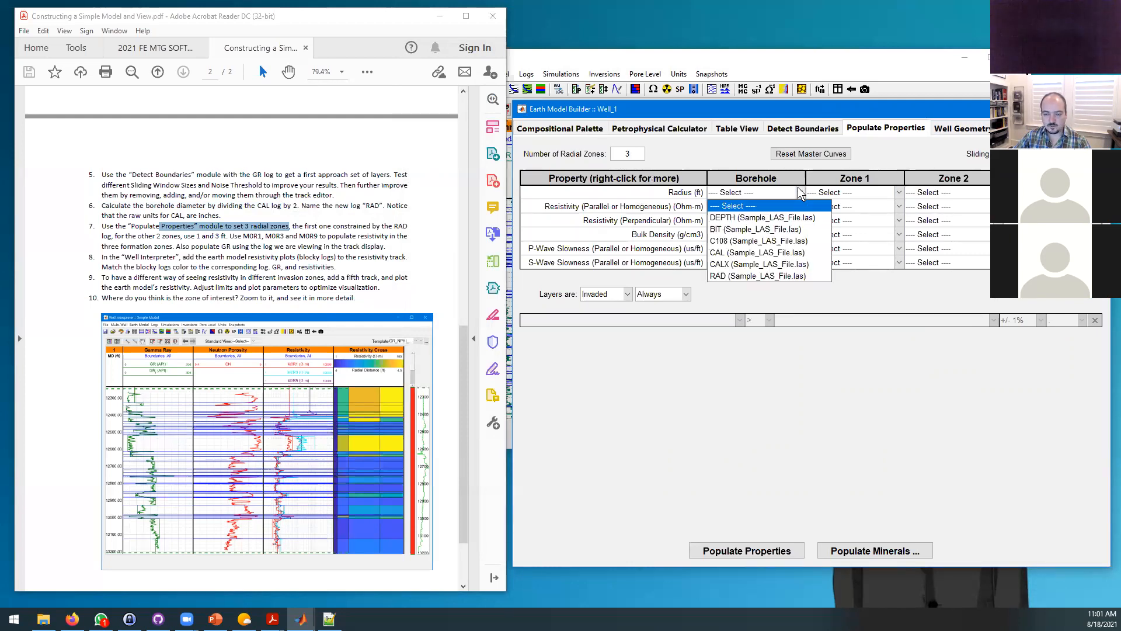
left_click(759, 272)
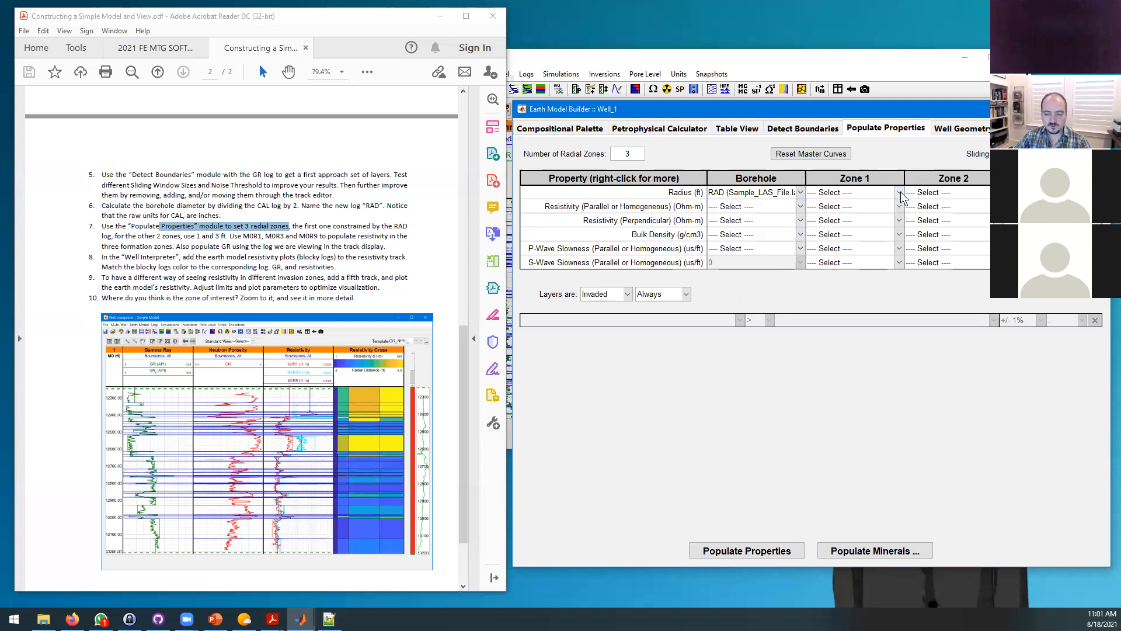
left_click(850, 193)
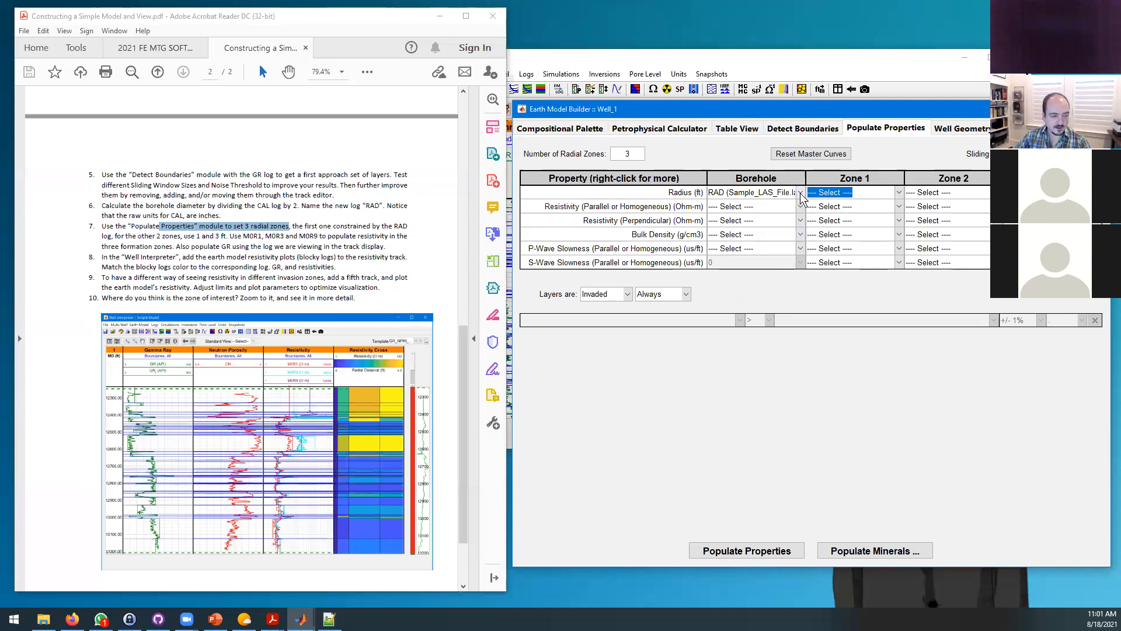
type("1")
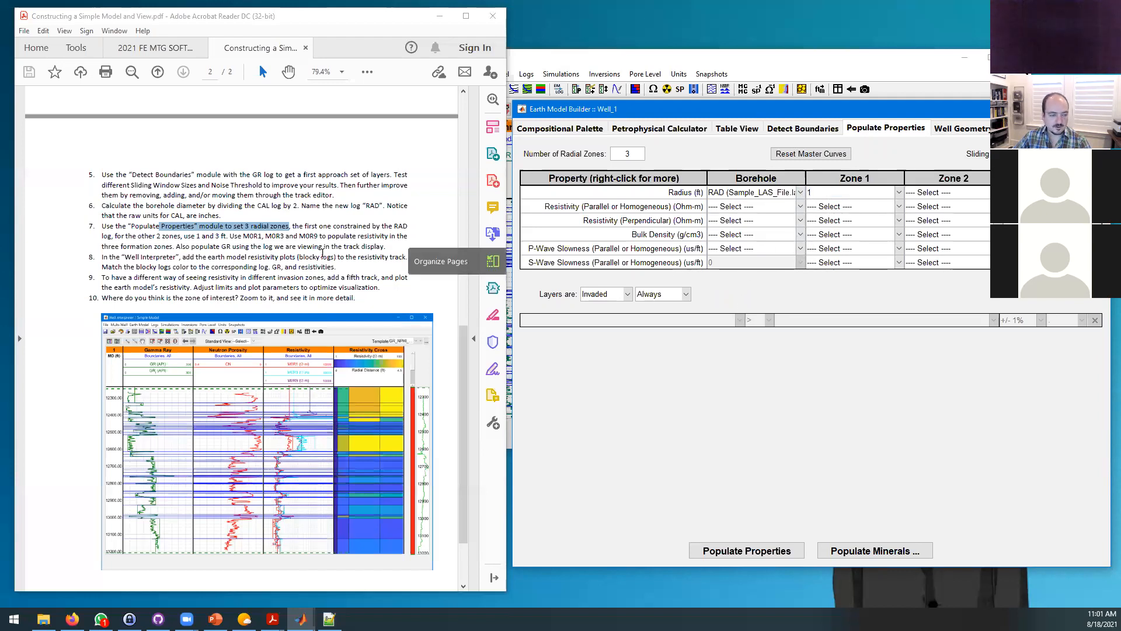
left_click_drag(222, 236, 158, 240)
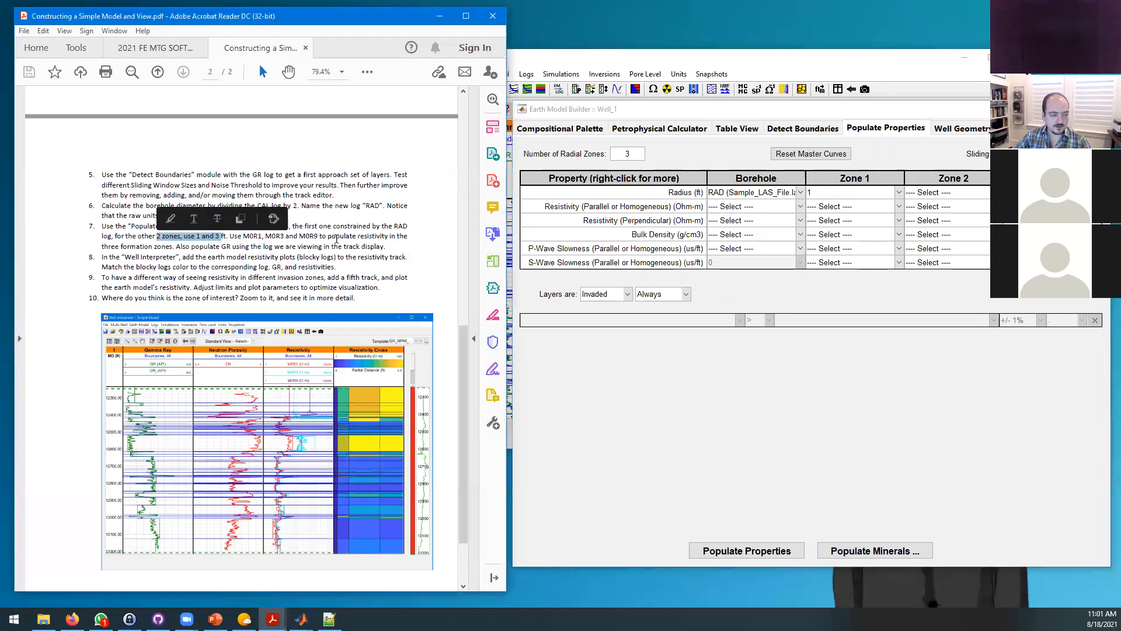
left_click(907, 193)
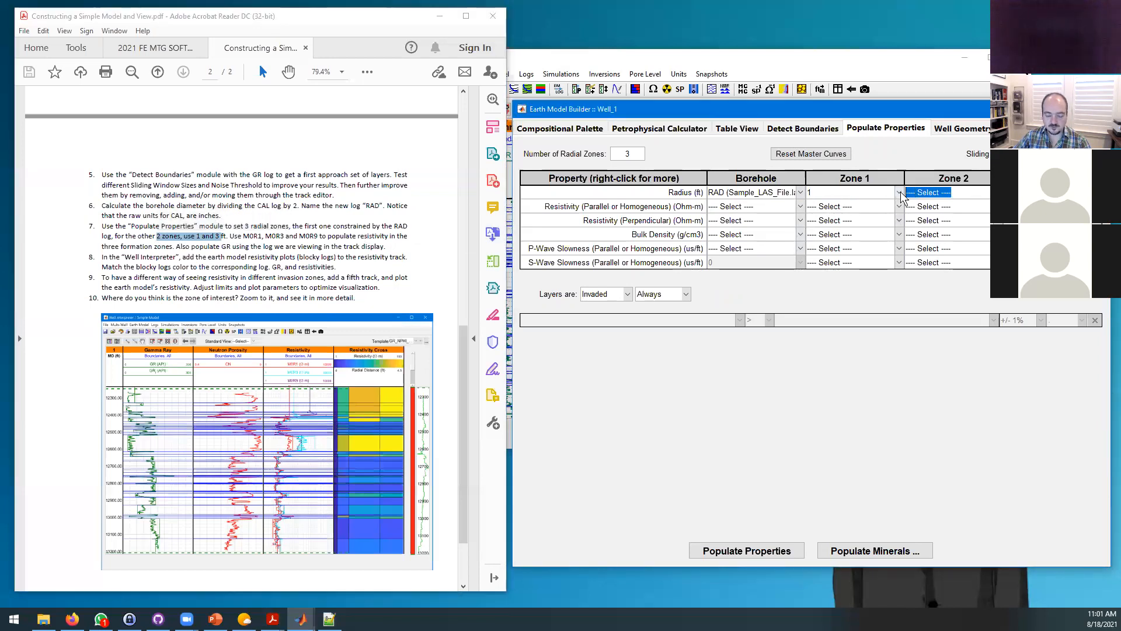
type("3")
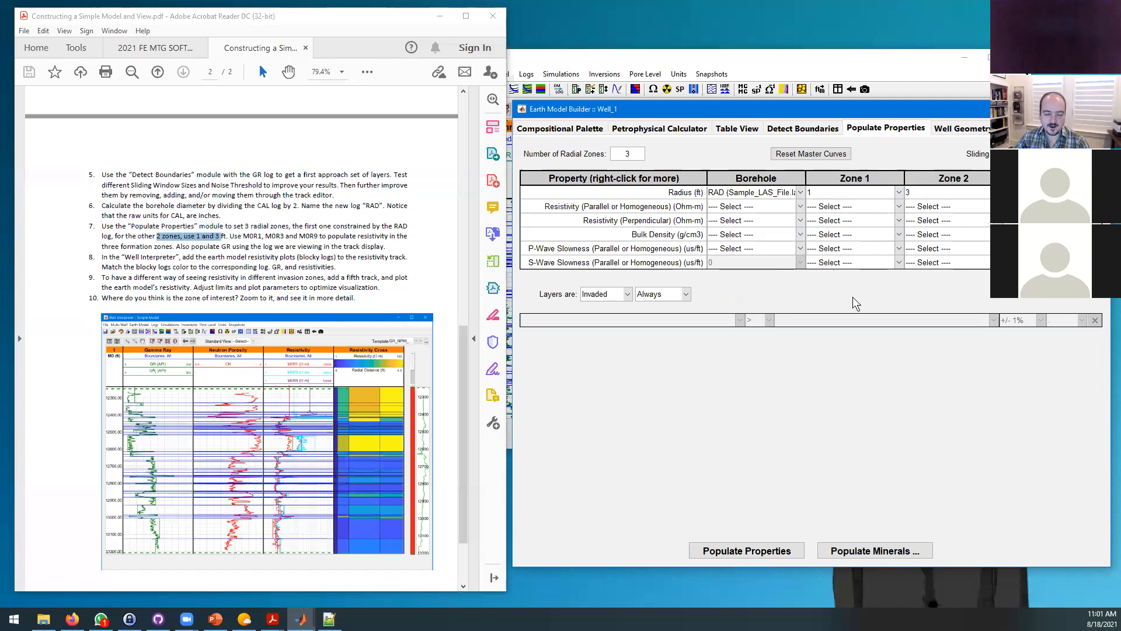
Step: Assign the M0R1, M0R3 and M0R9 logs to the parallel or homogeneous resistivity of Zones 1, 2 and 3
left_click(898, 207)
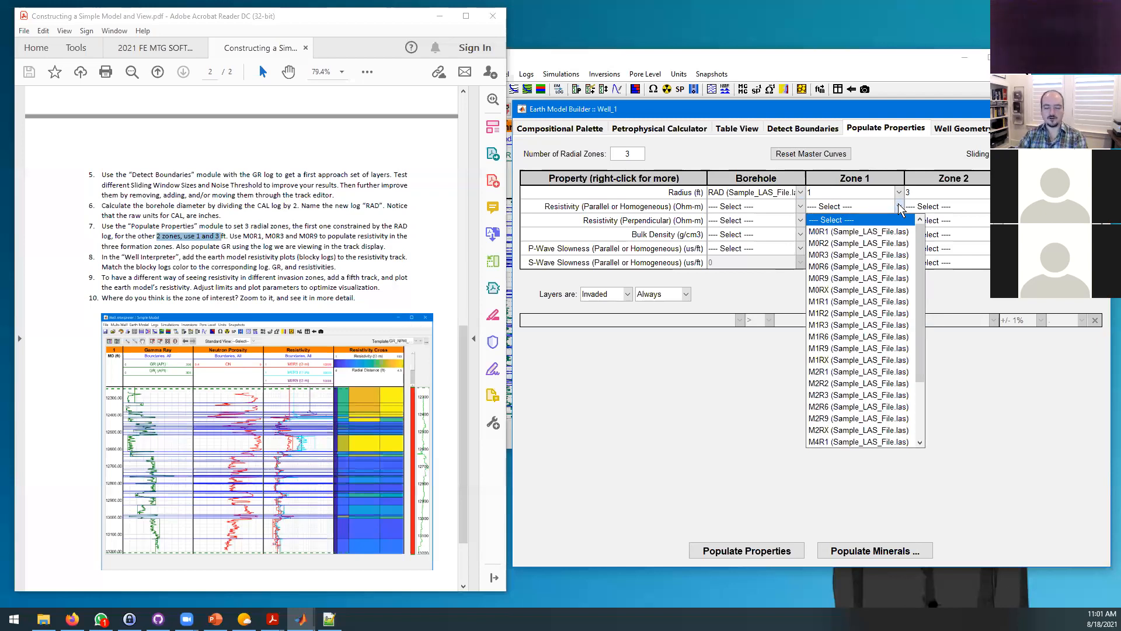
left_click(860, 231)
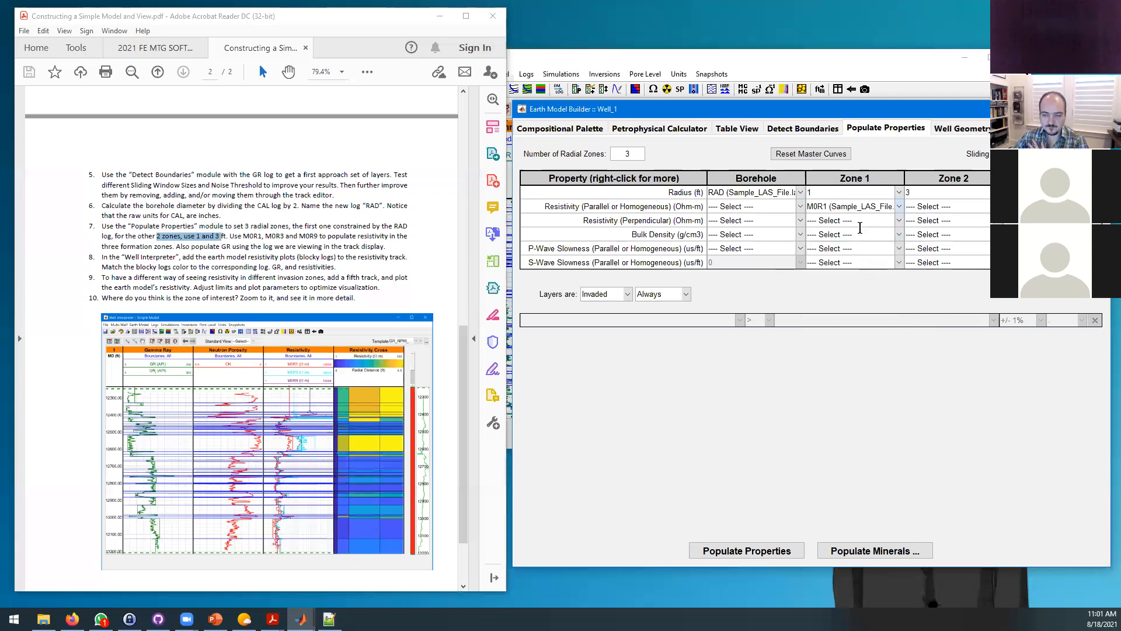
left_click(946, 206)
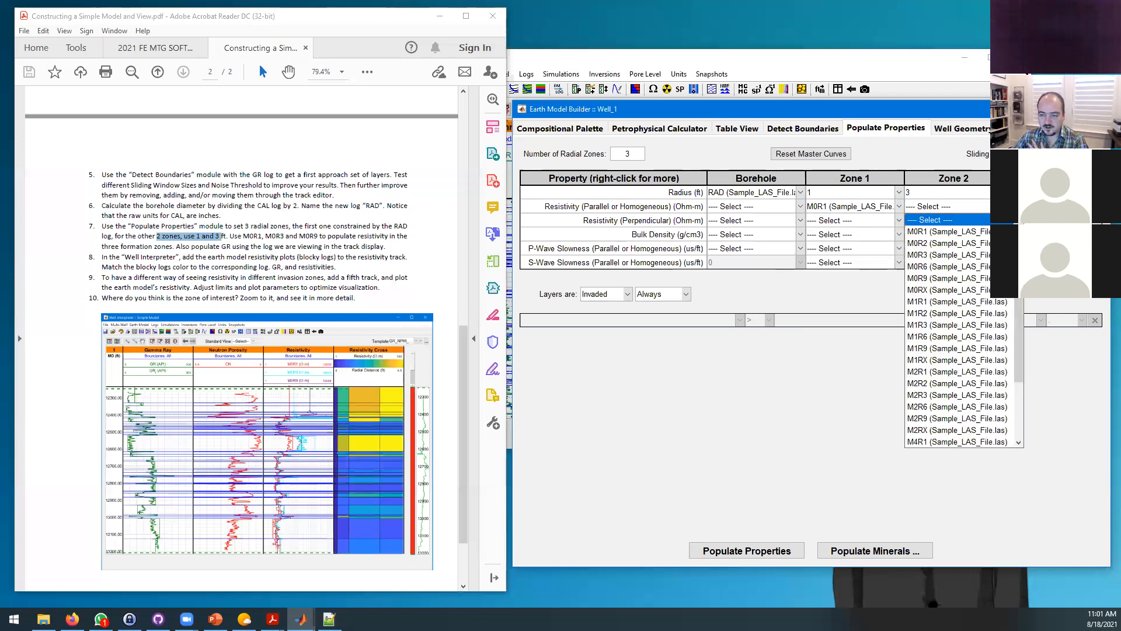
left_click(956, 257)
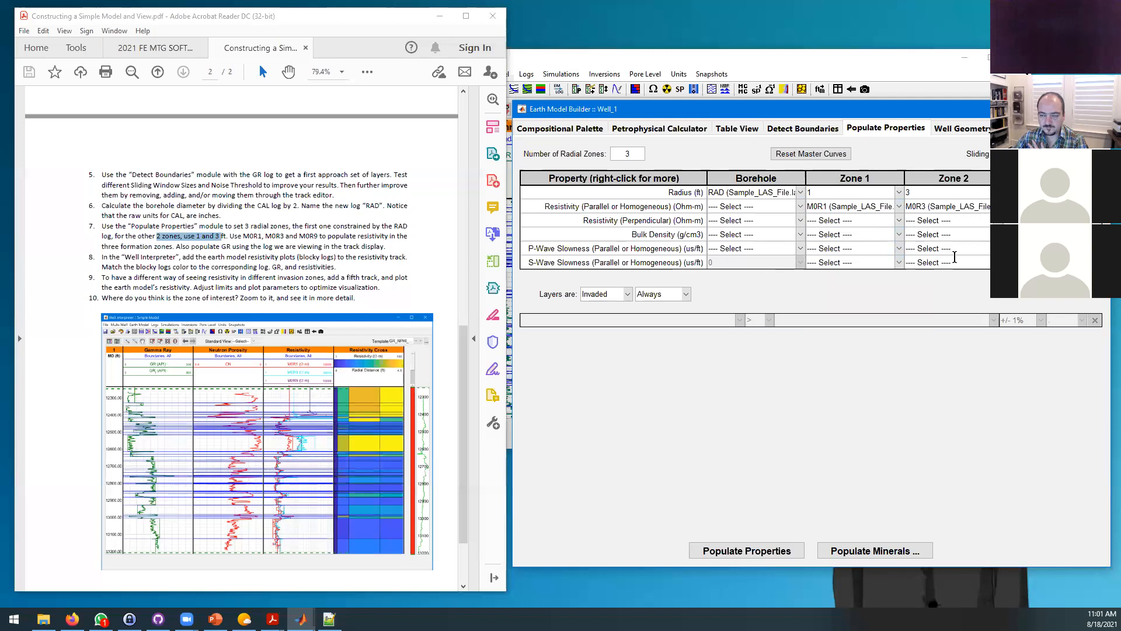
left_click(1051, 207)
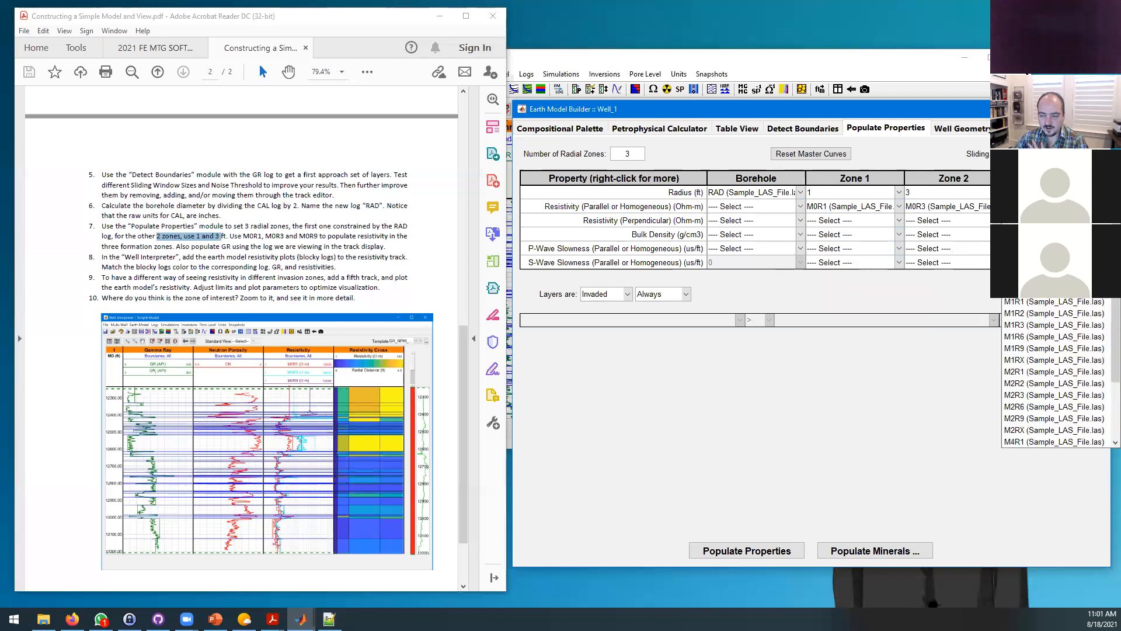
left_click(1032, 278)
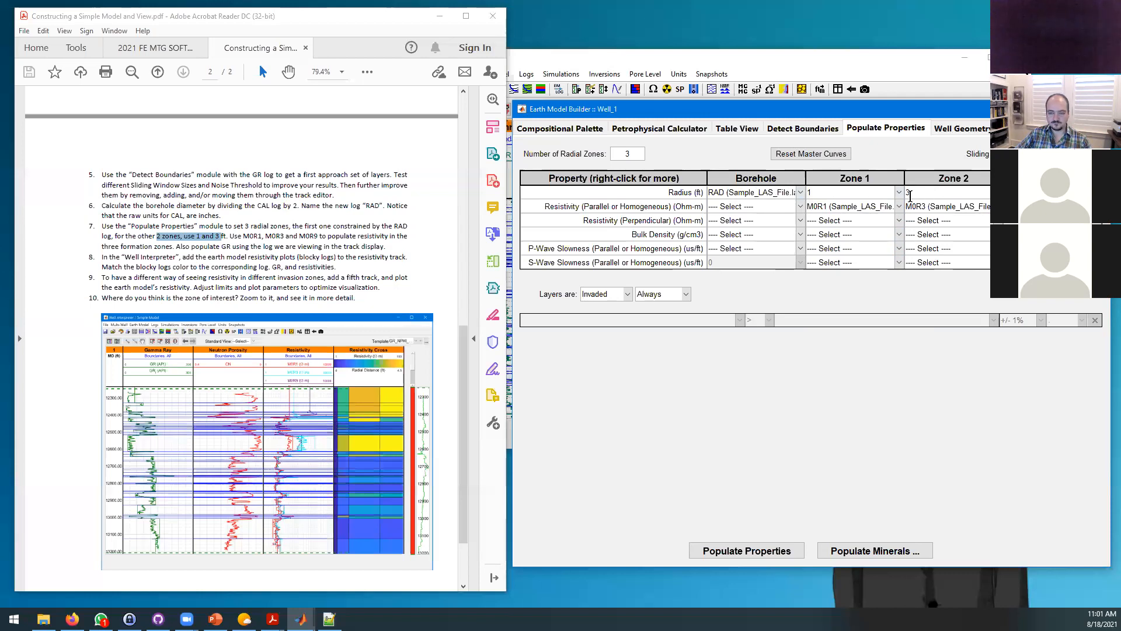
Step: Add the nuclear property Gamma Ray to the property table
right_click(849, 233)
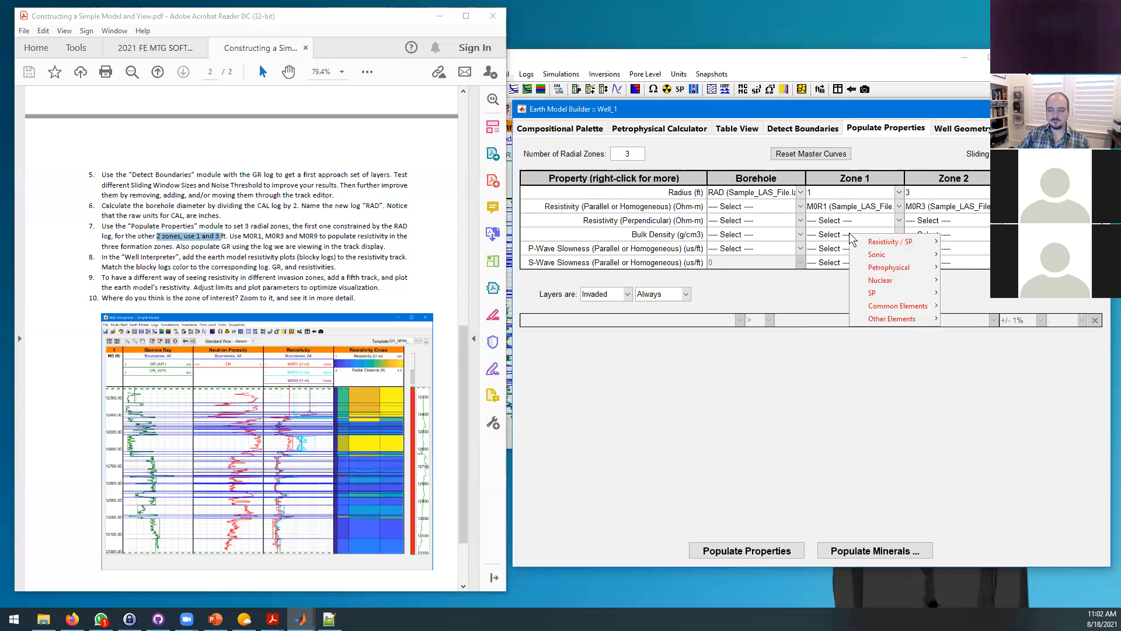
right_click(828, 232)
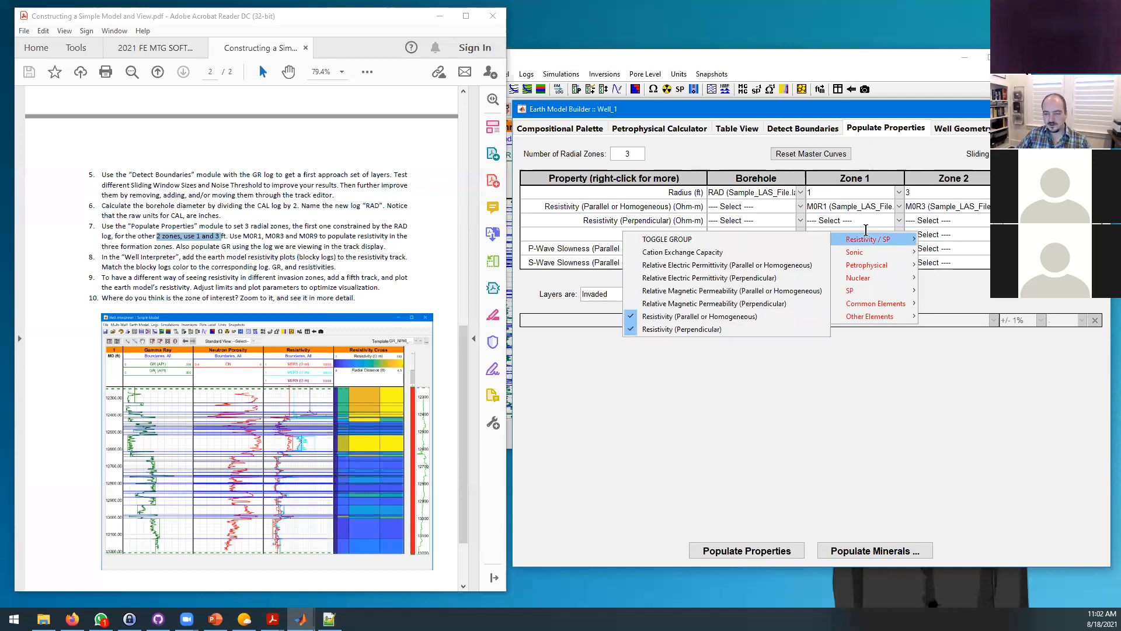
right_click(944, 223)
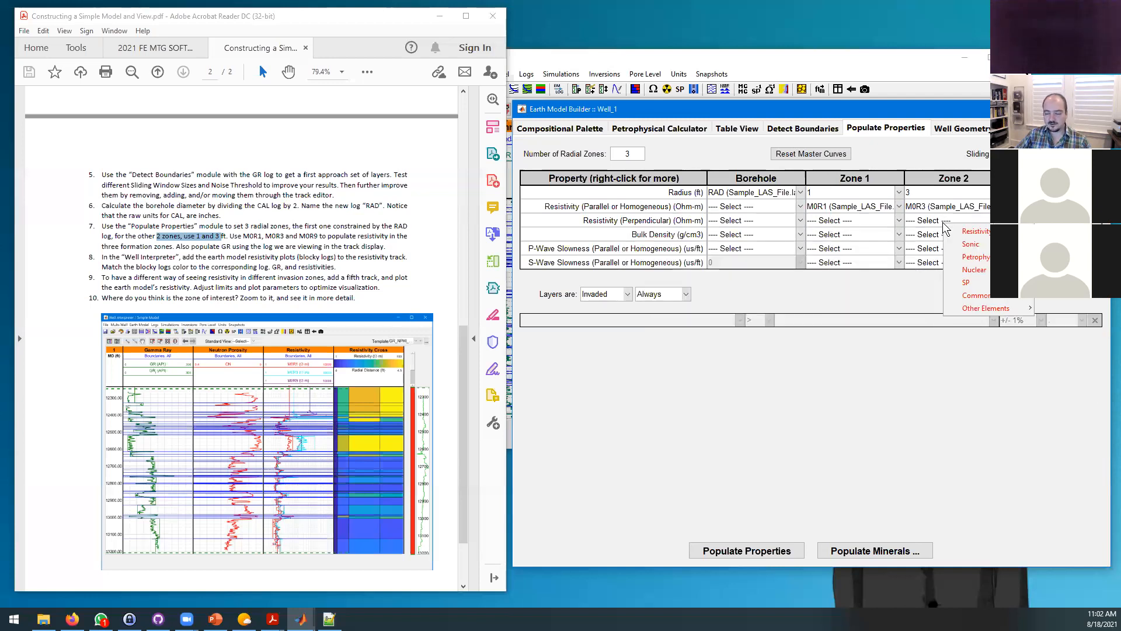
right_click(836, 233)
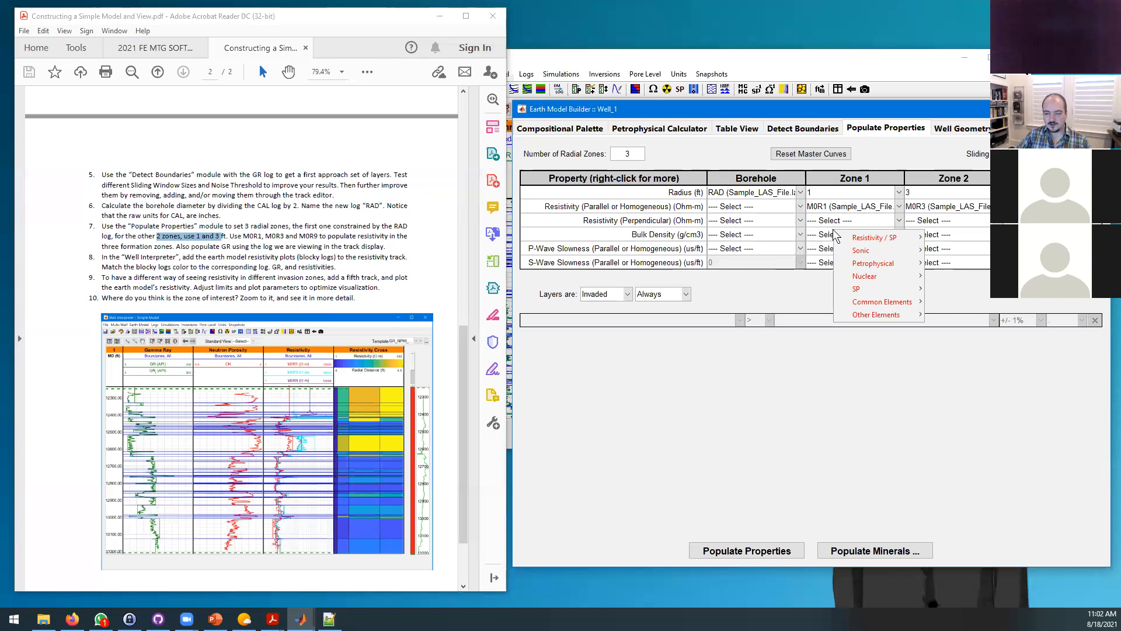
mouse_move(863, 277)
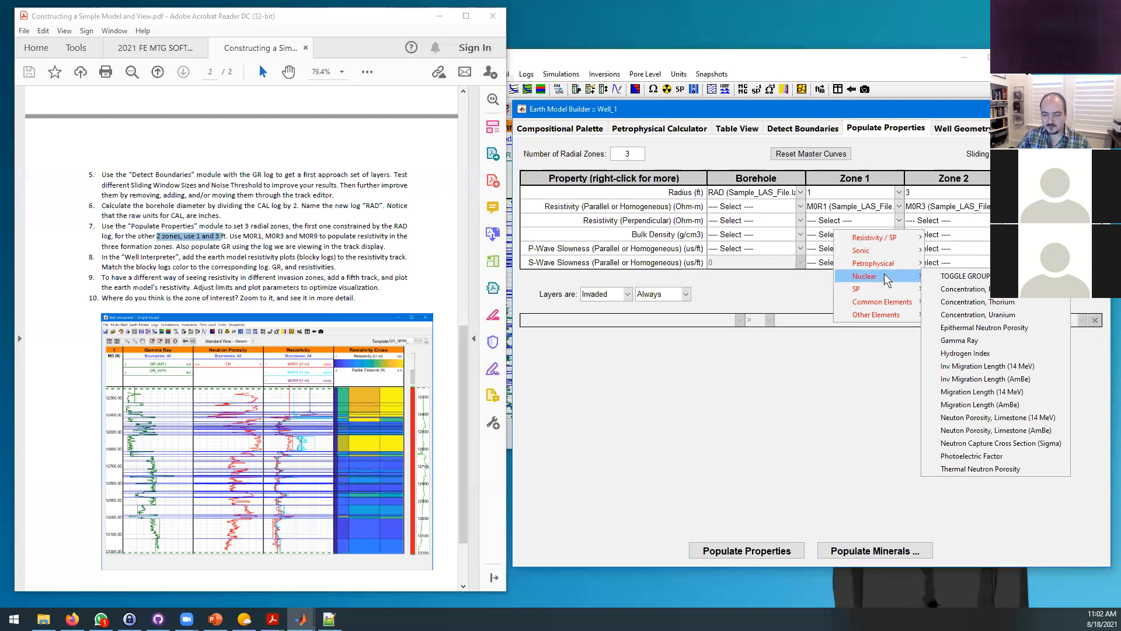
left_click(970, 342)
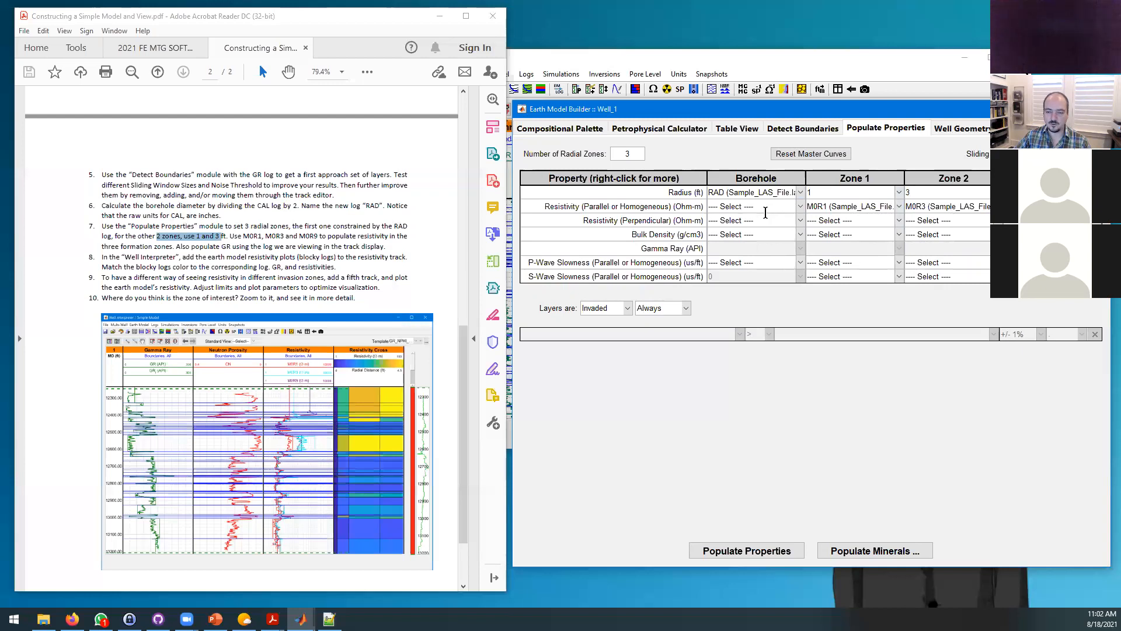
Step: Assign the GR log from Sample_LAS_File.las to the outermost zone's Gamma Ray and populate the earth model properties
left_click(1096, 249)
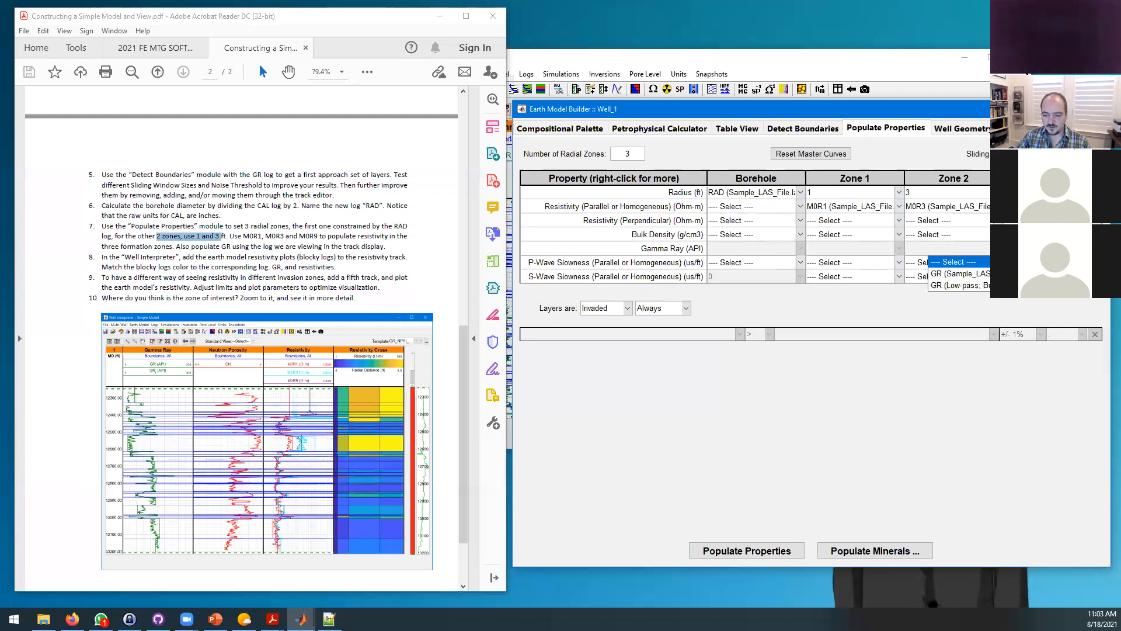
left_click(1051, 274)
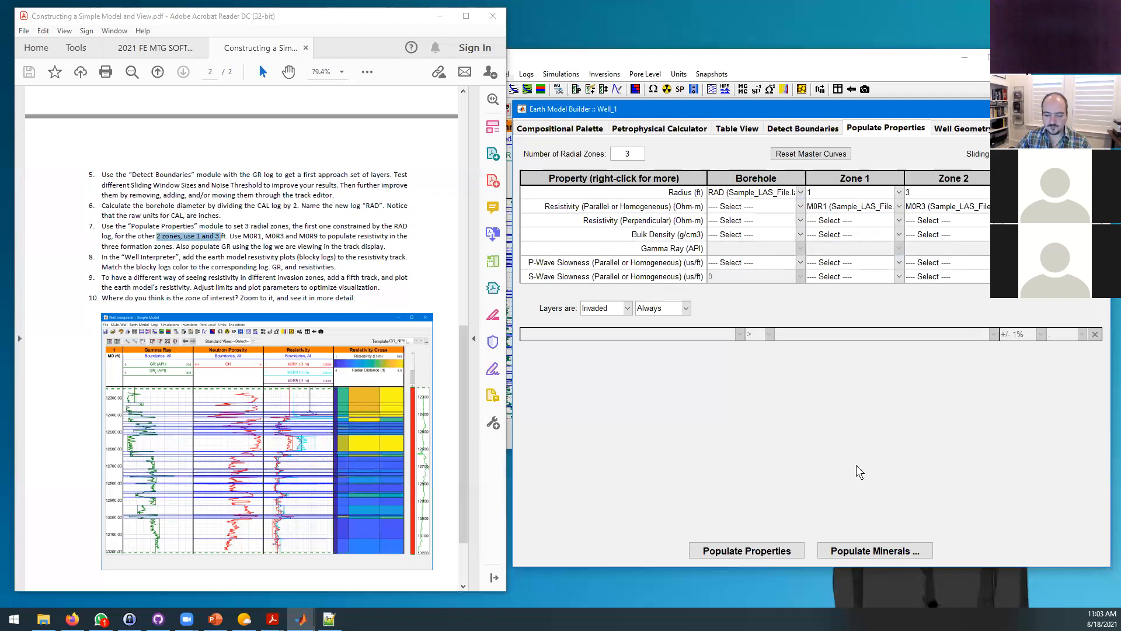
left_click(750, 557)
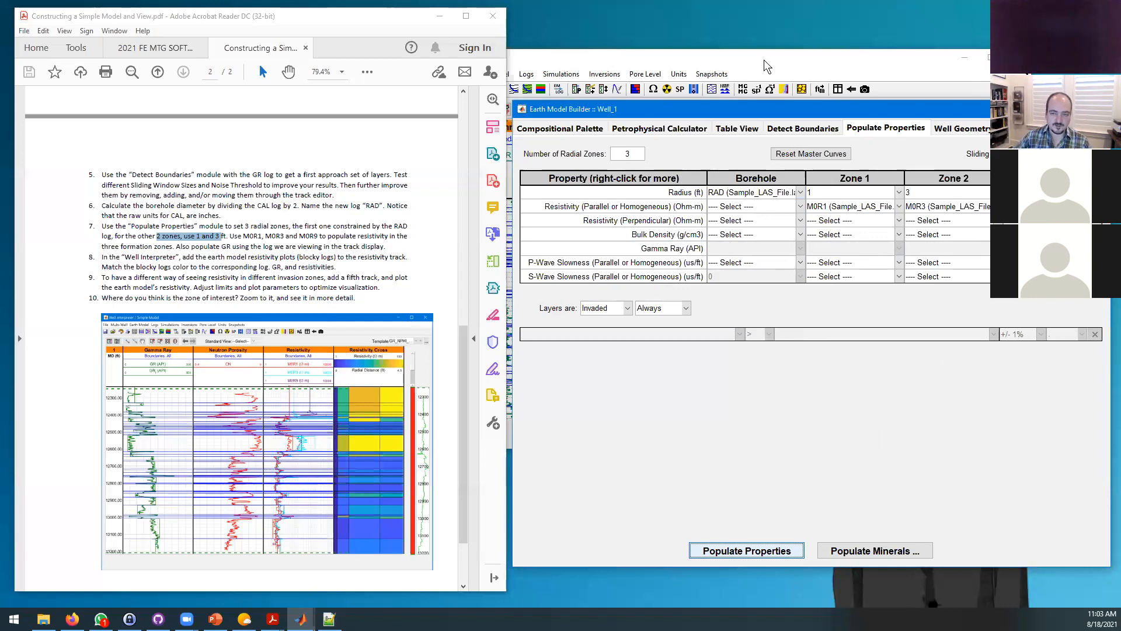
Step: Add a log to the Well Interpreter's Gamma Ray track with type Earth Model and property Gamma Ray
left_click(764, 59)
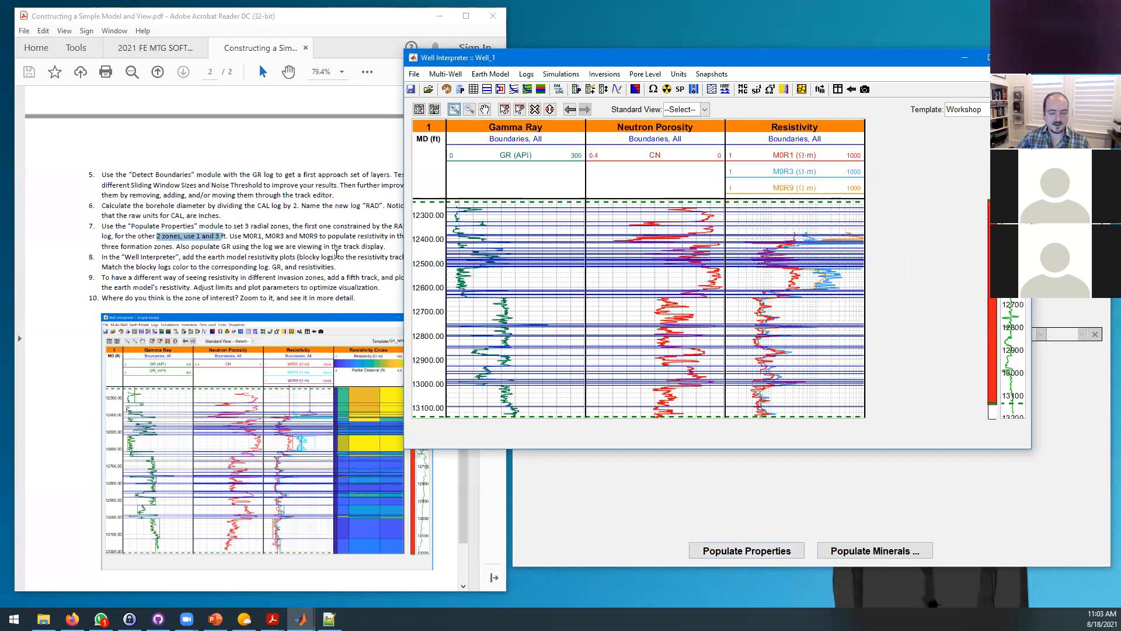
double_click(530, 280)
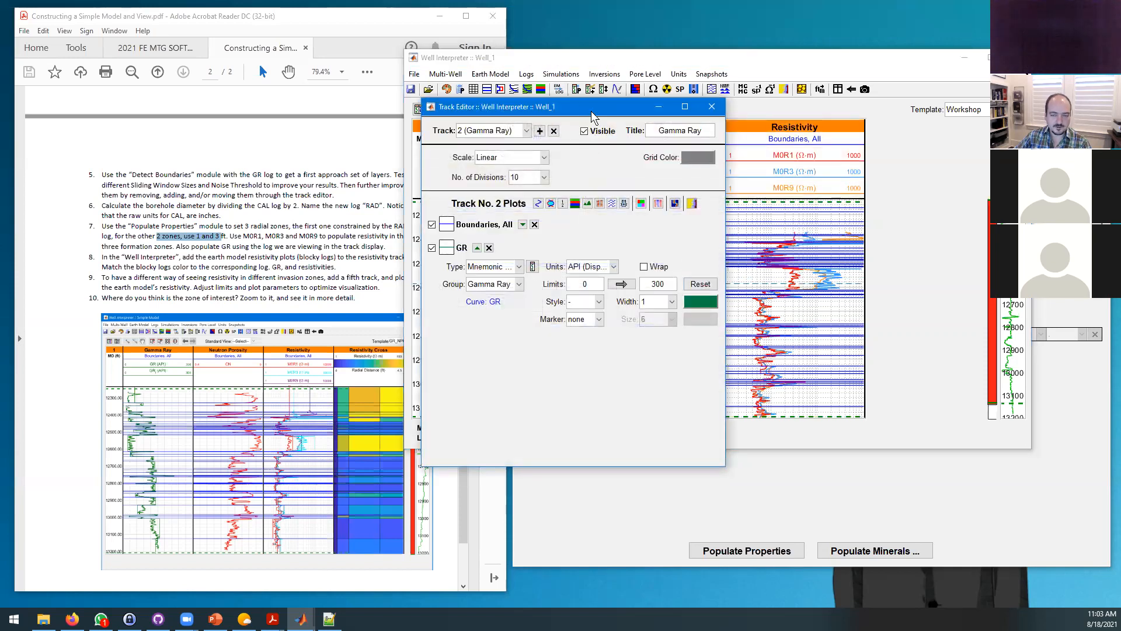
left_click_drag(591, 111, 882, 151)
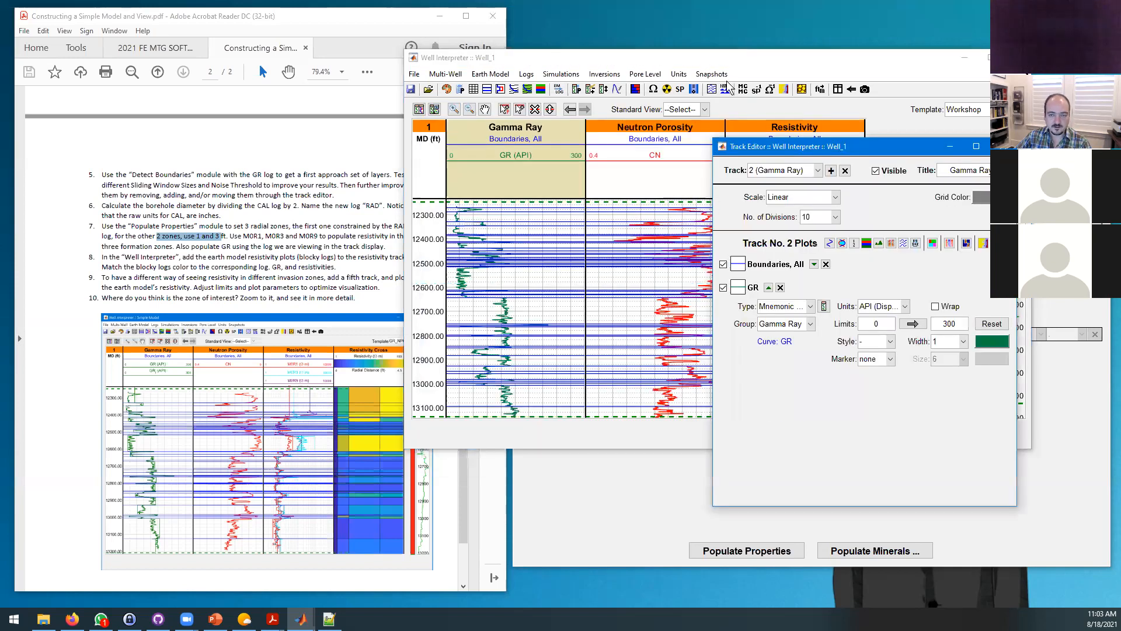
left_click(828, 242)
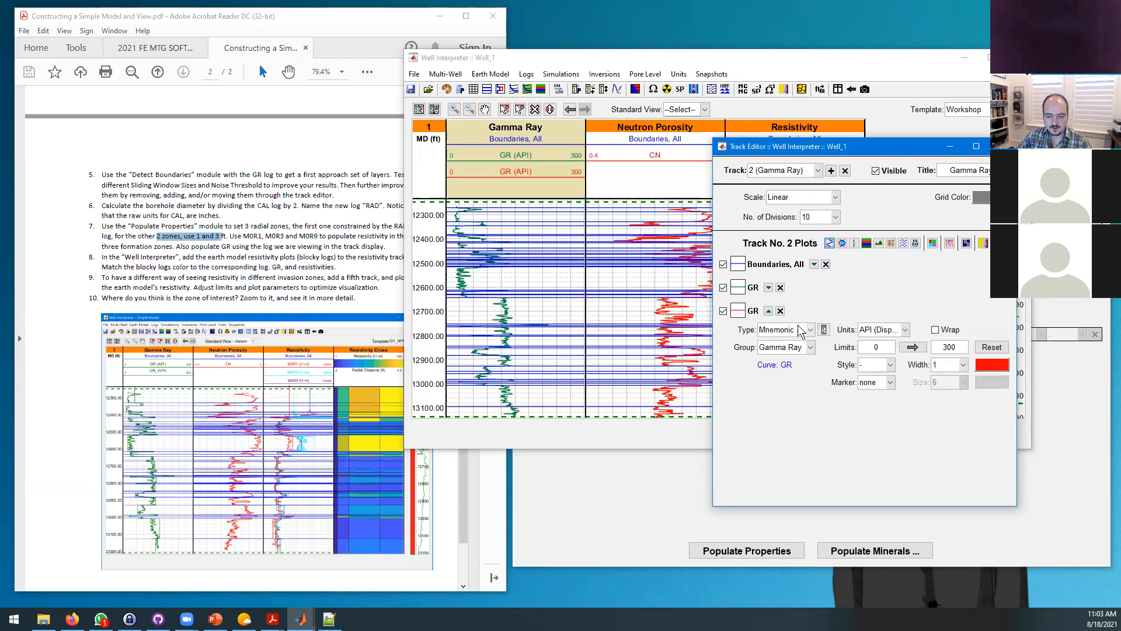
left_click(801, 331)
left_click(798, 344)
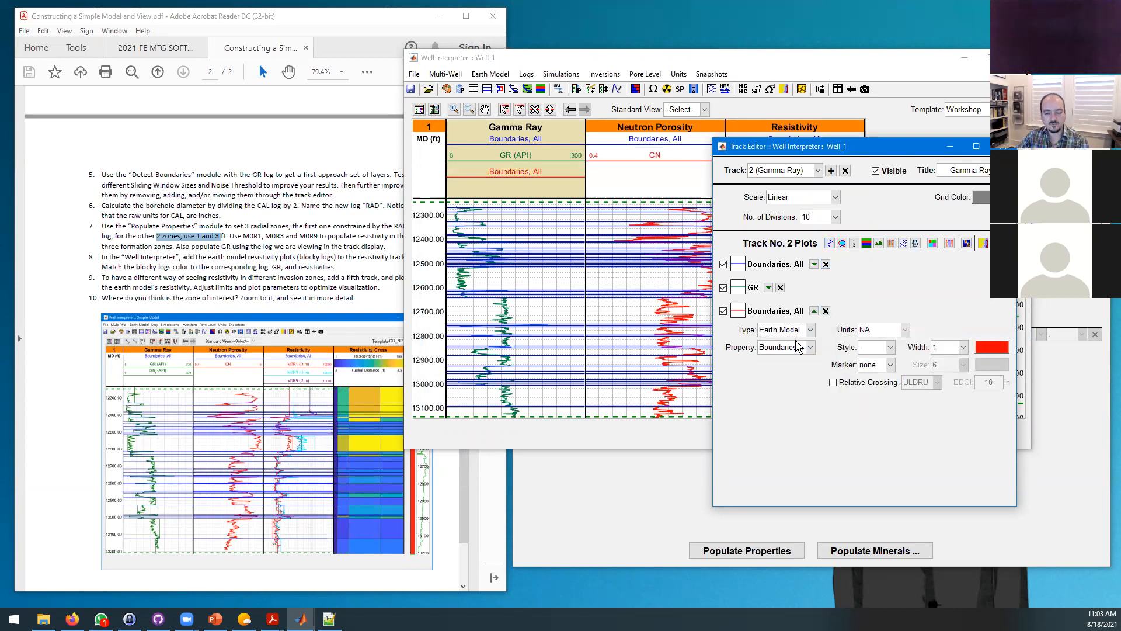
left_click(793, 350)
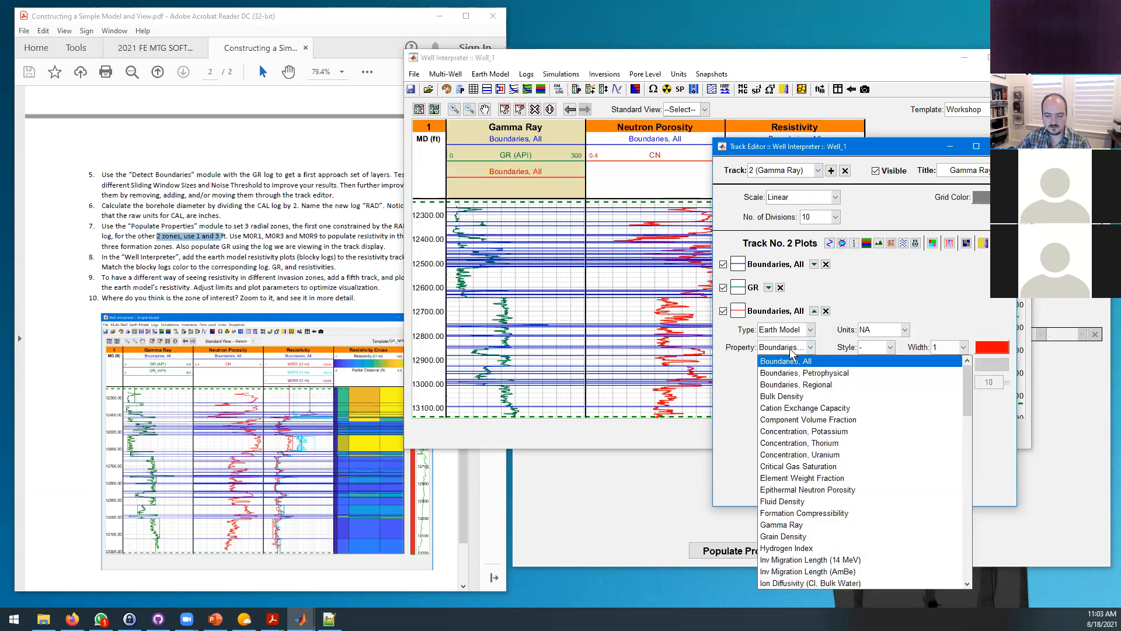
left_click(807, 524)
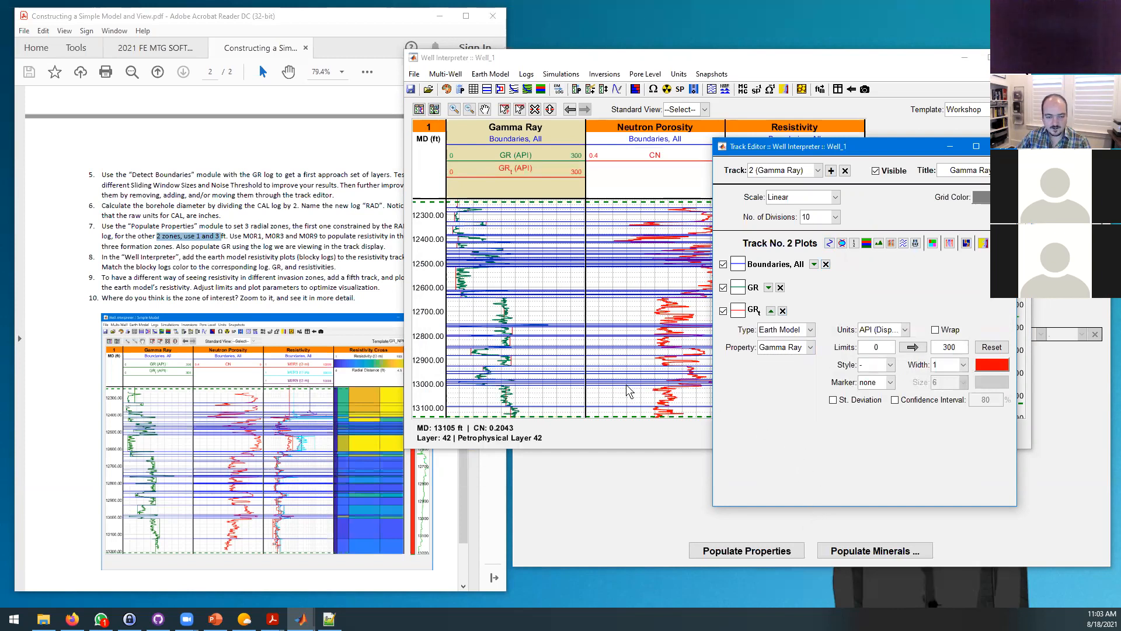
Step: Enlarge the Well Interpreter window to full screen height, clear the Earth Model Builder out of the way, and reposition the Well Interpreter so all tracks show
double_click(583, 449)
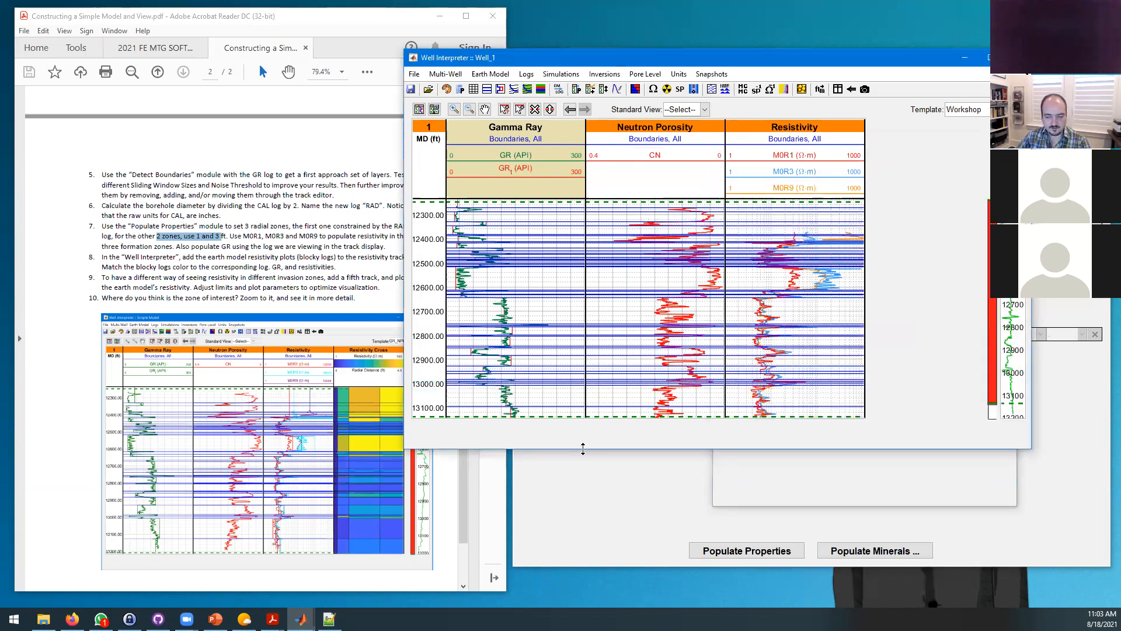
left_click(1051, 437)
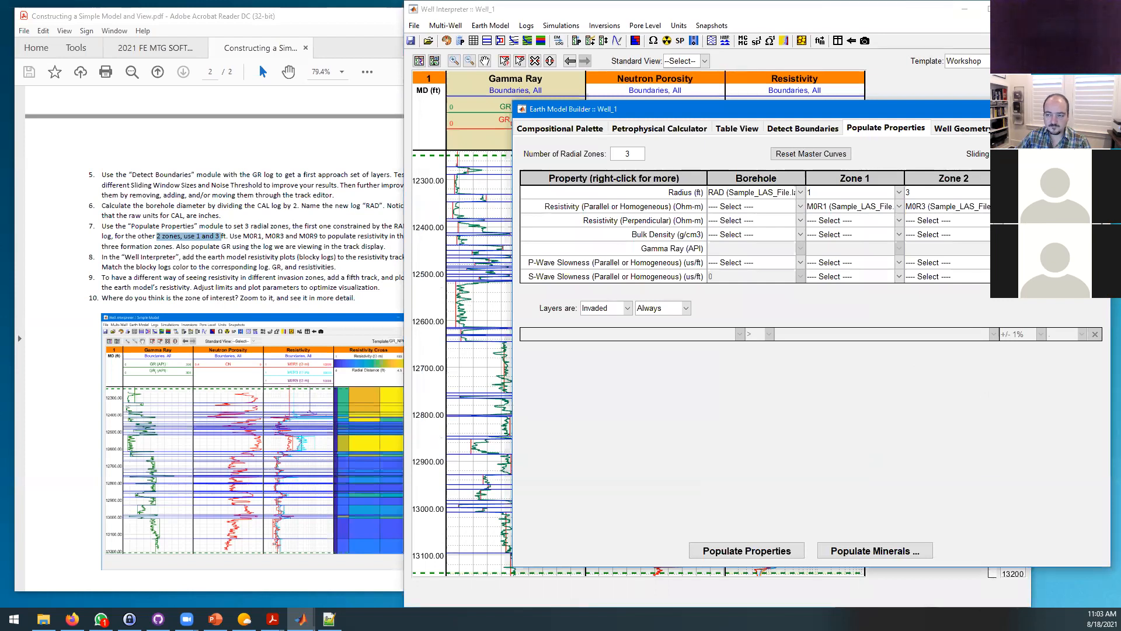
left_click(1097, 109)
double_click(507, 182)
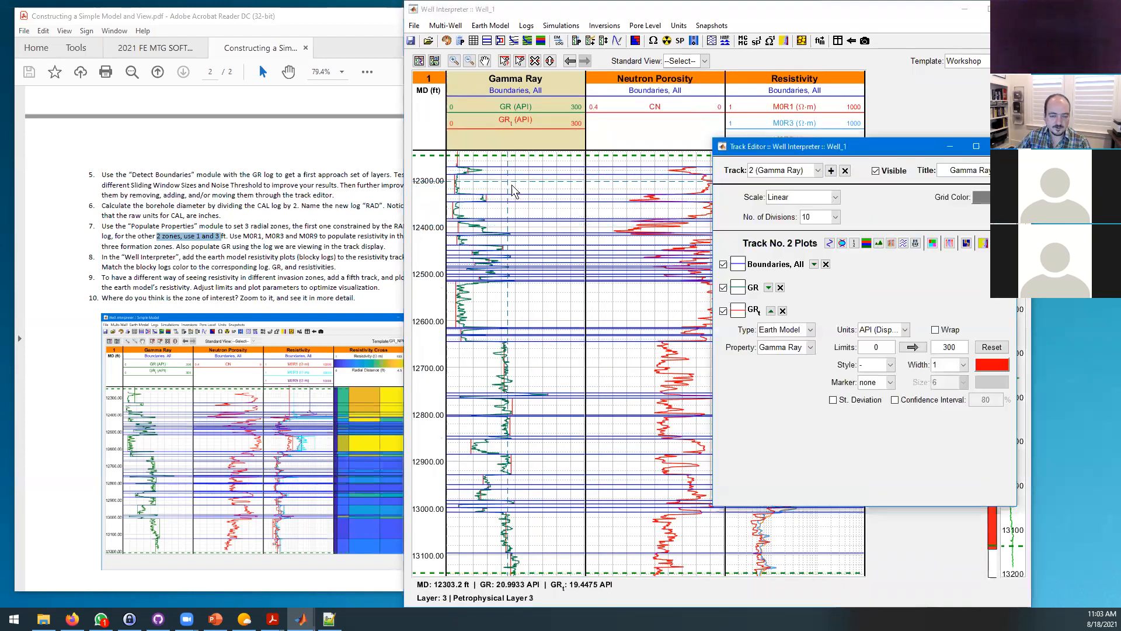
left_click(743, 16)
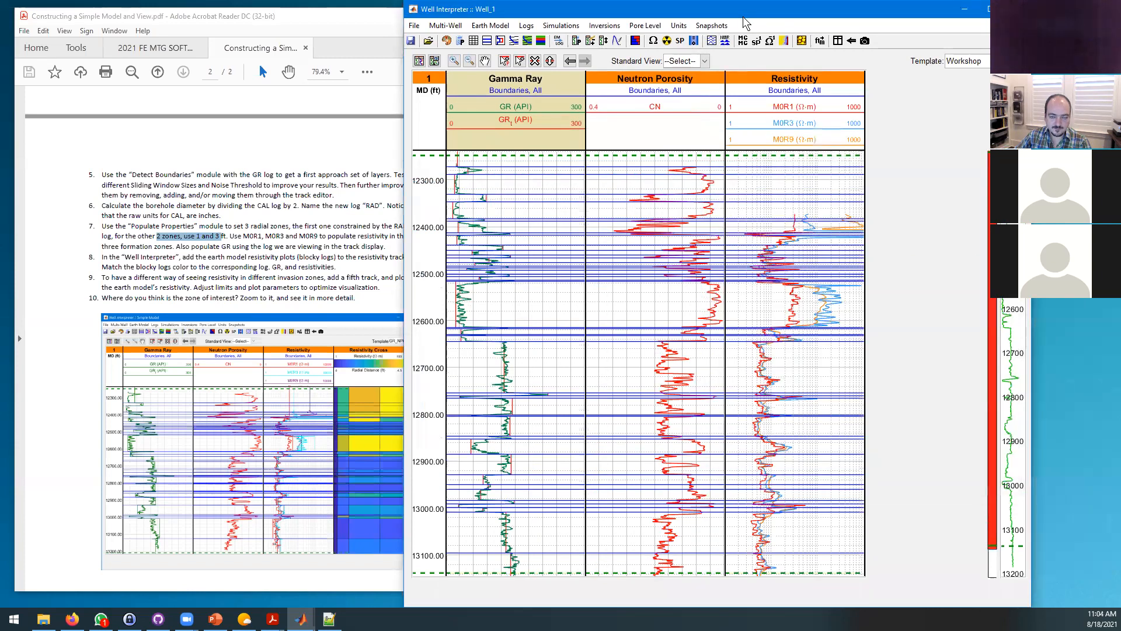
left_click_drag(743, 16, 681, 16)
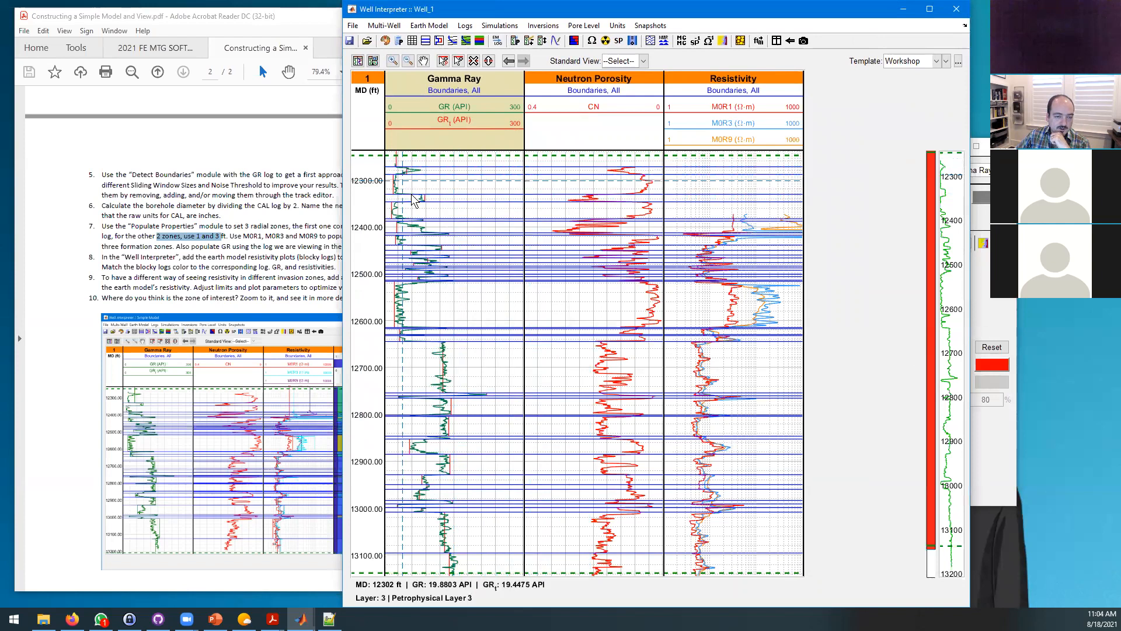
Step: Reopen the Gamma Ray track for editing and set the line width of its Boundaries, All plot to 0.5
double_click(409, 282)
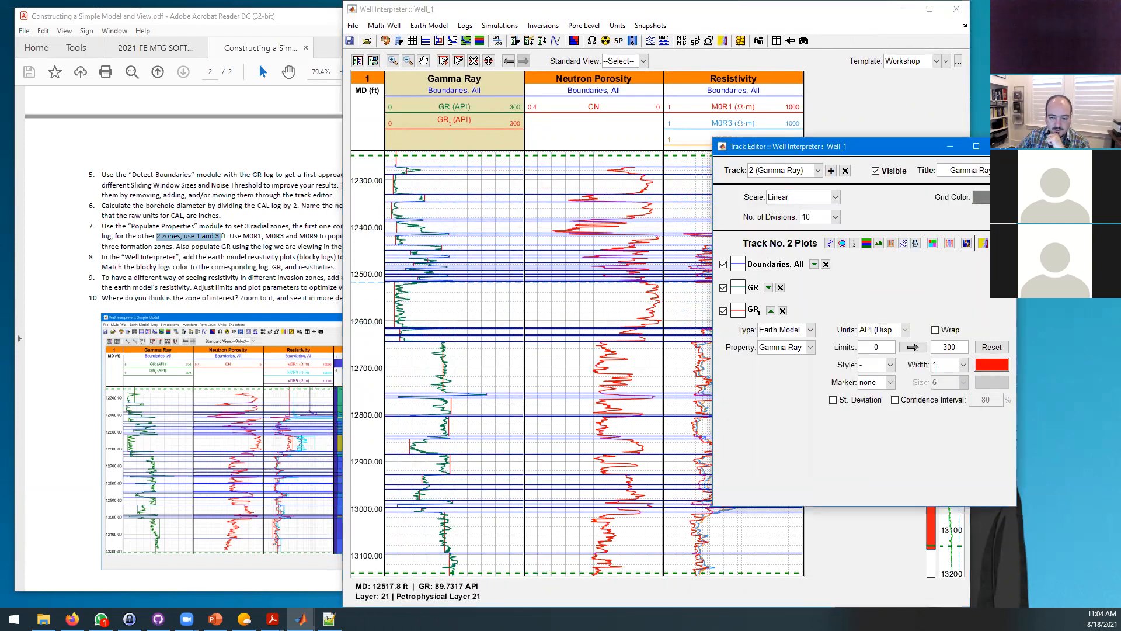
left_click(814, 264)
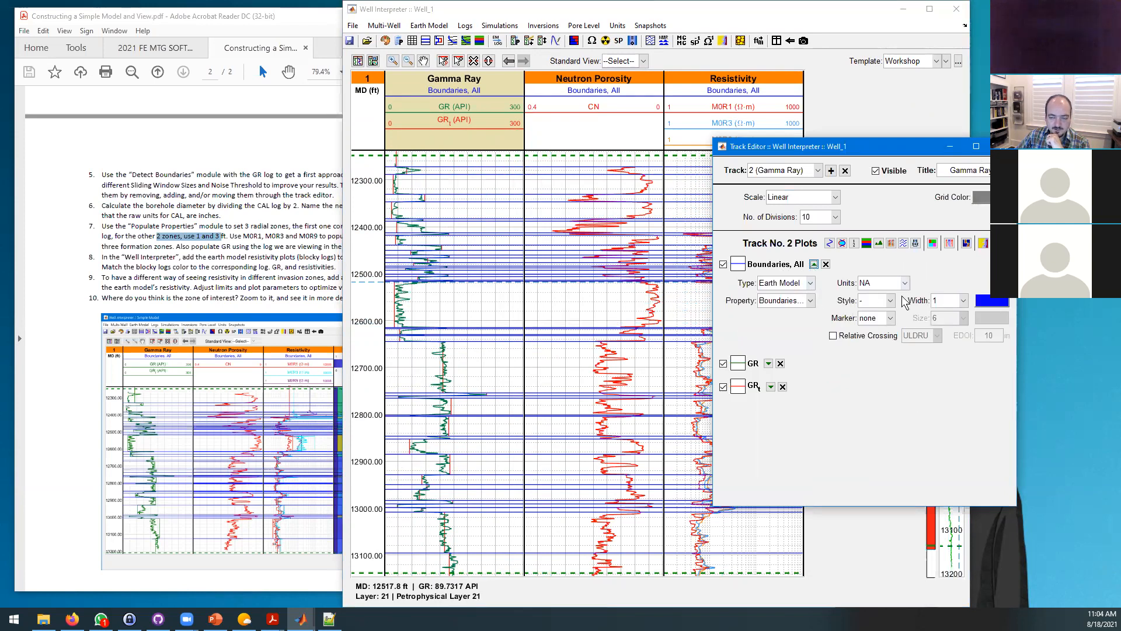
left_click(936, 298)
left_click(940, 312)
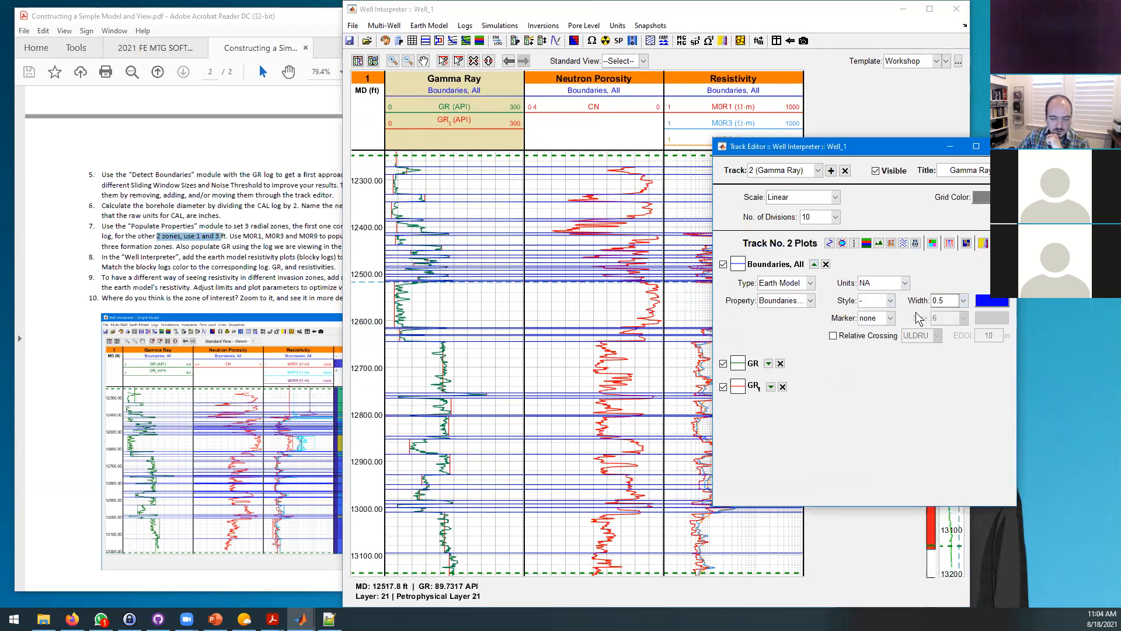
Step: Change the line color of the earth model Gamma Ray plot to black
left_click(771, 387)
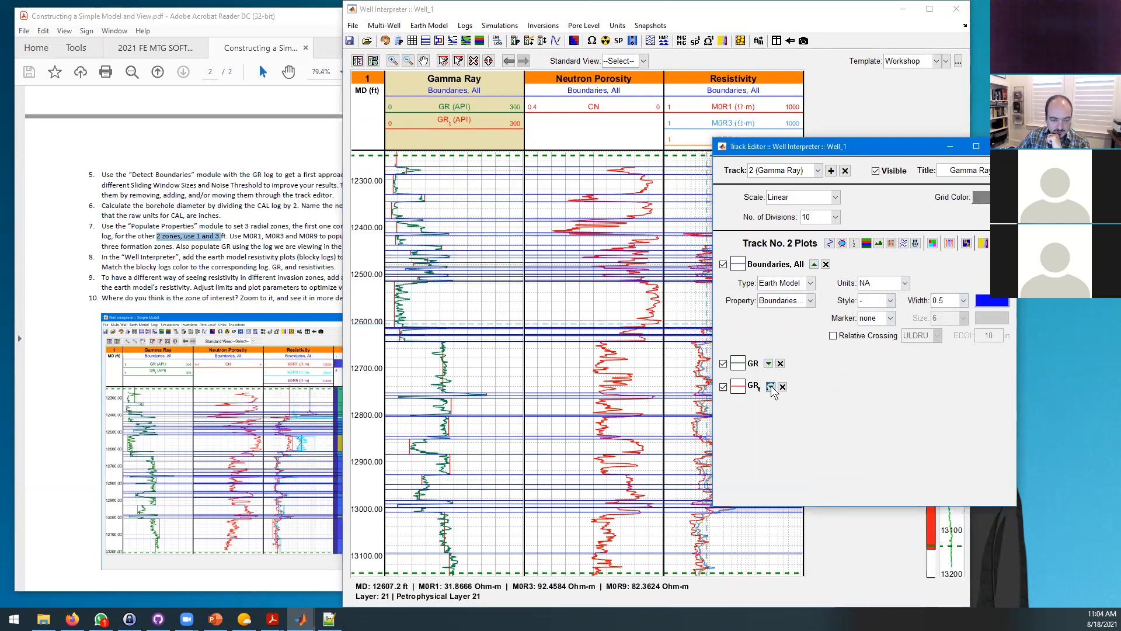
left_click(993, 364)
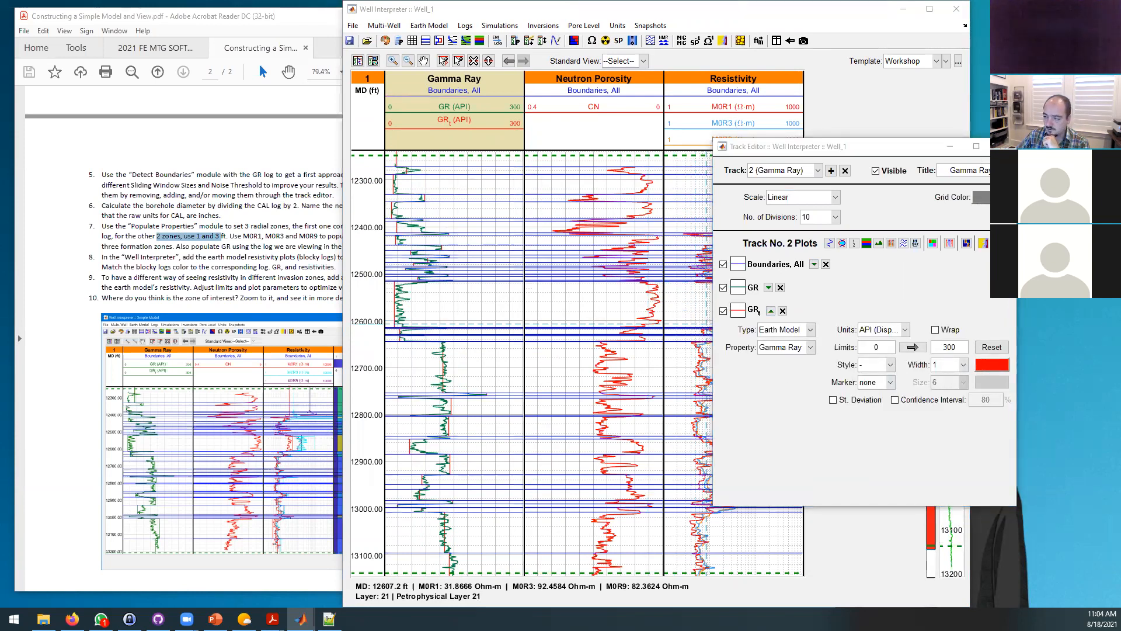
key("Return")
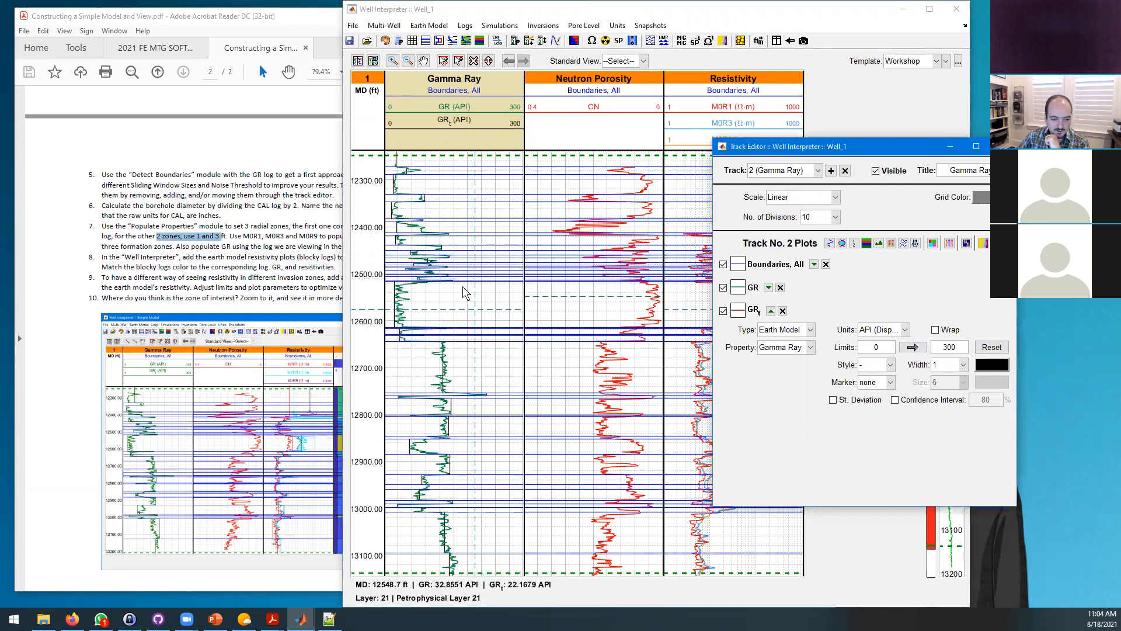
Step: Zoom into the Gamma Ray track and compare the blocky earth model log with the GR log along the well, then restore the full depth view
left_click(393, 61)
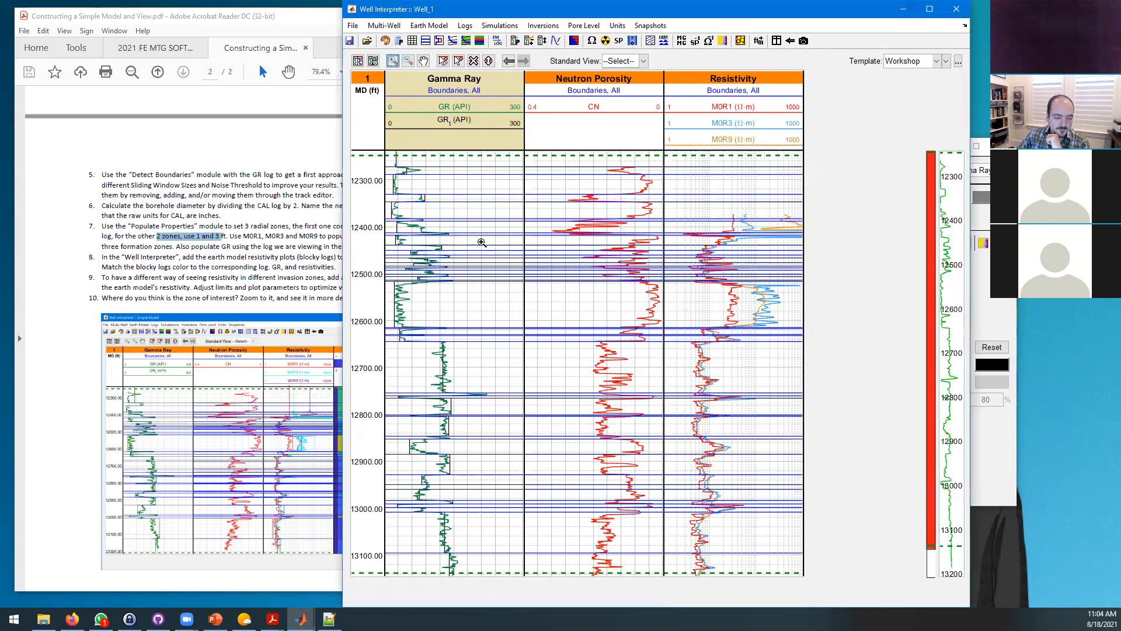
left_click_drag(488, 314, 495, 376)
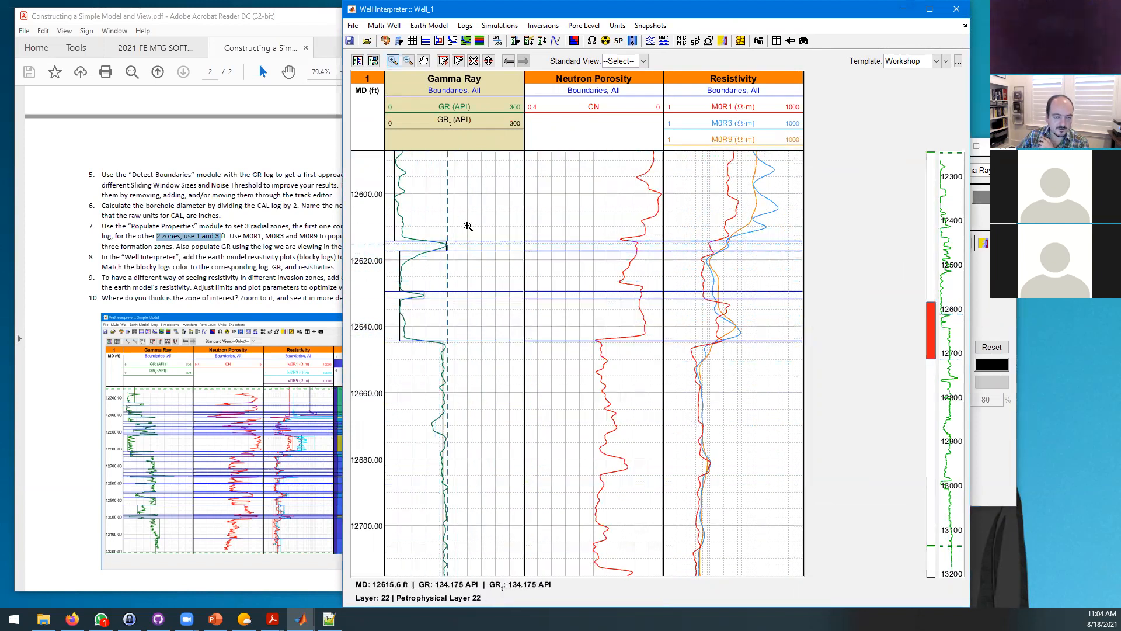
scroll(482, 301, "up", 5)
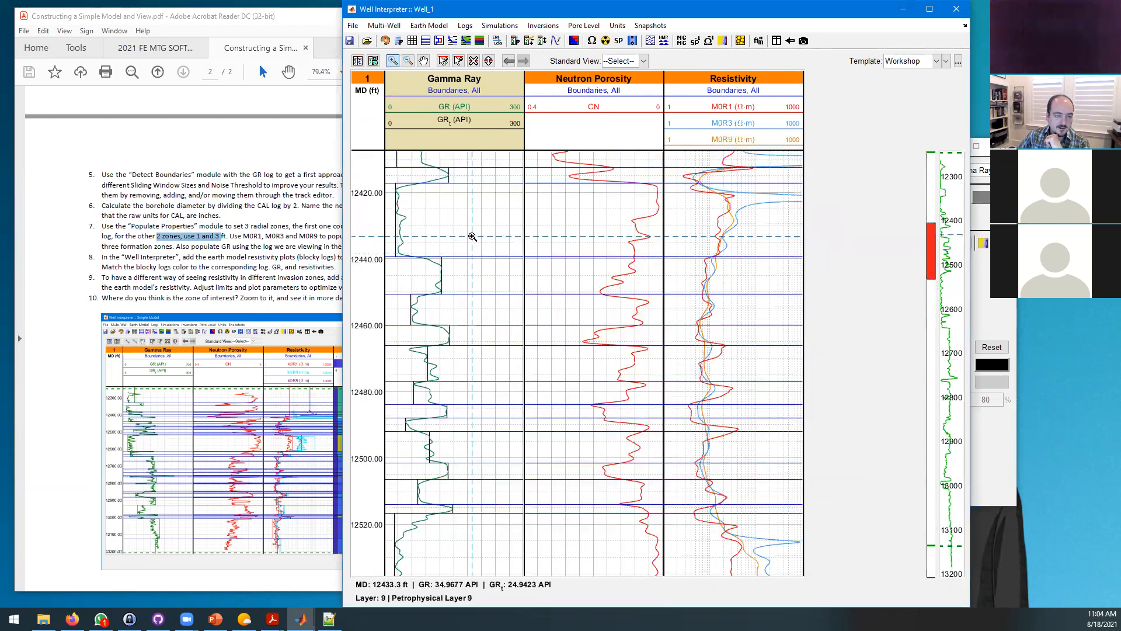
scroll(461, 237, "up", 3)
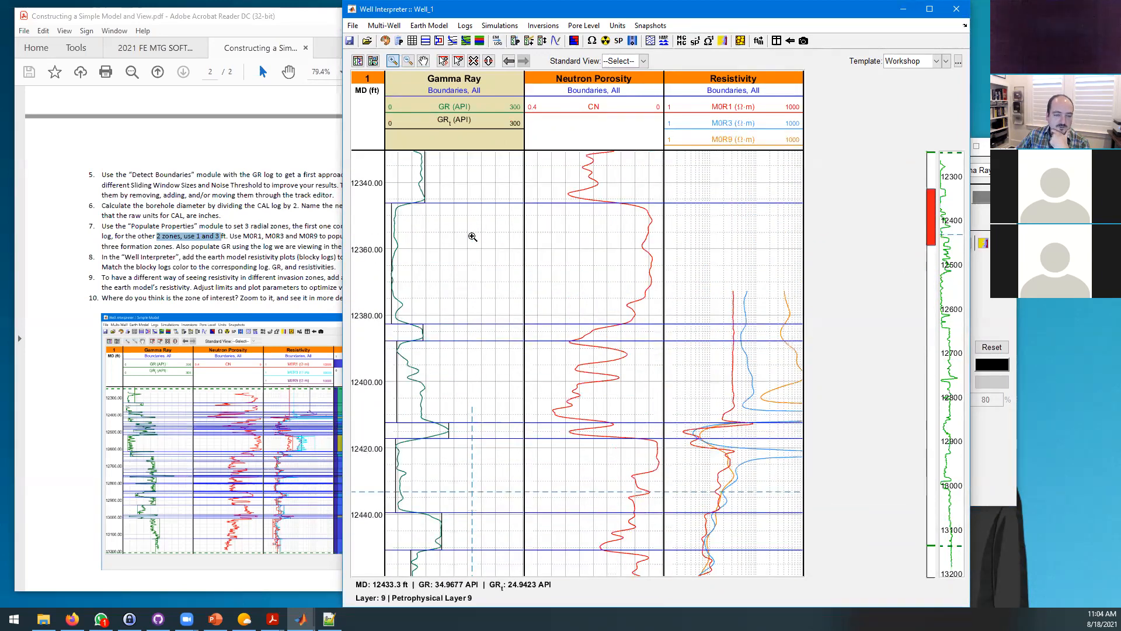
scroll(472, 237, "up", 2)
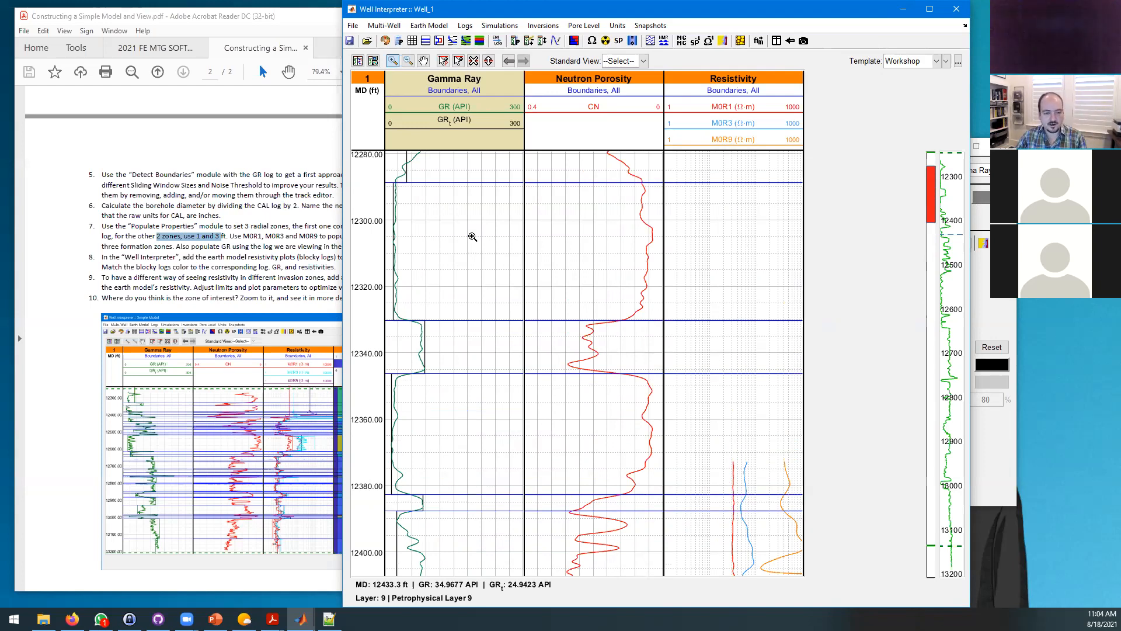
scroll(472, 237, "up", 1)
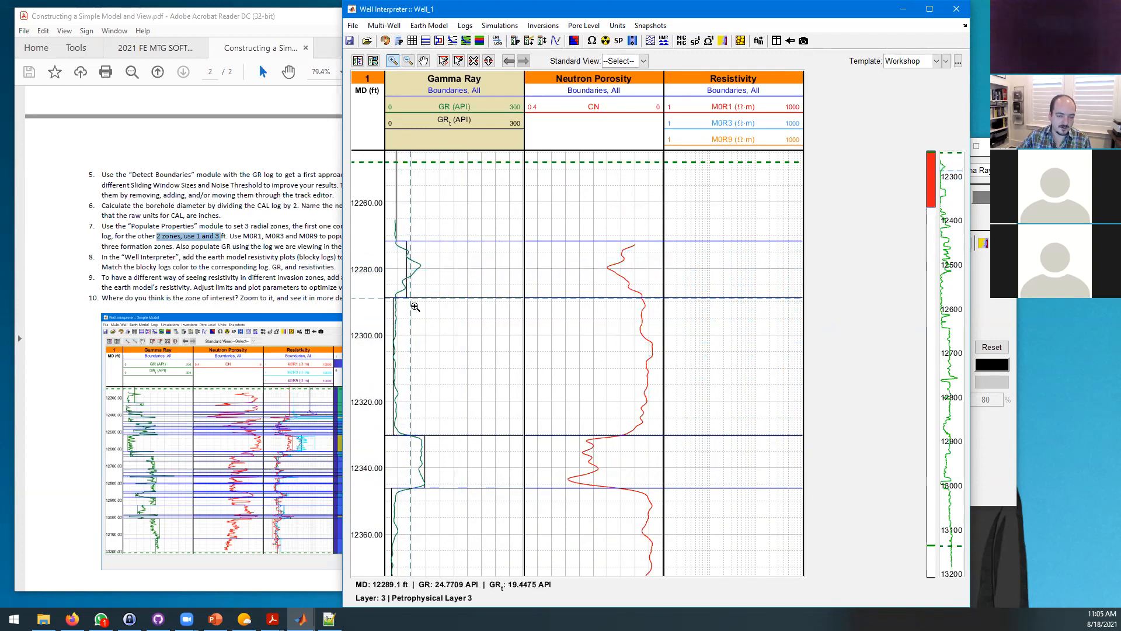
scroll(439, 354, "down", 6)
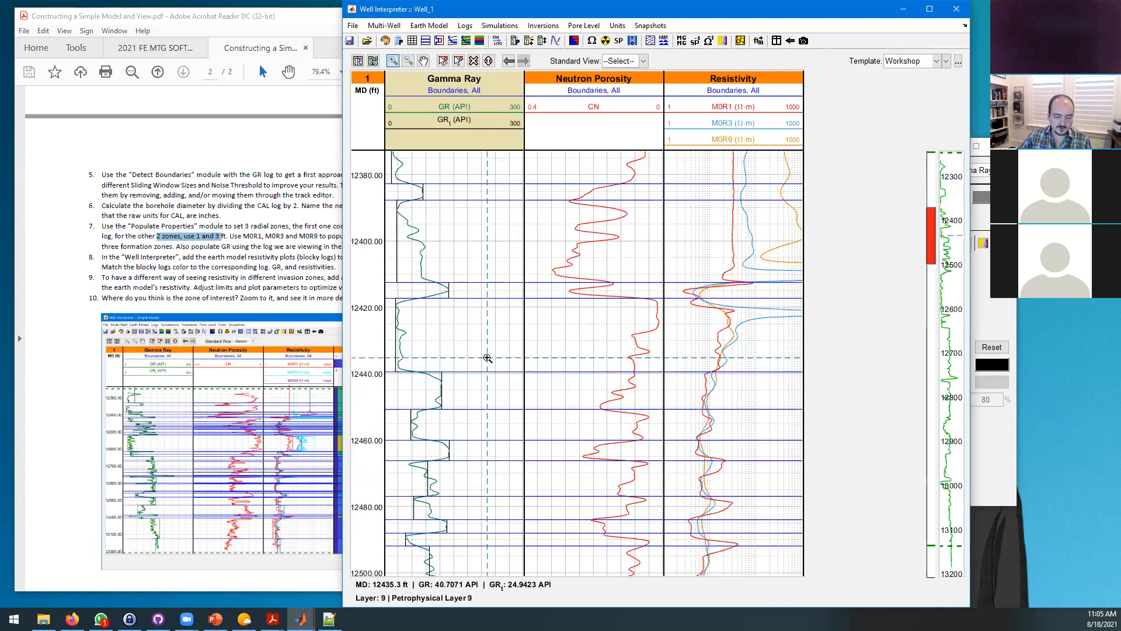
scroll(487, 358, "down", 1)
scroll(487, 358, "down", 1)
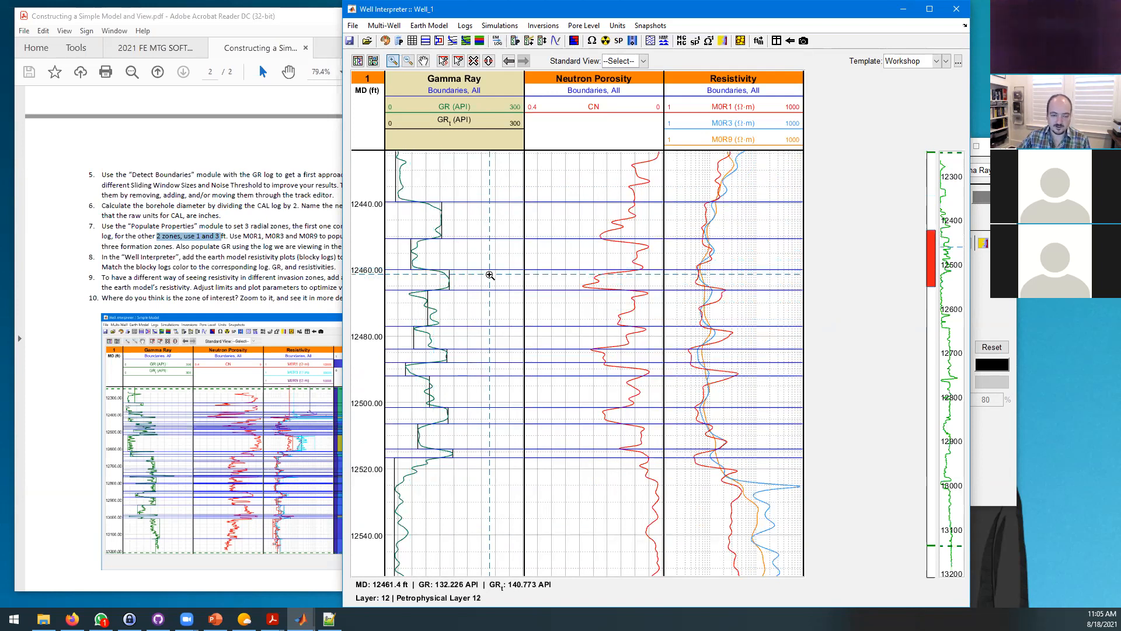
scroll(489, 285, "down", 1)
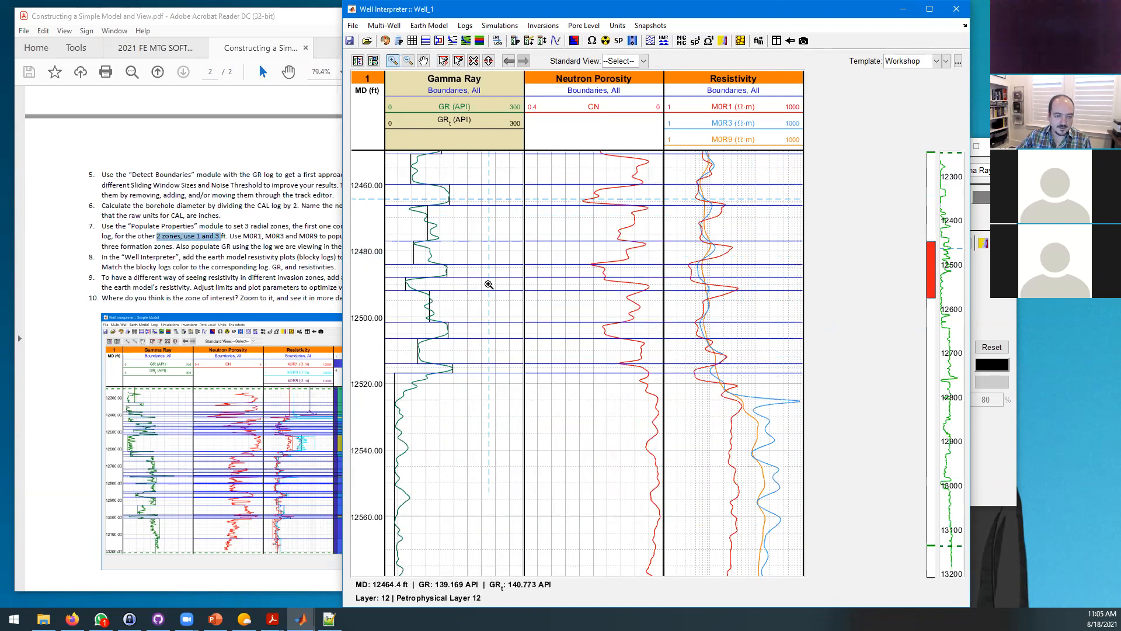
scroll(489, 285, "down", 5)
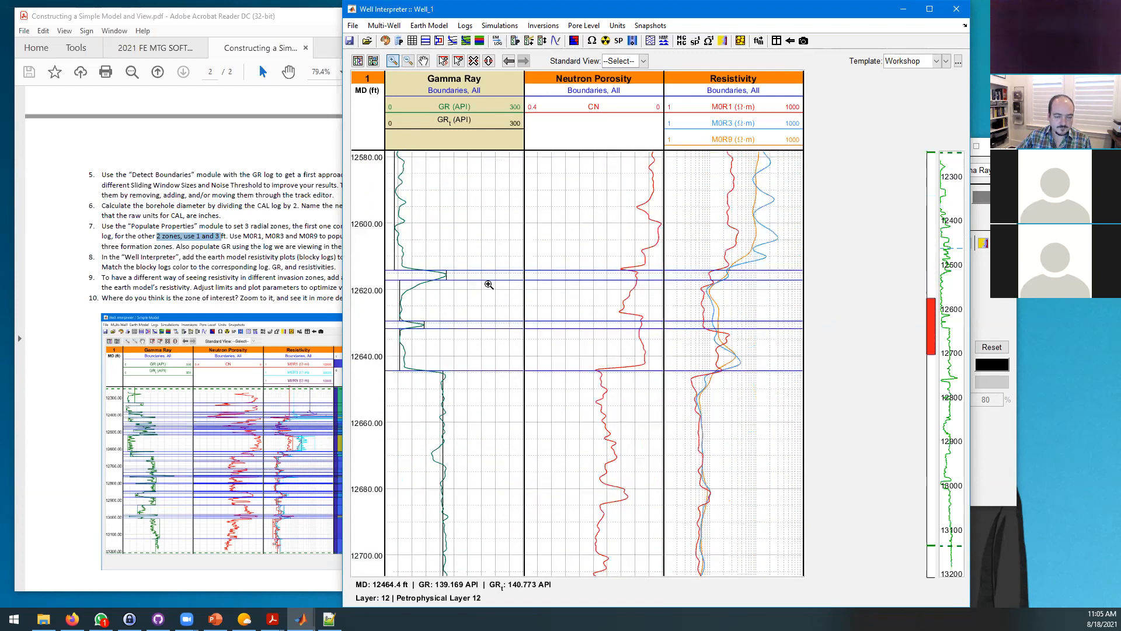
scroll(489, 284, "down", 4)
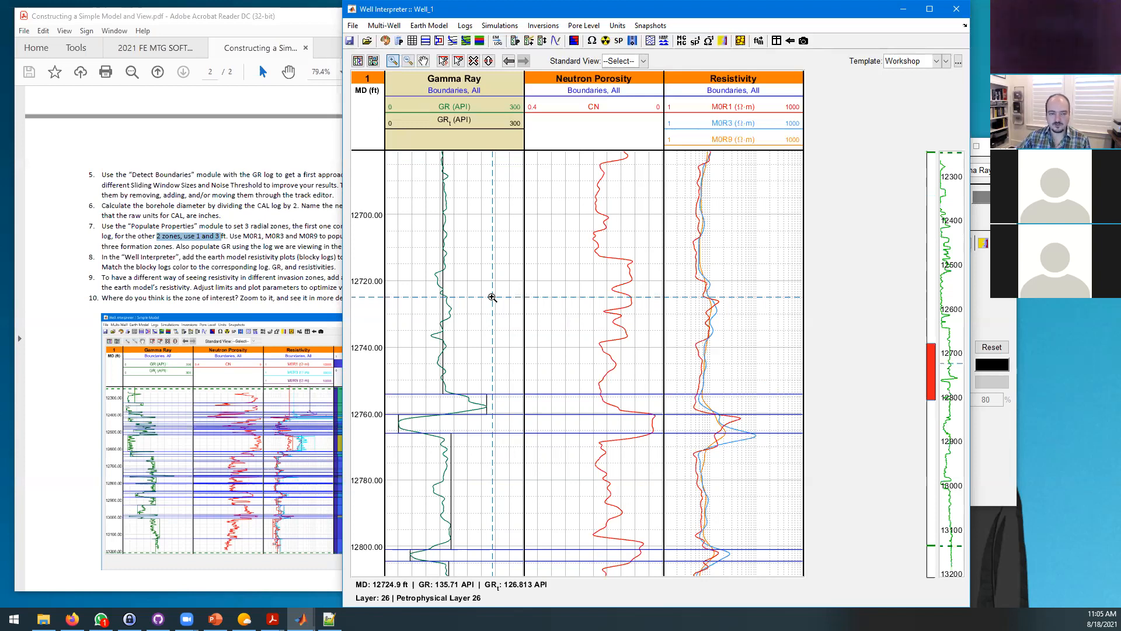
double_click(492, 297)
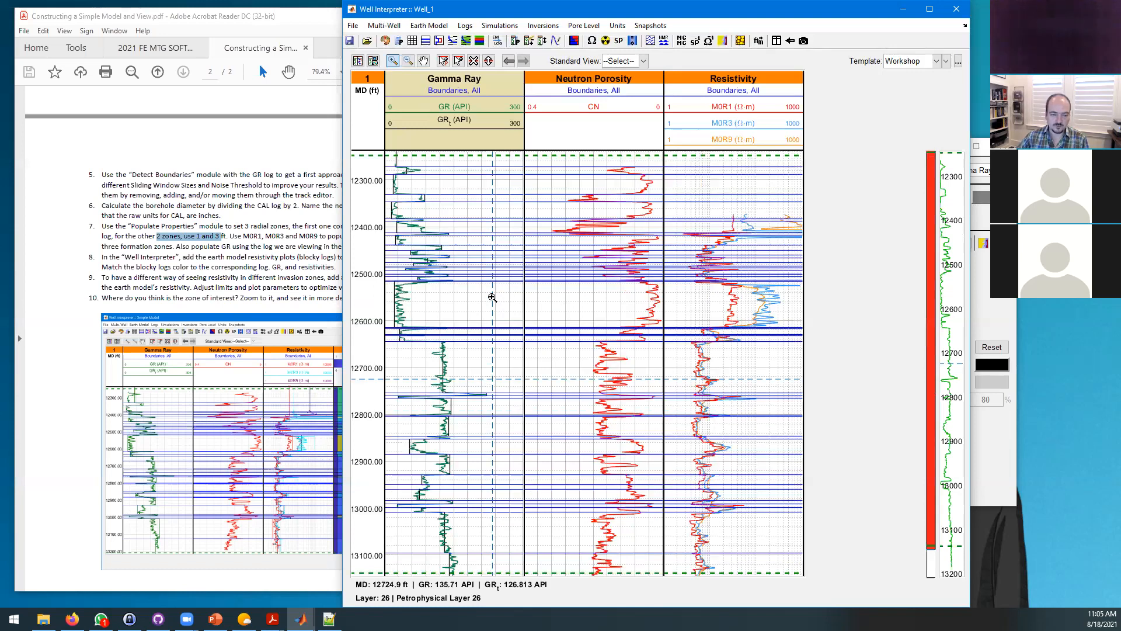
Step: Remove the earth model Gamma Ray plot from the Gamma Ray track and recreate it as a new Earth Model log with the Gamma Ray property
left_click(1004, 304)
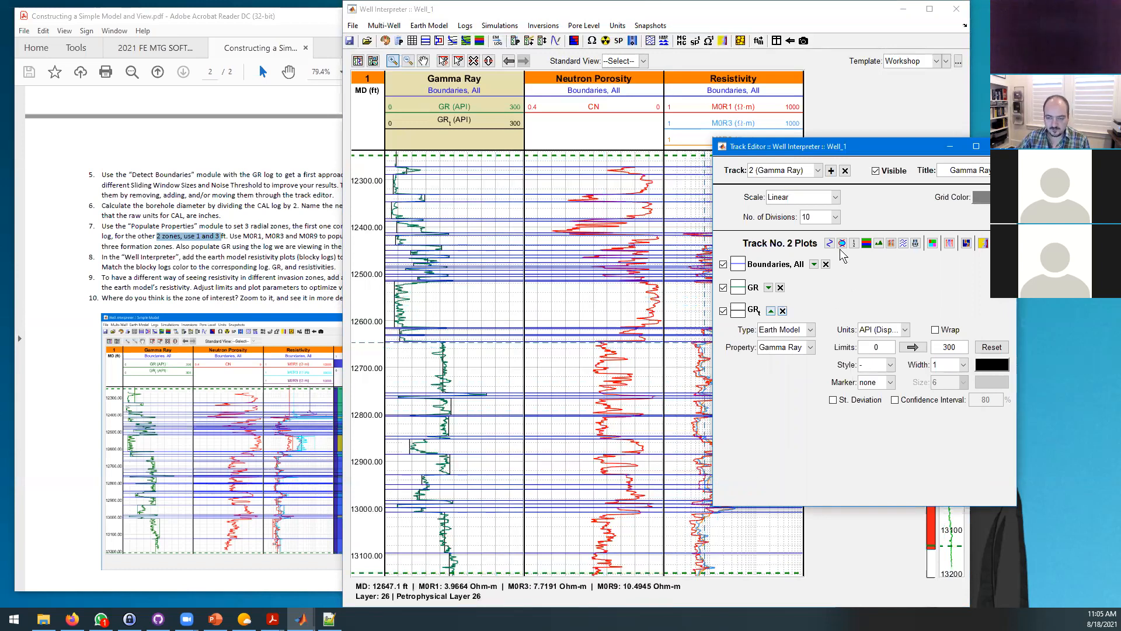
left_click(783, 310)
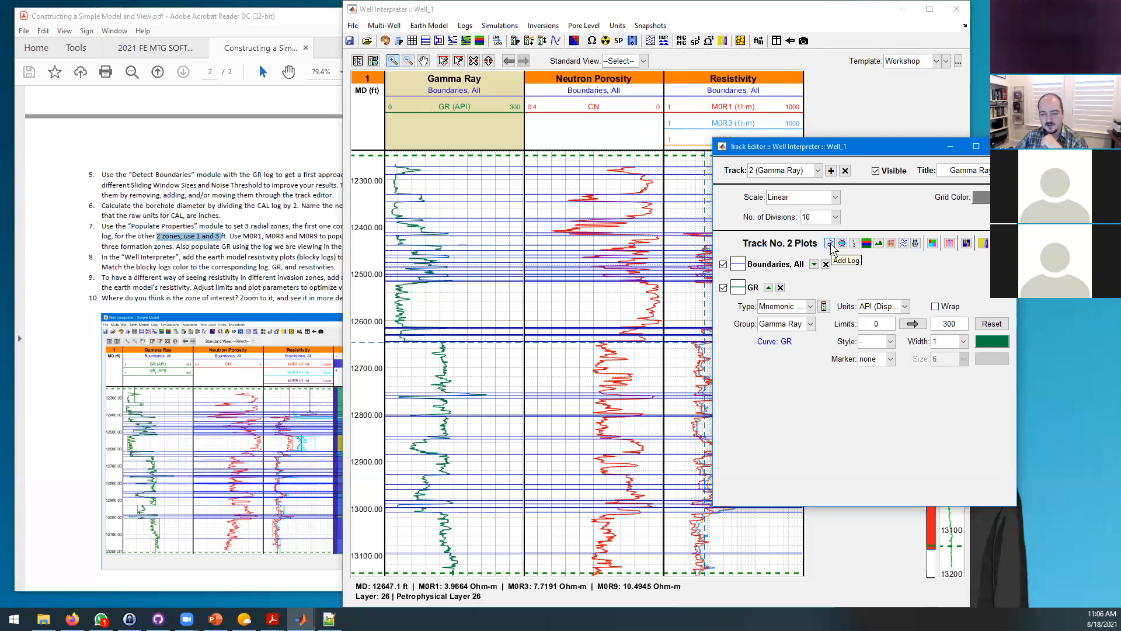
left_click(830, 243)
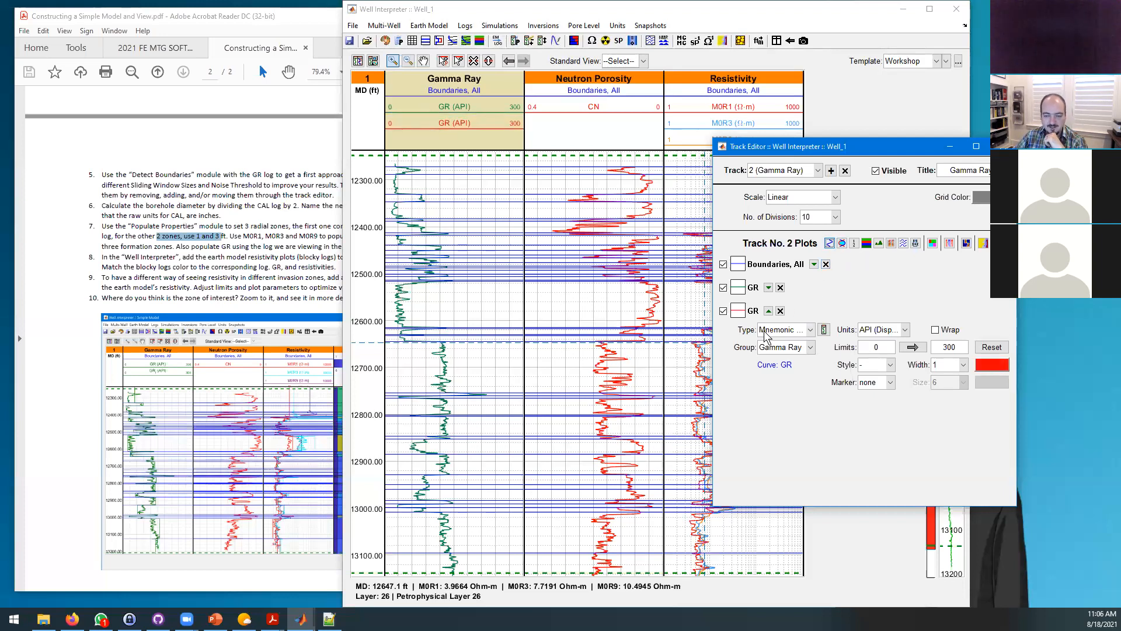
left_click(783, 330)
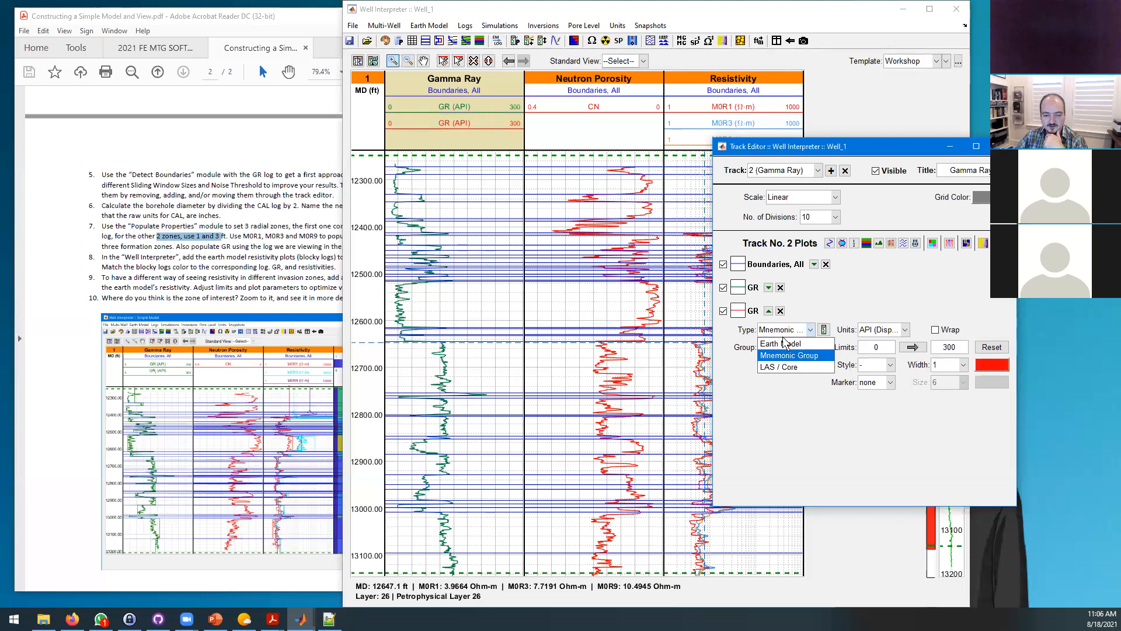
left_click(784, 343)
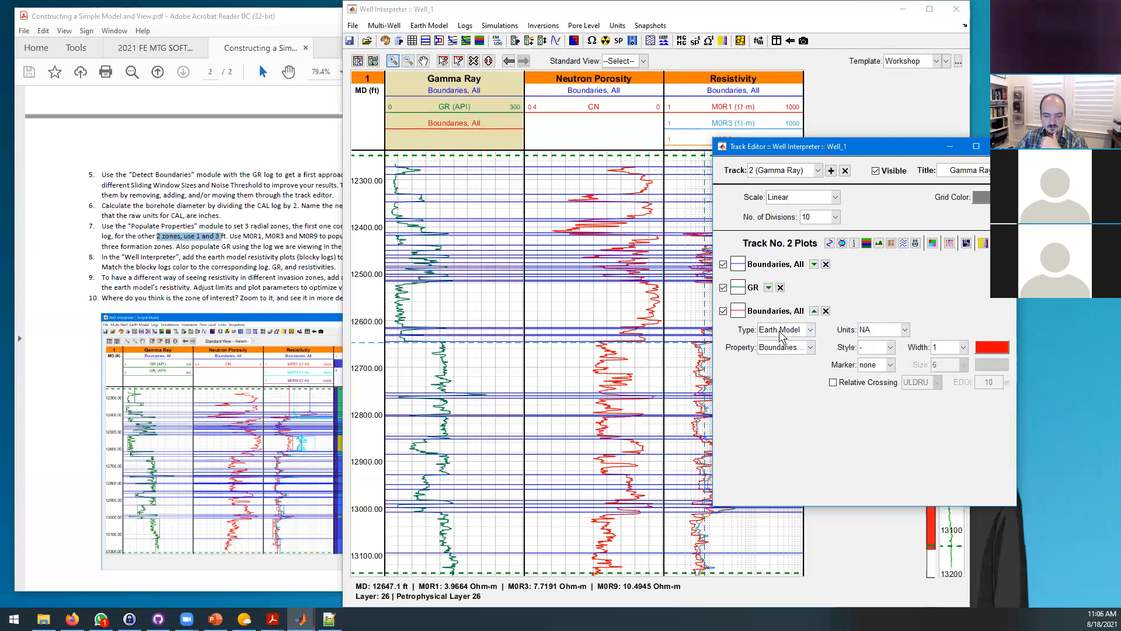
left_click(782, 349)
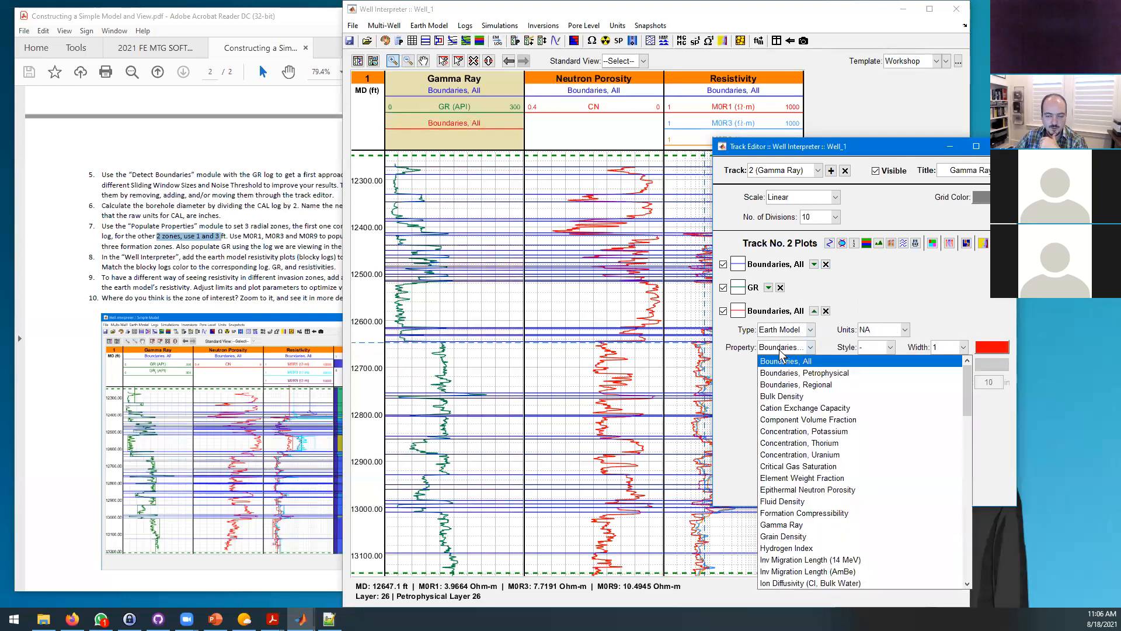
scroll(805, 407, "down", 2)
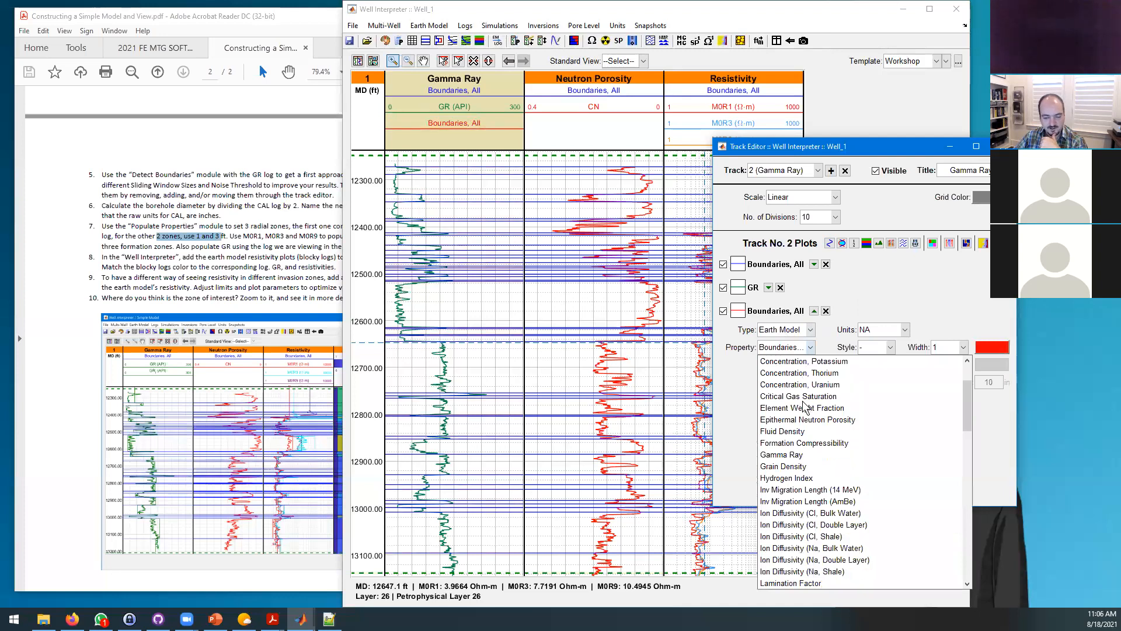
left_click(782, 451)
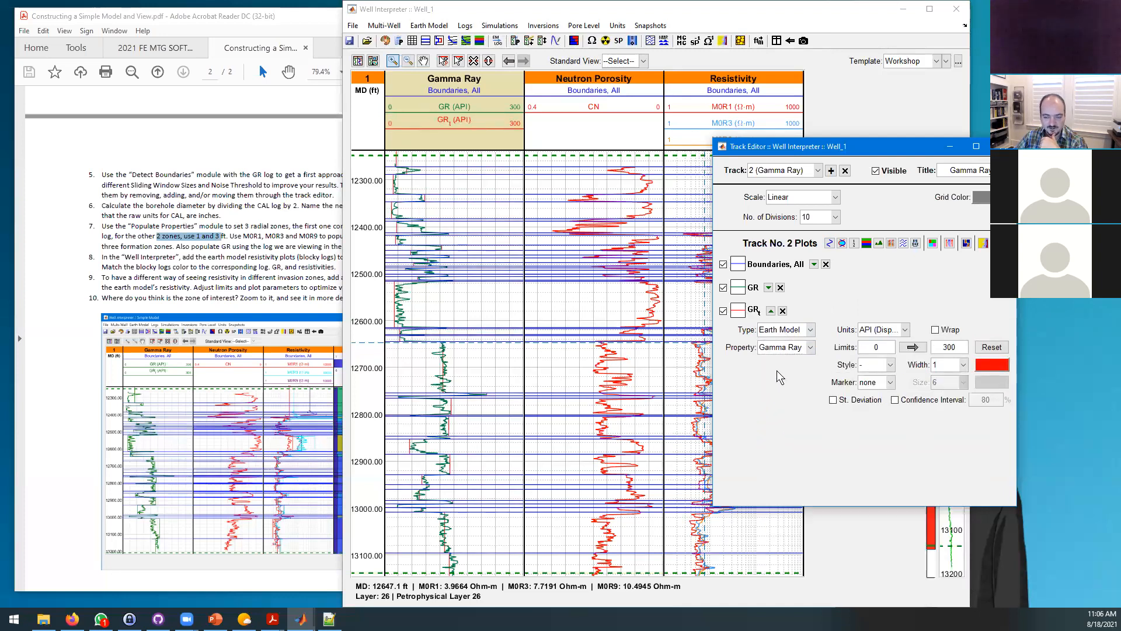
Step: Set the earth model Gamma Ray plot's line width to 1.5 and its color to dark green, matching the GR log
left_click(978, 363)
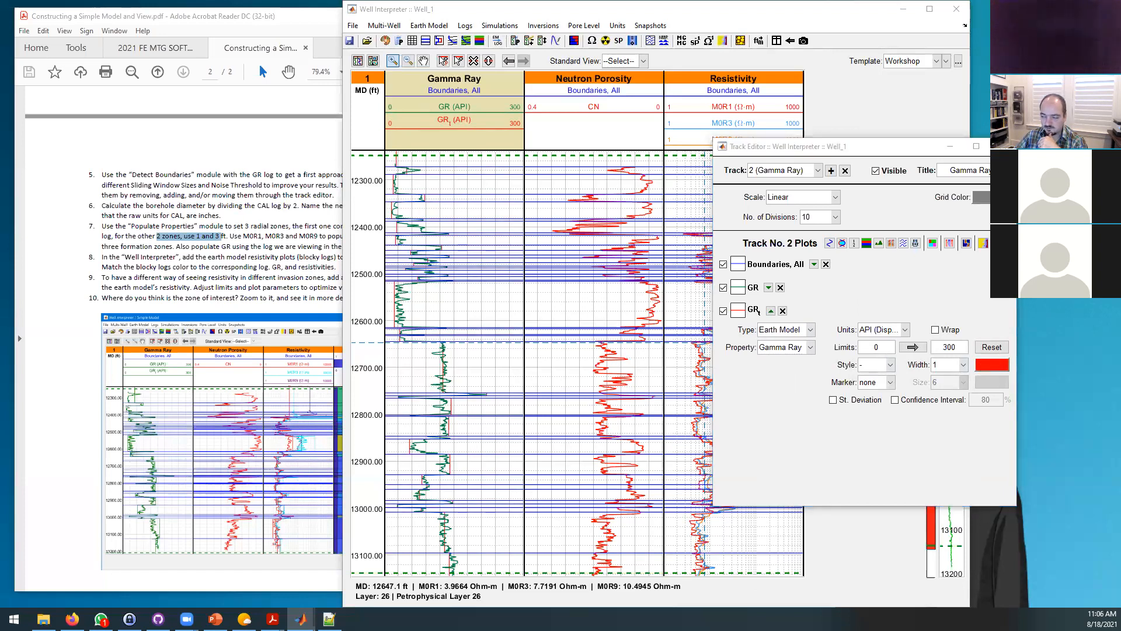
key("Return")
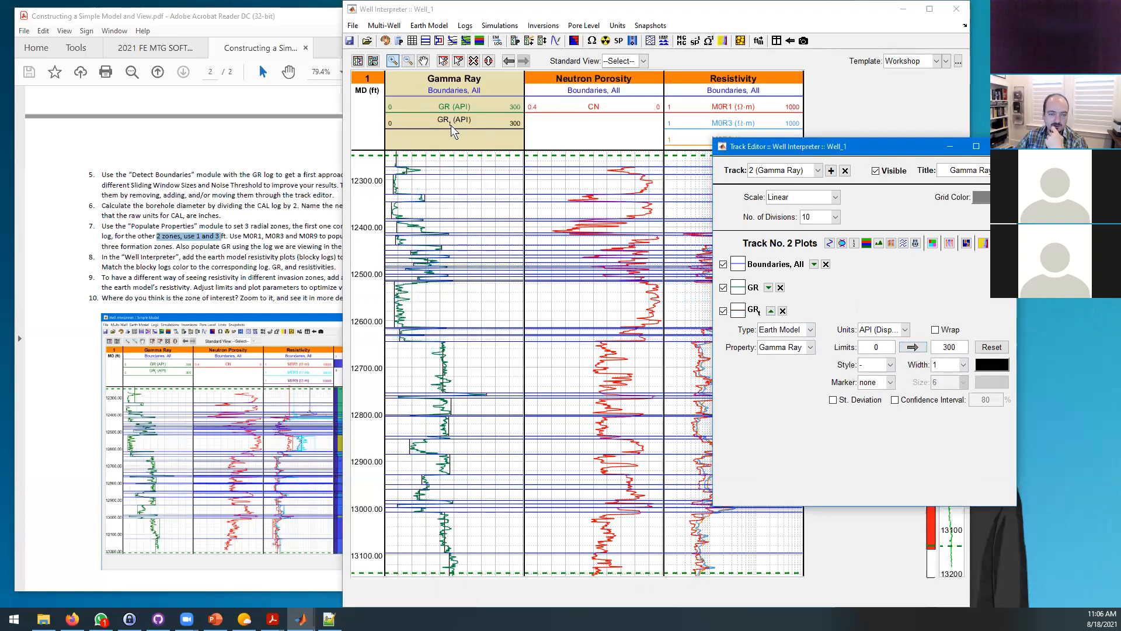
left_click(952, 367)
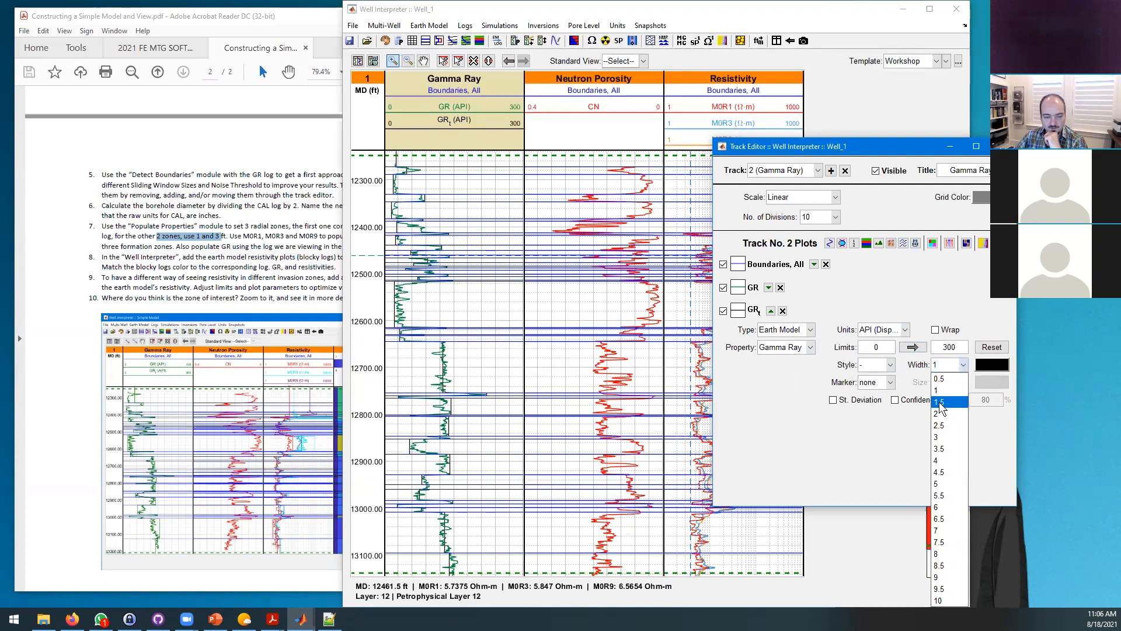
left_click(941, 402)
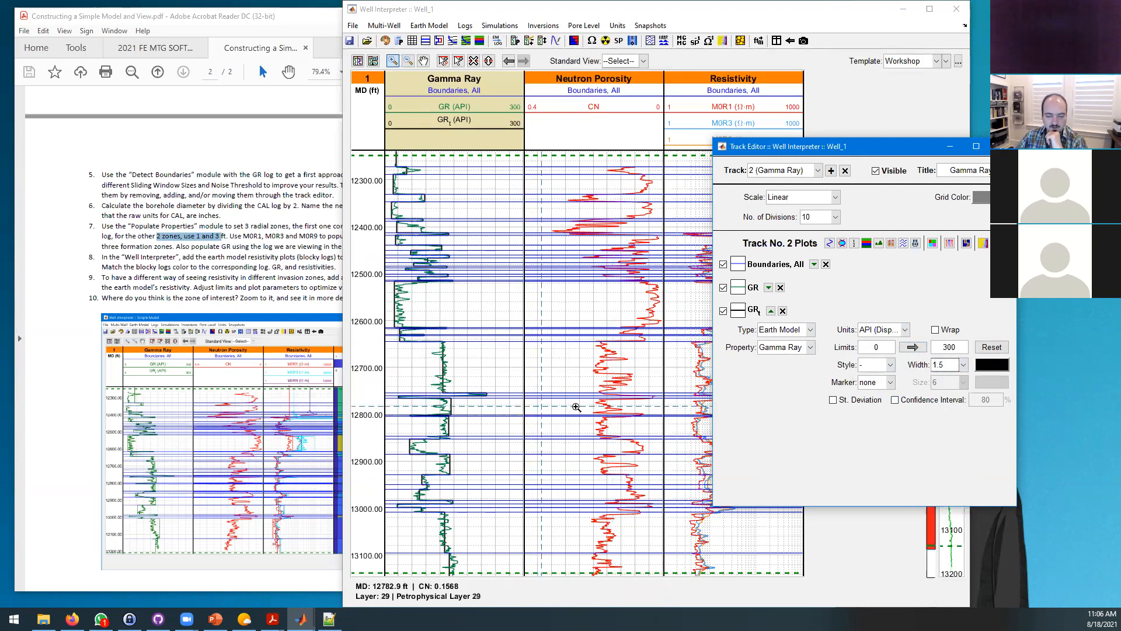
left_click(1002, 364)
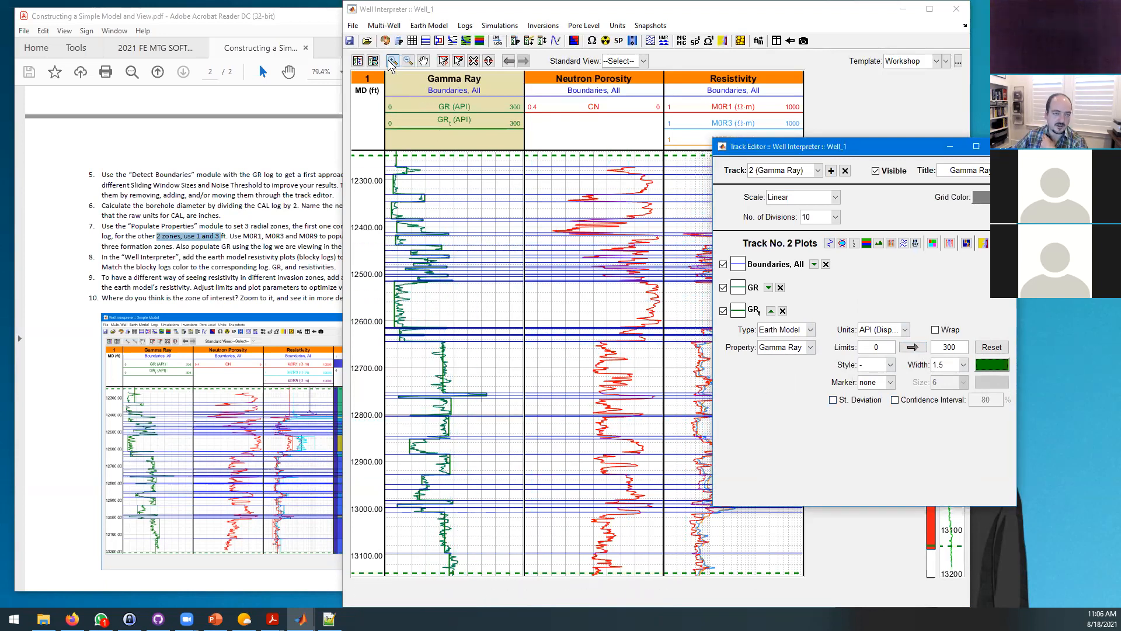
left_click(575, 284)
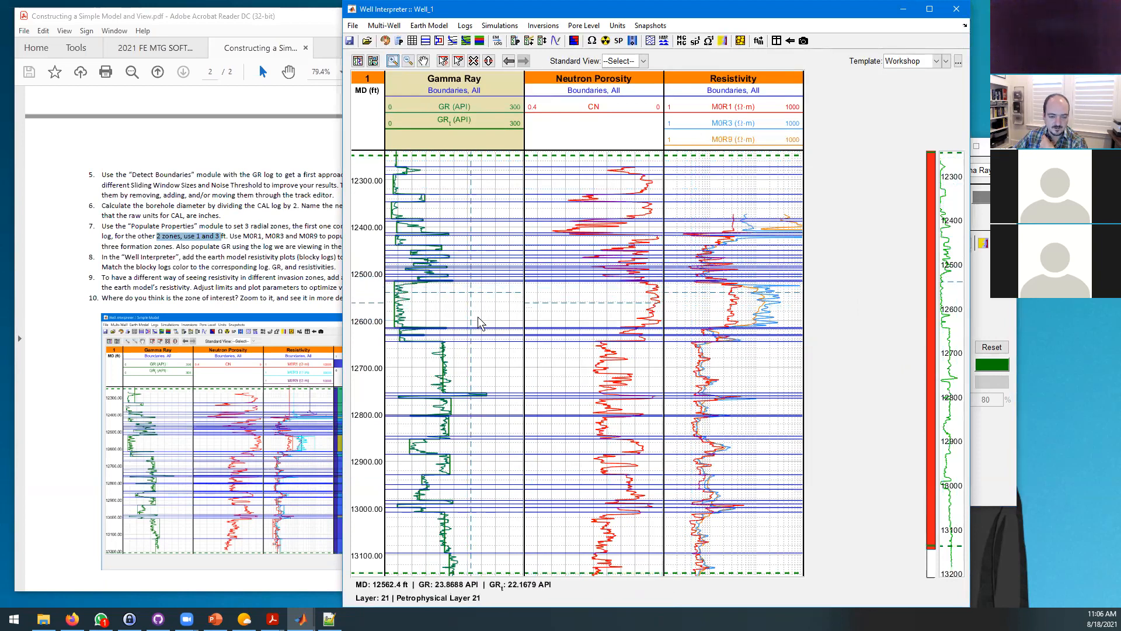
left_click(392, 61)
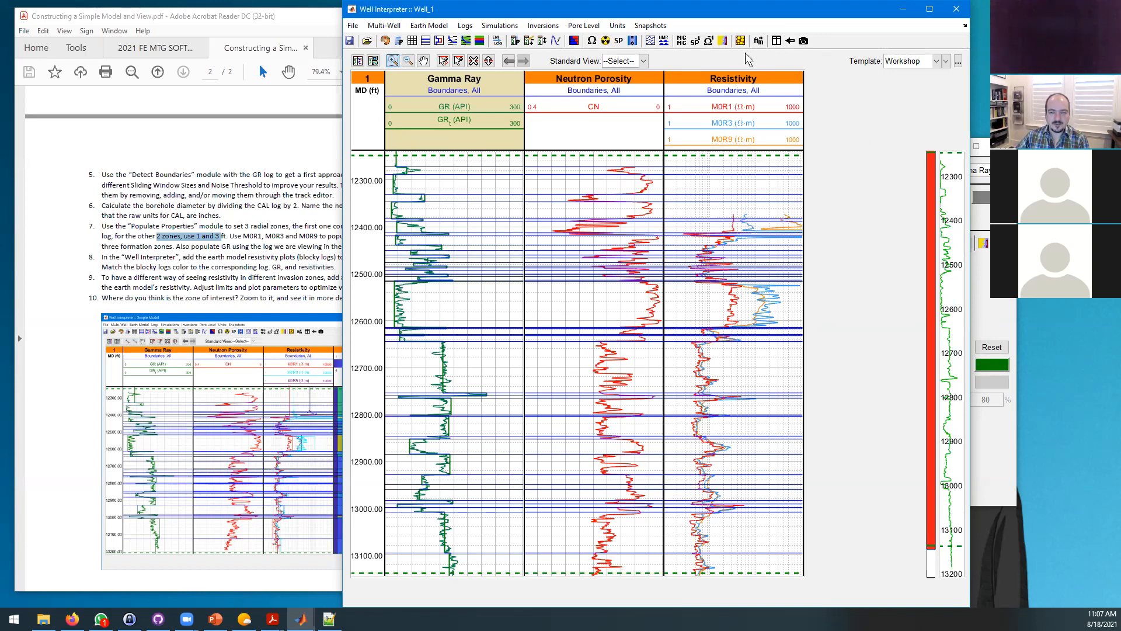
Step: Switch the Track Editor to track 4 (Resistivity) and place it beside the Well Interpreter so the resistivity track stays in view
left_click(438, 40)
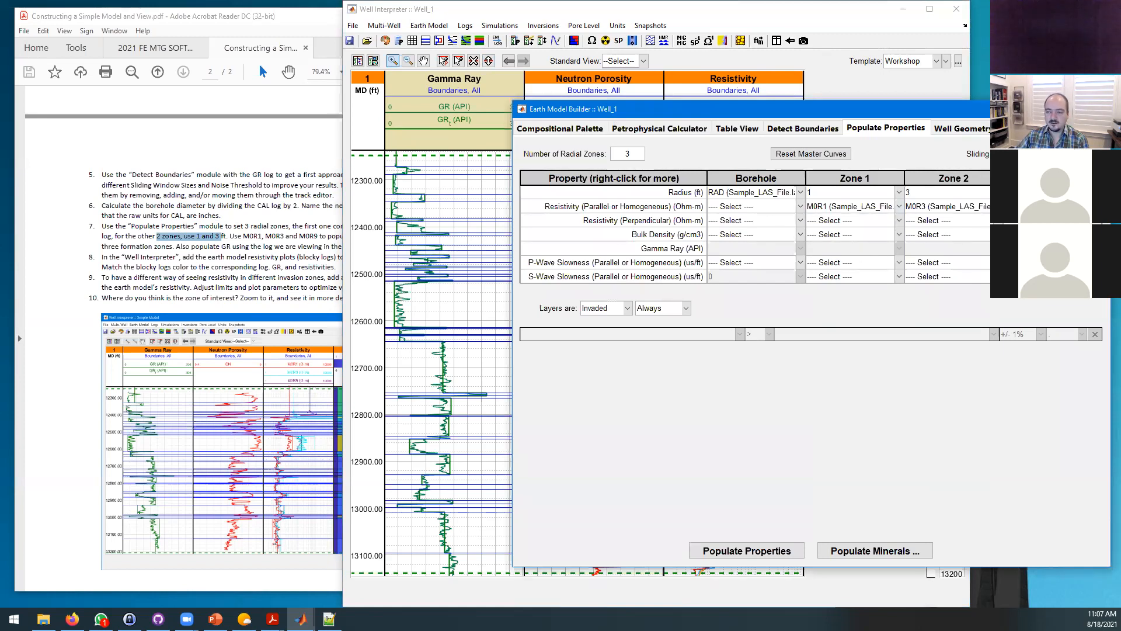
left_click(1098, 108)
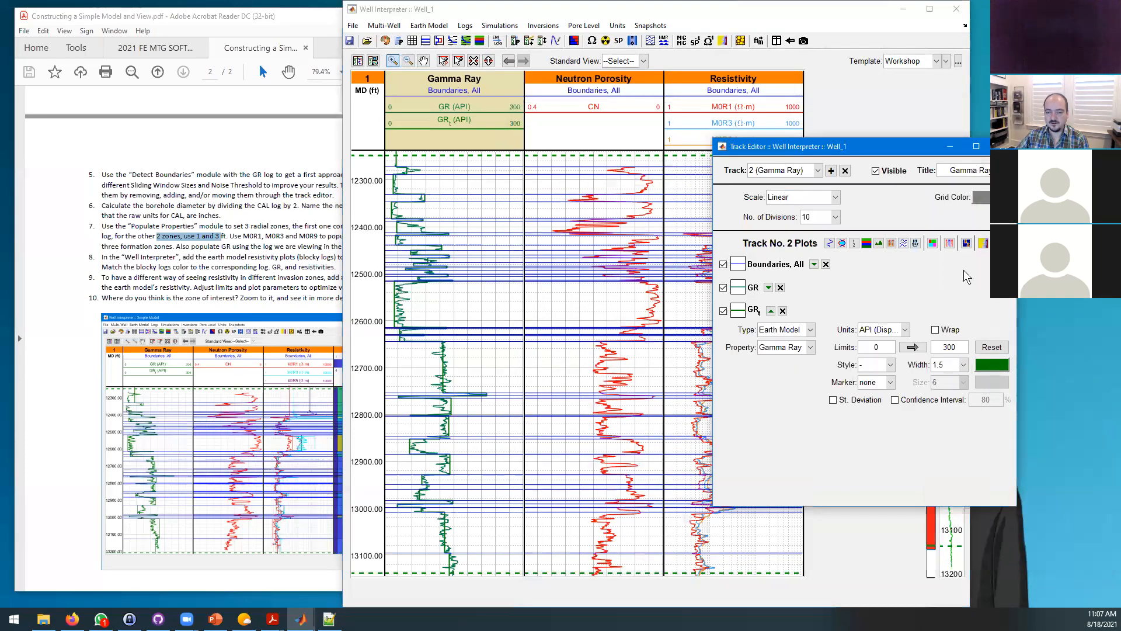
left_click(817, 170)
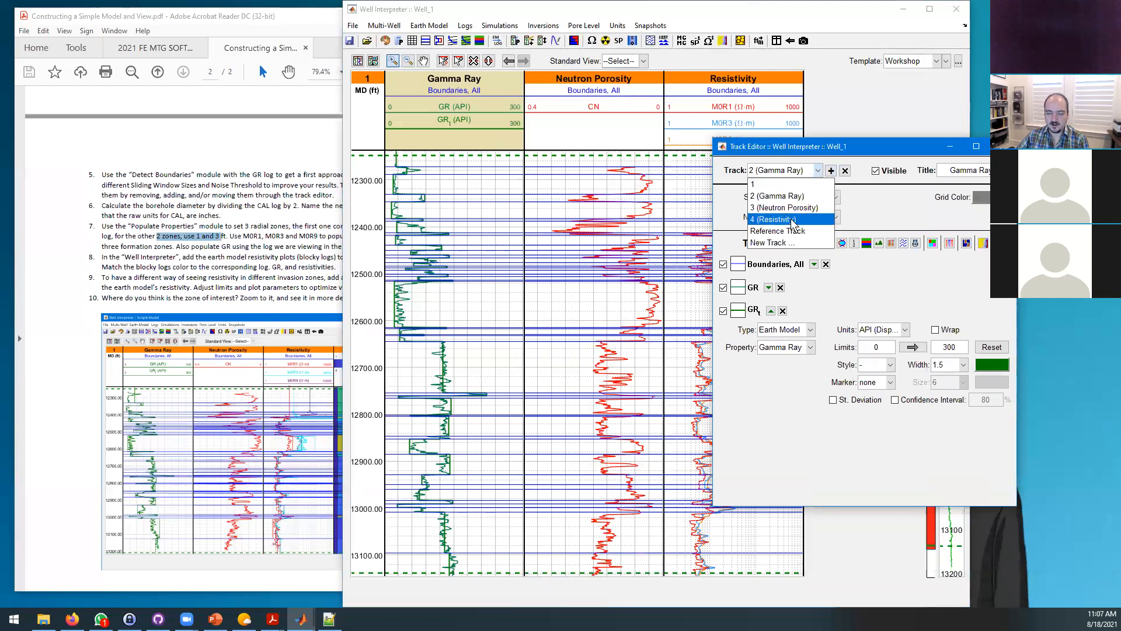
left_click(788, 220)
left_click_drag(829, 9, 695, 9)
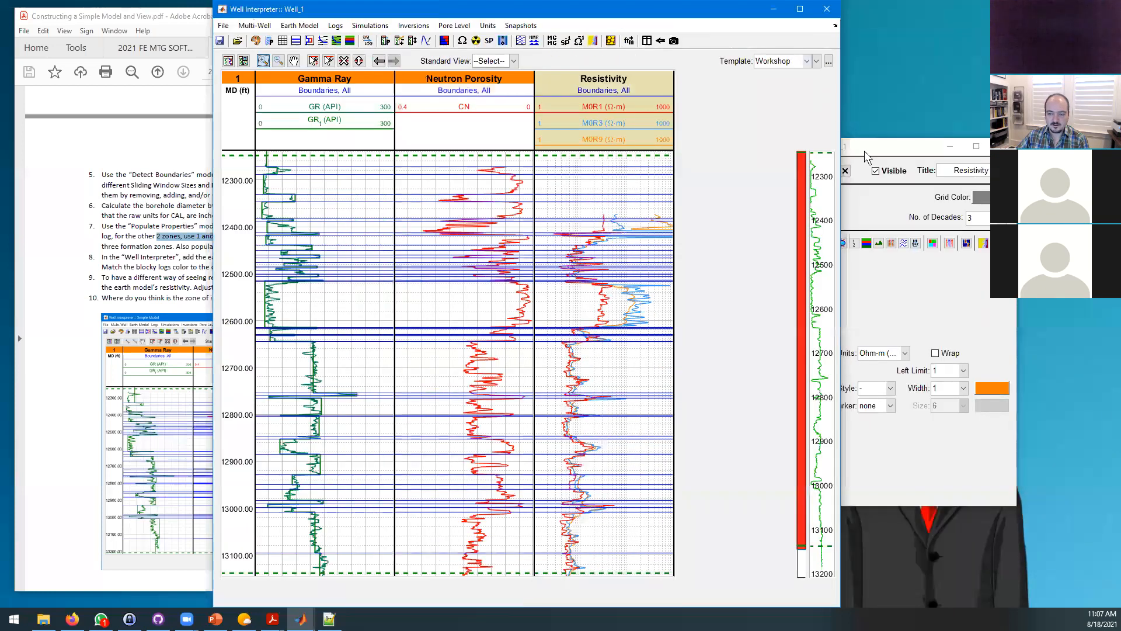
left_click(870, 151)
left_click_drag(886, 151, 983, 142)
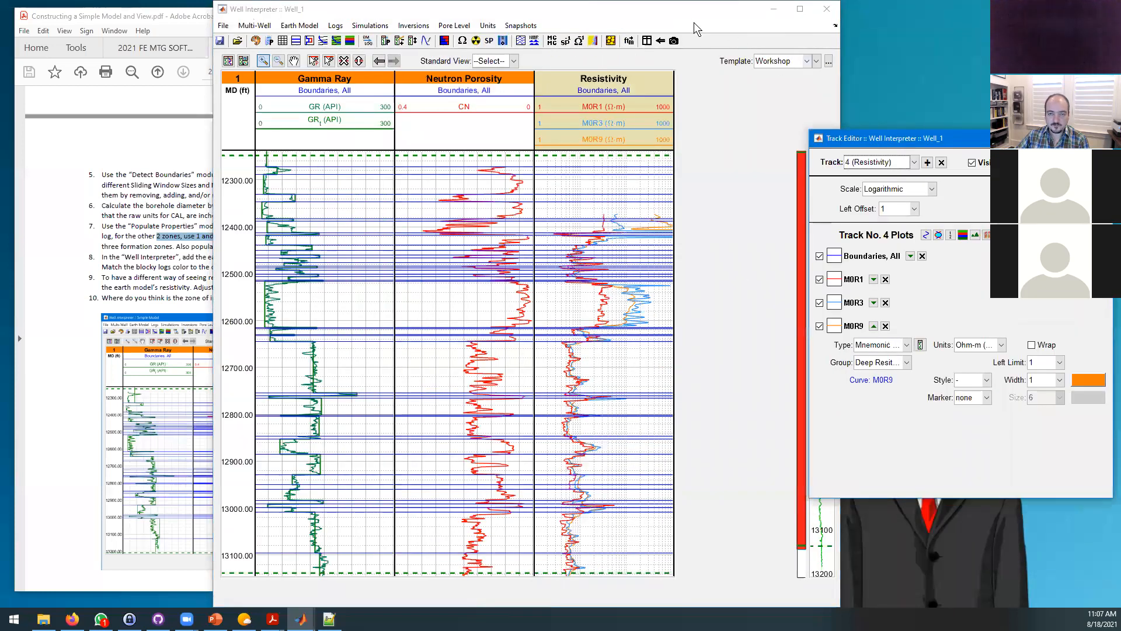
left_click(696, 15)
left_click_drag(783, 25, 792, 16)
left_click(985, 147)
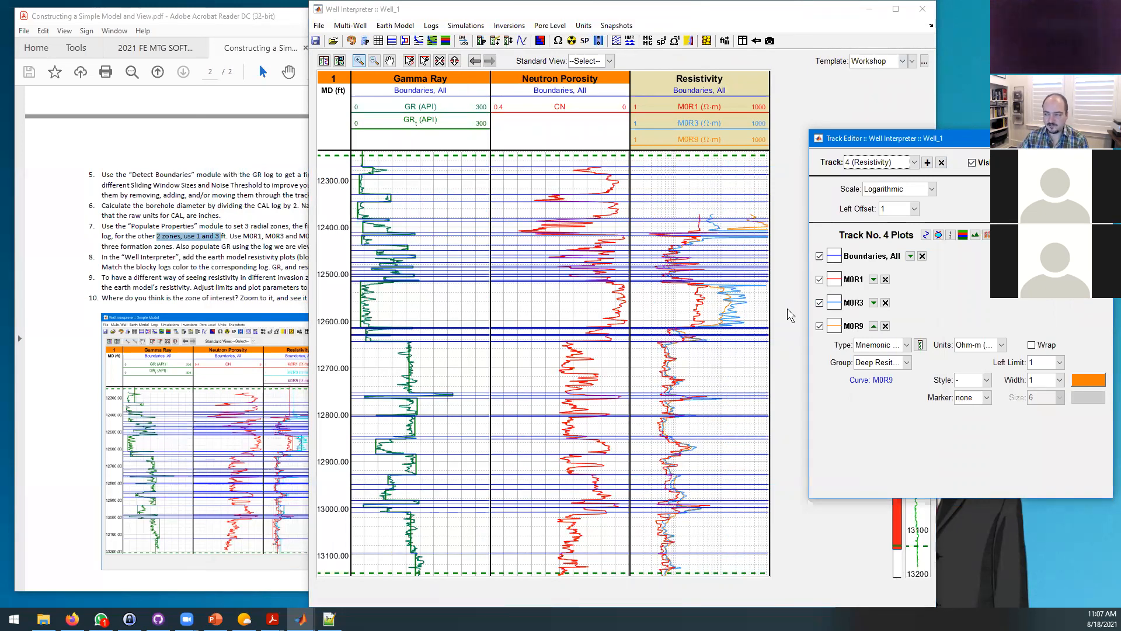
Step: Add an Earth Model log to the Resistivity track with property Resistivity (Parallel or Homogeneous) and zone Invaded 1
left_click(925, 234)
left_click(908, 368)
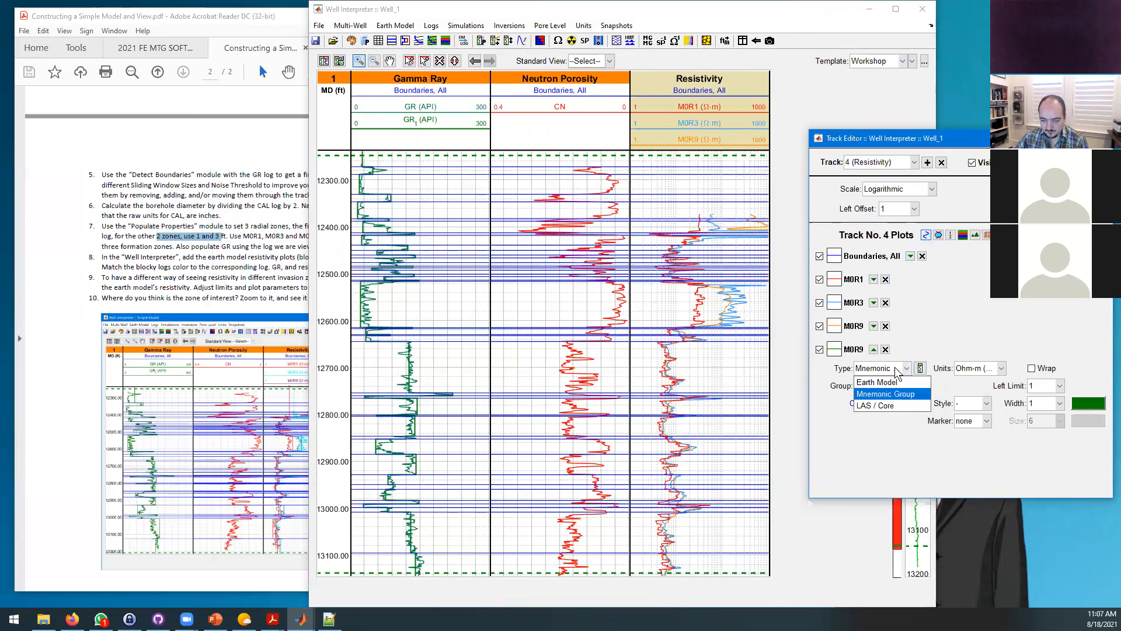
left_click(886, 385)
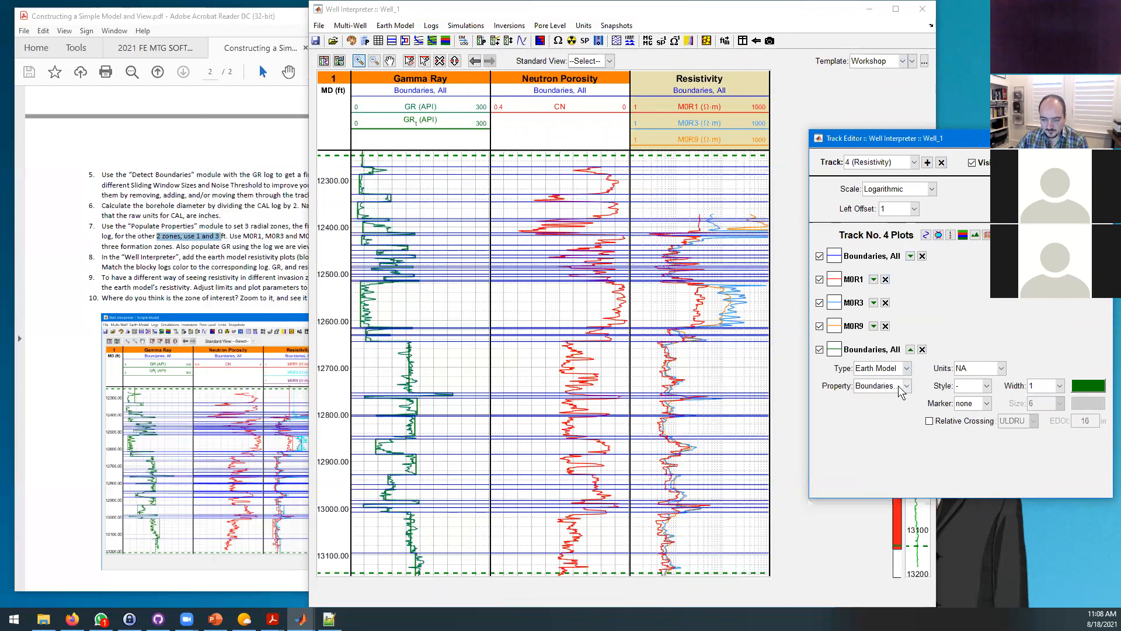
left_click(900, 390)
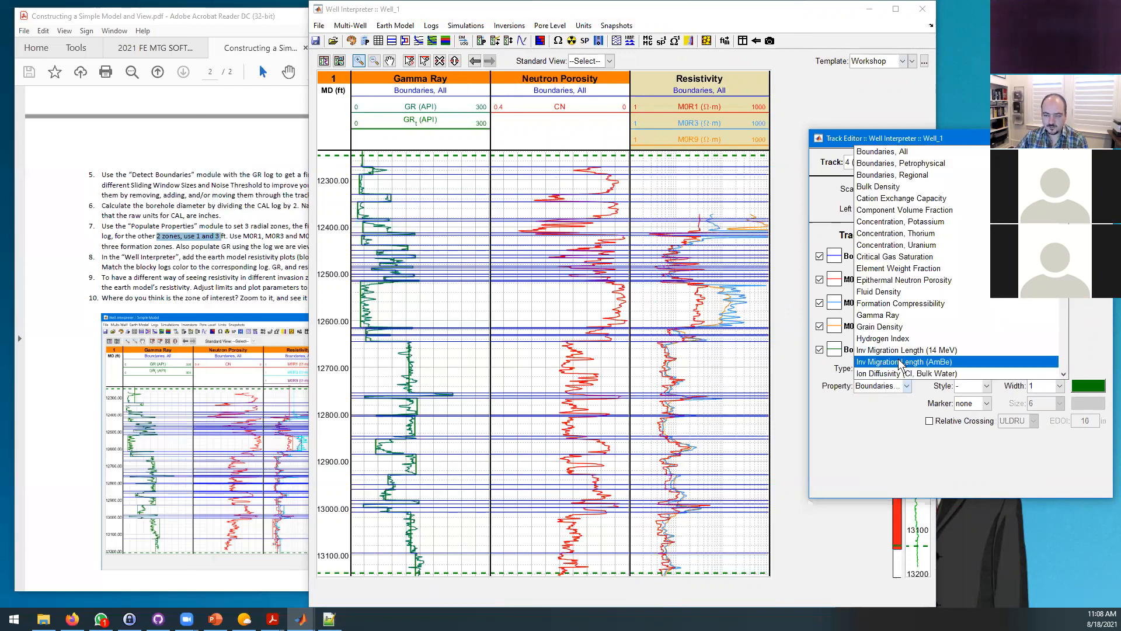
scroll(901, 365, "down", 9)
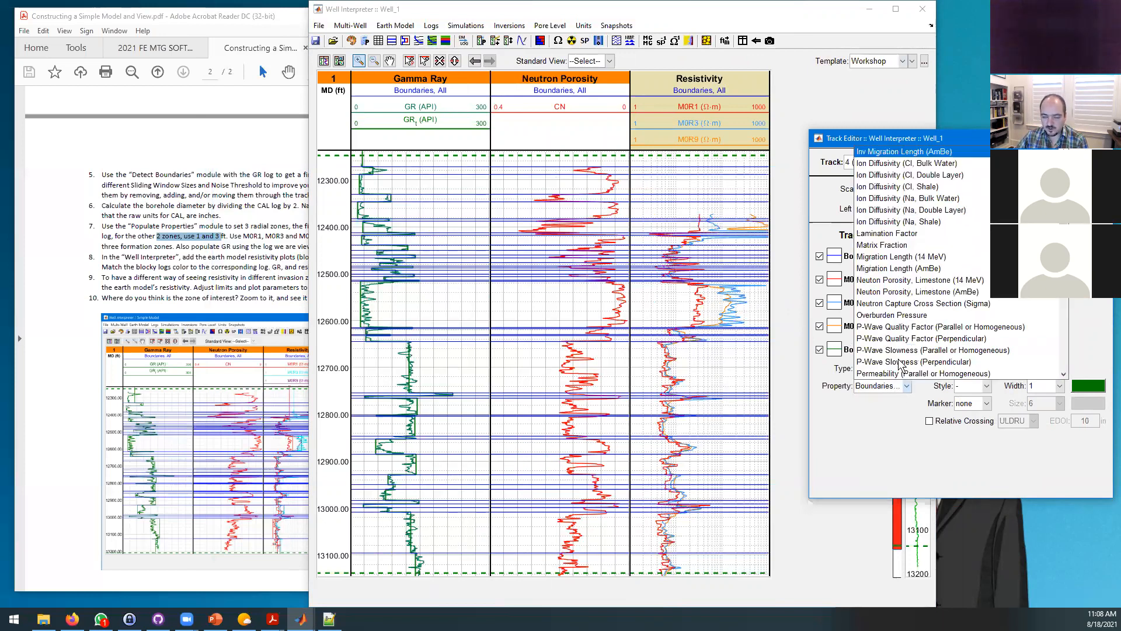
scroll(901, 365, "down", 1)
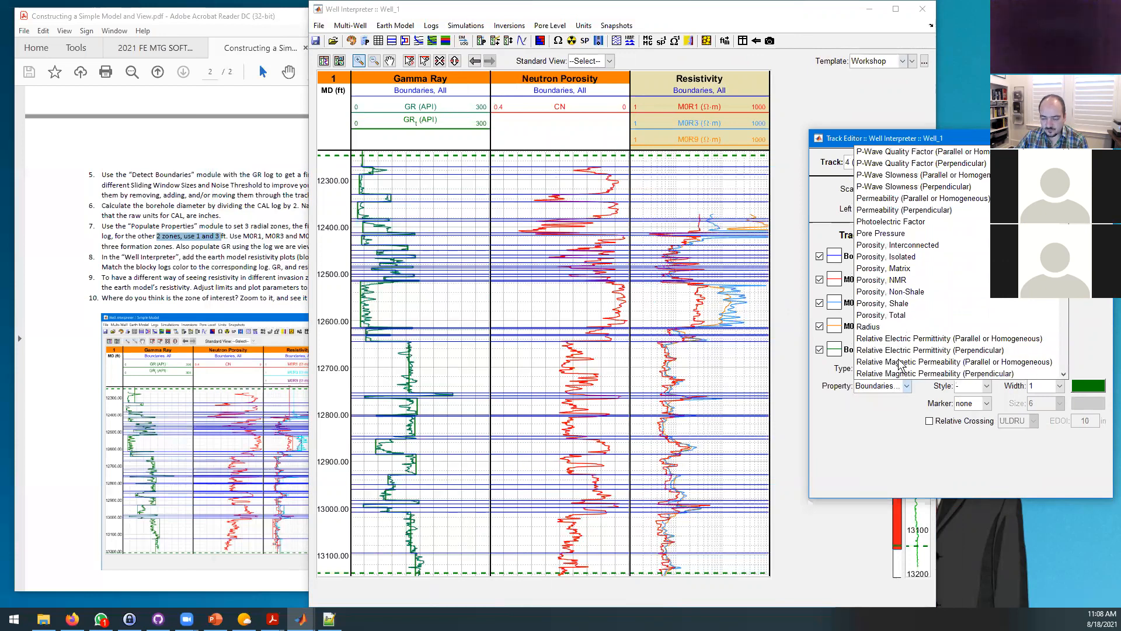
scroll(901, 365, "down", 2)
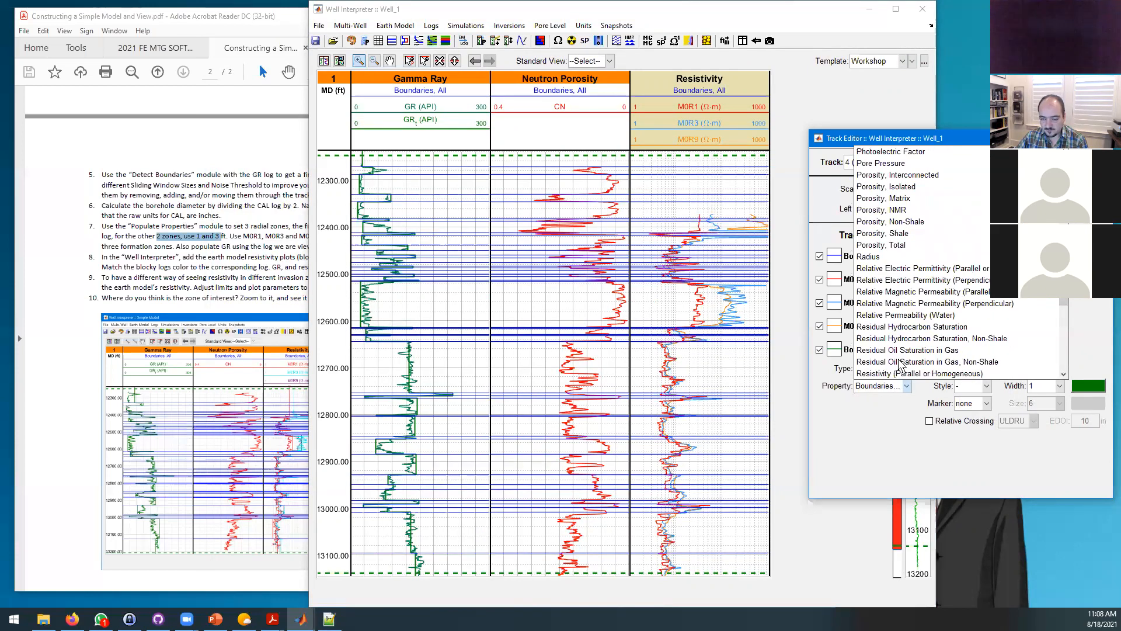
scroll(900, 366, "down", 1)
left_click(904, 336)
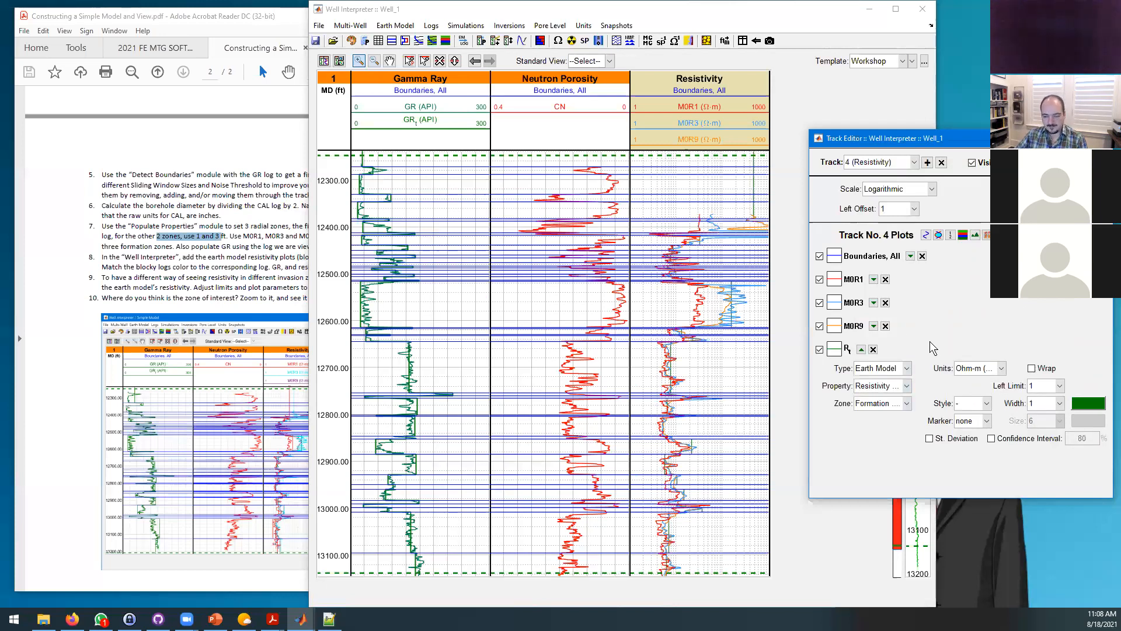
left_click(896, 403)
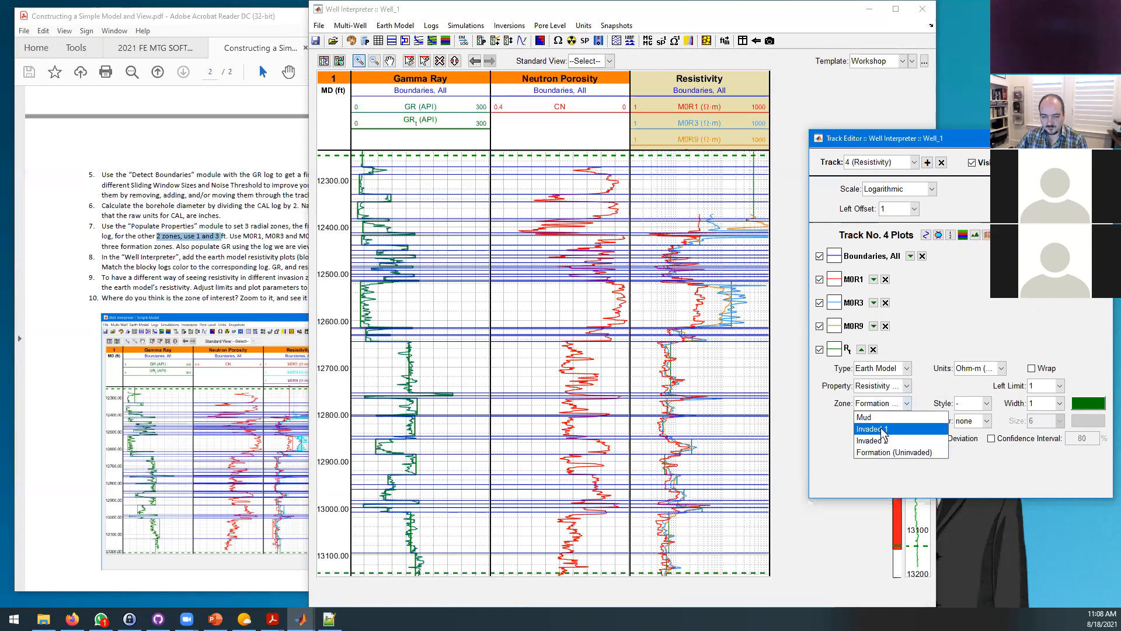
left_click(880, 428)
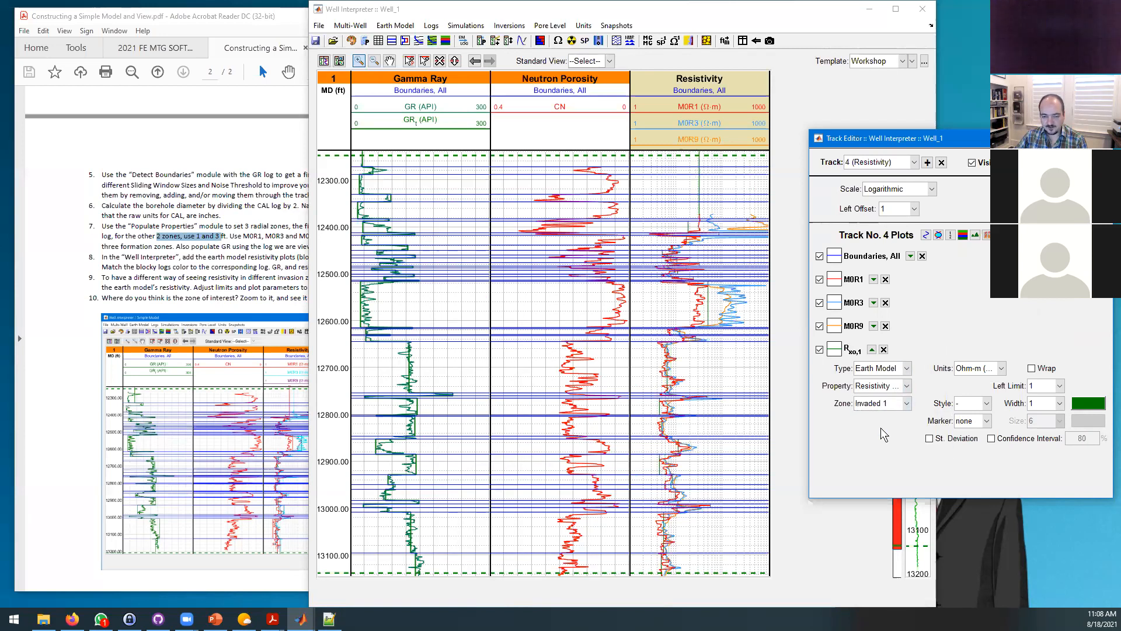
Step: Set the Invaded 1 resistivity plot's line color to red, matching the M0R1 log, and its width to 1.5
left_click(873, 279)
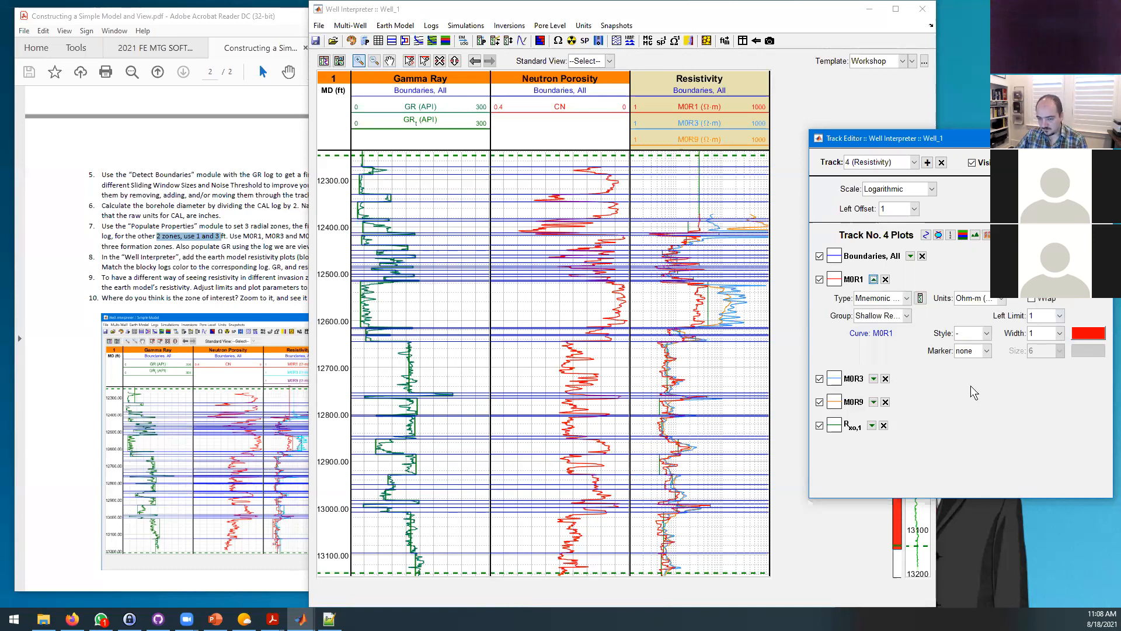
left_click(872, 425)
left_click(1085, 403)
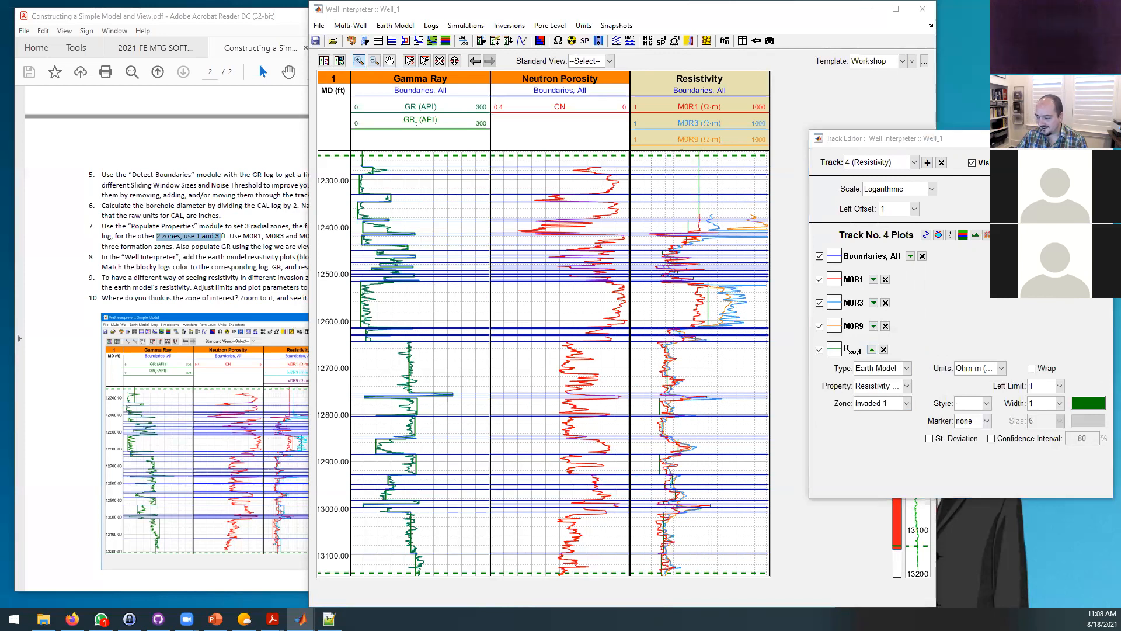
left_click(791, 338)
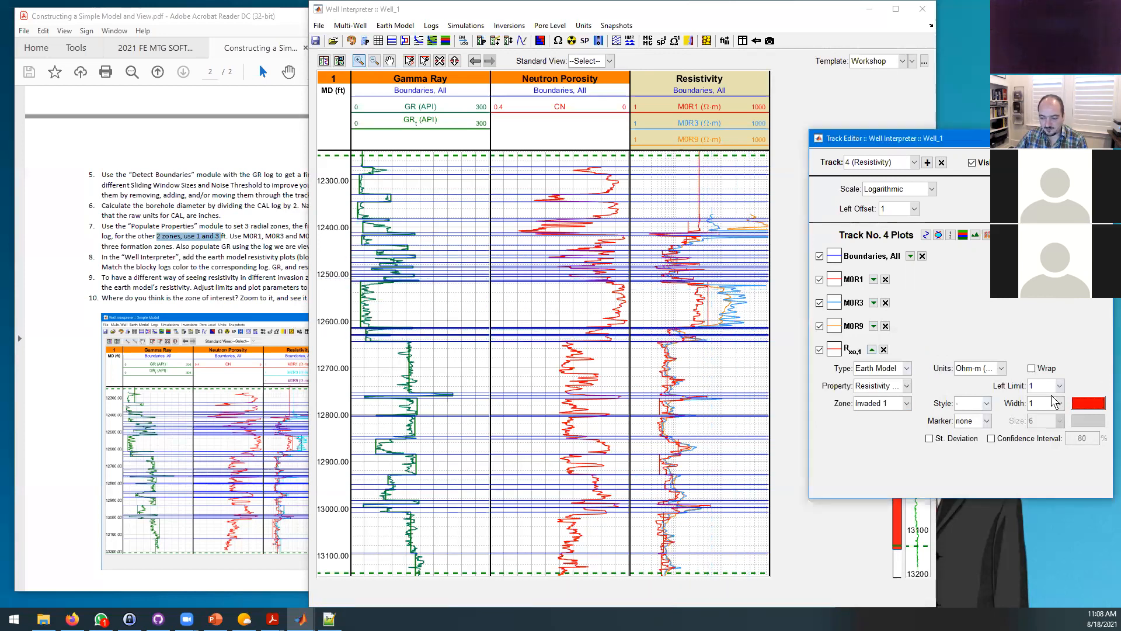
left_click(1058, 403)
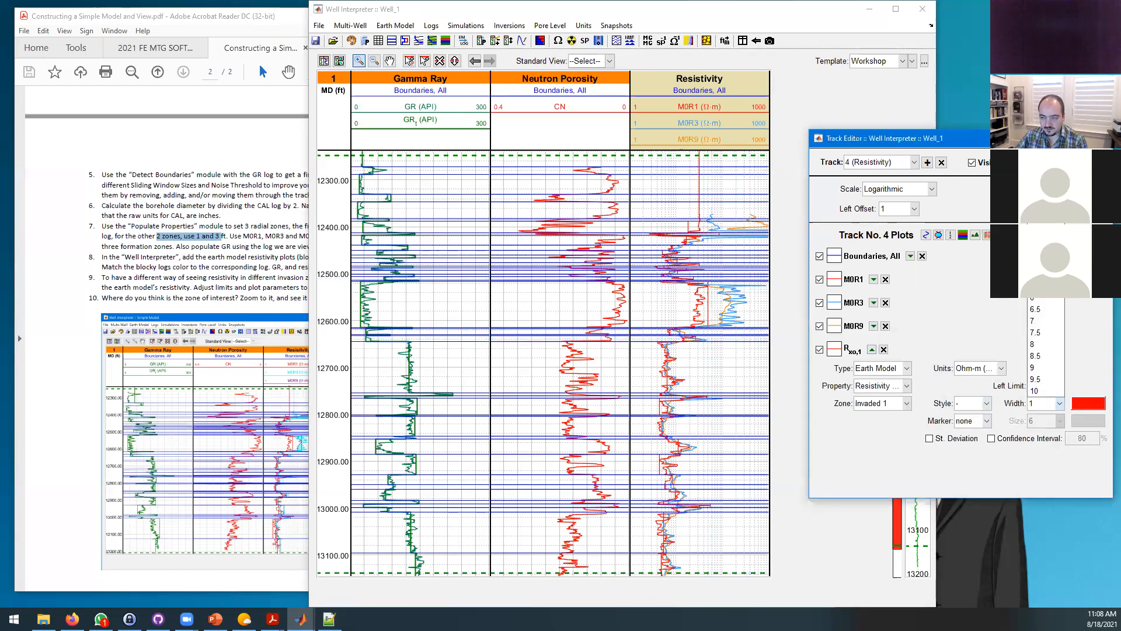
left_click(1043, 193)
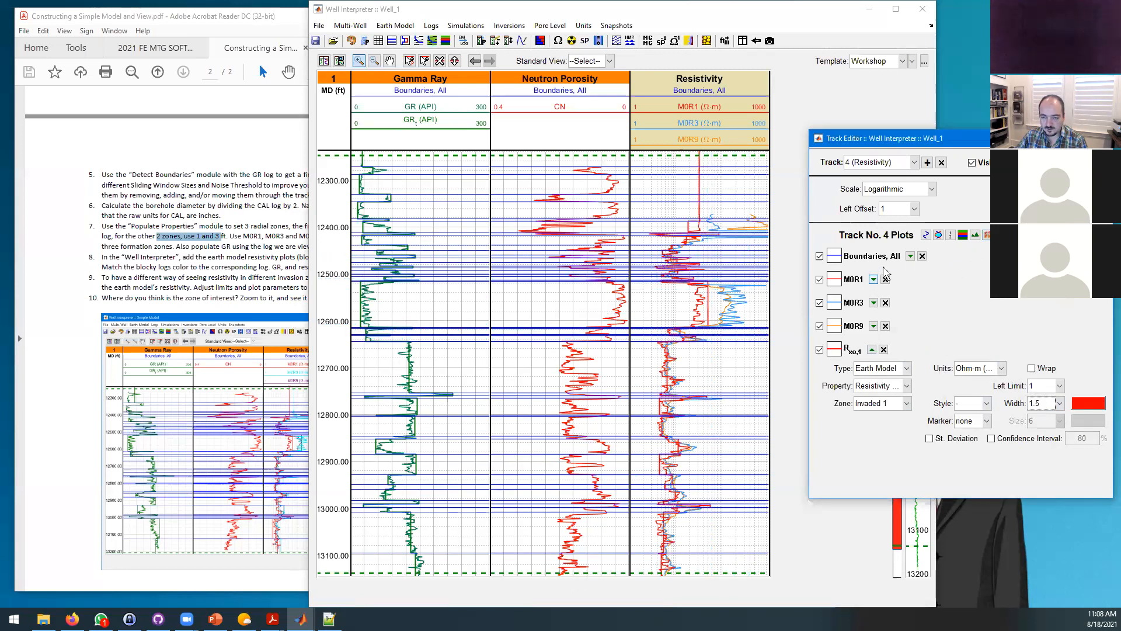
Step: Hide the Boundaries, All plot in the Resistivity track
left_click(910, 257)
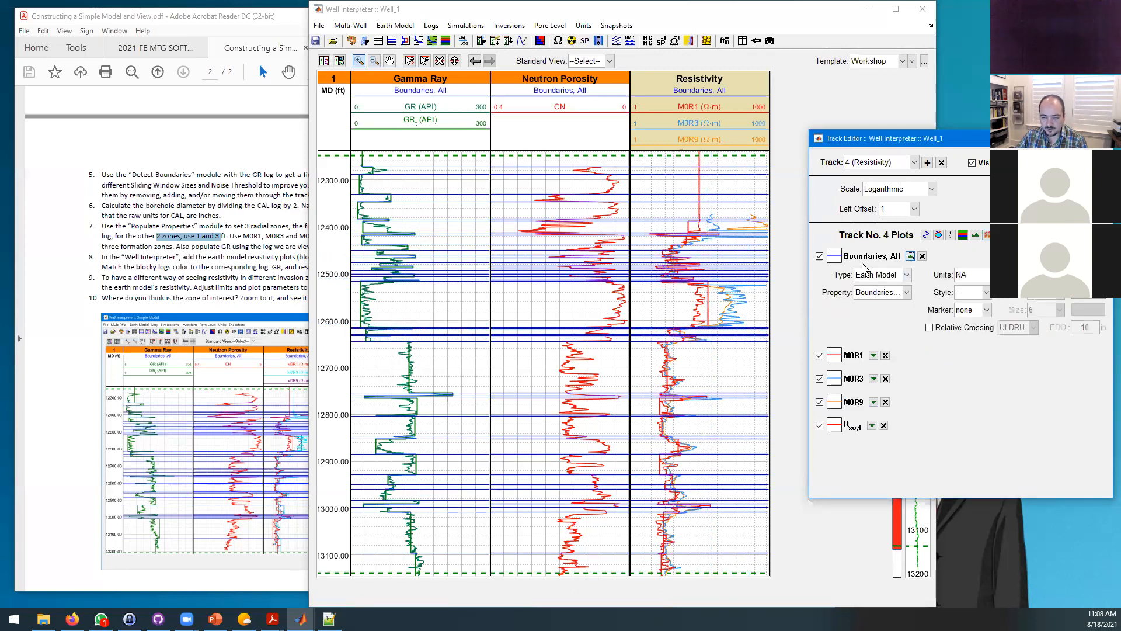
left_click(819, 256)
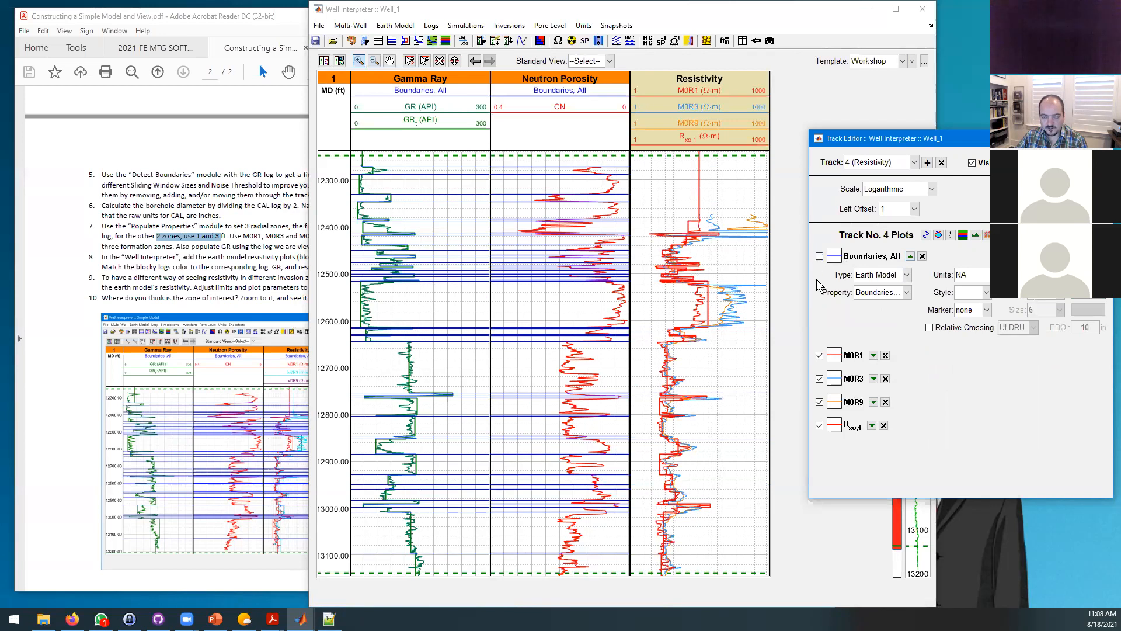
left_click(1042, 294)
left_click(1042, 305)
left_click(818, 257)
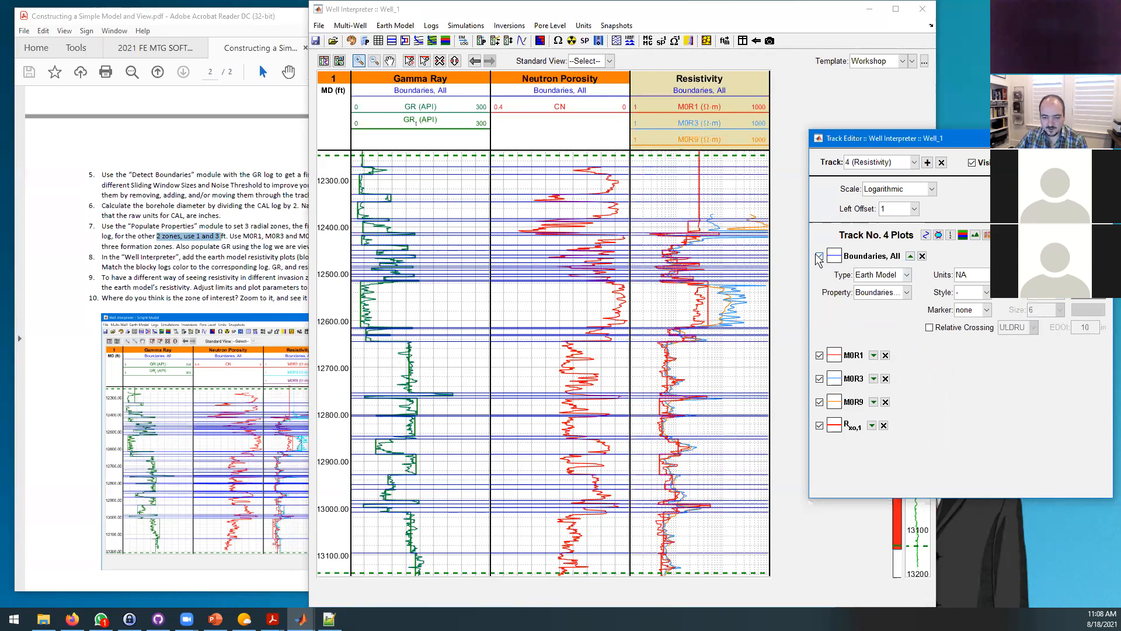
left_click(818, 257)
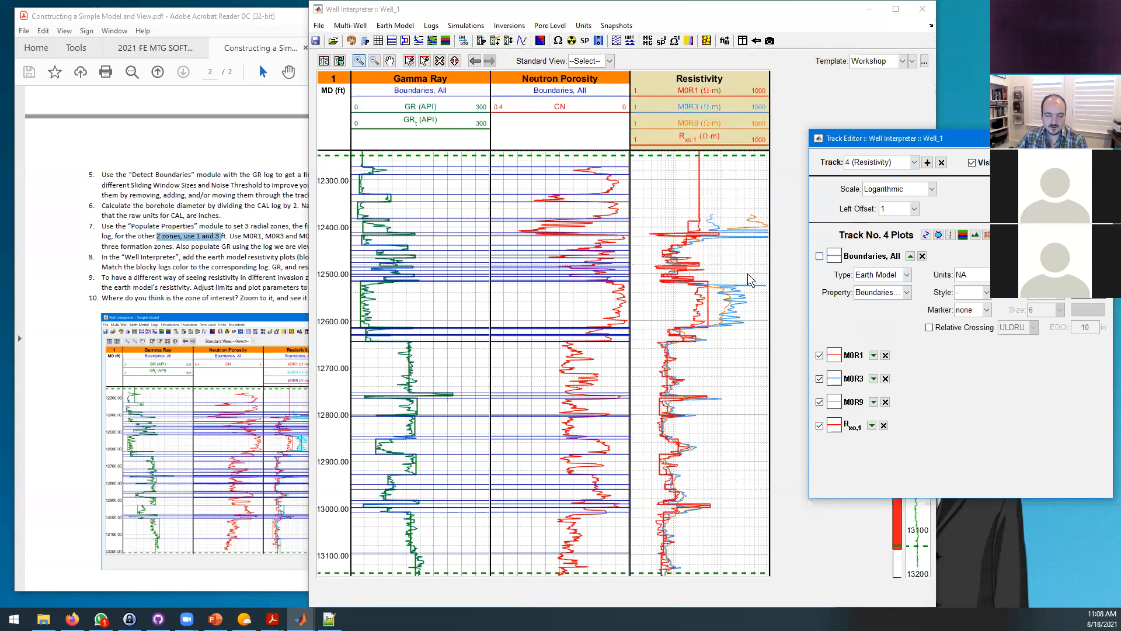
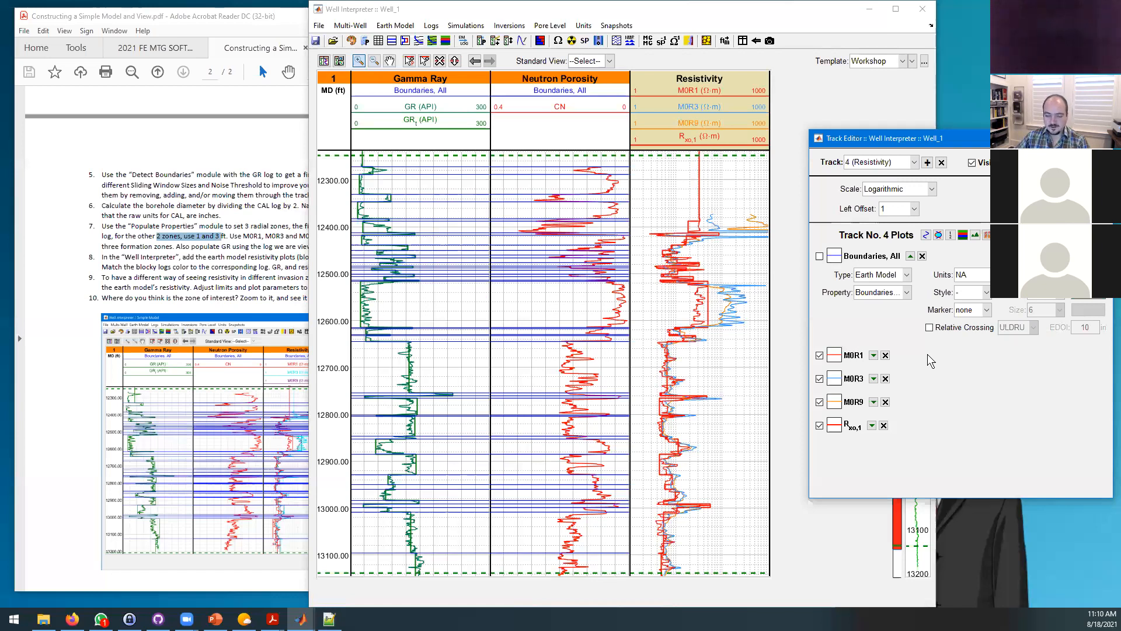
Step: Add another Earth Model resistivity plot to the Resistivity track with zone Invaded 2
left_click(873, 426)
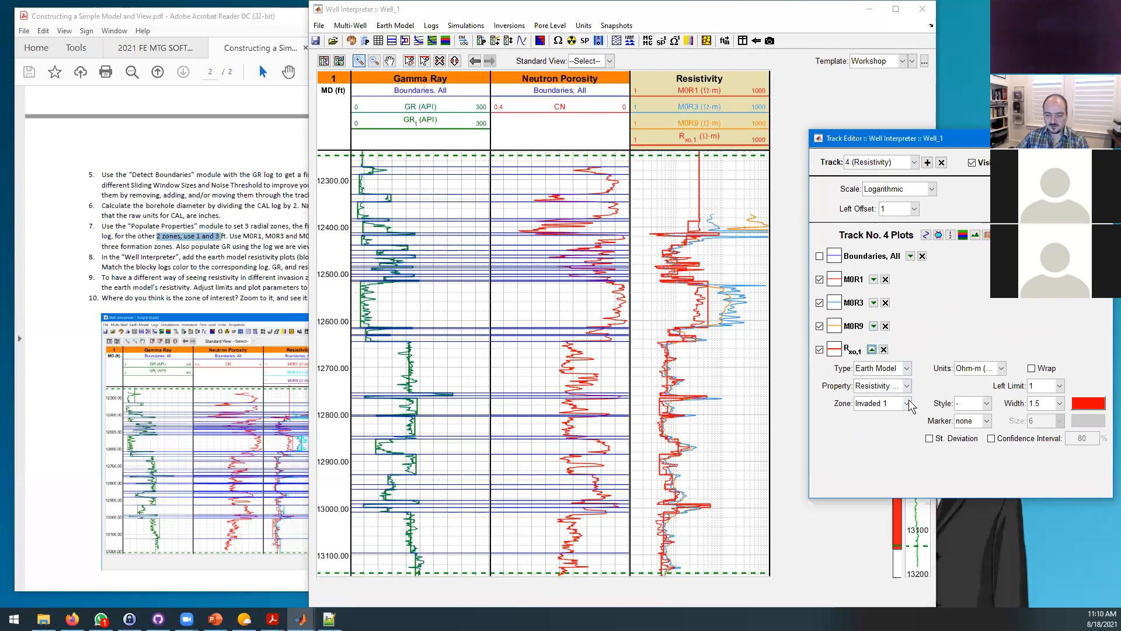
left_click(926, 236)
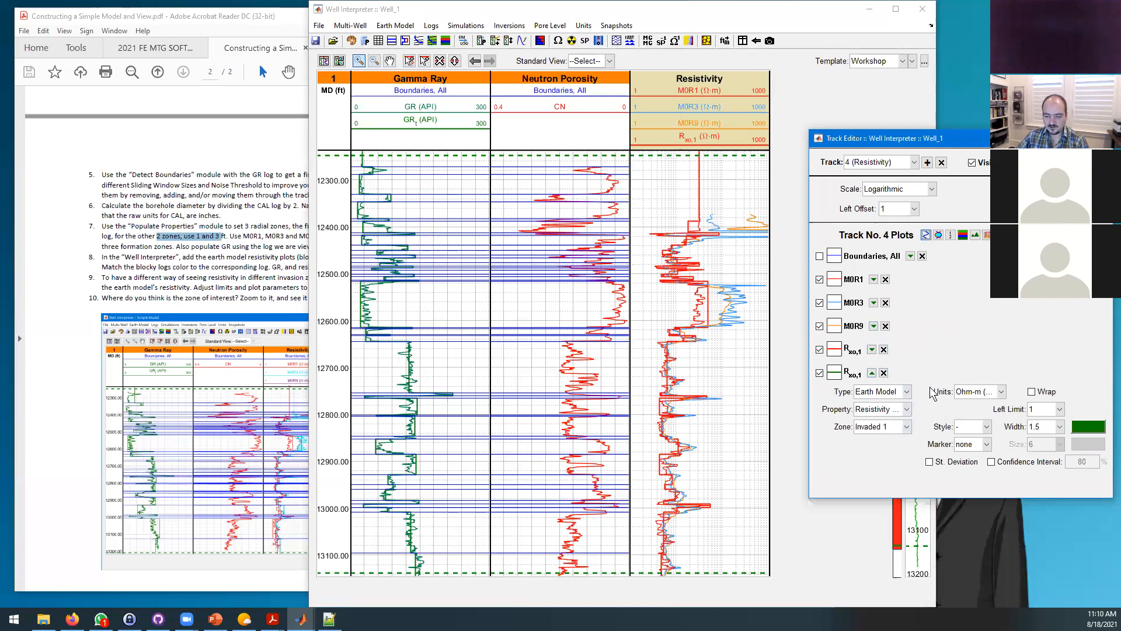
left_click(907, 426)
left_click(892, 462)
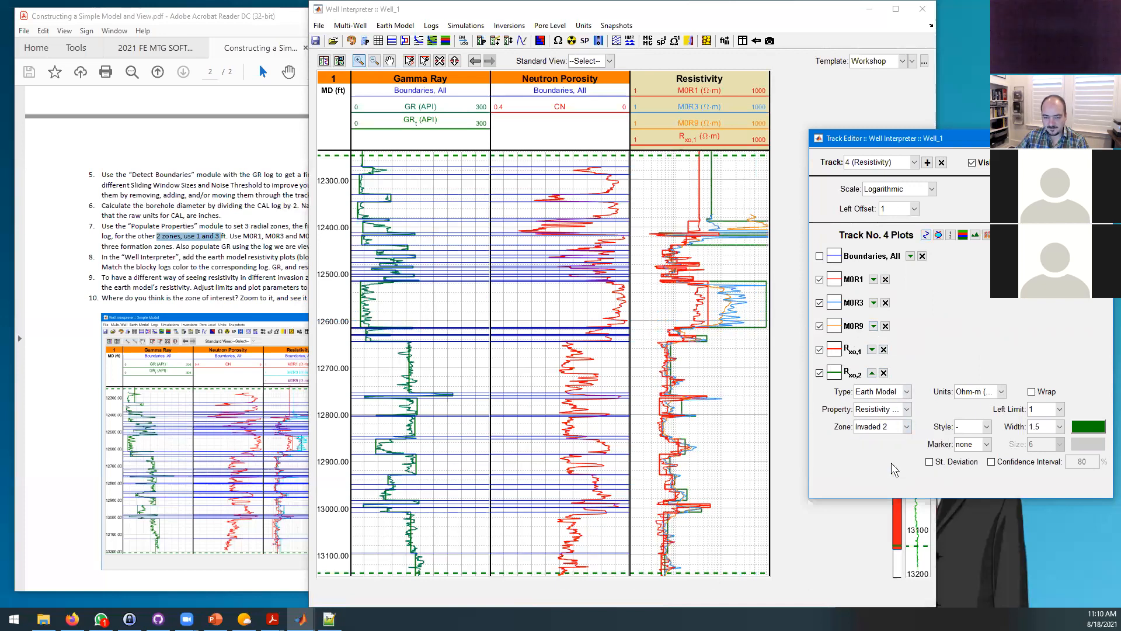
Step: Set the Invaded 2 resistivity plot's line color to blue, matching the M0R3 log
left_click(1089, 427)
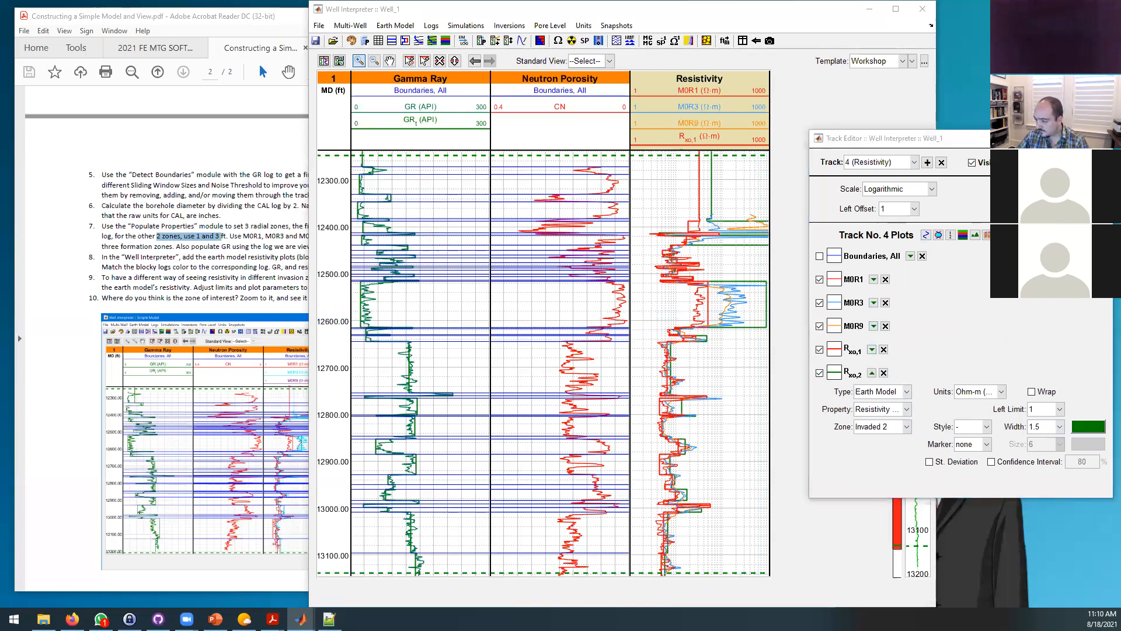
left_click(819, 307)
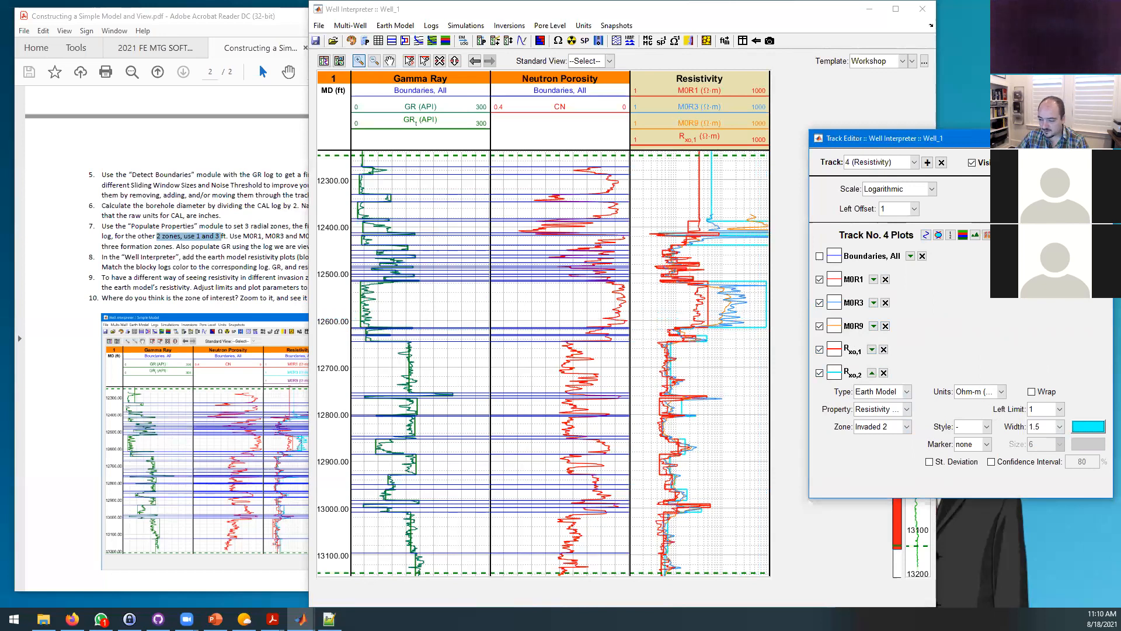
left_click(1079, 427)
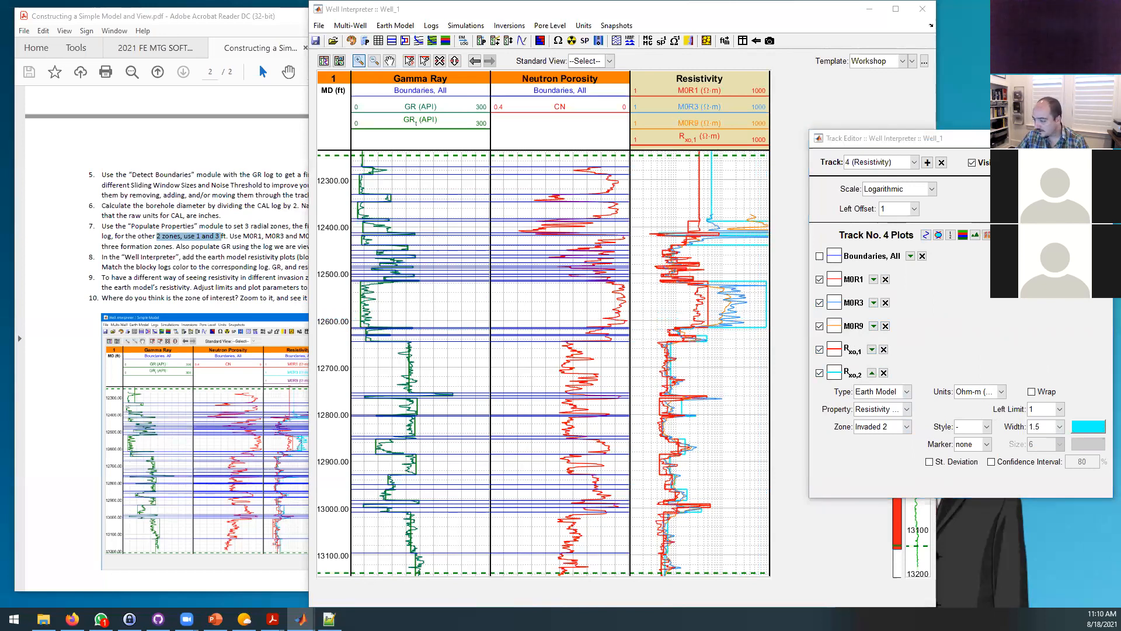
left_click(829, 351)
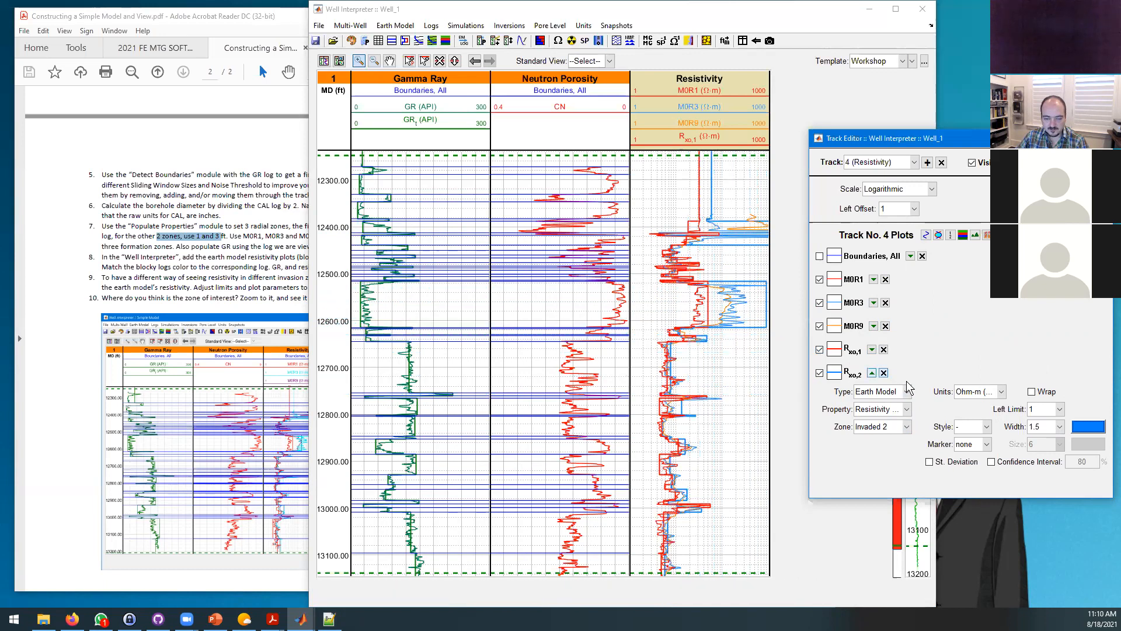
Step: Add a third Earth Model resistivity plot to the Resistivity track, using the Formation zone
left_click(927, 235)
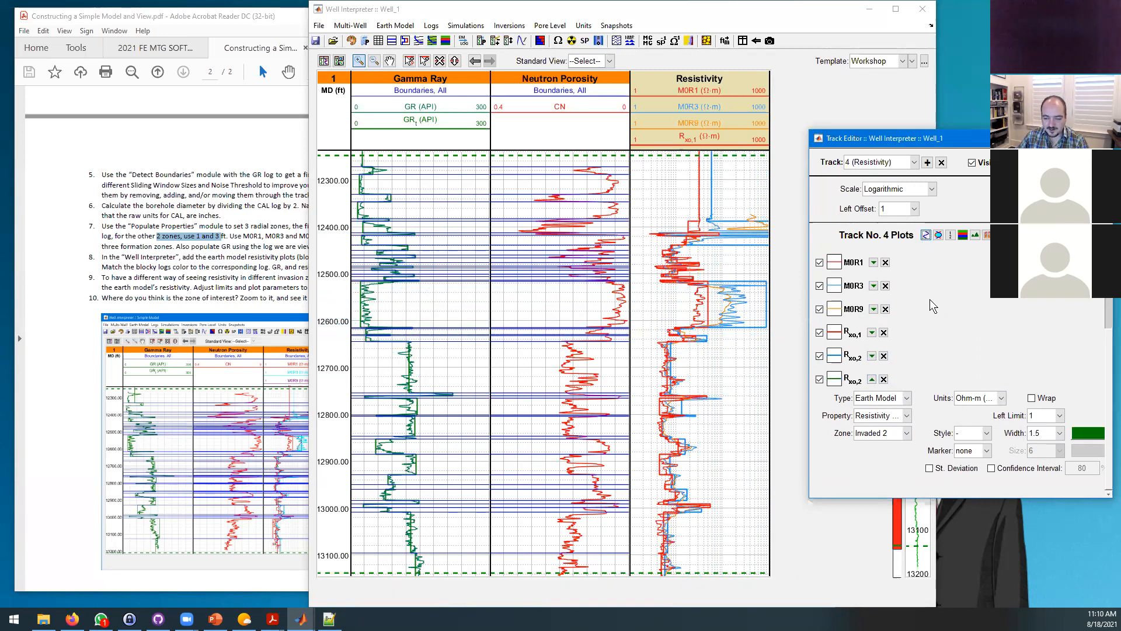
left_click(899, 433)
left_click(882, 481)
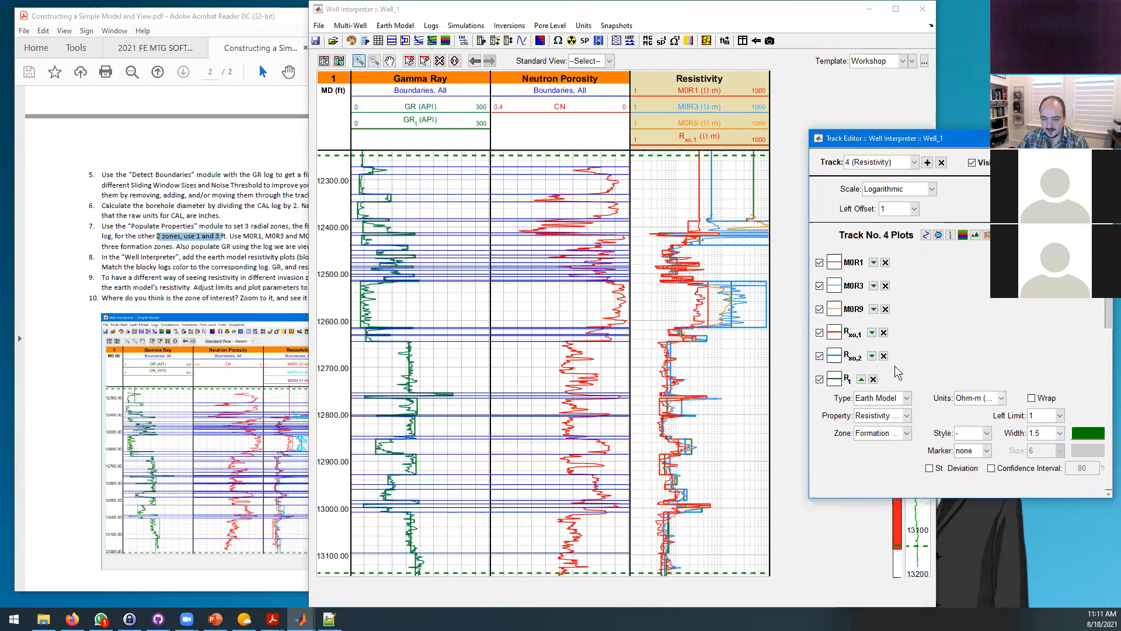
Step: Set the Formation zone resistivity plot's line color to orange, matching the M0R9 log
left_click(874, 310)
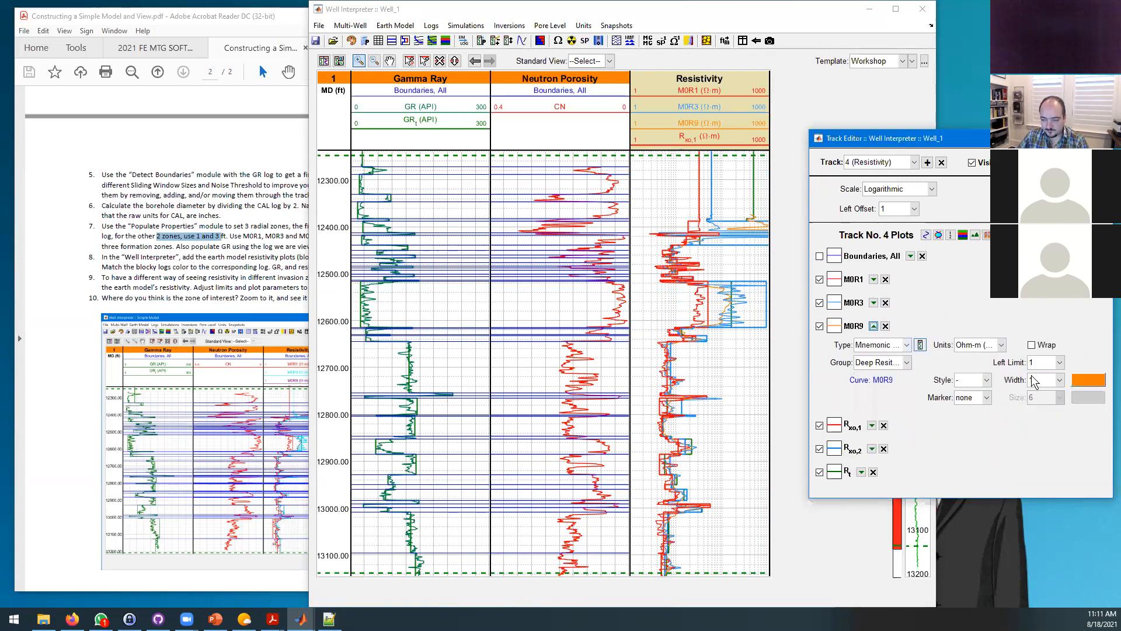
left_click(874, 326)
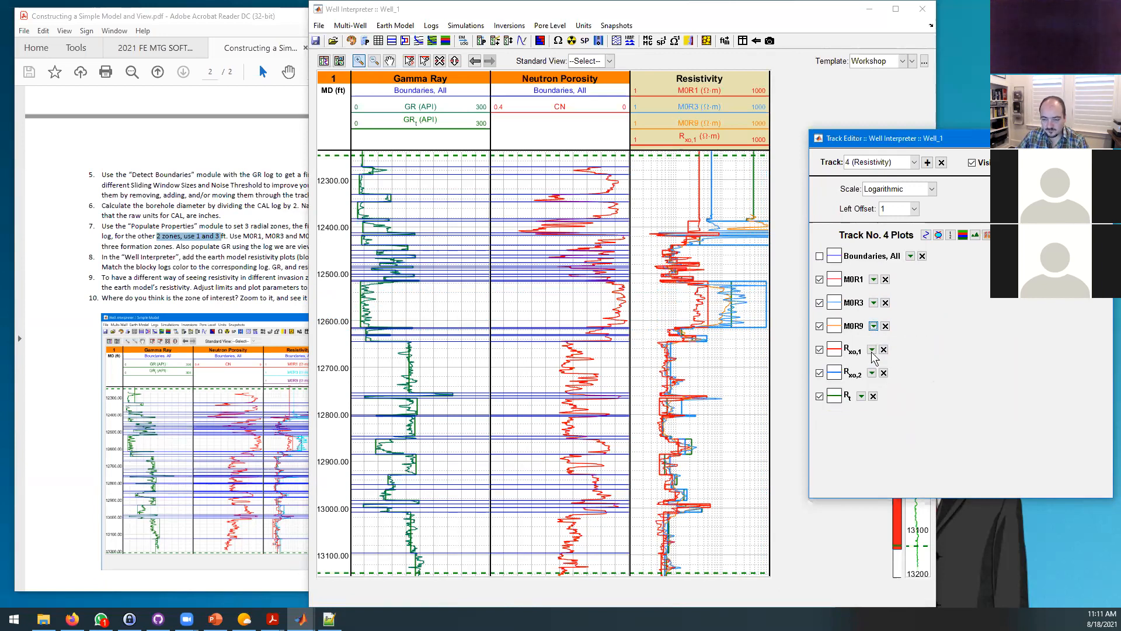
left_click(862, 396)
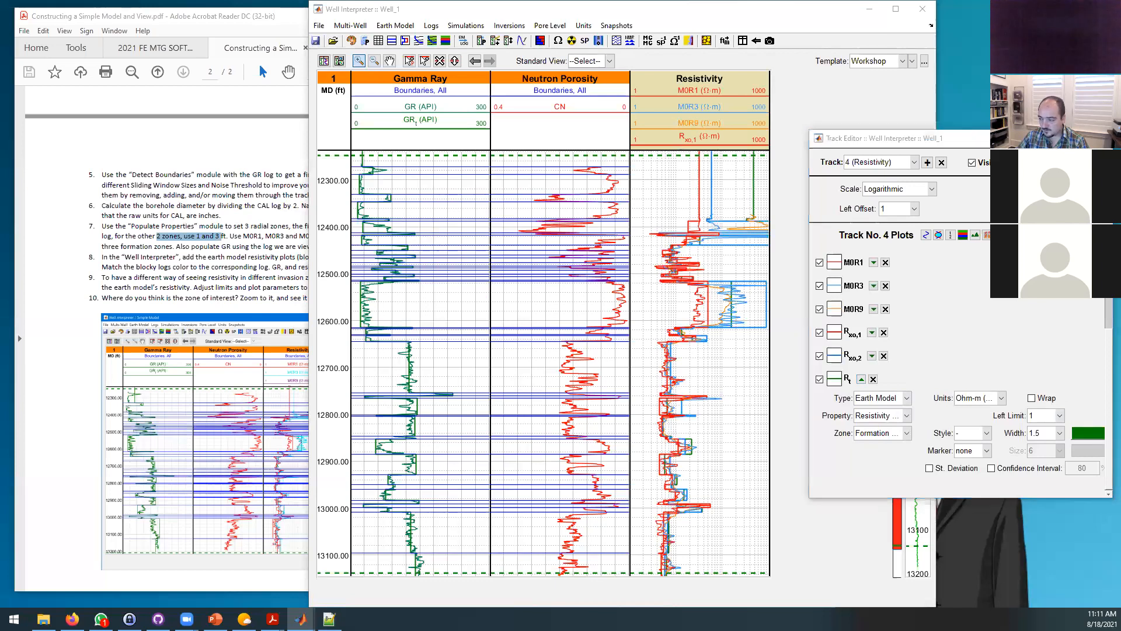
key("Return")
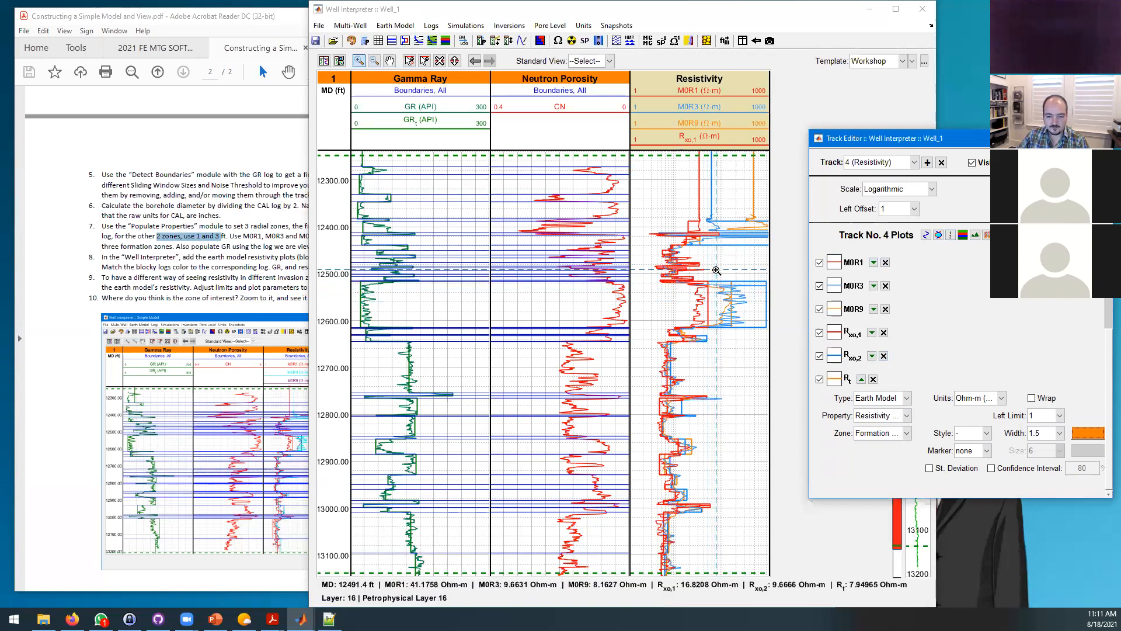
Step: Compare the blocky resistivity plots with the measured logs in detail from about 12500 ft downward, and return to the full depth range
left_click_drag(709, 270, 724, 351)
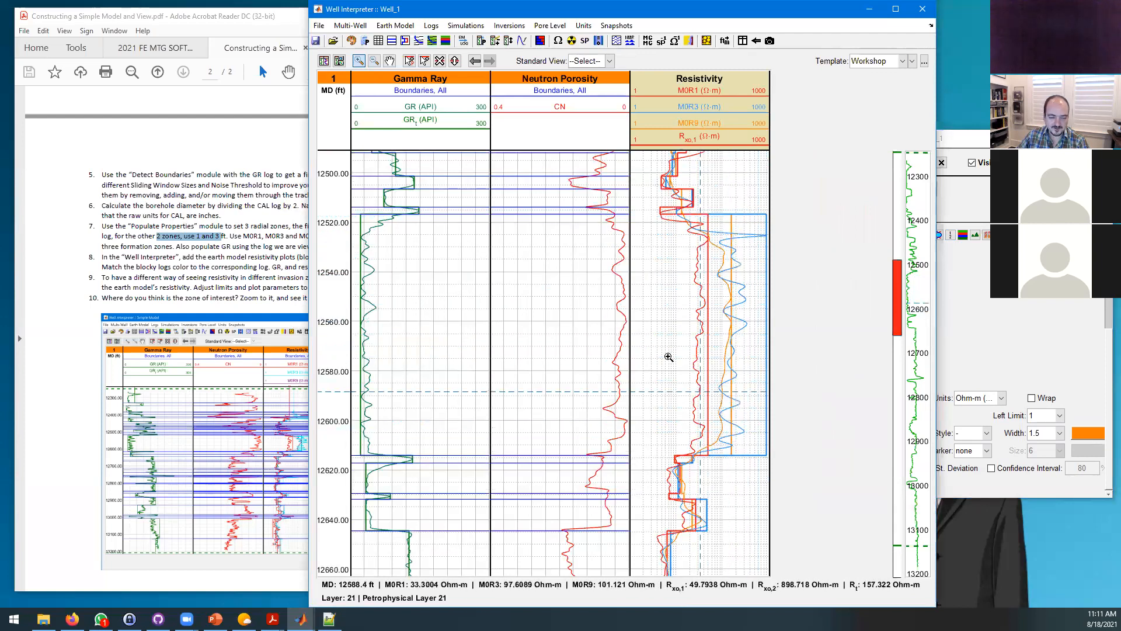
scroll(662, 350, "down", 10)
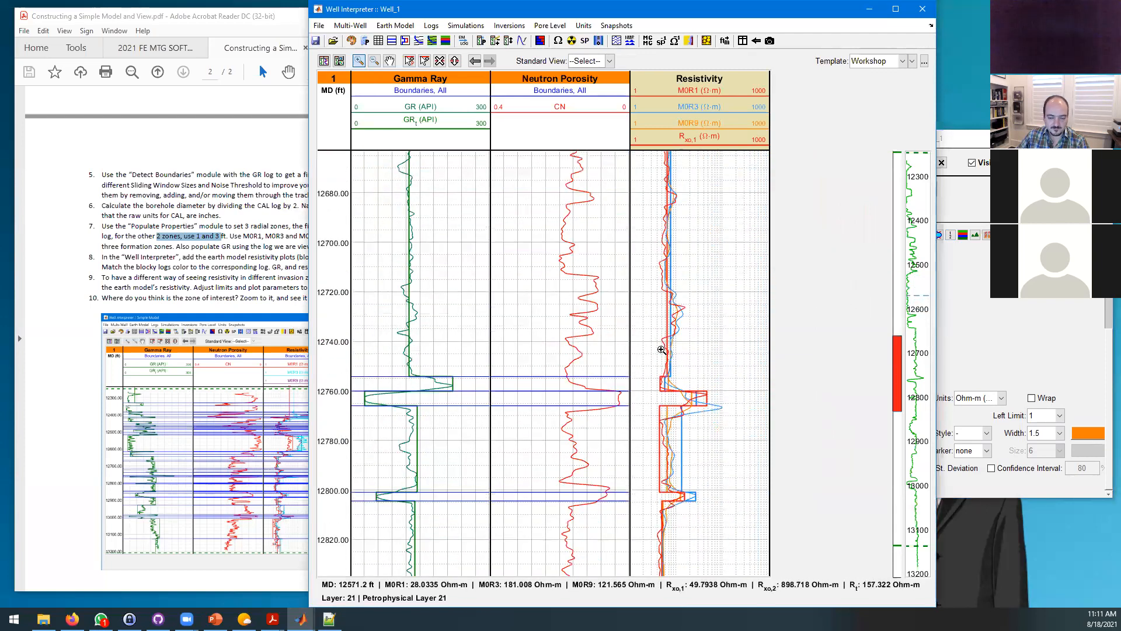
scroll(661, 350, "down", 2)
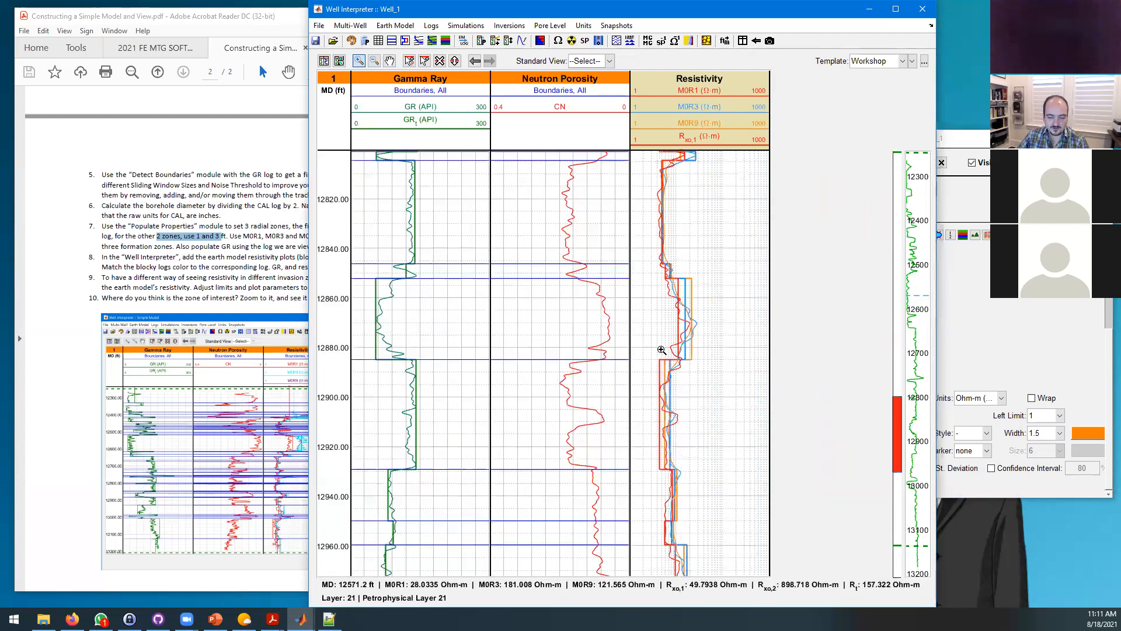
scroll(662, 350, "down", 14)
scroll(662, 350, "up", 14)
double_click(724, 261)
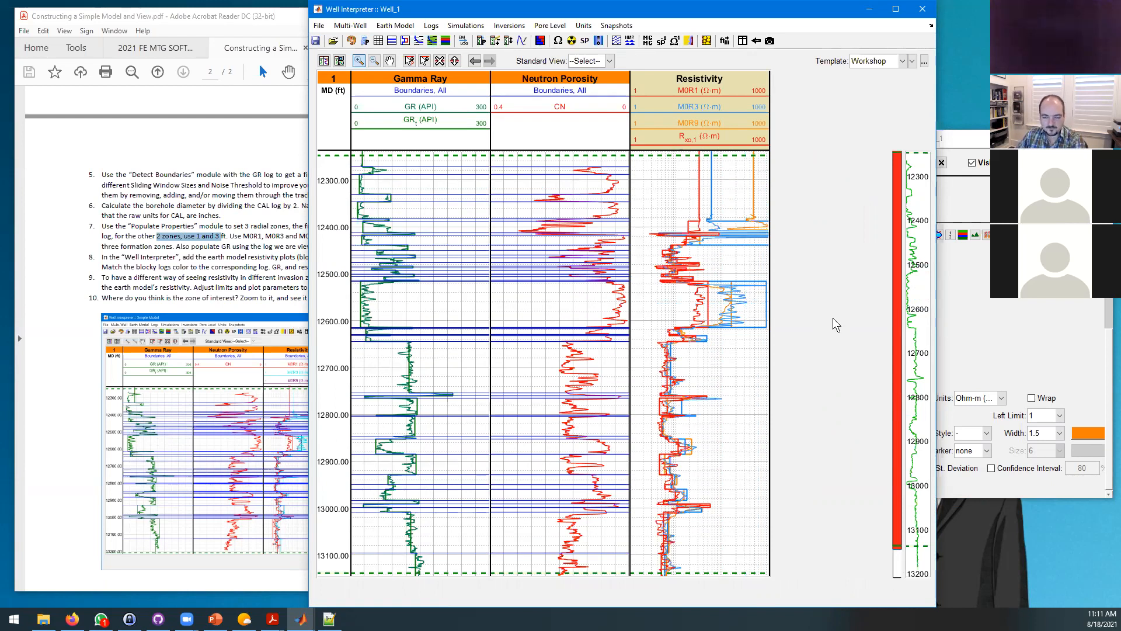
left_click(359, 62)
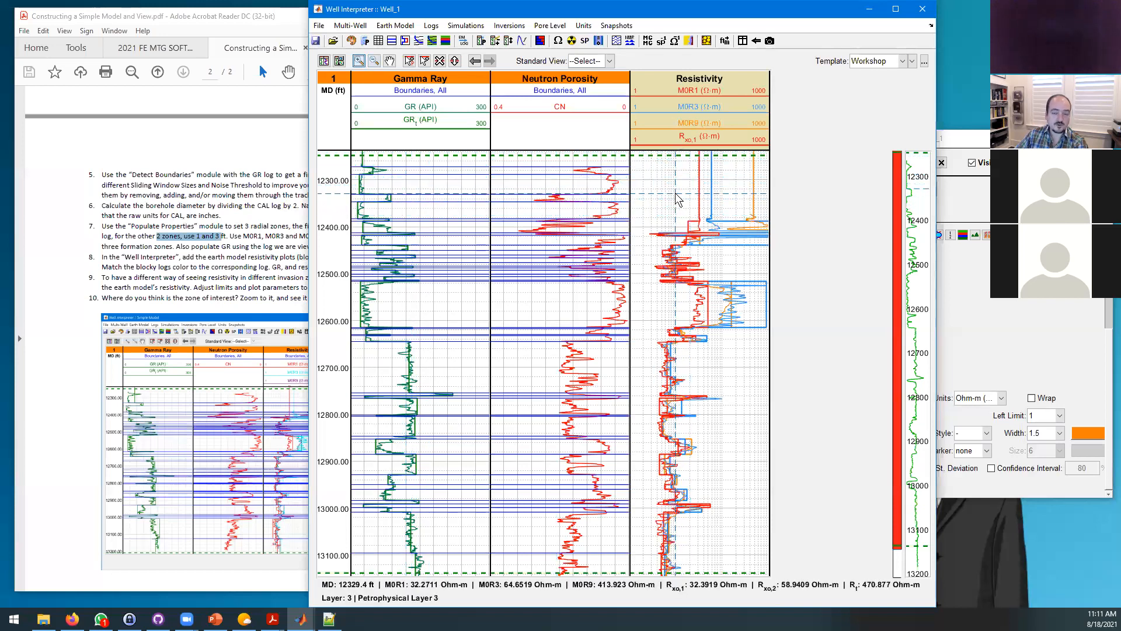
Step: Bring the Track Editor back beside the tracks and read exercise steps 8 and 9 in the PDF
left_click_drag(962, 139, 959, 155)
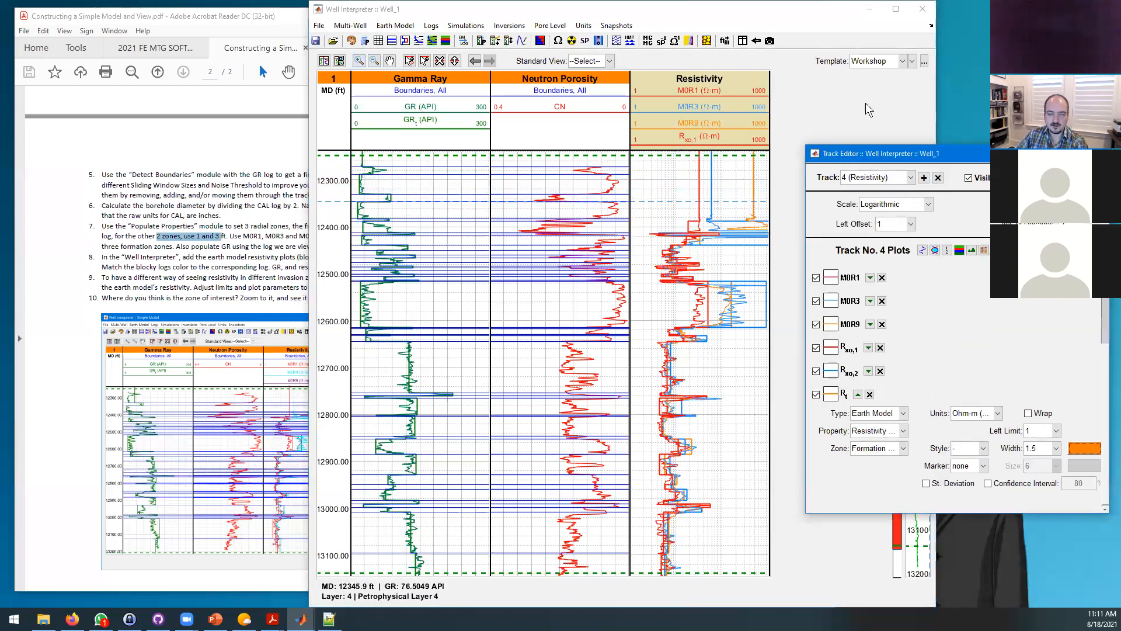
left_click_drag(102, 257, 337, 260)
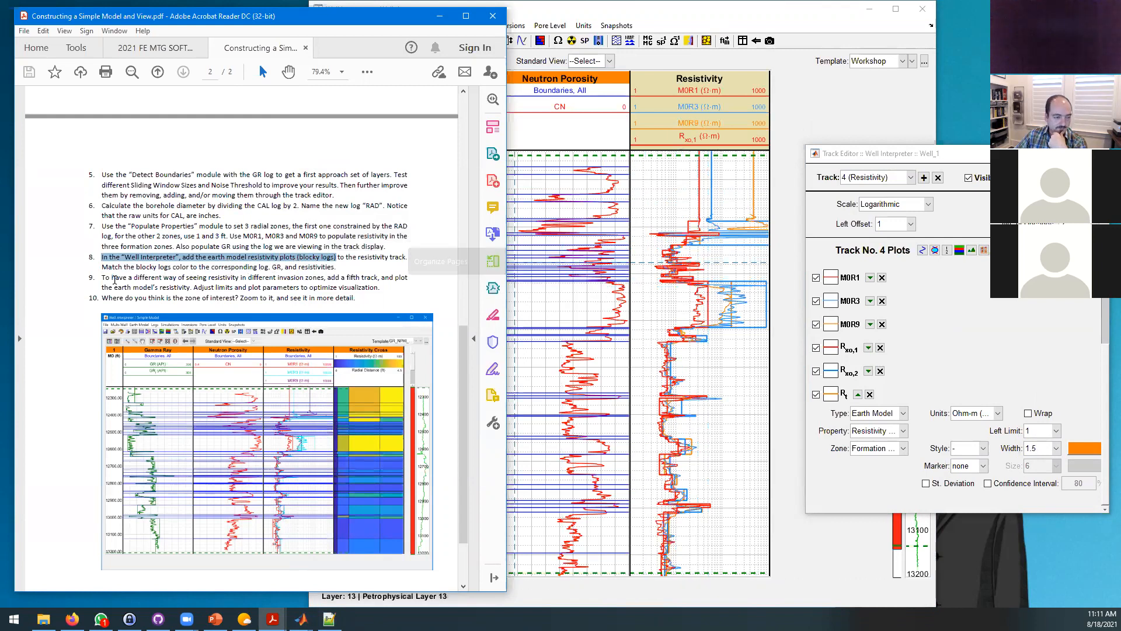
left_click_drag(101, 278, 321, 281)
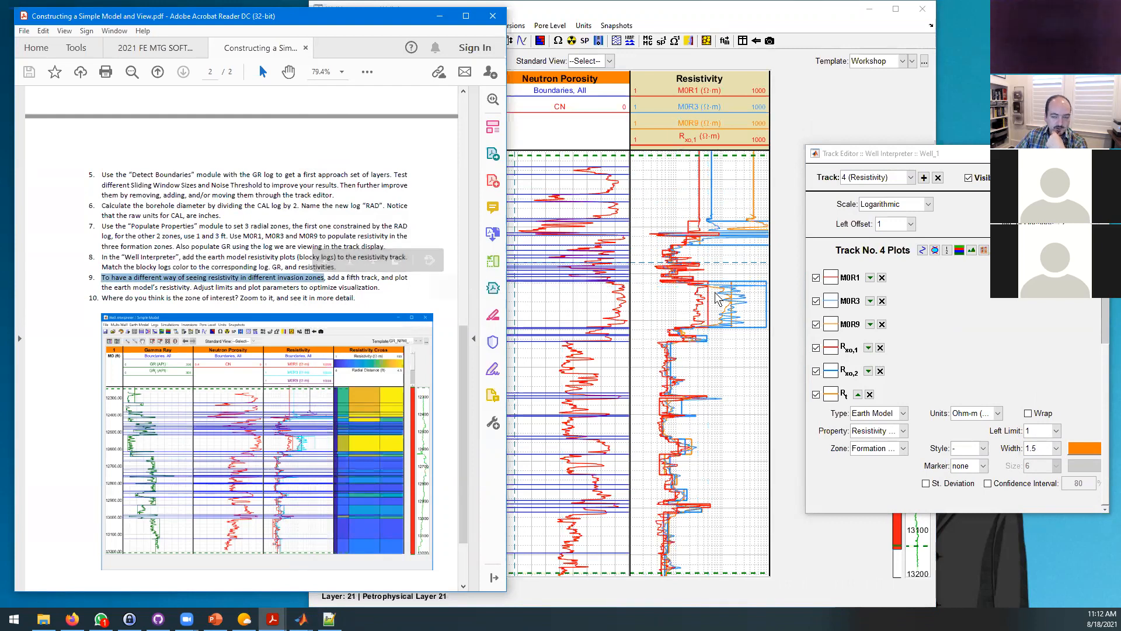
Step: Add a fifth track showing the earth model's resistivity as a vertical cross-section, and widen the Well Interpreter window to fit it beside the Track Editor
left_click(923, 178)
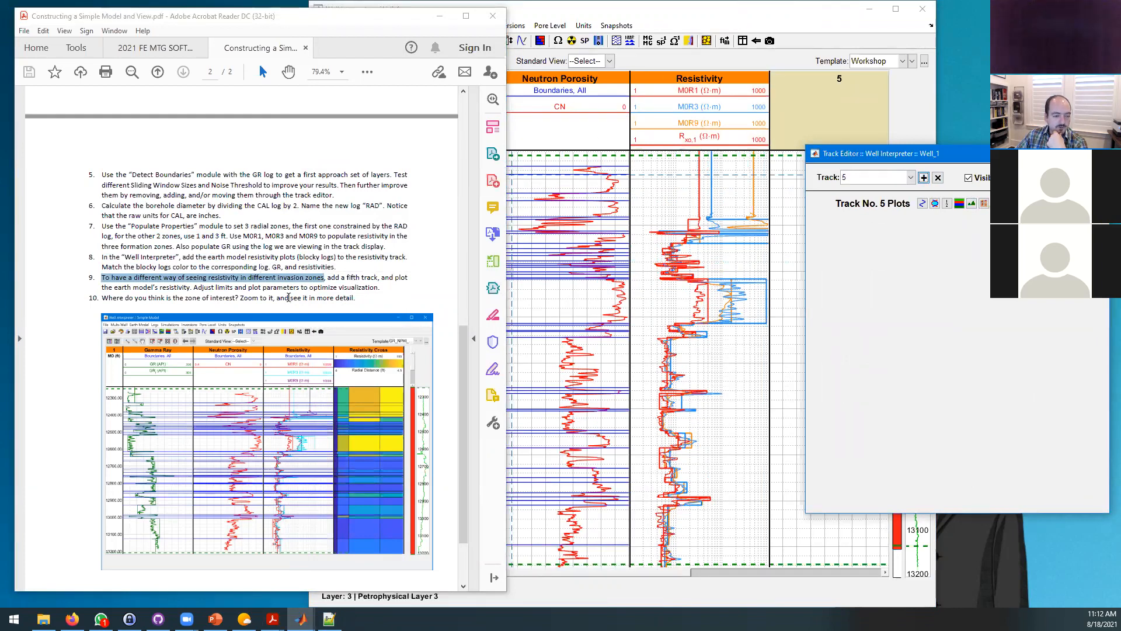
left_click_drag(706, 16, 553, 16)
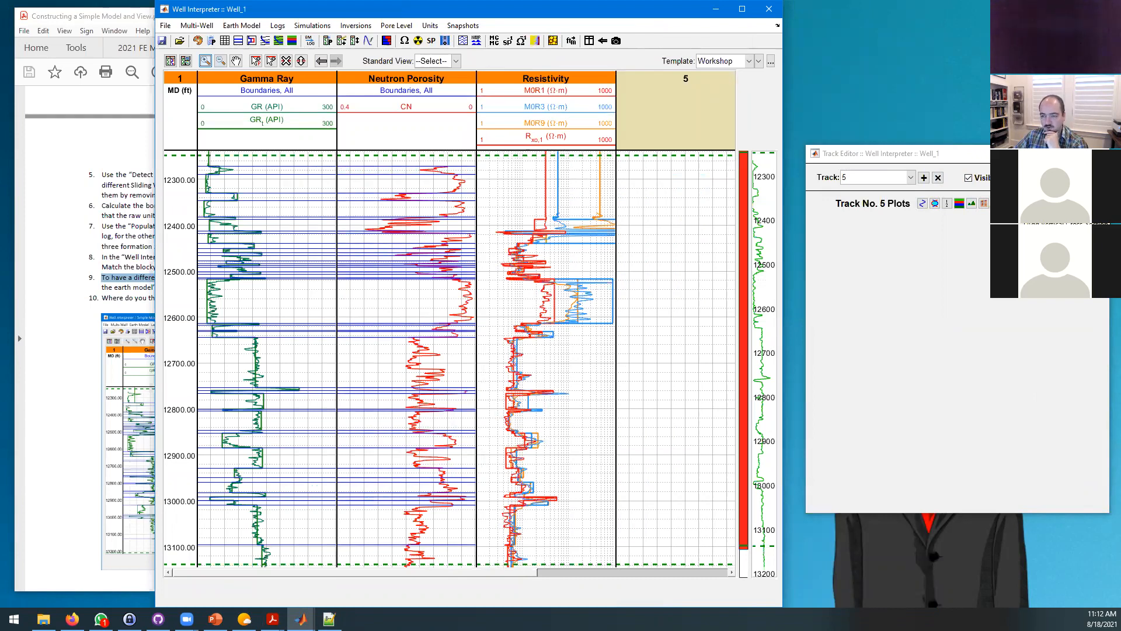
left_click(1021, 205)
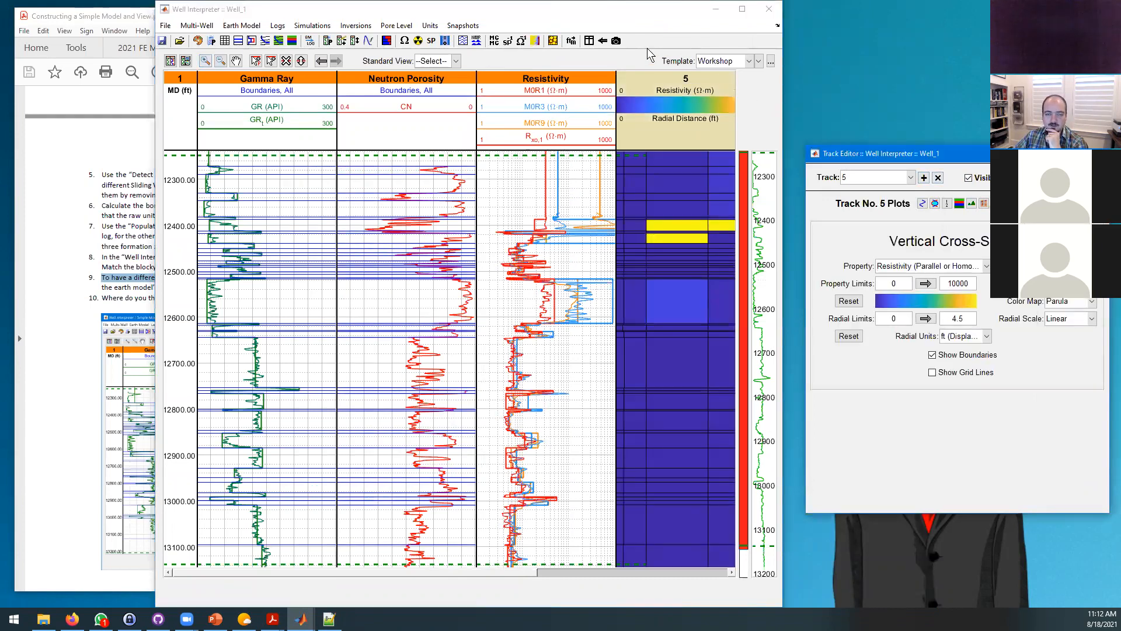
left_click_drag(563, 11, 489, 11)
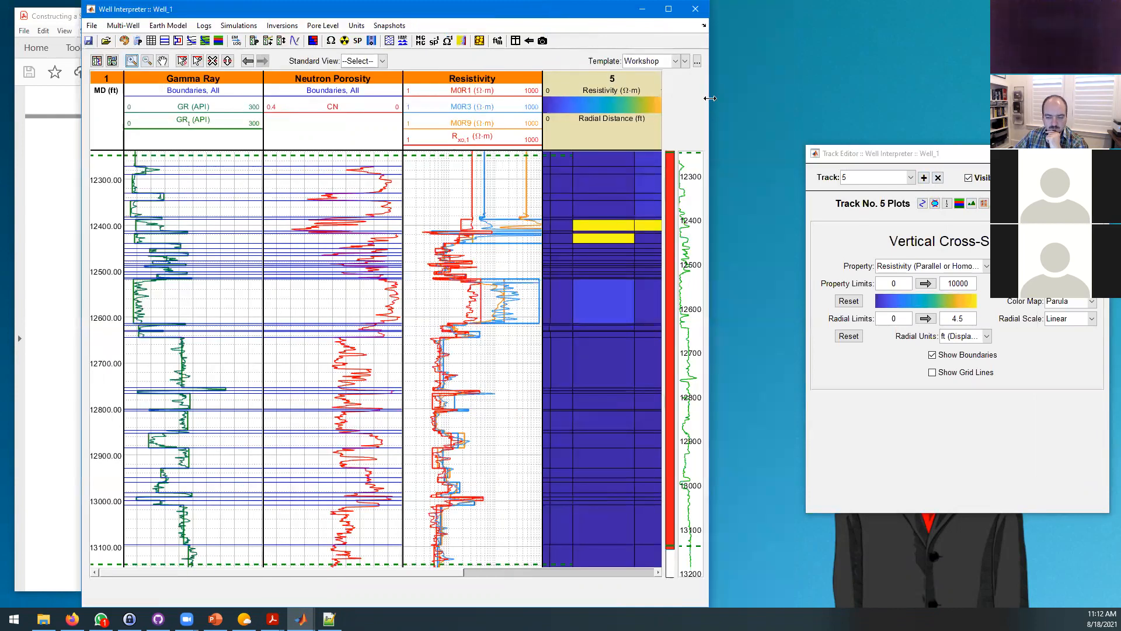
left_click_drag(709, 98, 742, 111)
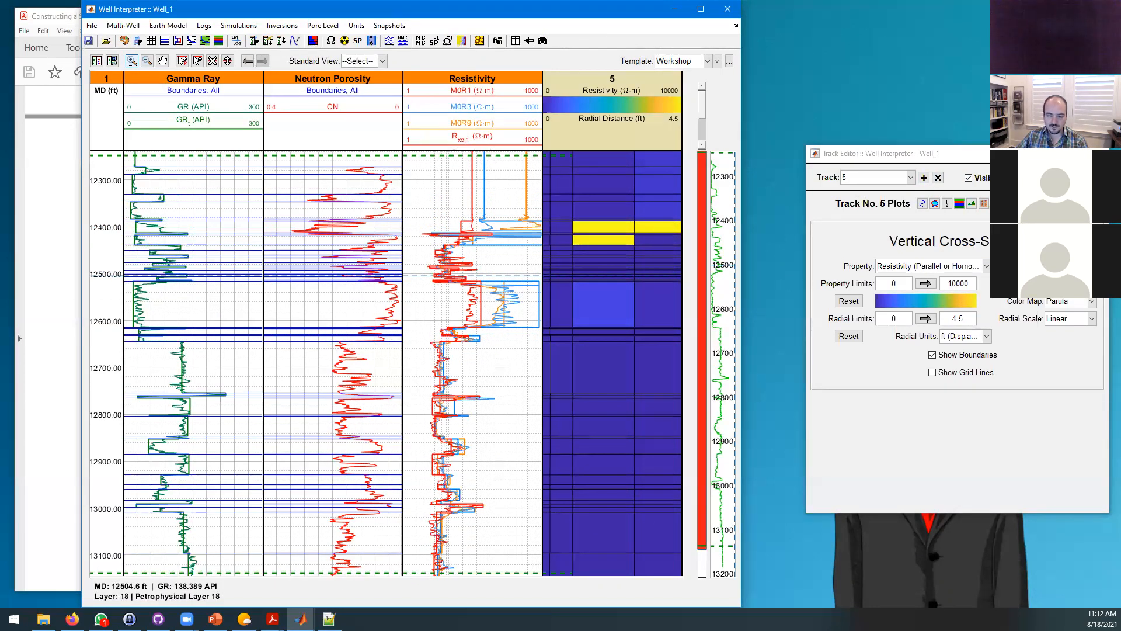
Step: Keep the cross-section's radial scale linear and set its upper resistivity limit to 1000
left_click(1068, 318)
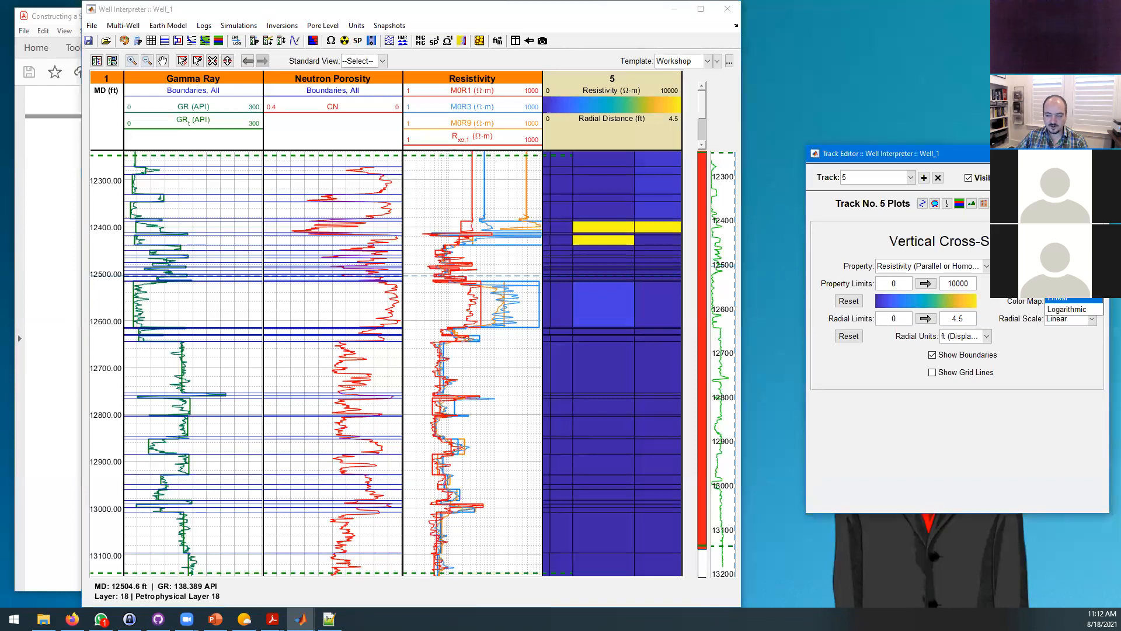
left_click(1068, 318)
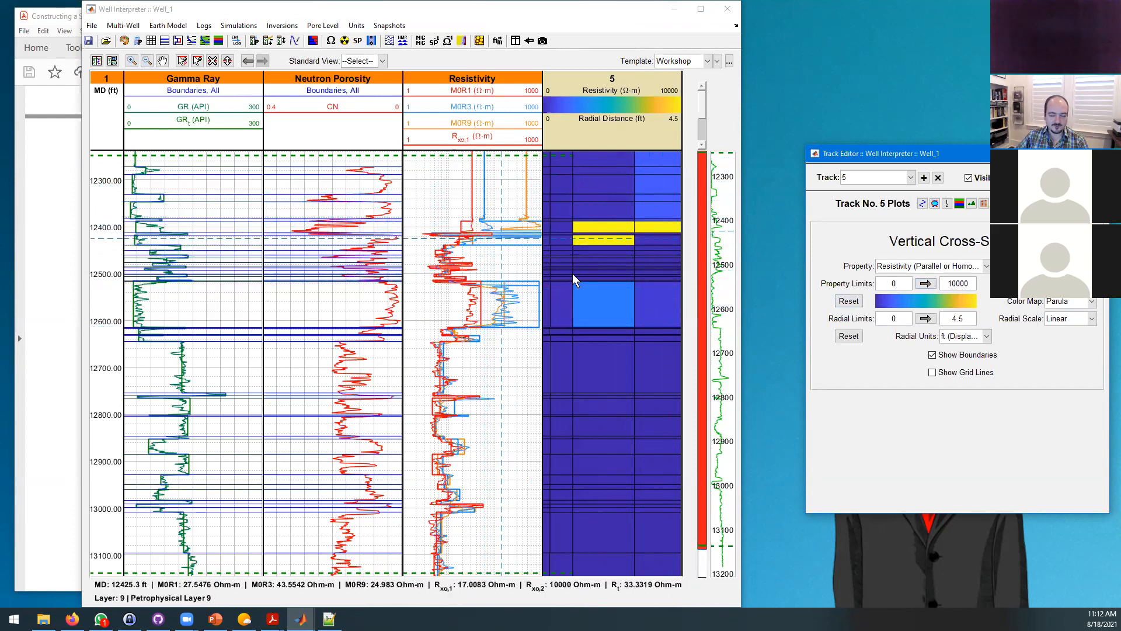
left_click(963, 284)
key("BackSpace")
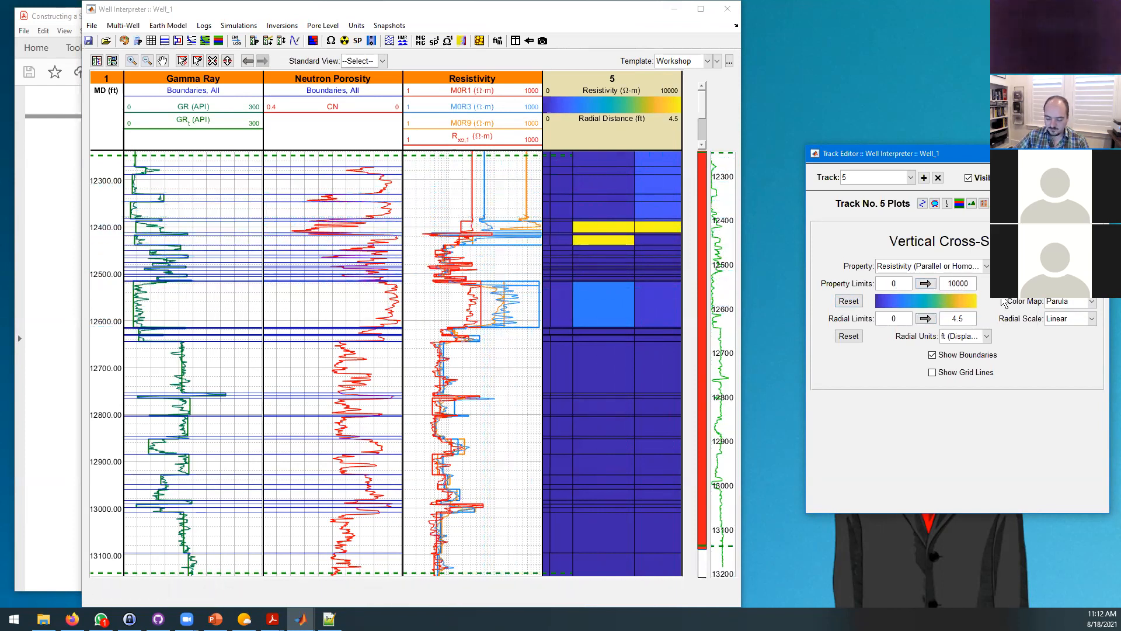
key("Return")
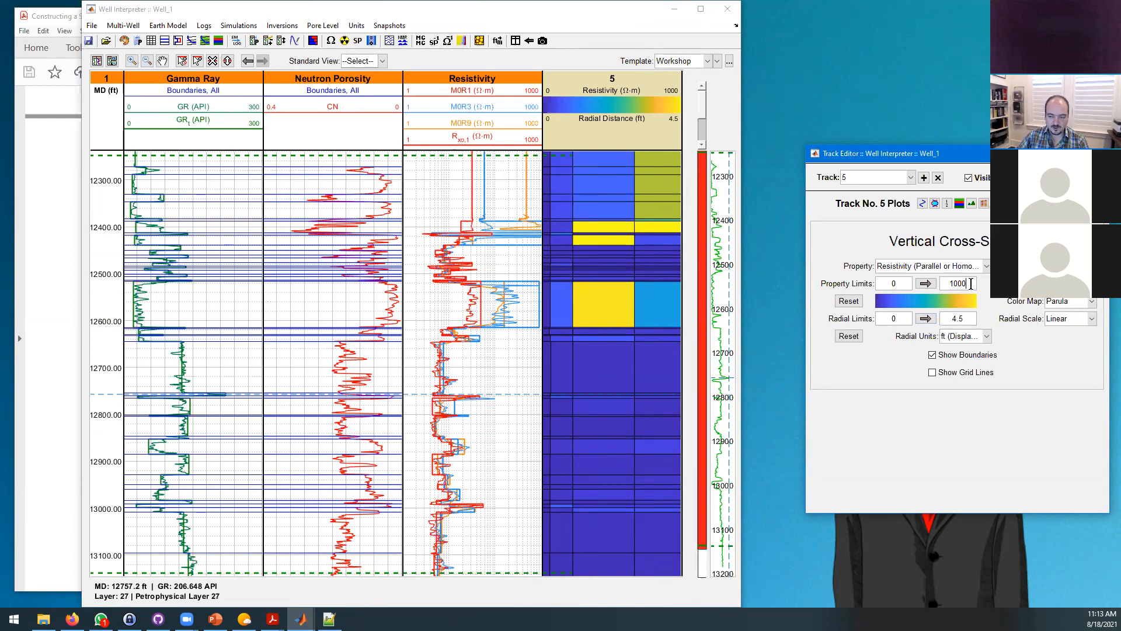
Step: Try 100 and 10 as the upper resistivity limit of the vertical cross-section
key("BackSpace")
key("Return")
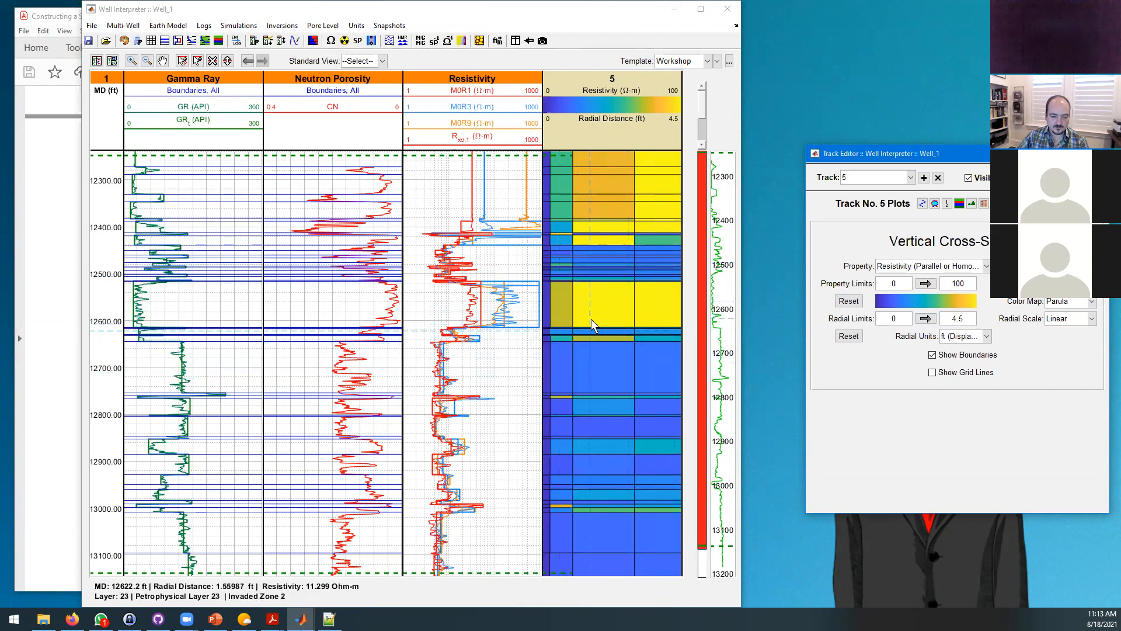
double_click(960, 284)
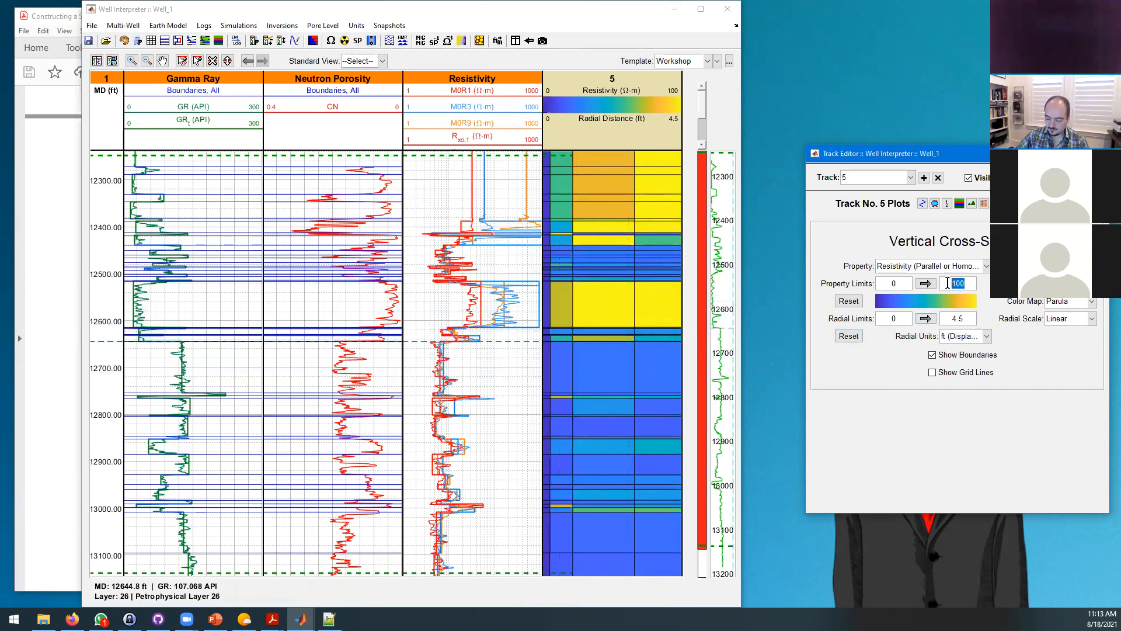
type("10")
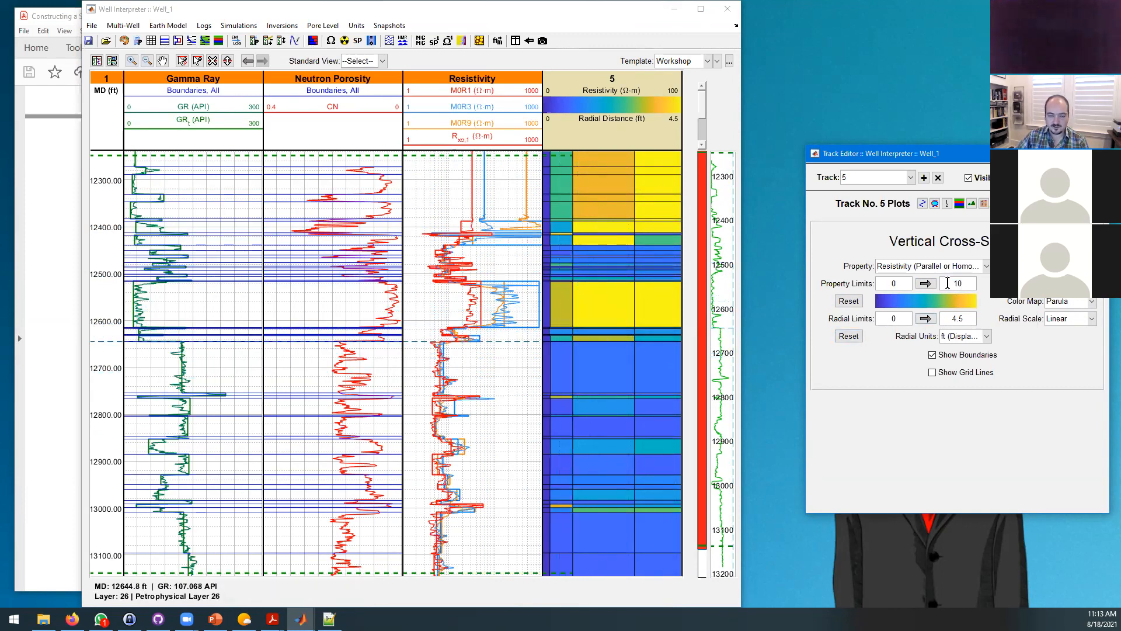
key("Return")
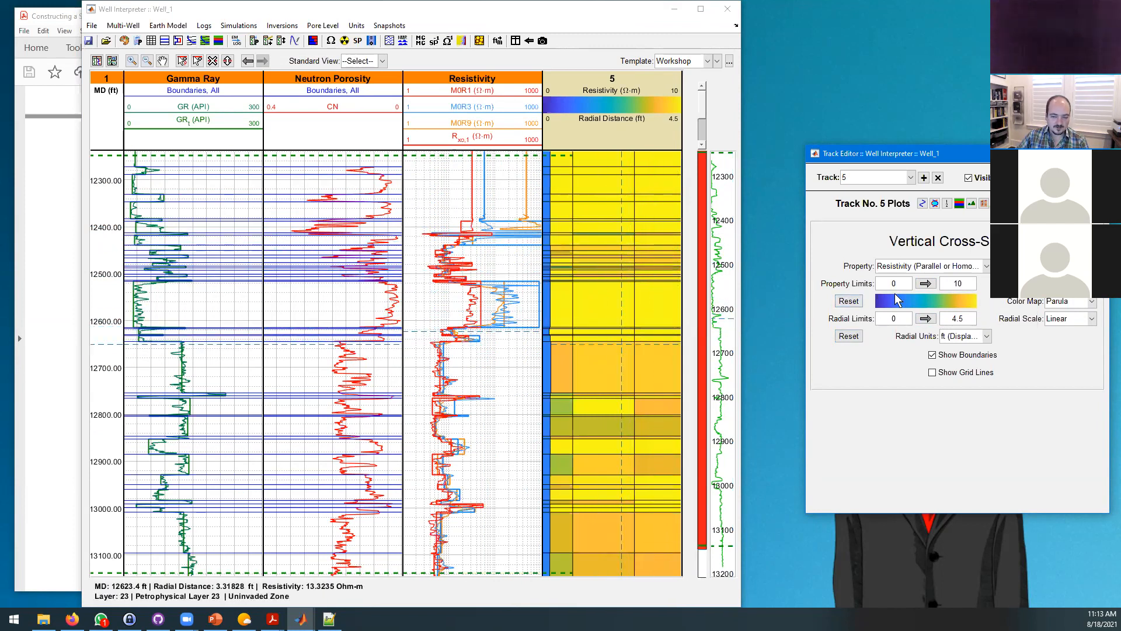
Step: Set the cross-section's upper resistivity limit to 80, and try 1 before settling on 3 as the lower limit
double_click(943, 281)
type("80")
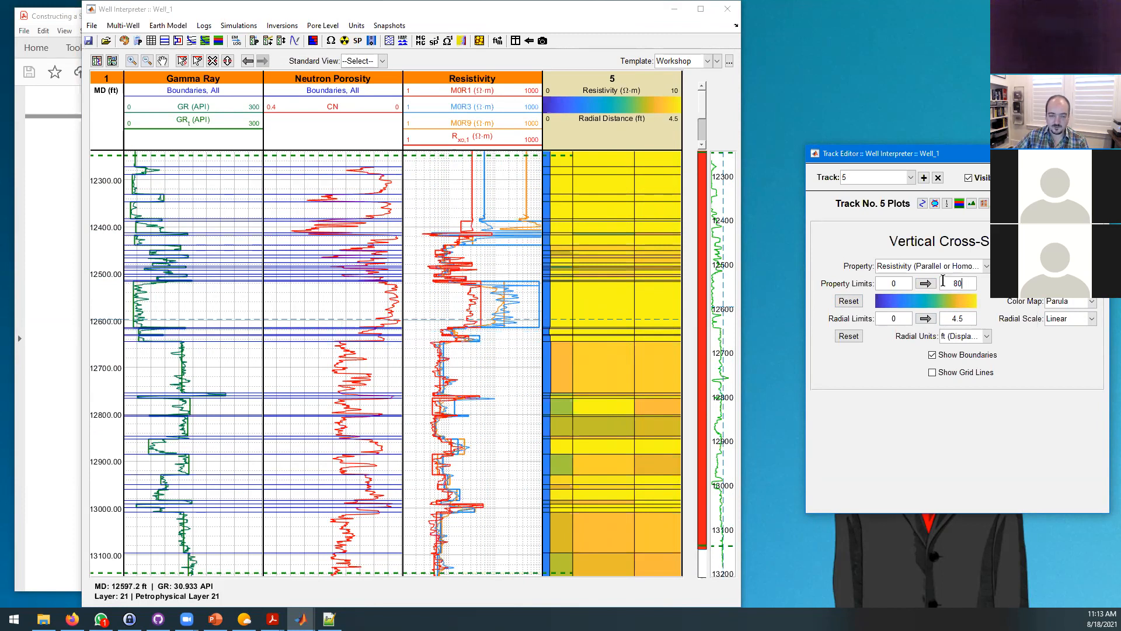
key("Return")
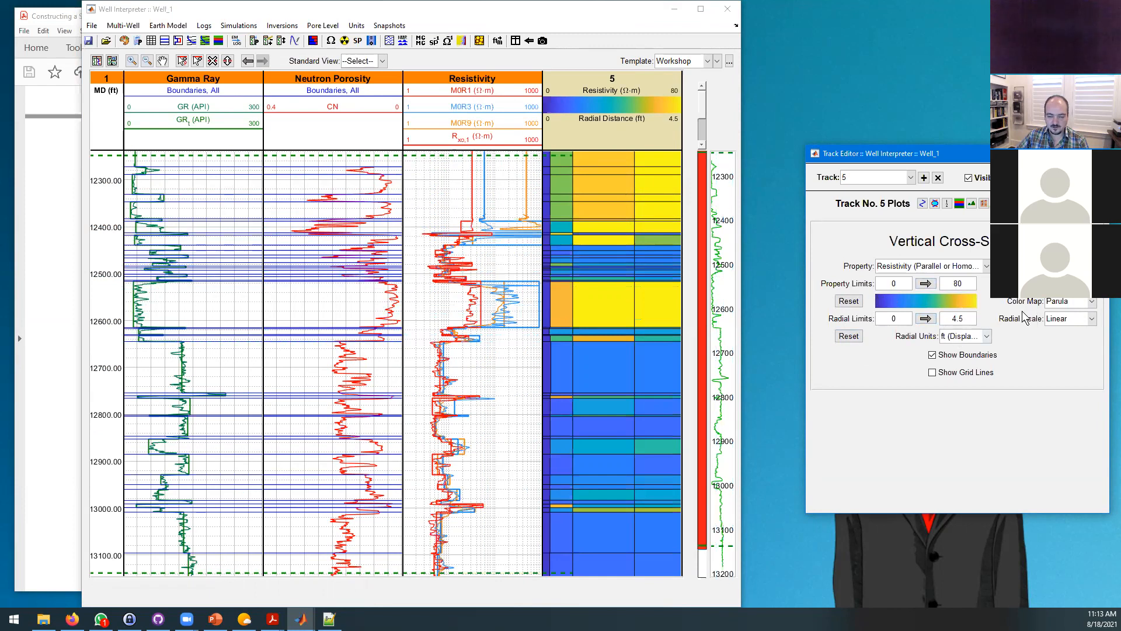
left_click(876, 283)
type("1")
key("Return")
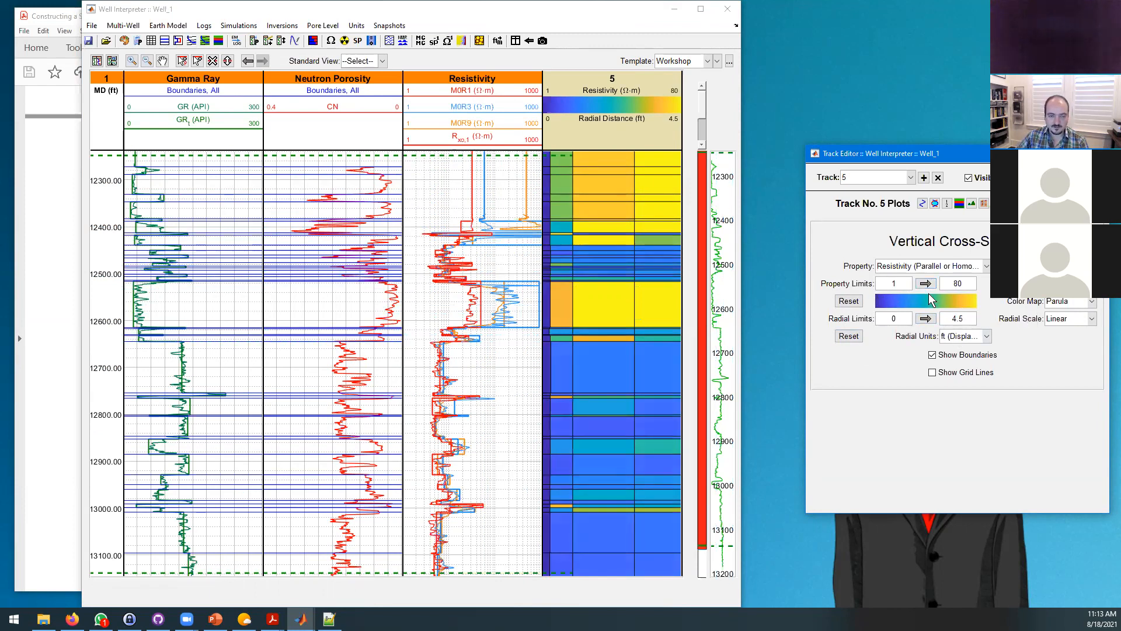
left_click(886, 281)
type("3")
key("Return")
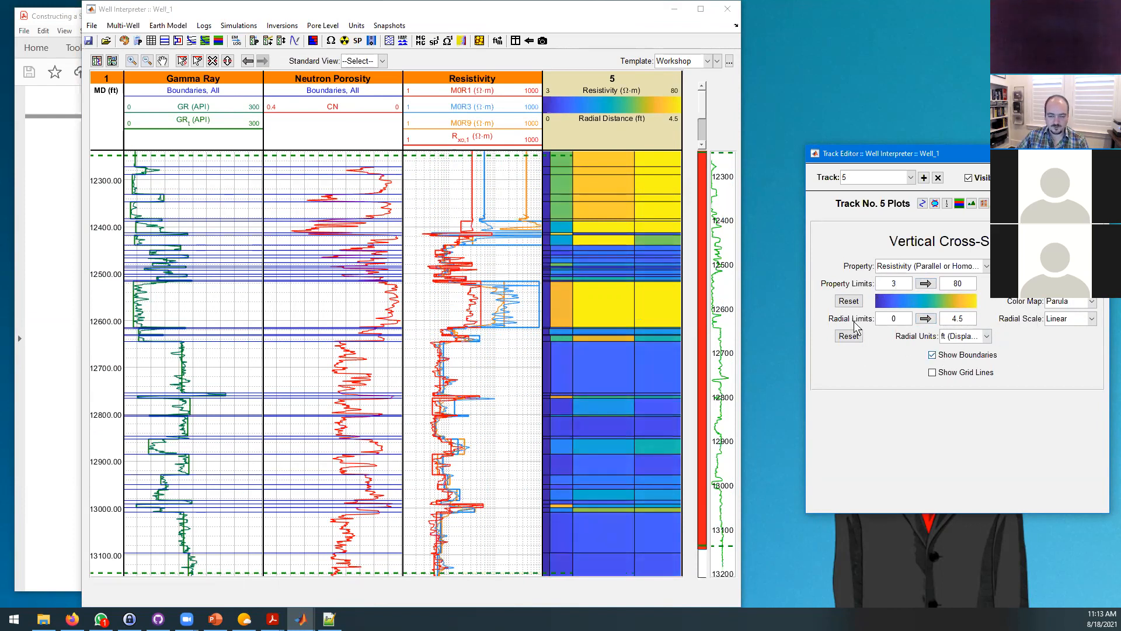
Step: Compare the Jet, Cool and Autumn color maps on the resistivity cross-section, and return to Parula
left_click(1069, 301)
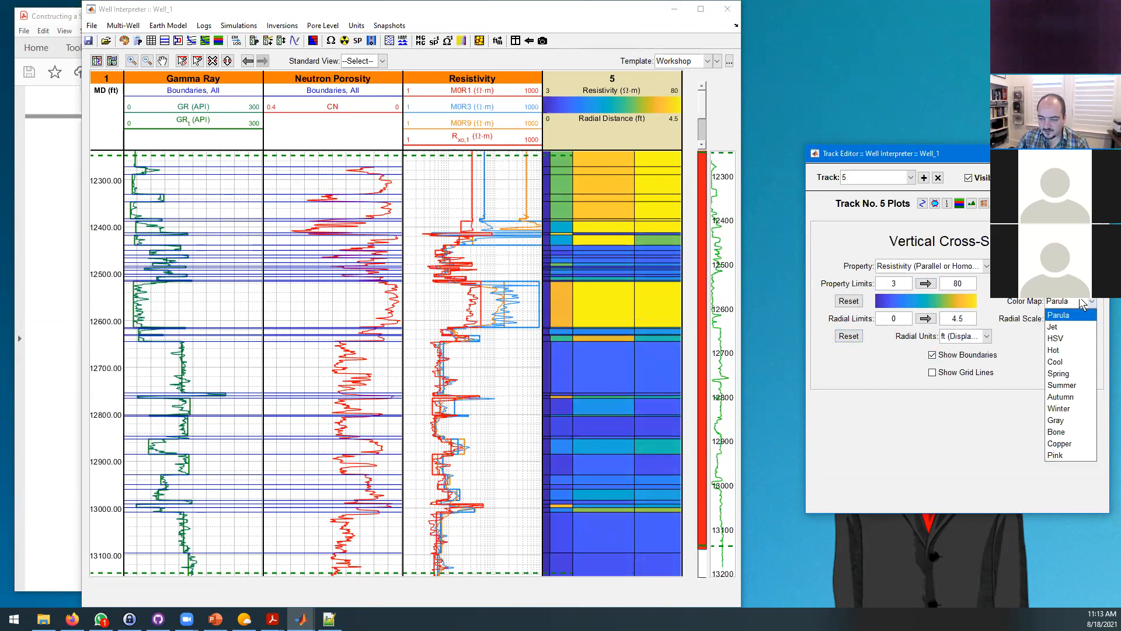
left_click(1061, 329)
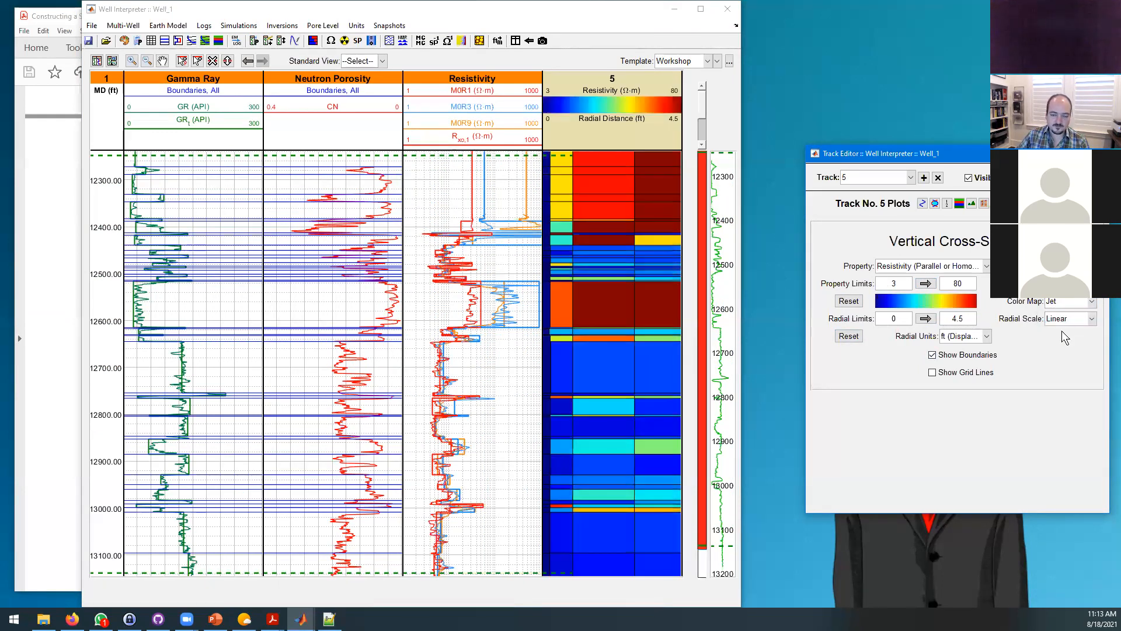
left_click(1072, 299)
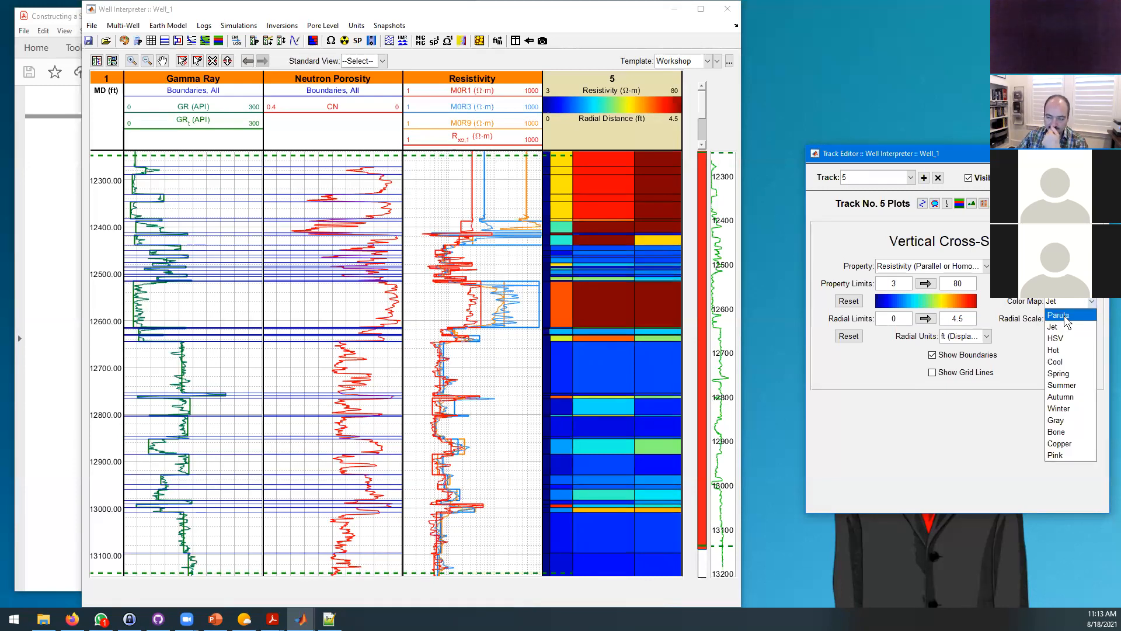
left_click(1065, 316)
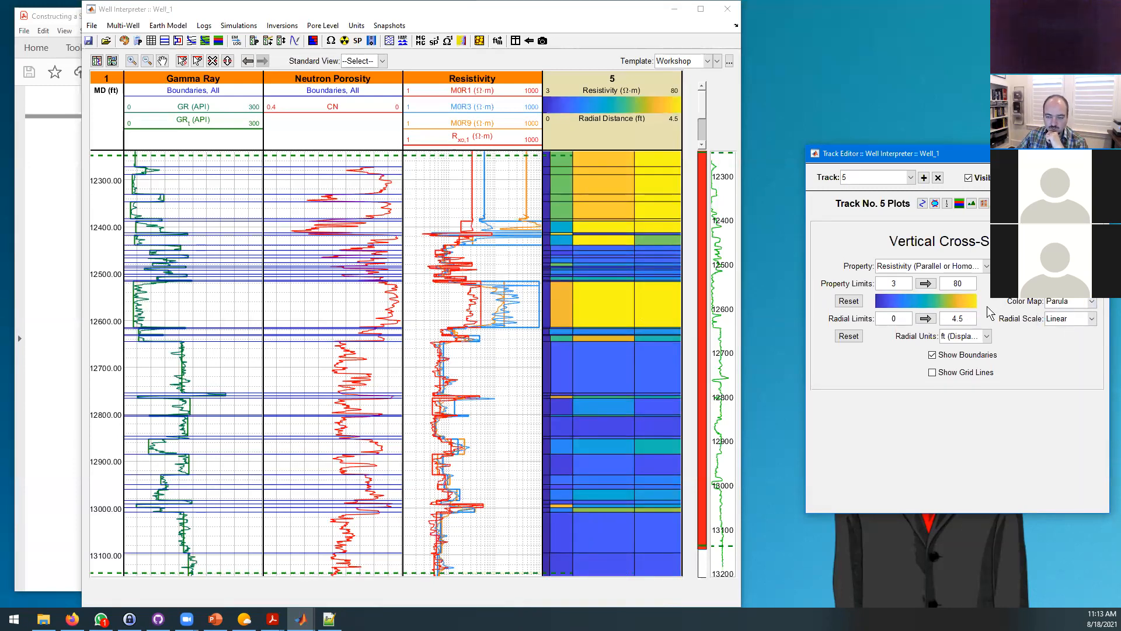
left_click(1073, 301)
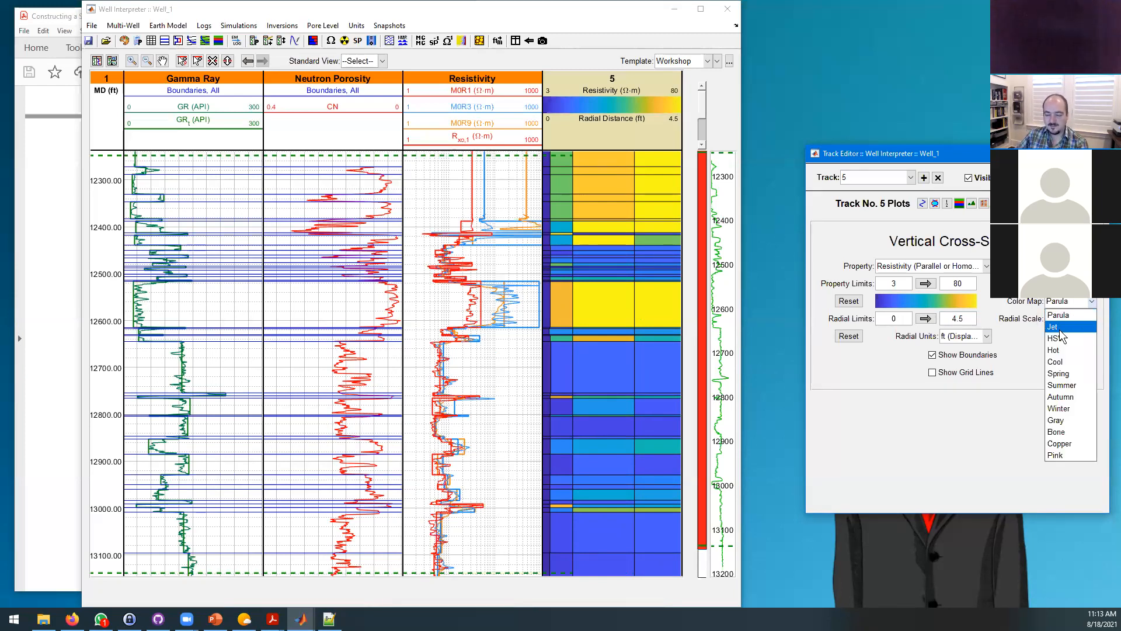
left_click(1059, 328)
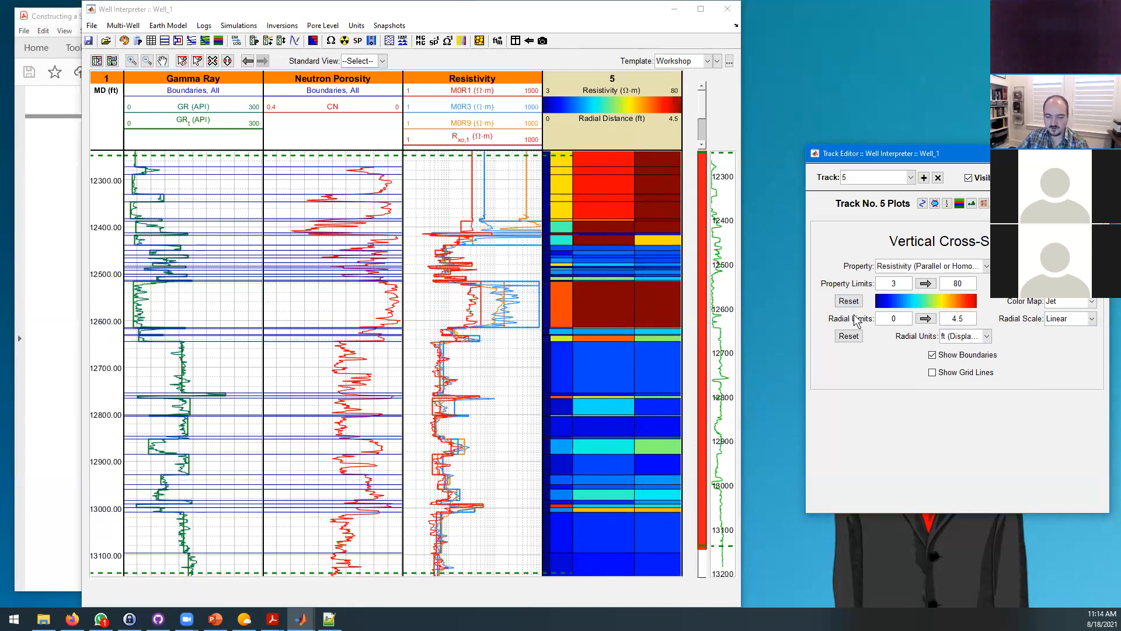
left_click(1064, 302)
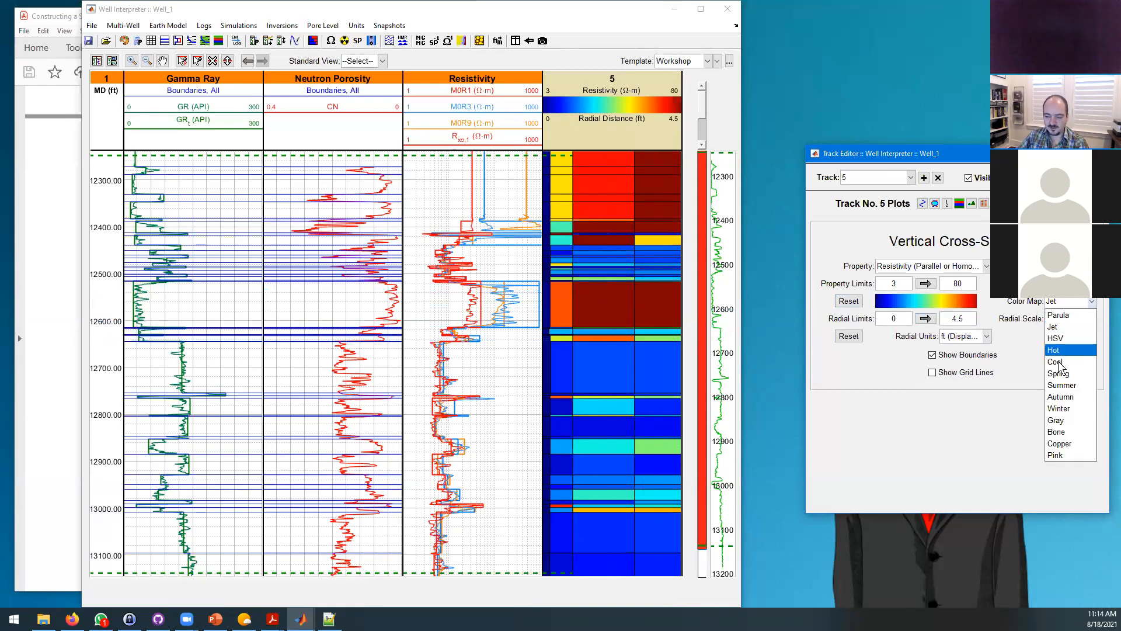
left_click(1060, 363)
left_click(1068, 303)
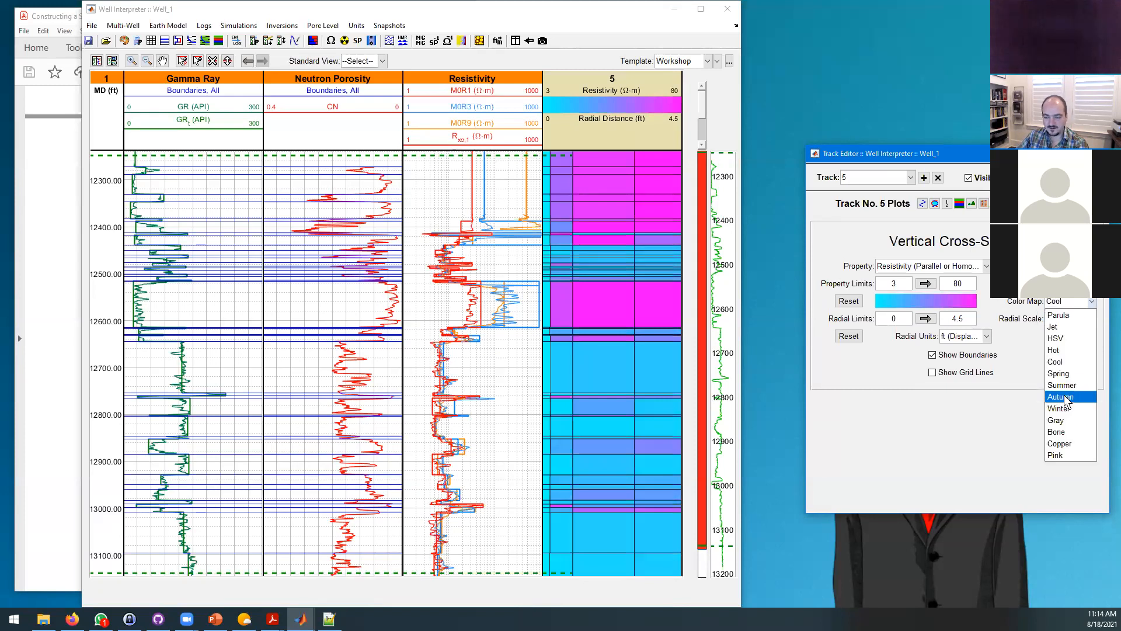
left_click(1061, 396)
left_click(1077, 307)
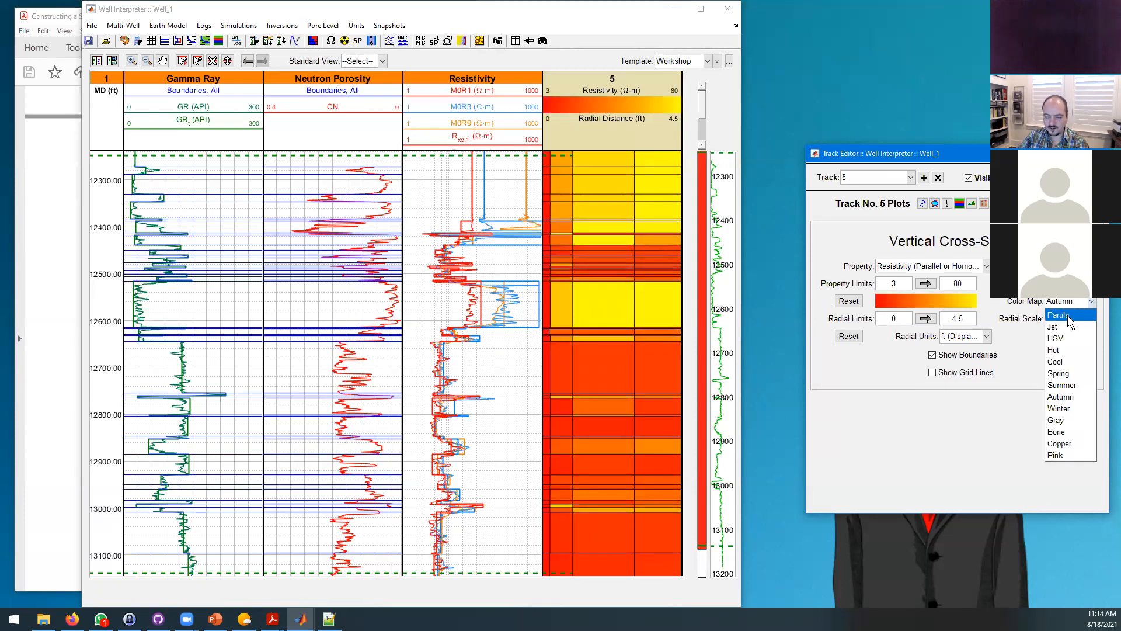
left_click(1067, 315)
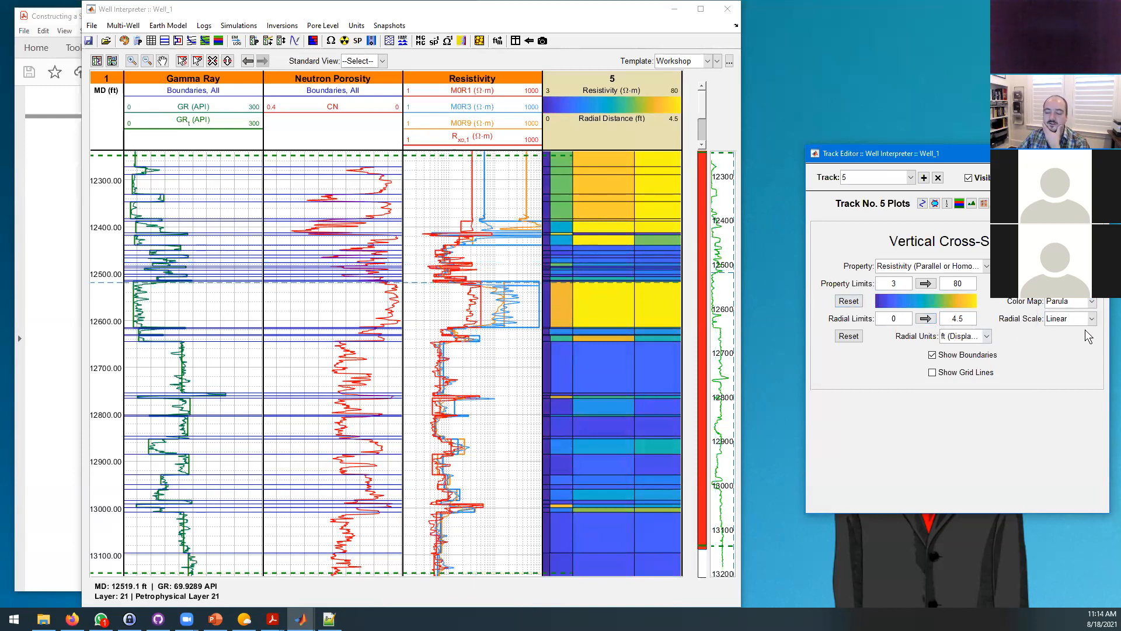
Step: Try the logarithmic radial scale with a lower radial limit of 0, and return to the linear scale
left_click(1074, 318)
left_click(1066, 339)
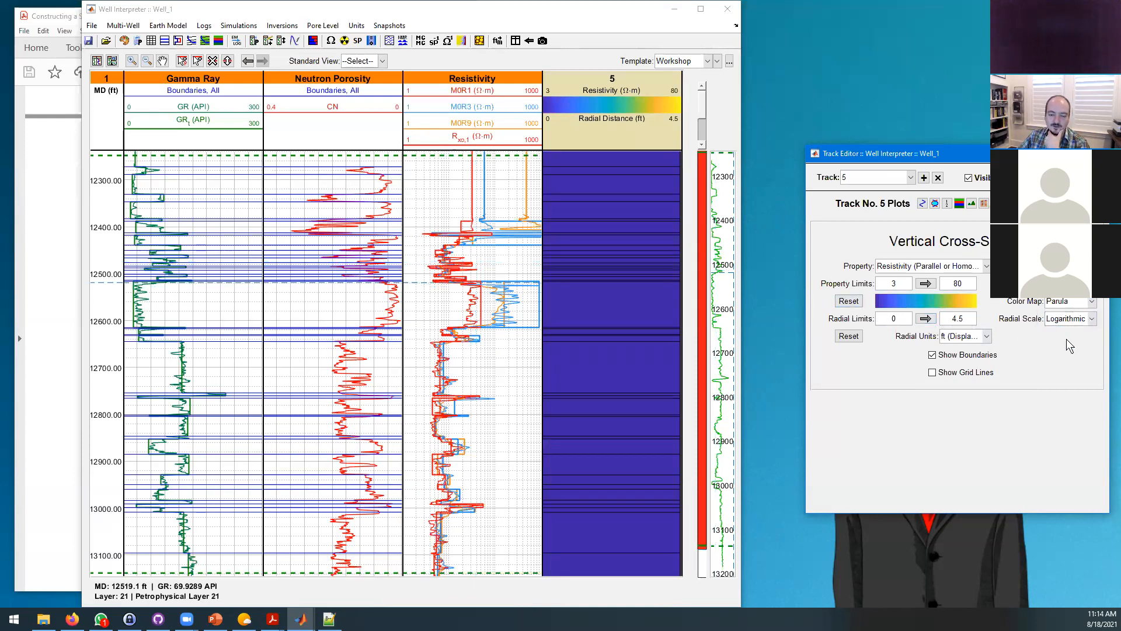
left_click(1073, 321)
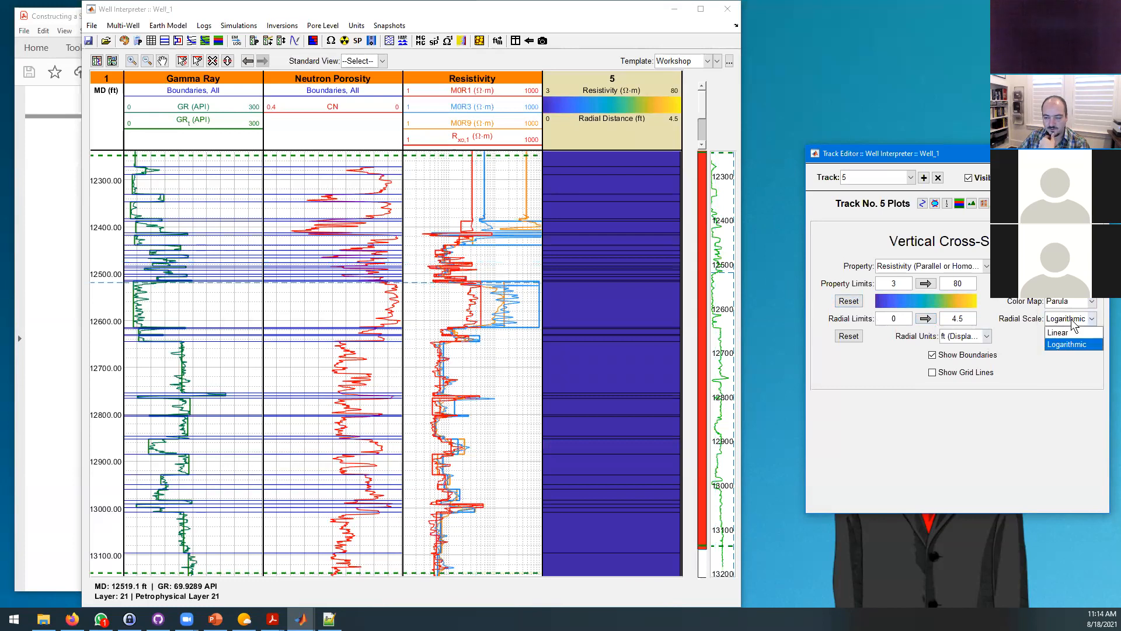
left_click(1067, 338)
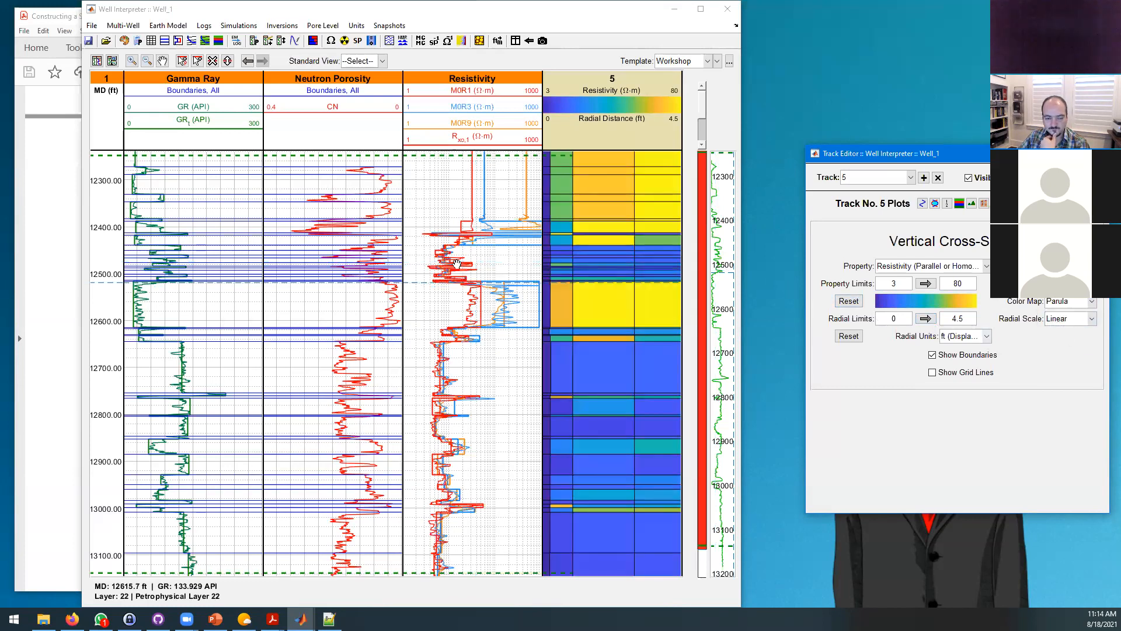
Step: Set the lower radial limit to 0.1 ft, preview the cross-section on a logarithmic radial scale, and switch back to linear
left_click_drag(903, 320, 887, 316)
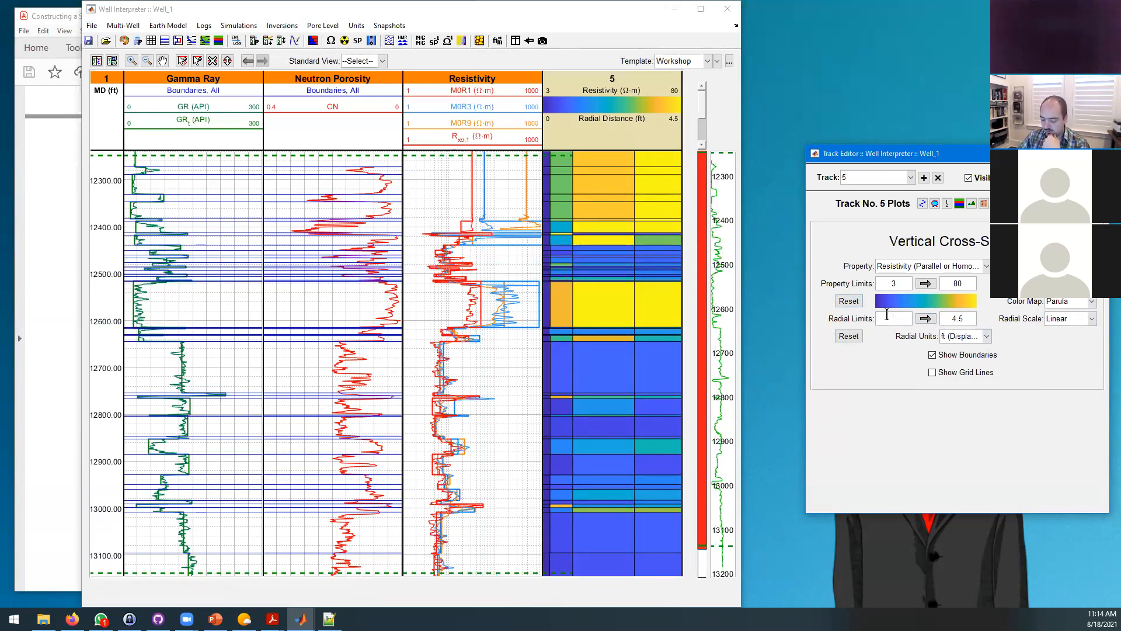
type("0.1")
key("Return")
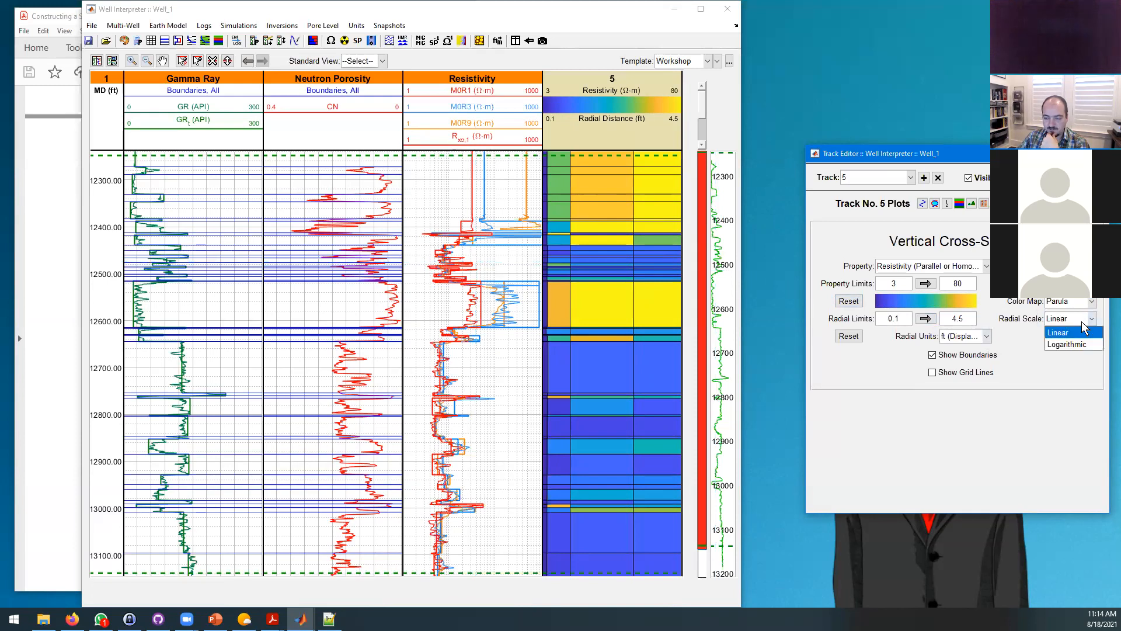
left_click(1076, 345)
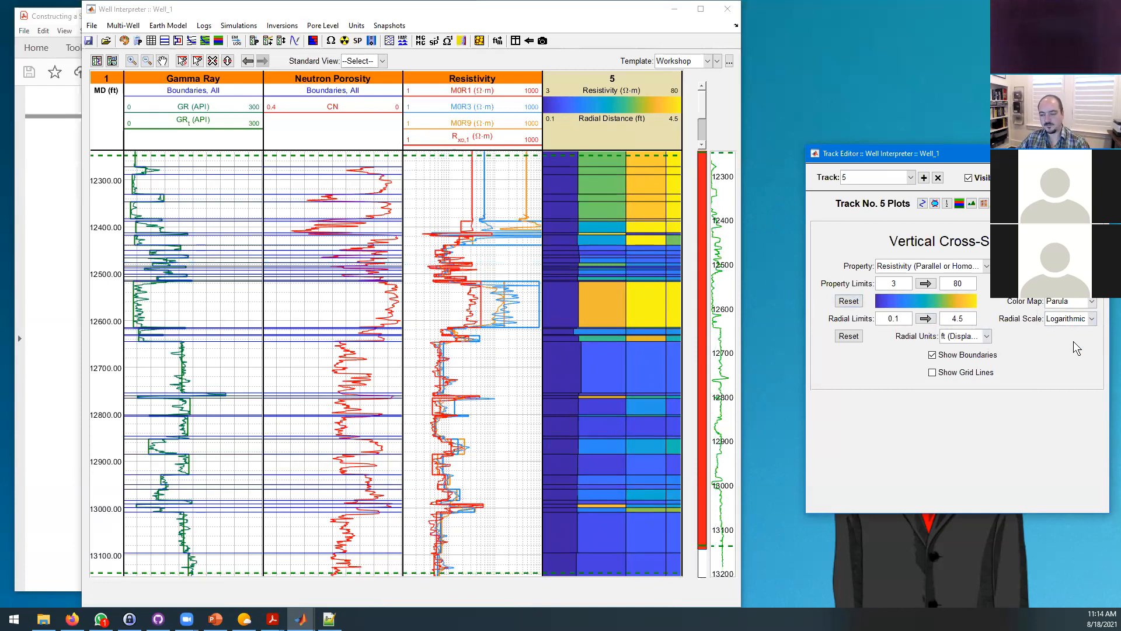
left_click(1075, 320)
left_click(1073, 330)
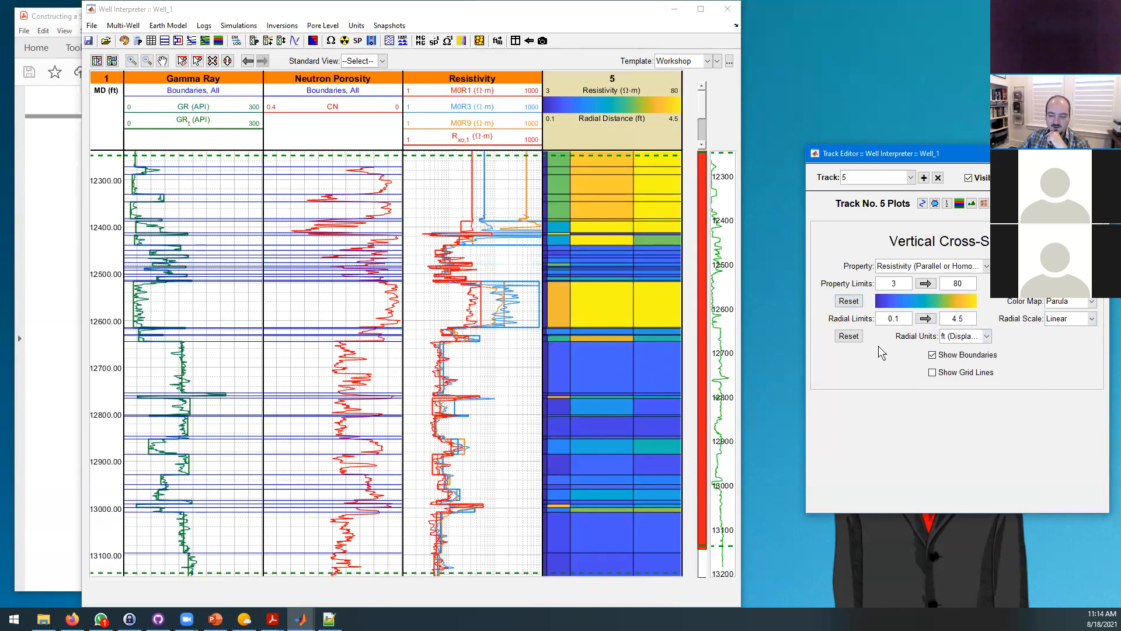
Step: Set the cross-section's radial units to inches, and try toggling its grid lines and boundaries, leaving only boundaries shown
left_click(986, 337)
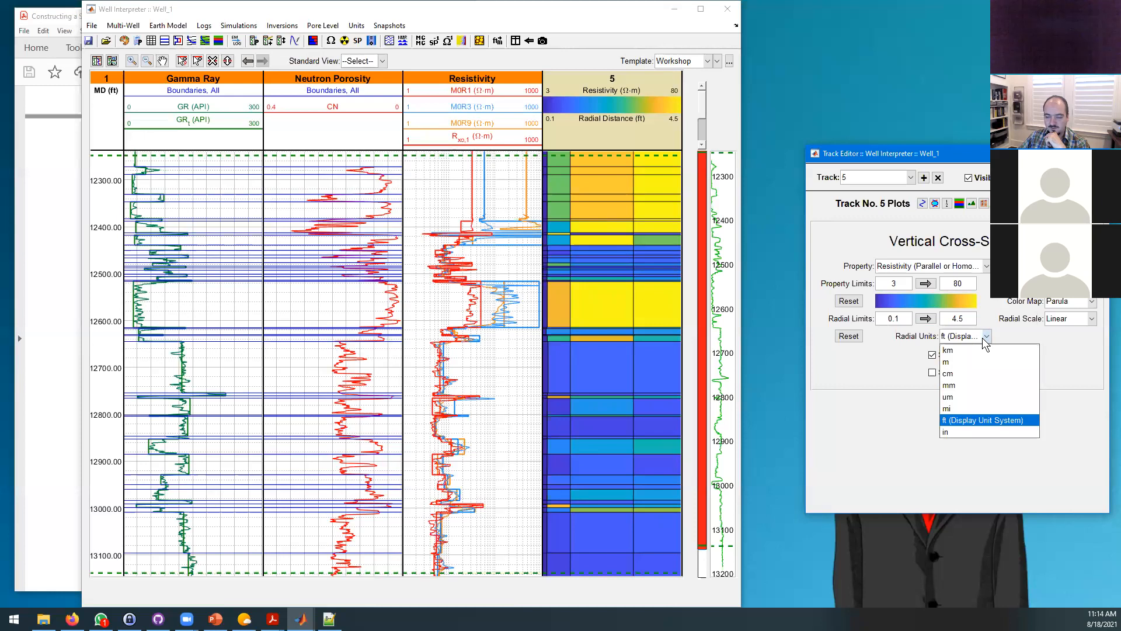
left_click(965, 433)
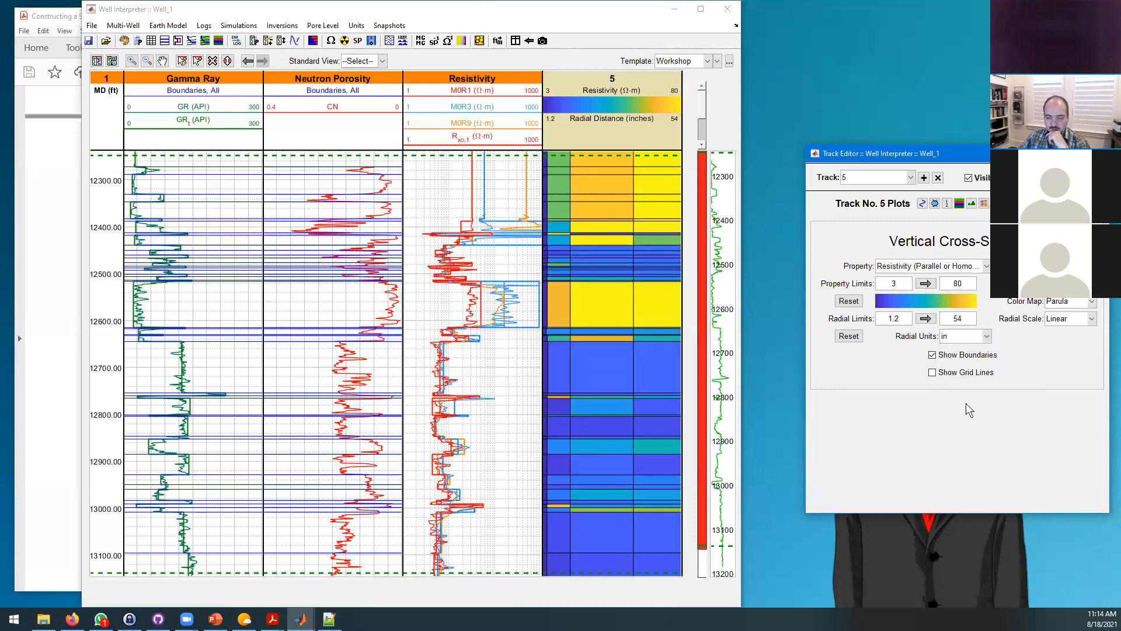
left_click(982, 375)
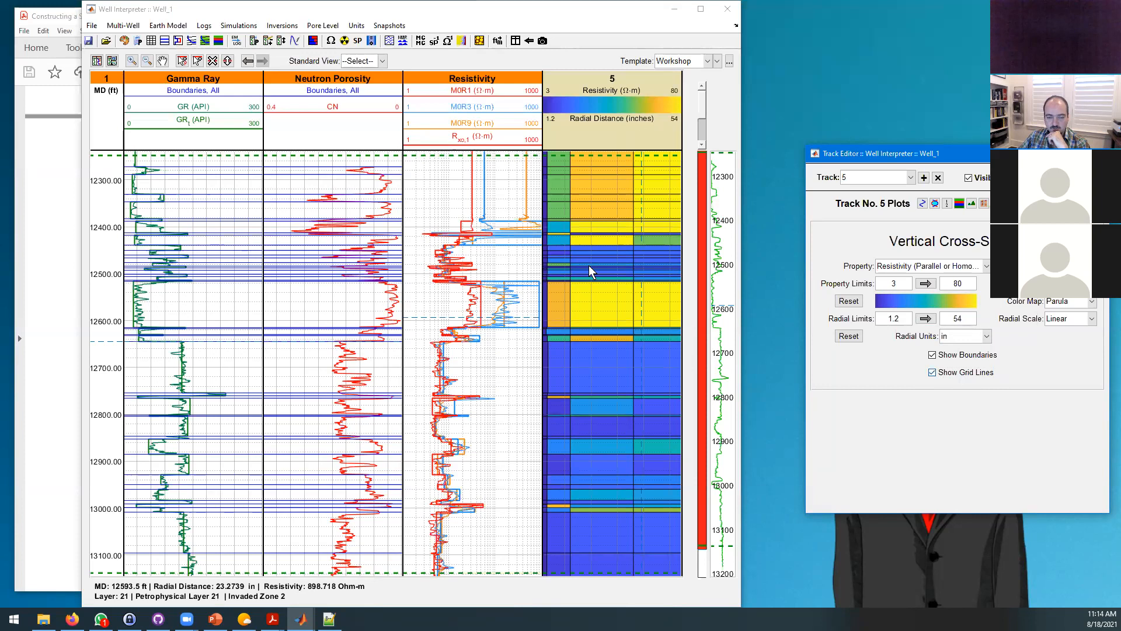
left_click(952, 374)
left_click(955, 355)
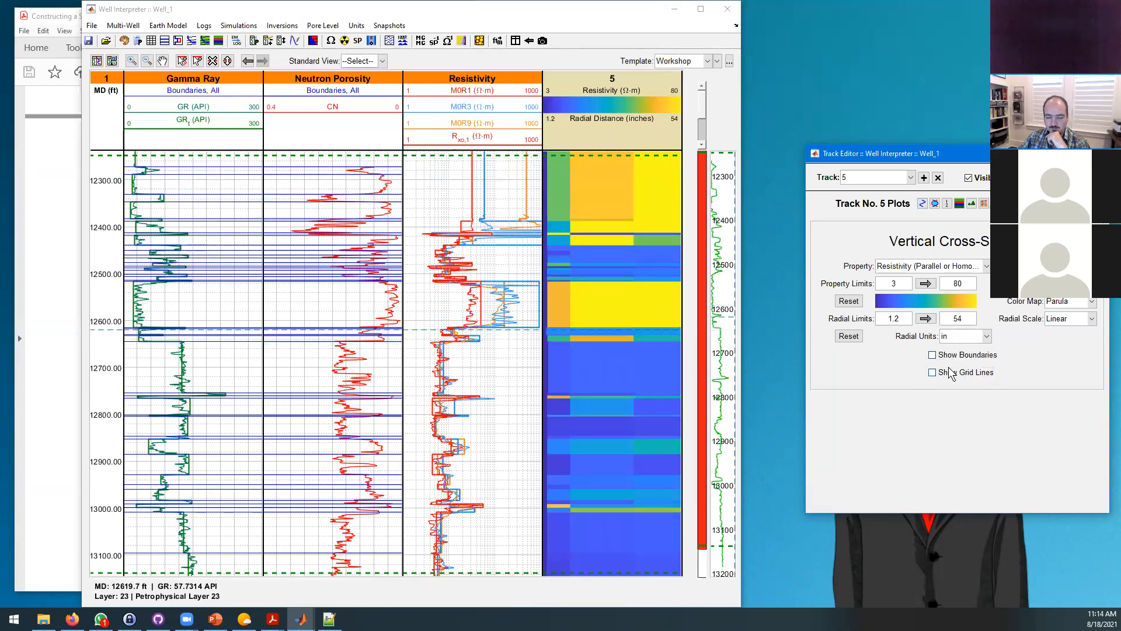
left_click(953, 355)
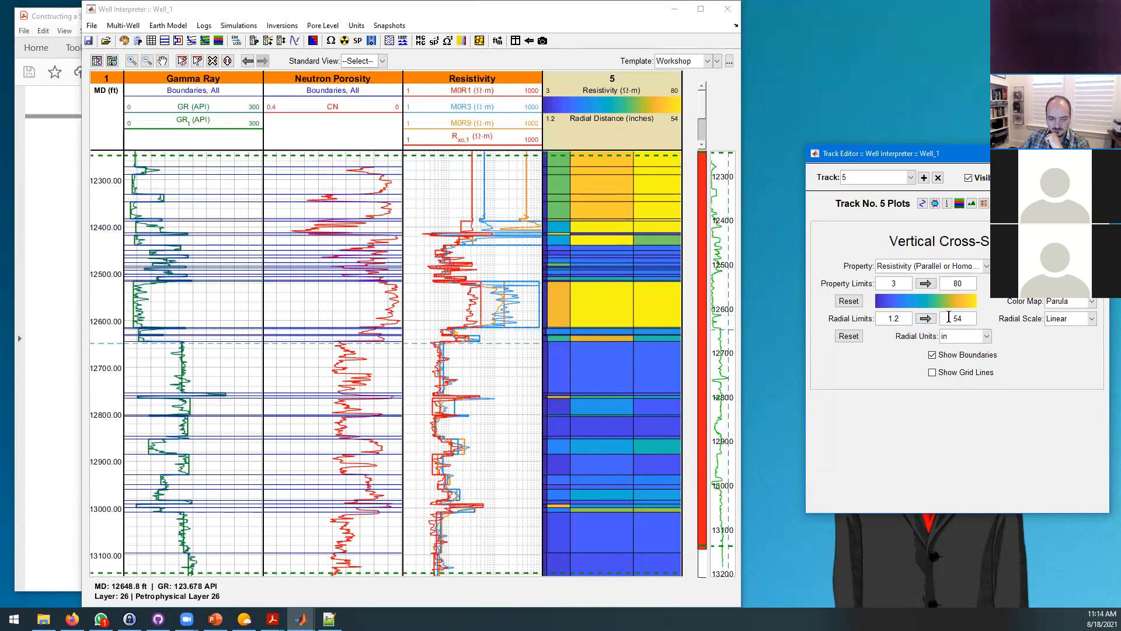
Step: Try an upper radial limit of 20 inches for the cross-section, and reset the radial limits
left_click_drag(947, 316, 997, 319)
type("20")
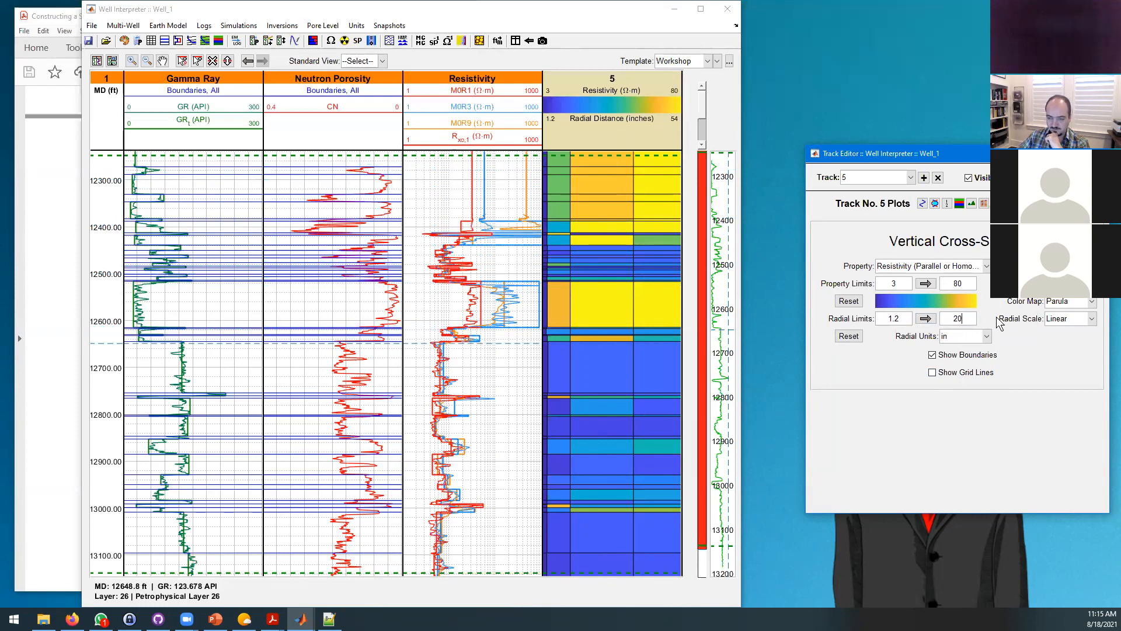
key("Return")
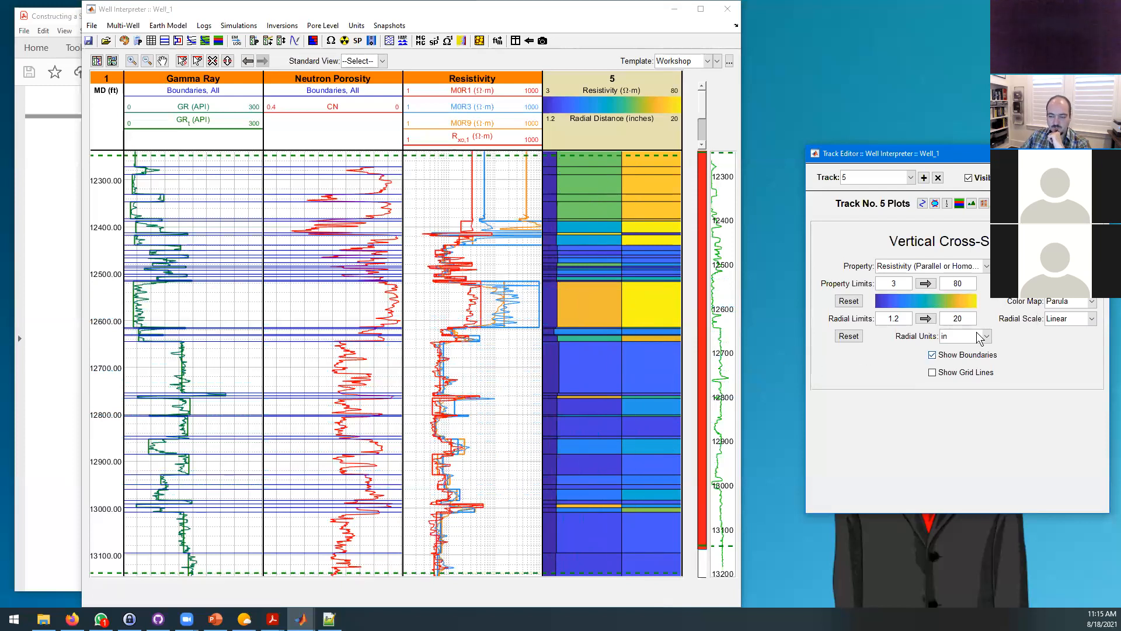
left_click(849, 337)
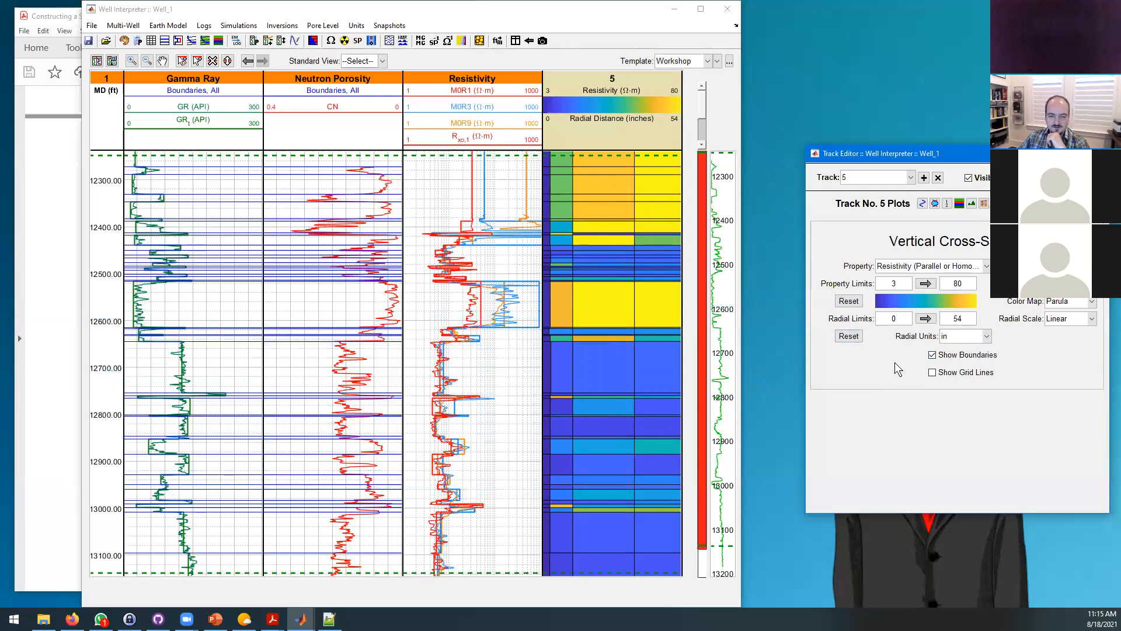
Step: Close the Track Editor and move the Well Interpreter window aside to uncover the exercise steps in the PDF
left_click(1096, 154)
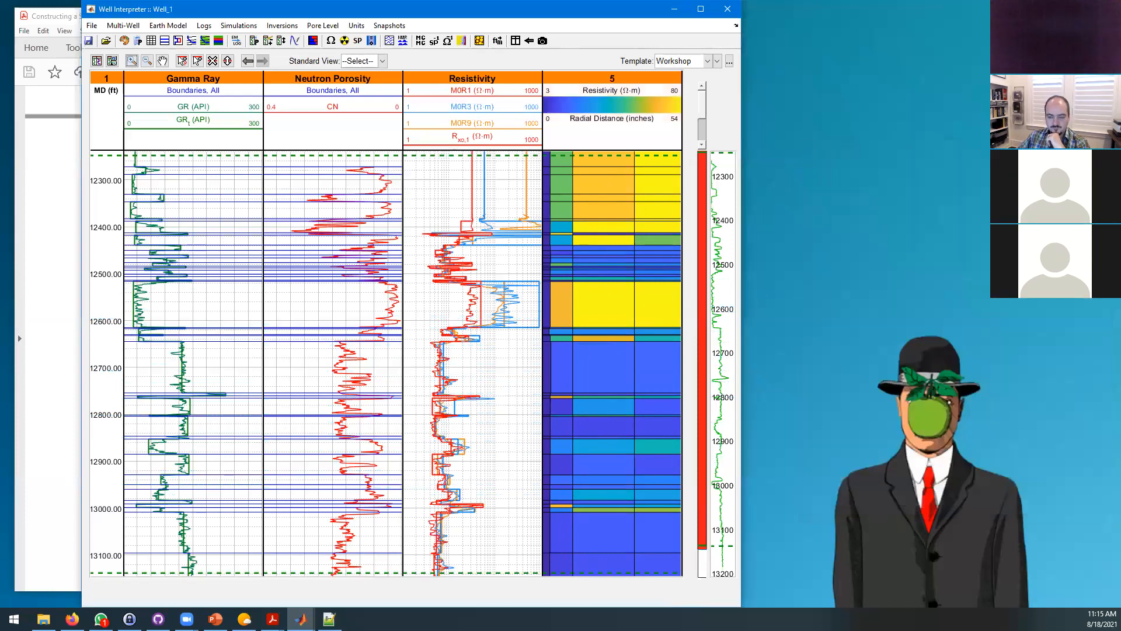
left_click_drag(497, 11, 853, 10)
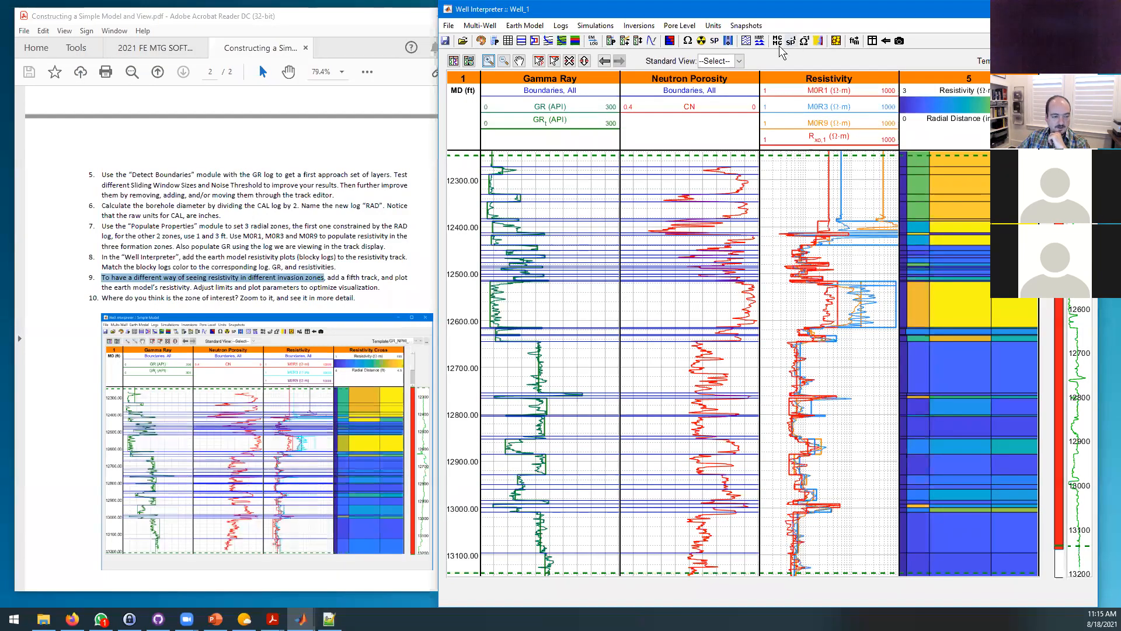
Step: Review the exercise steps and reference figures in the PDF, going back to the first instructions on page 1
scroll(252, 207, "down", 2)
scroll(253, 207, "down", 1)
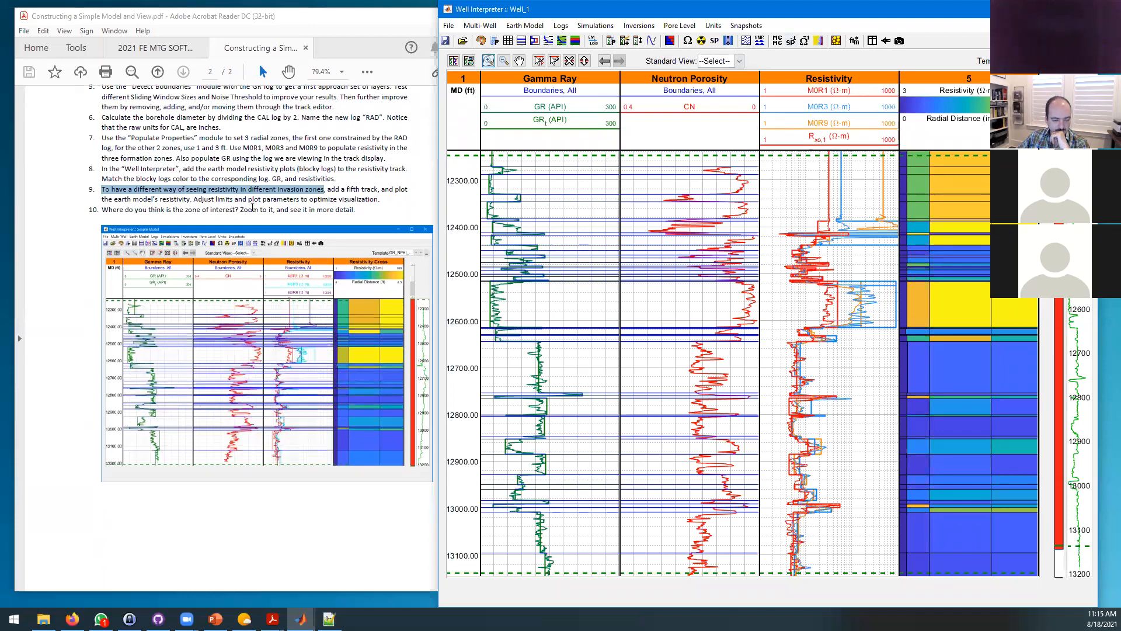
scroll(252, 208, "up", 5)
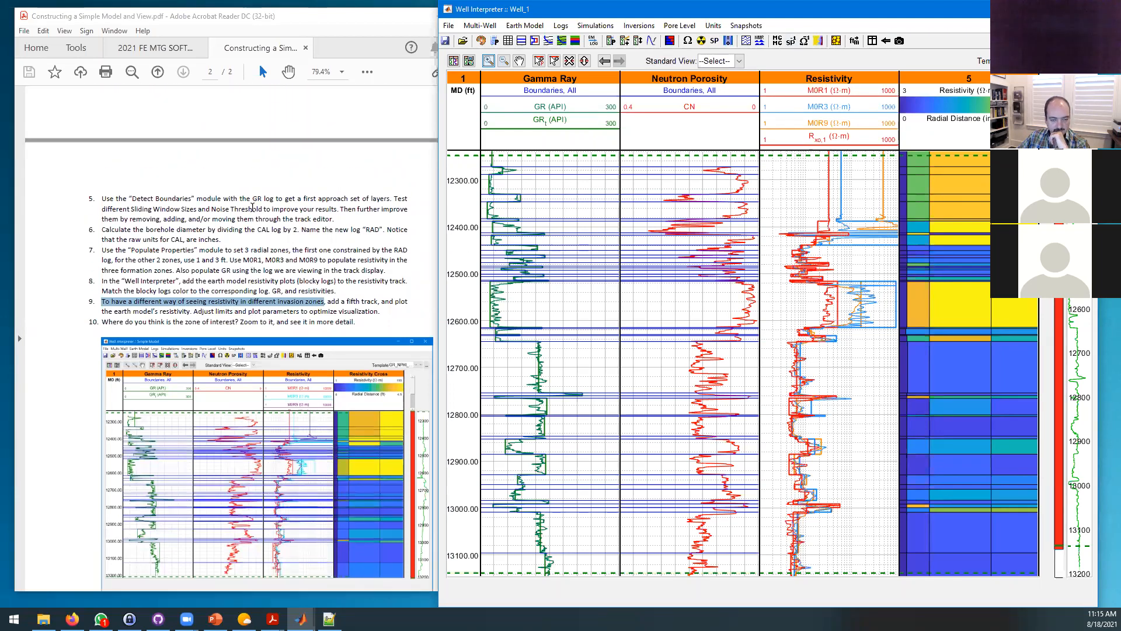
scroll(253, 212, "up", 1)
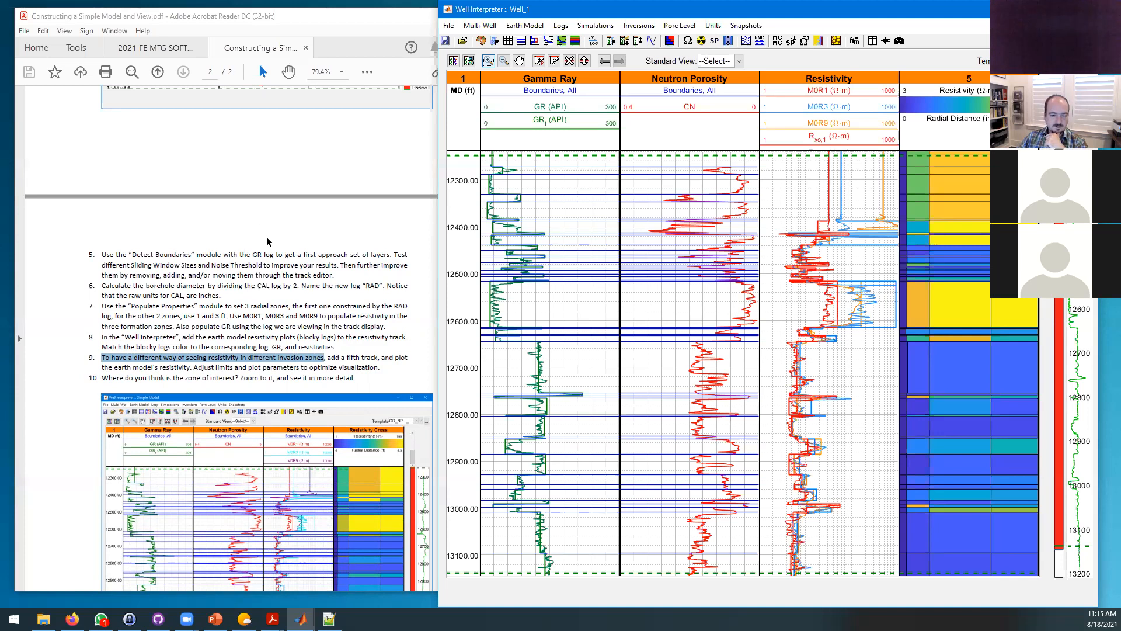
scroll(267, 241, "up", 2)
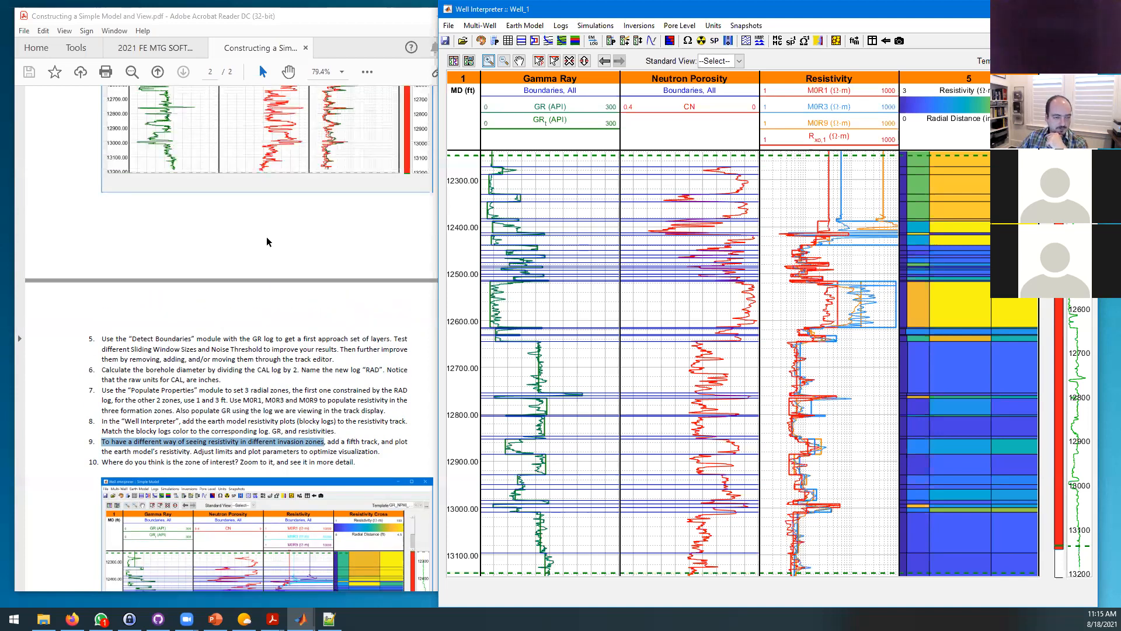
scroll(267, 241, "up", 6)
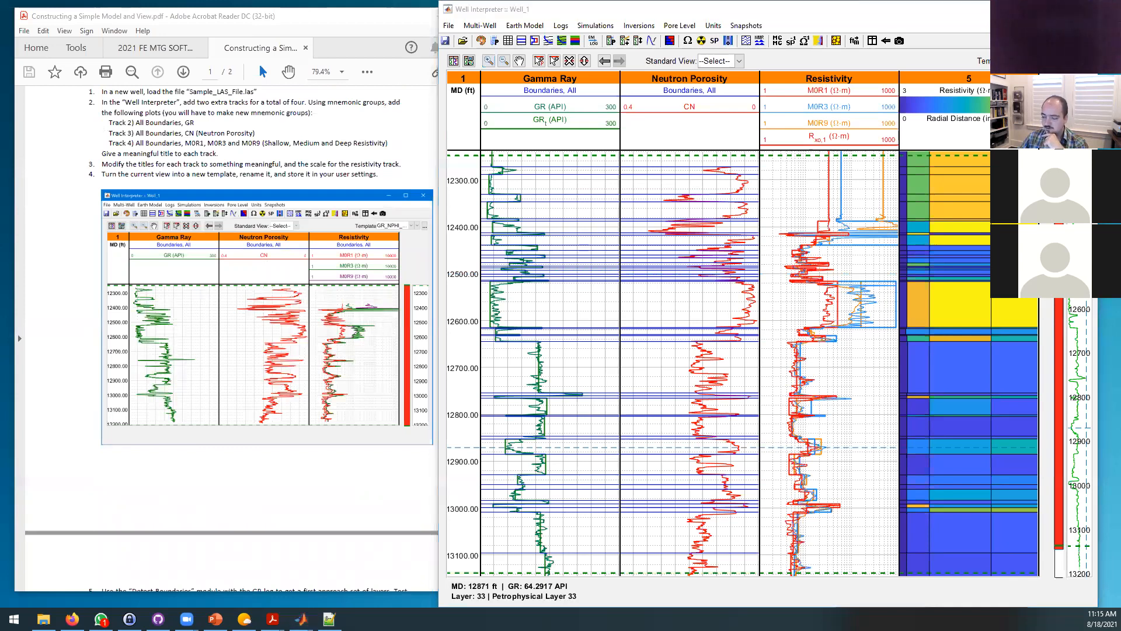
Step: Switch to Acrobat Reader, view the workshop agenda PDF with the tools pane collapsed, and minimize the reader
key("alt+Tab")
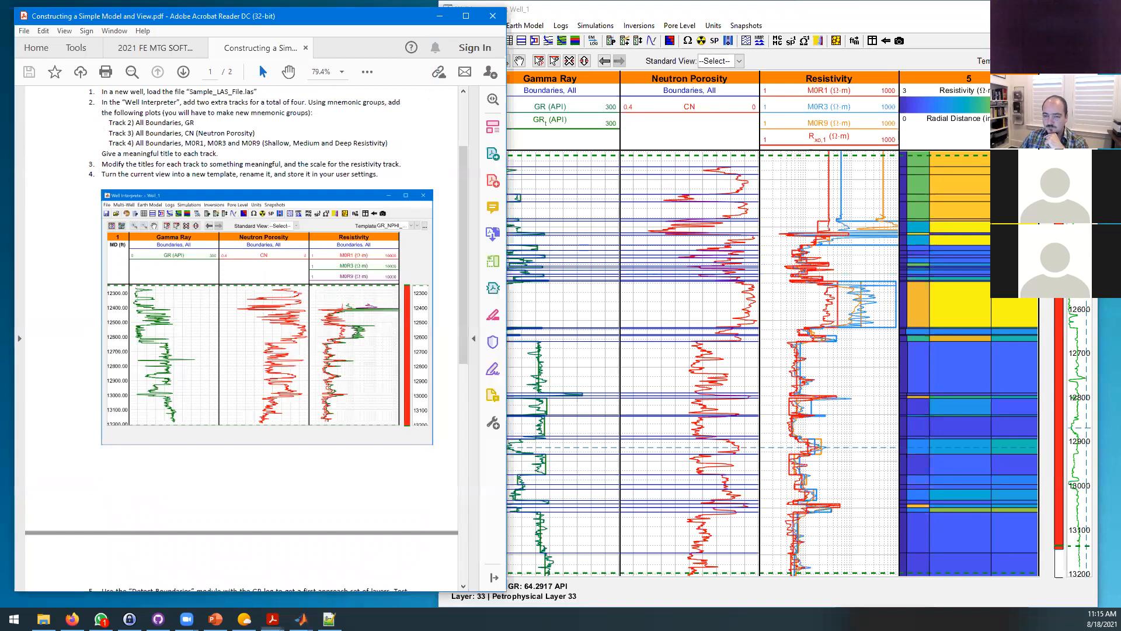
key("ctrl+Tab")
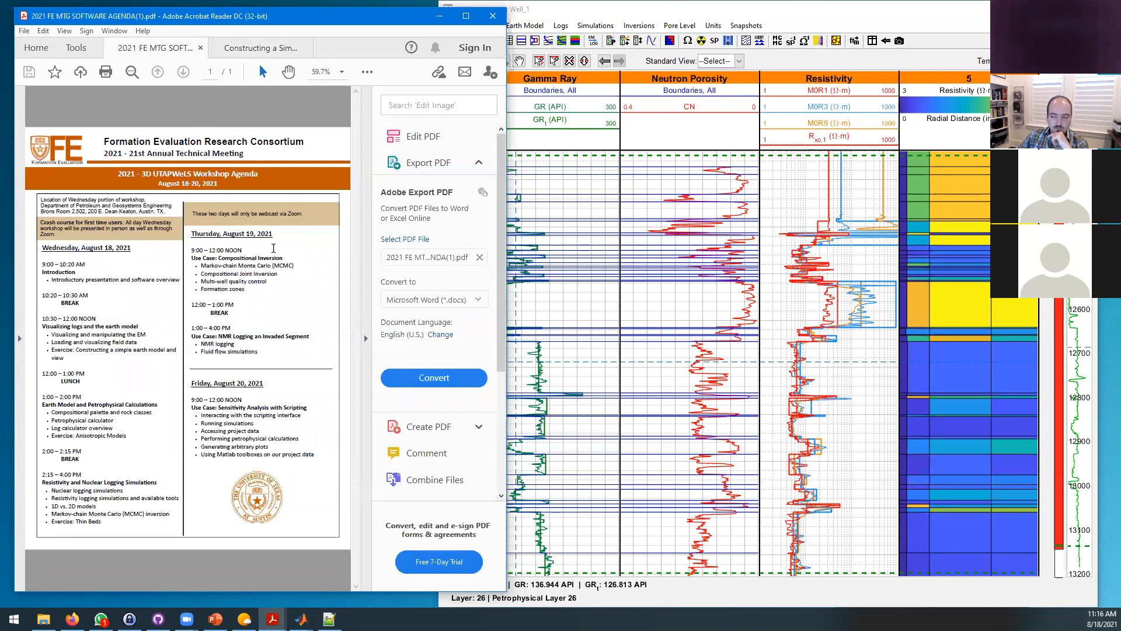
left_click(366, 202)
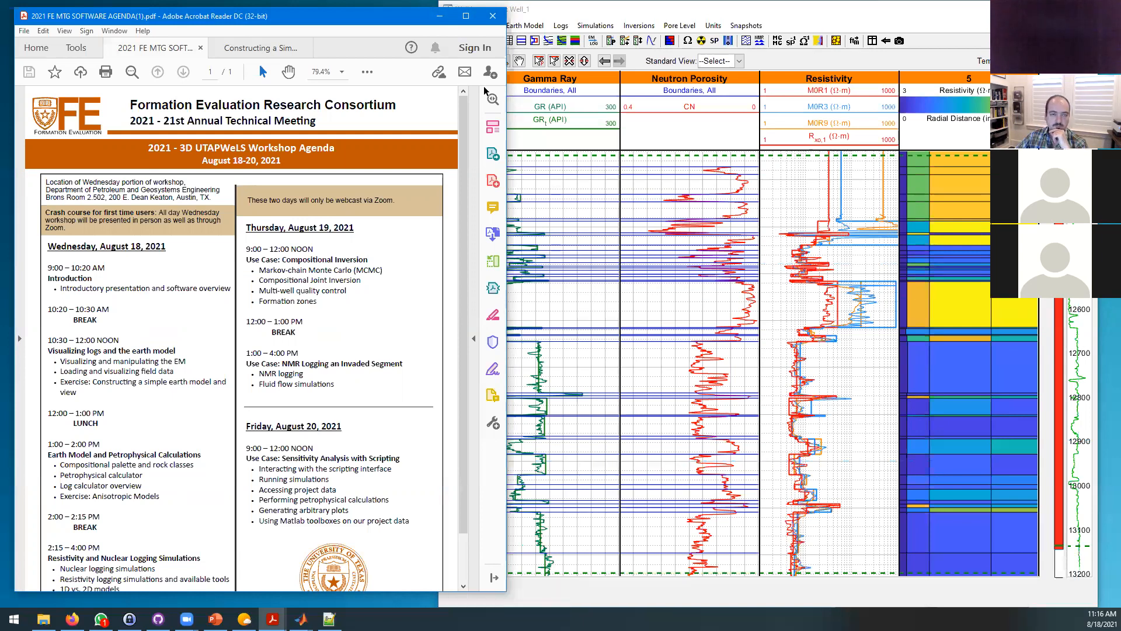
left_click(435, 18)
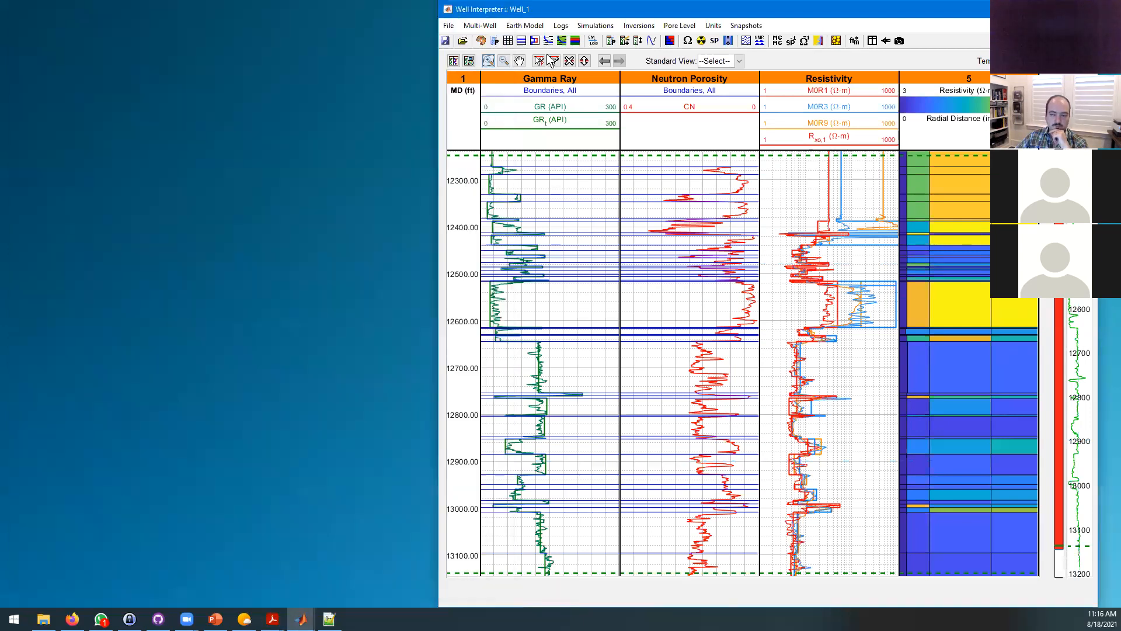
left_click(948, 130)
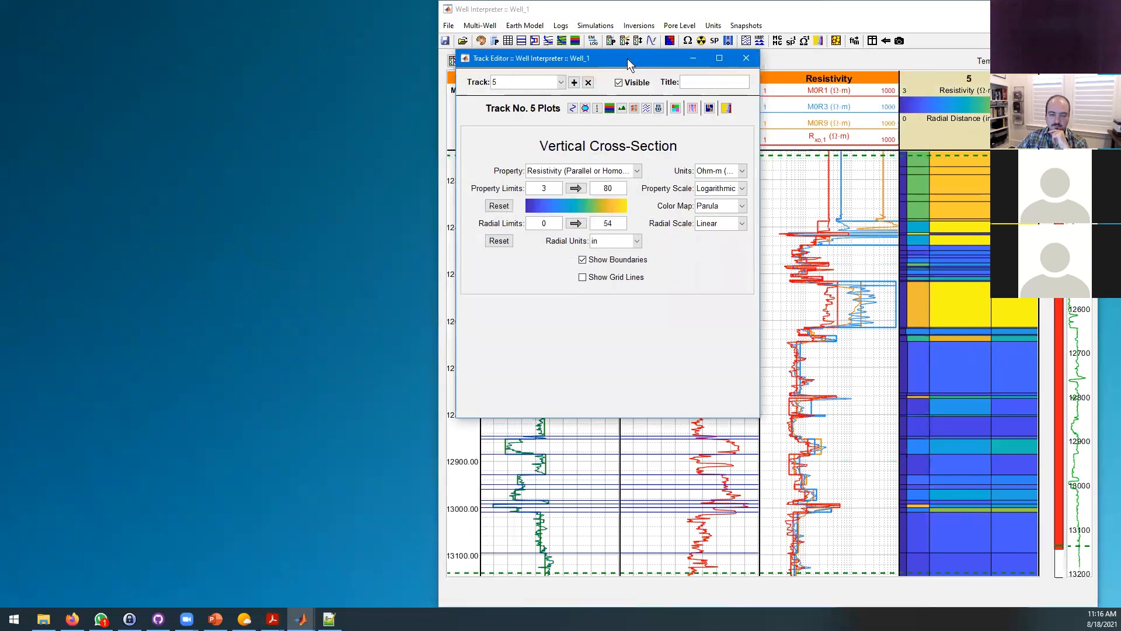
left_click_drag(627, 59, 289, 90)
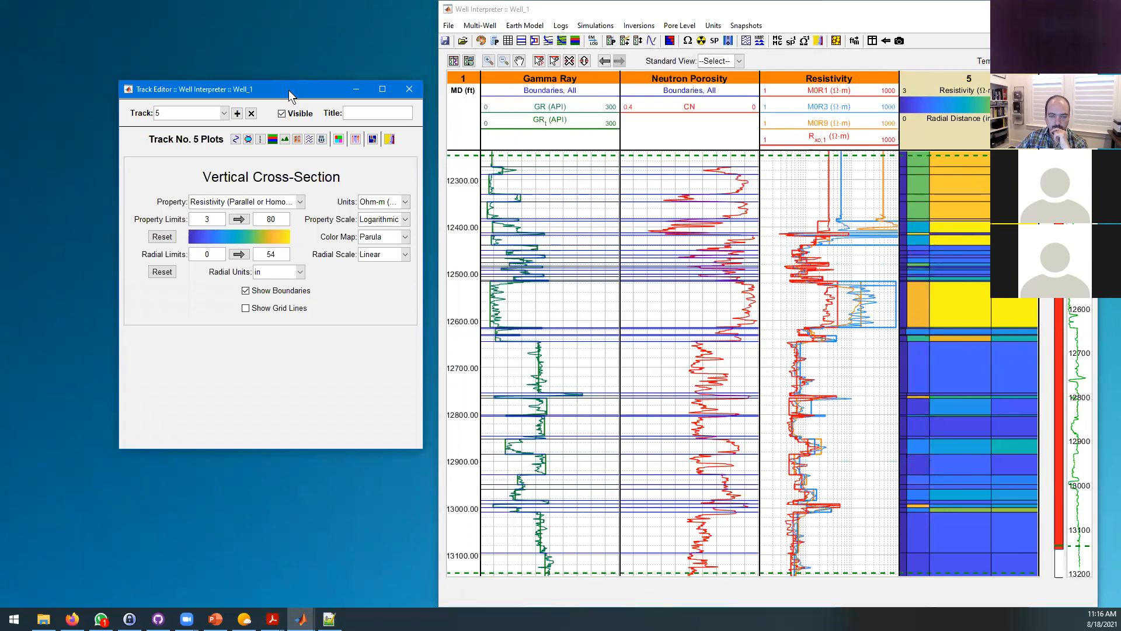
left_click(409, 89)
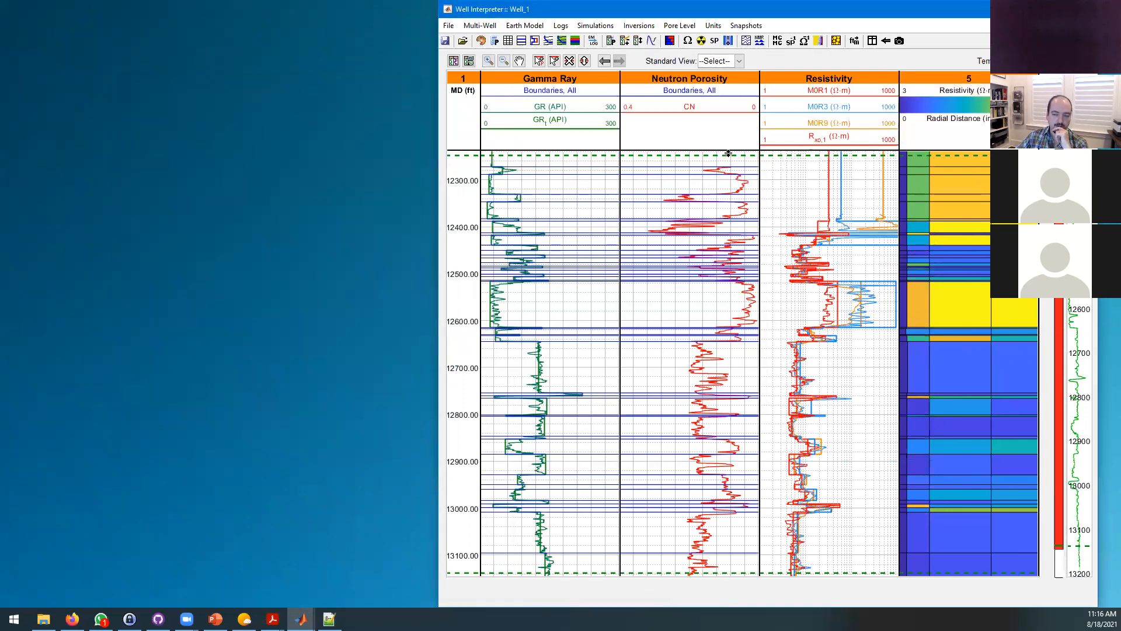
Step: Open the Track Editor for the Resistivity track, place it beside the plots, and expand the M0R1 curve settings
double_click(829, 82)
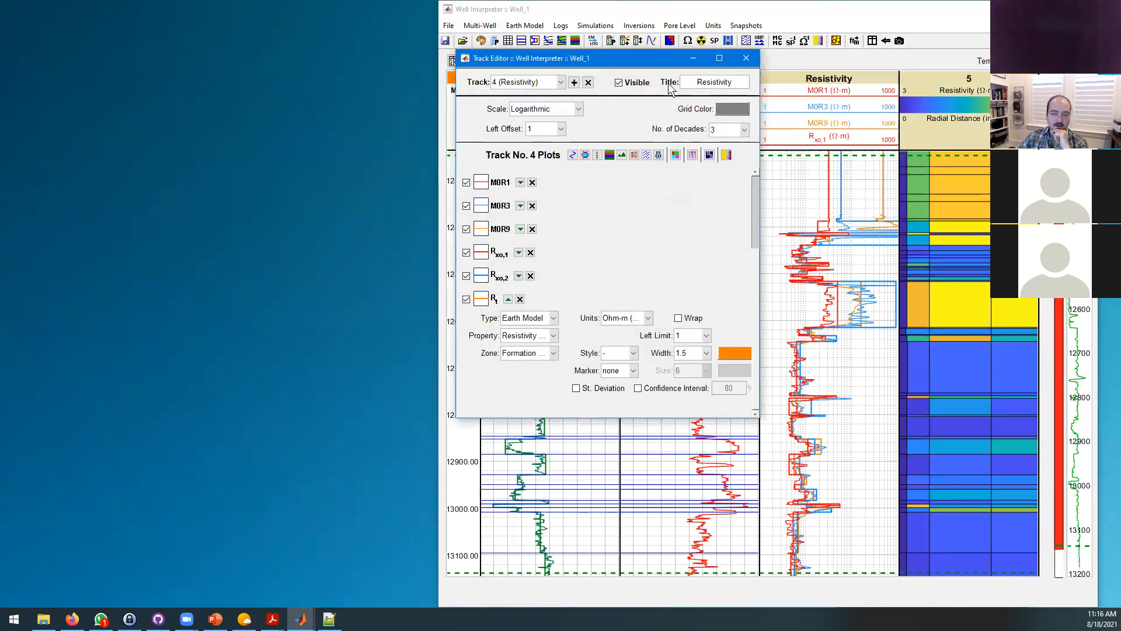
left_click_drag(639, 65, 261, 92)
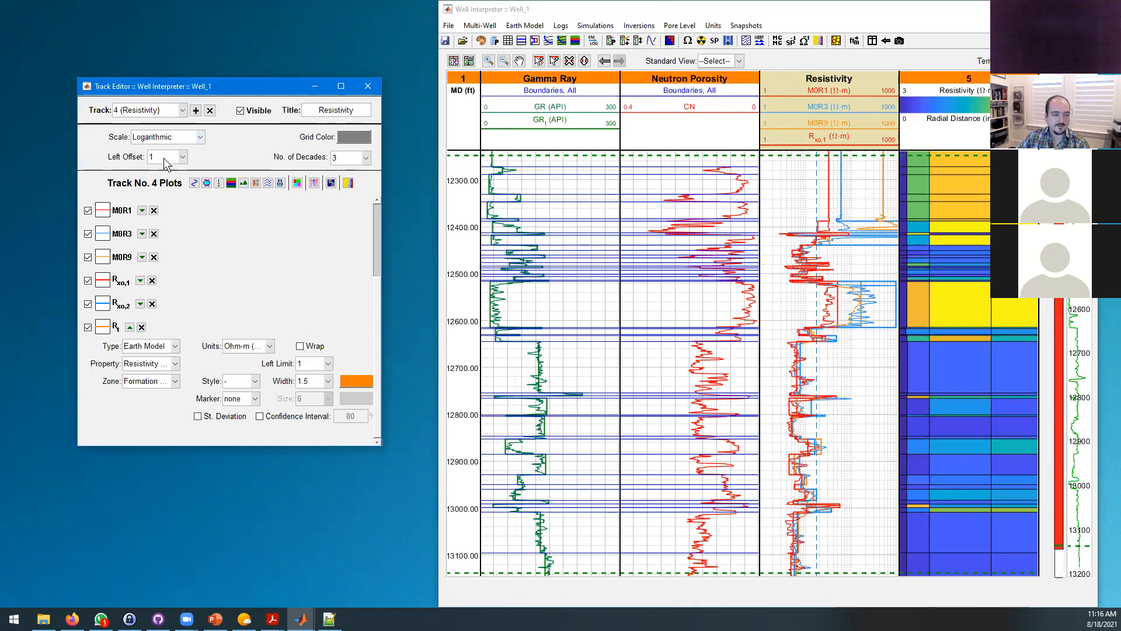
left_click(142, 210)
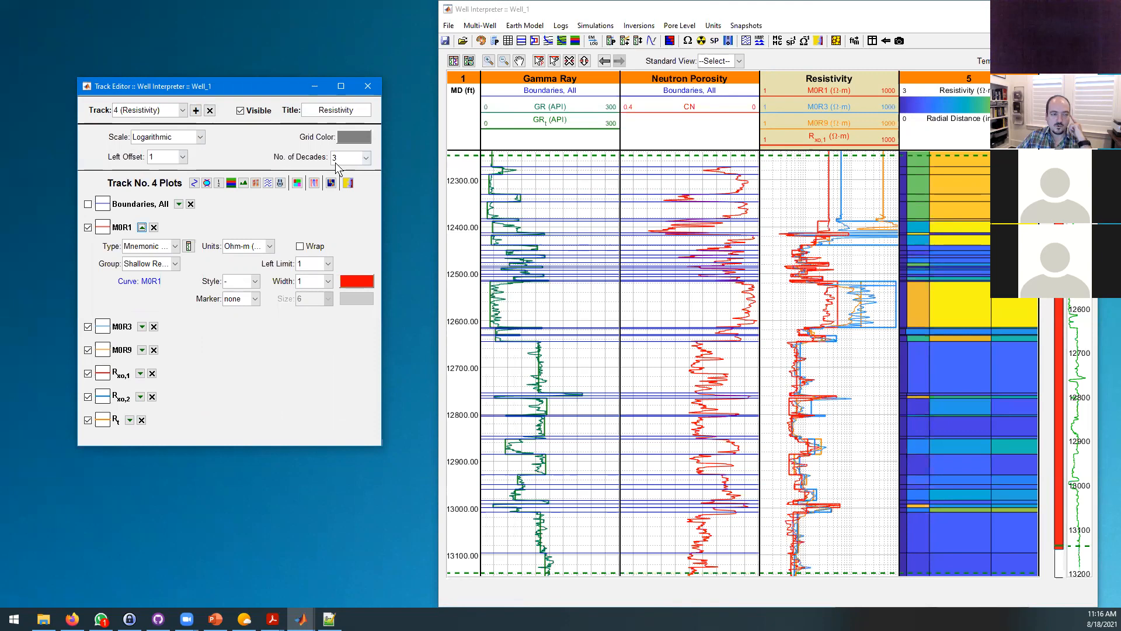
Step: Try another left offset for the Resistivity track's logarithmic scale, return it to 1, and check the available numbers of decades
left_click(168, 158)
left_click(169, 195)
left_click(176, 163)
left_click(158, 170)
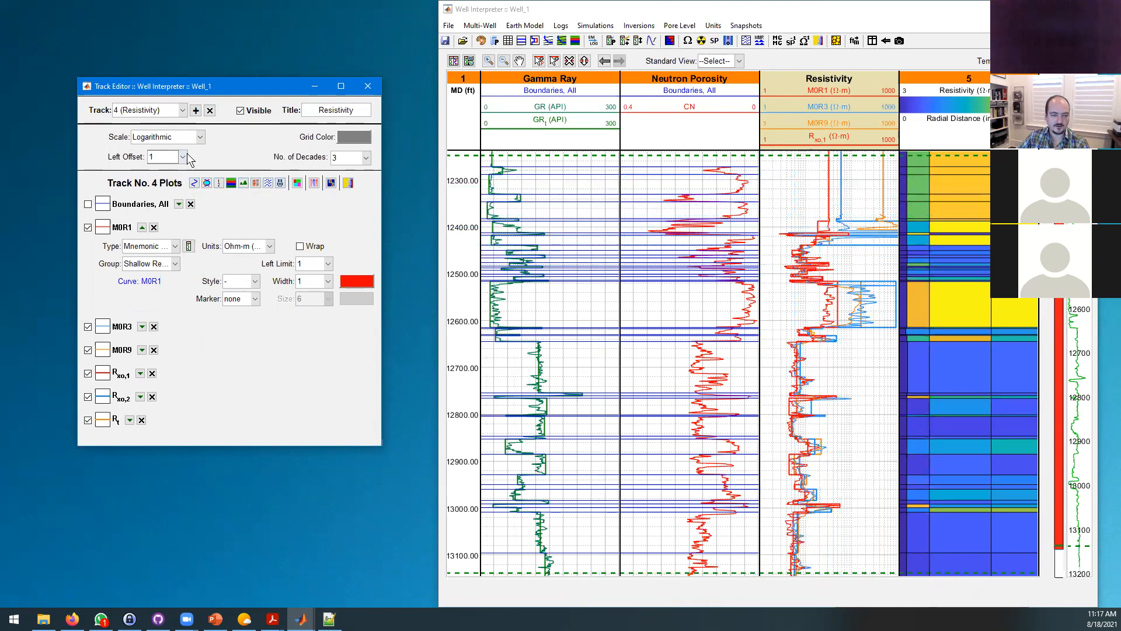
left_click(360, 162)
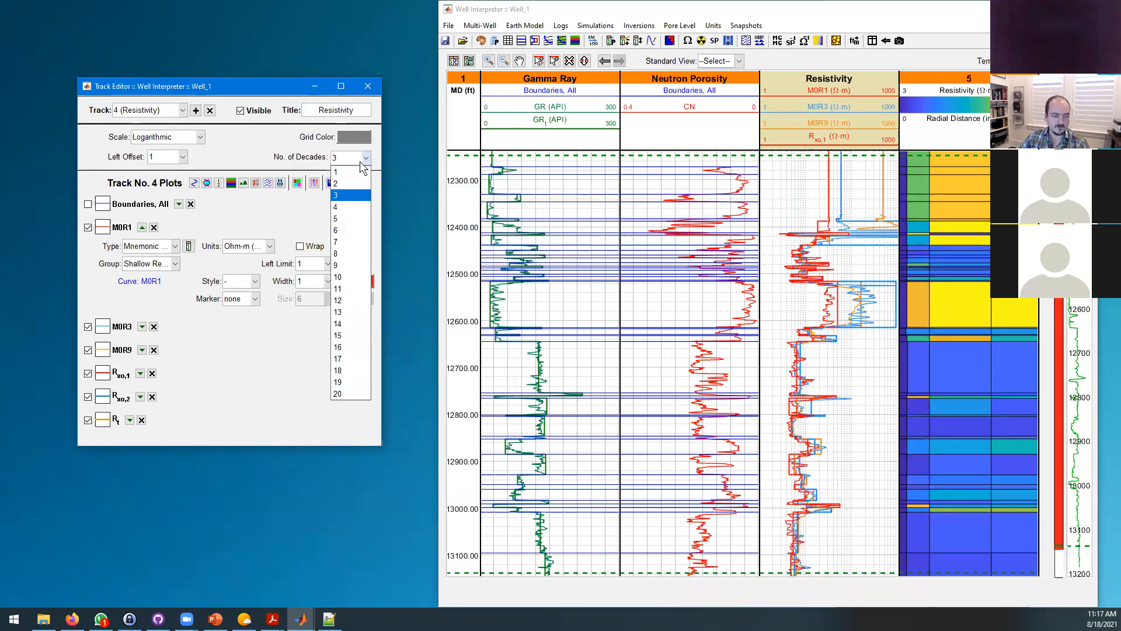
left_click(361, 164)
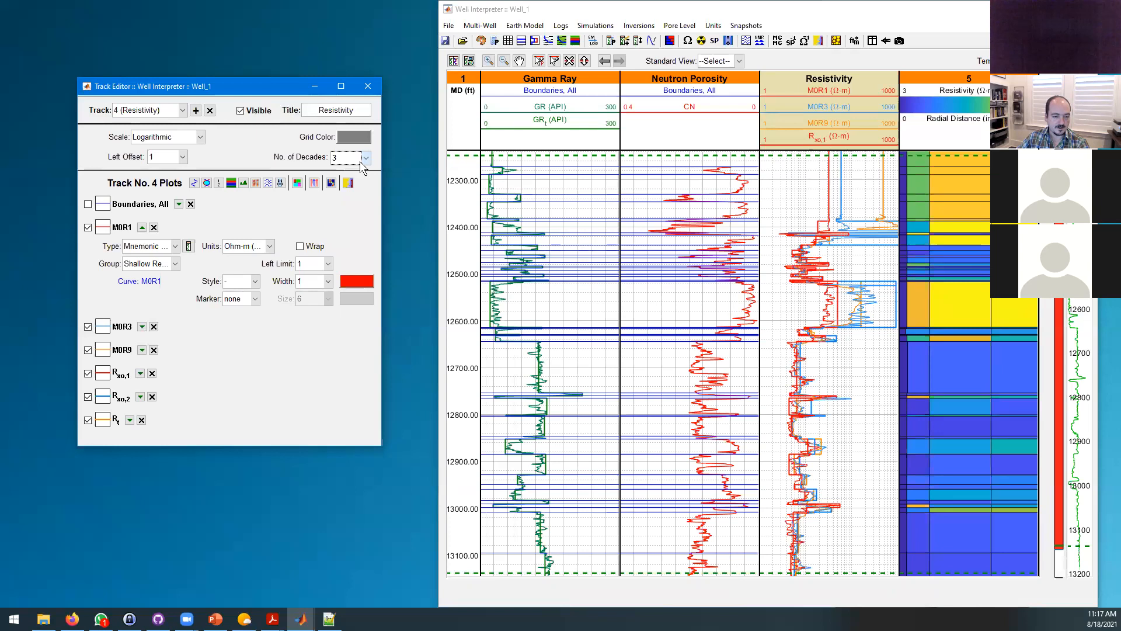
Step: Try left limits of 10 and 100 for the M0R1 curve, and set the limit back to 1
left_click(307, 265)
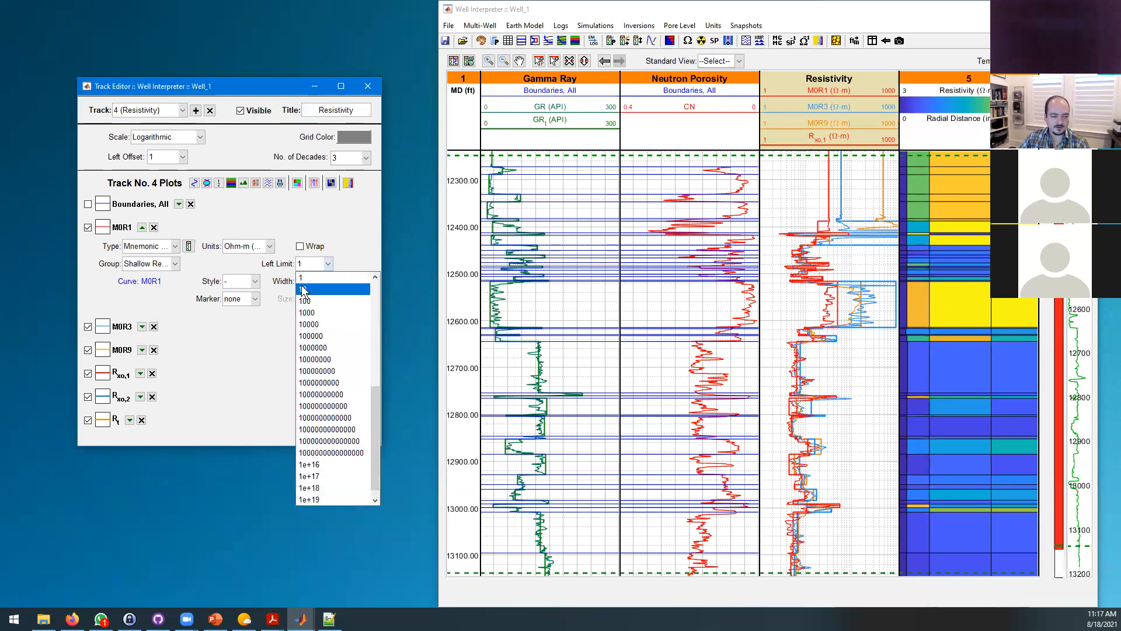
left_click(303, 290)
left_click(319, 267)
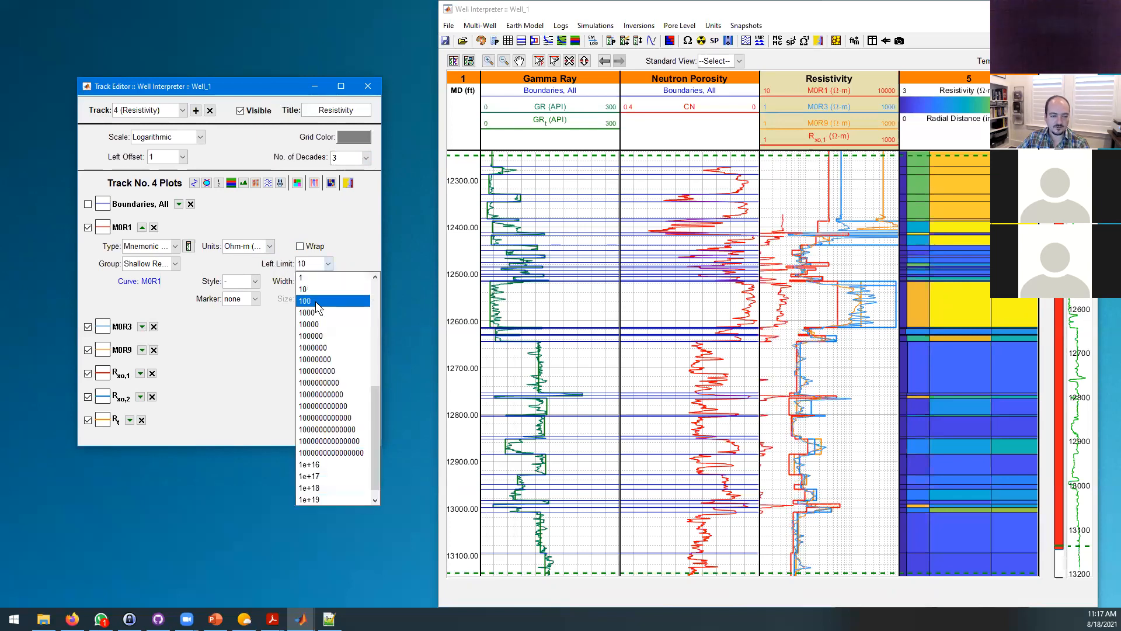
left_click(315, 301)
left_click(318, 266)
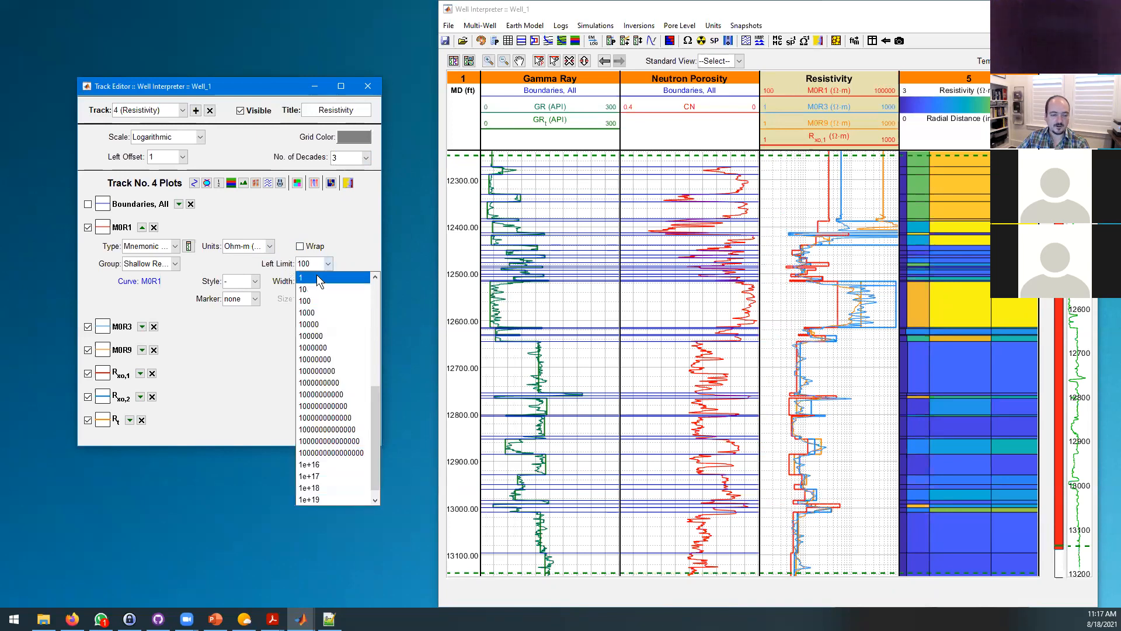
left_click(317, 277)
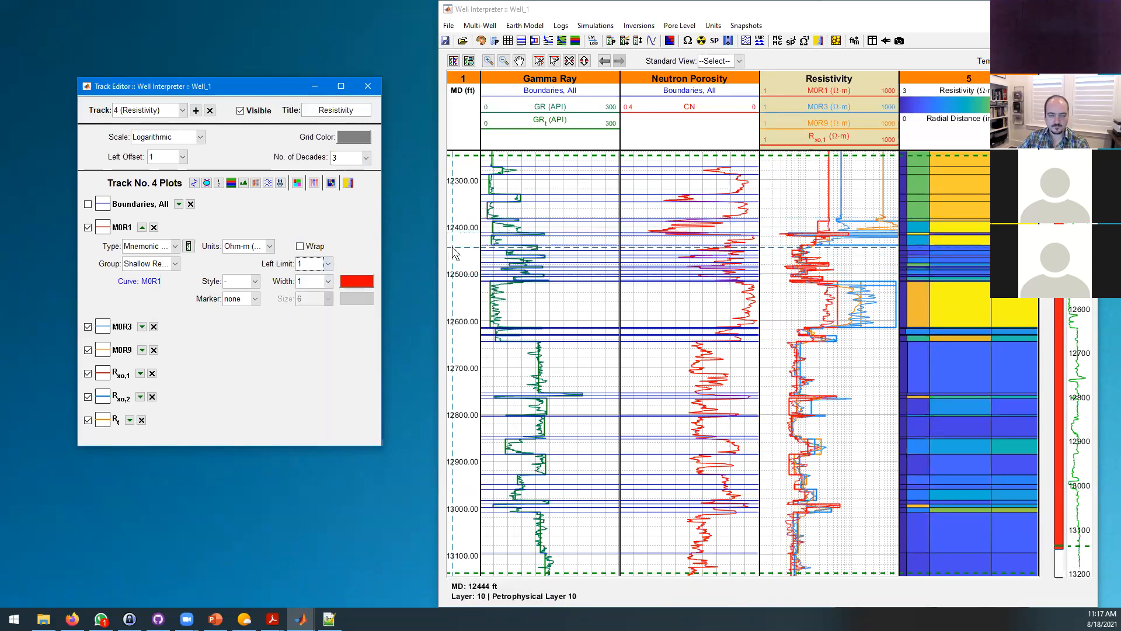